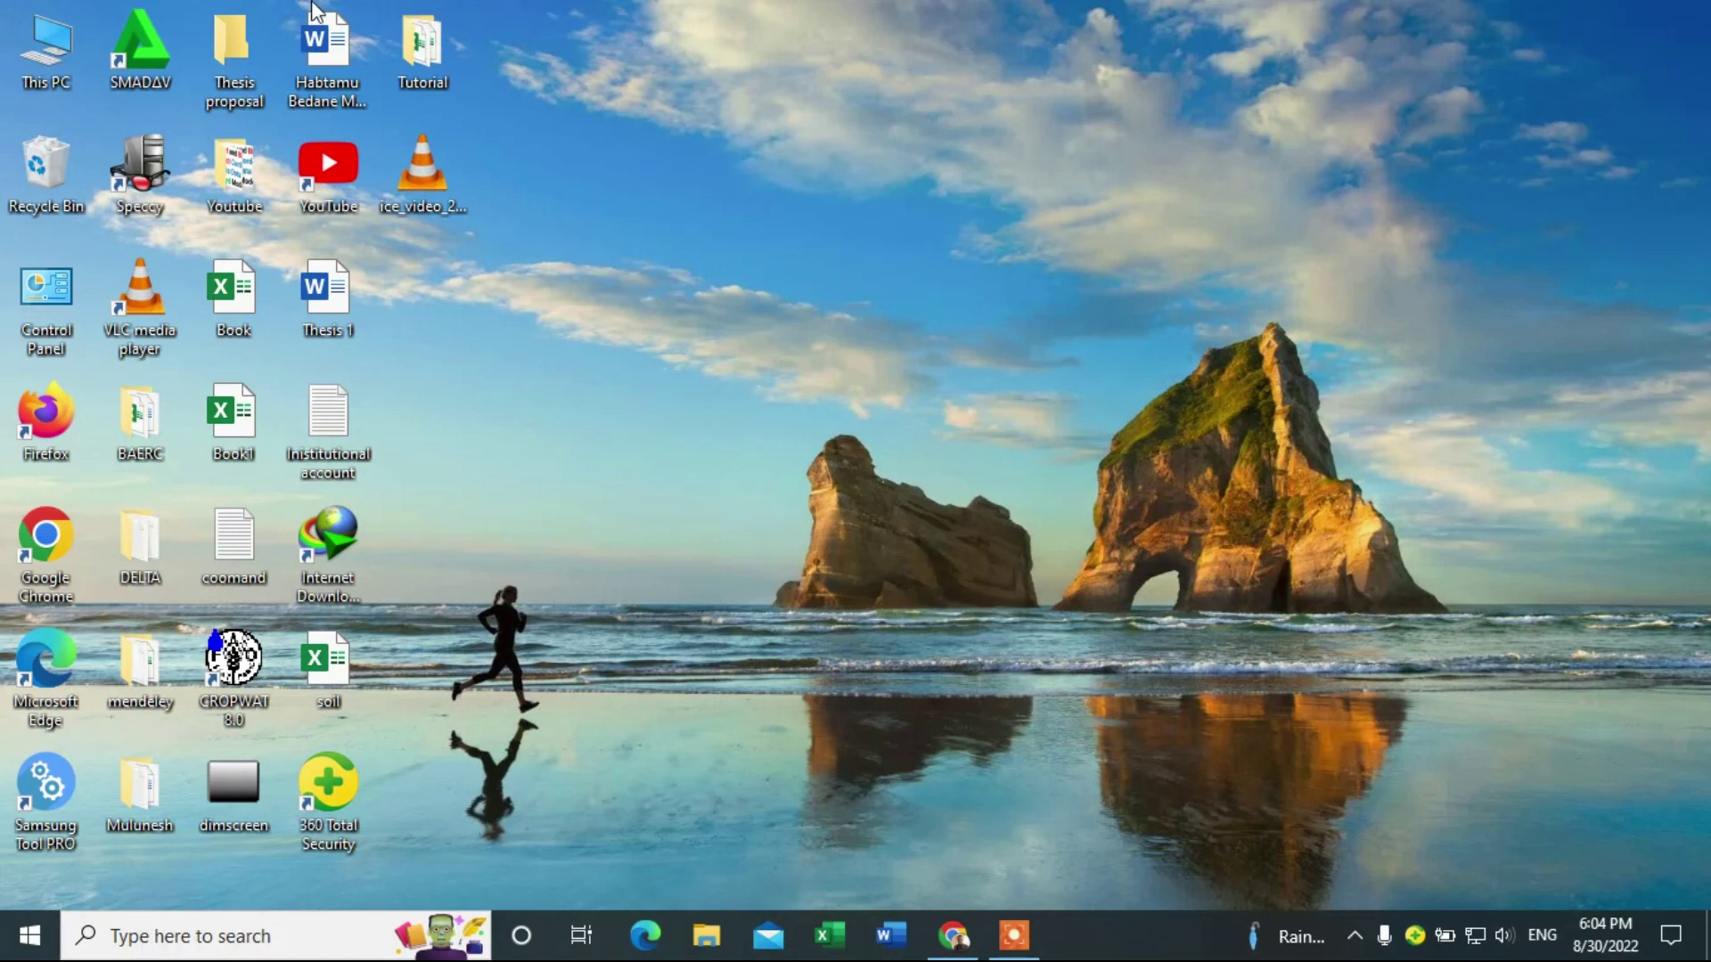
- Open the PCP Excel workbook from the Tutorial folder on the desktop
double_click(426, 59)
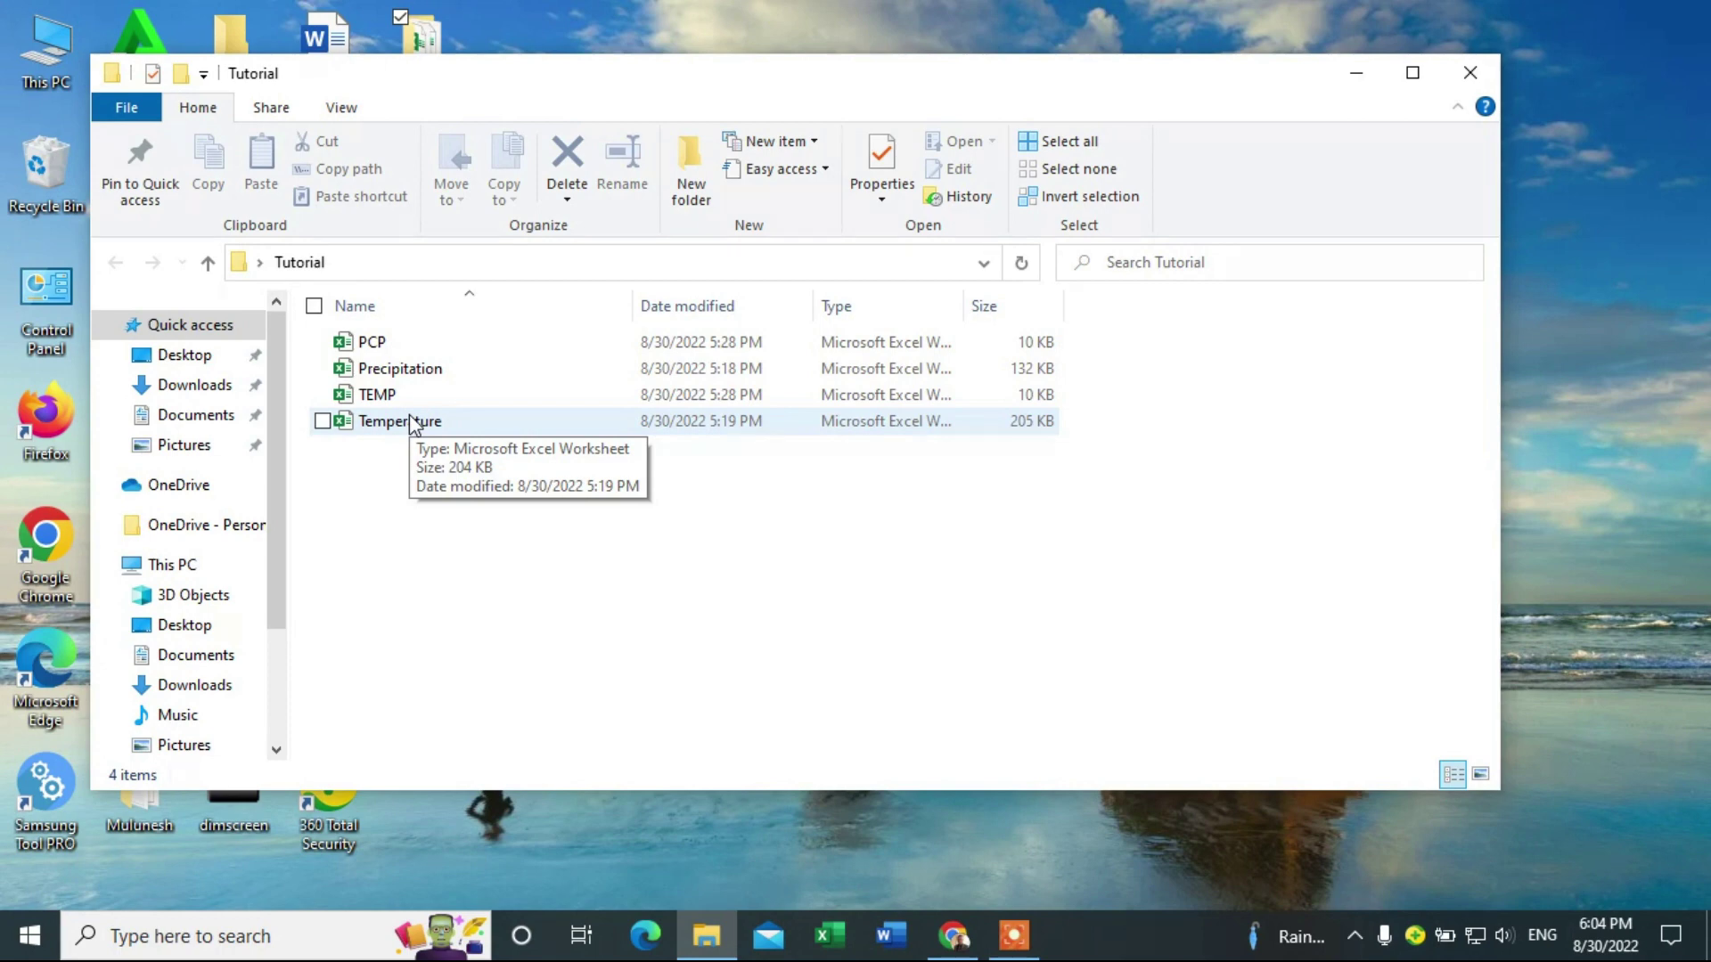
left_click(381, 344)
left_click(386, 376)
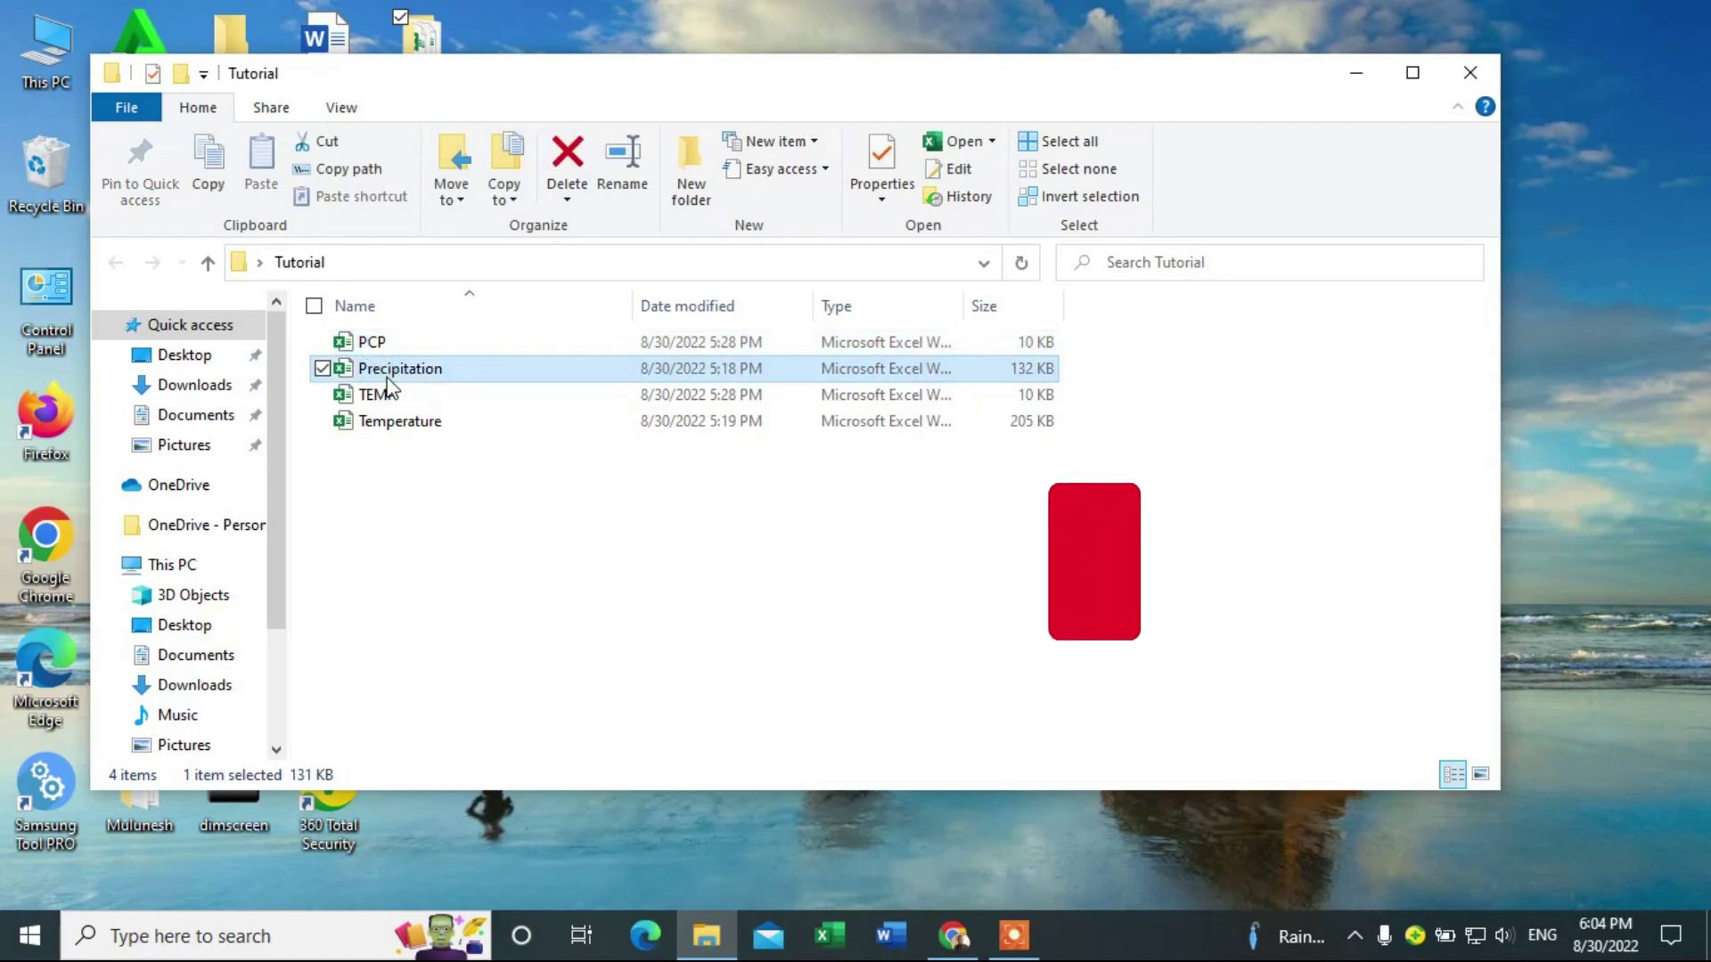
left_click(378, 346)
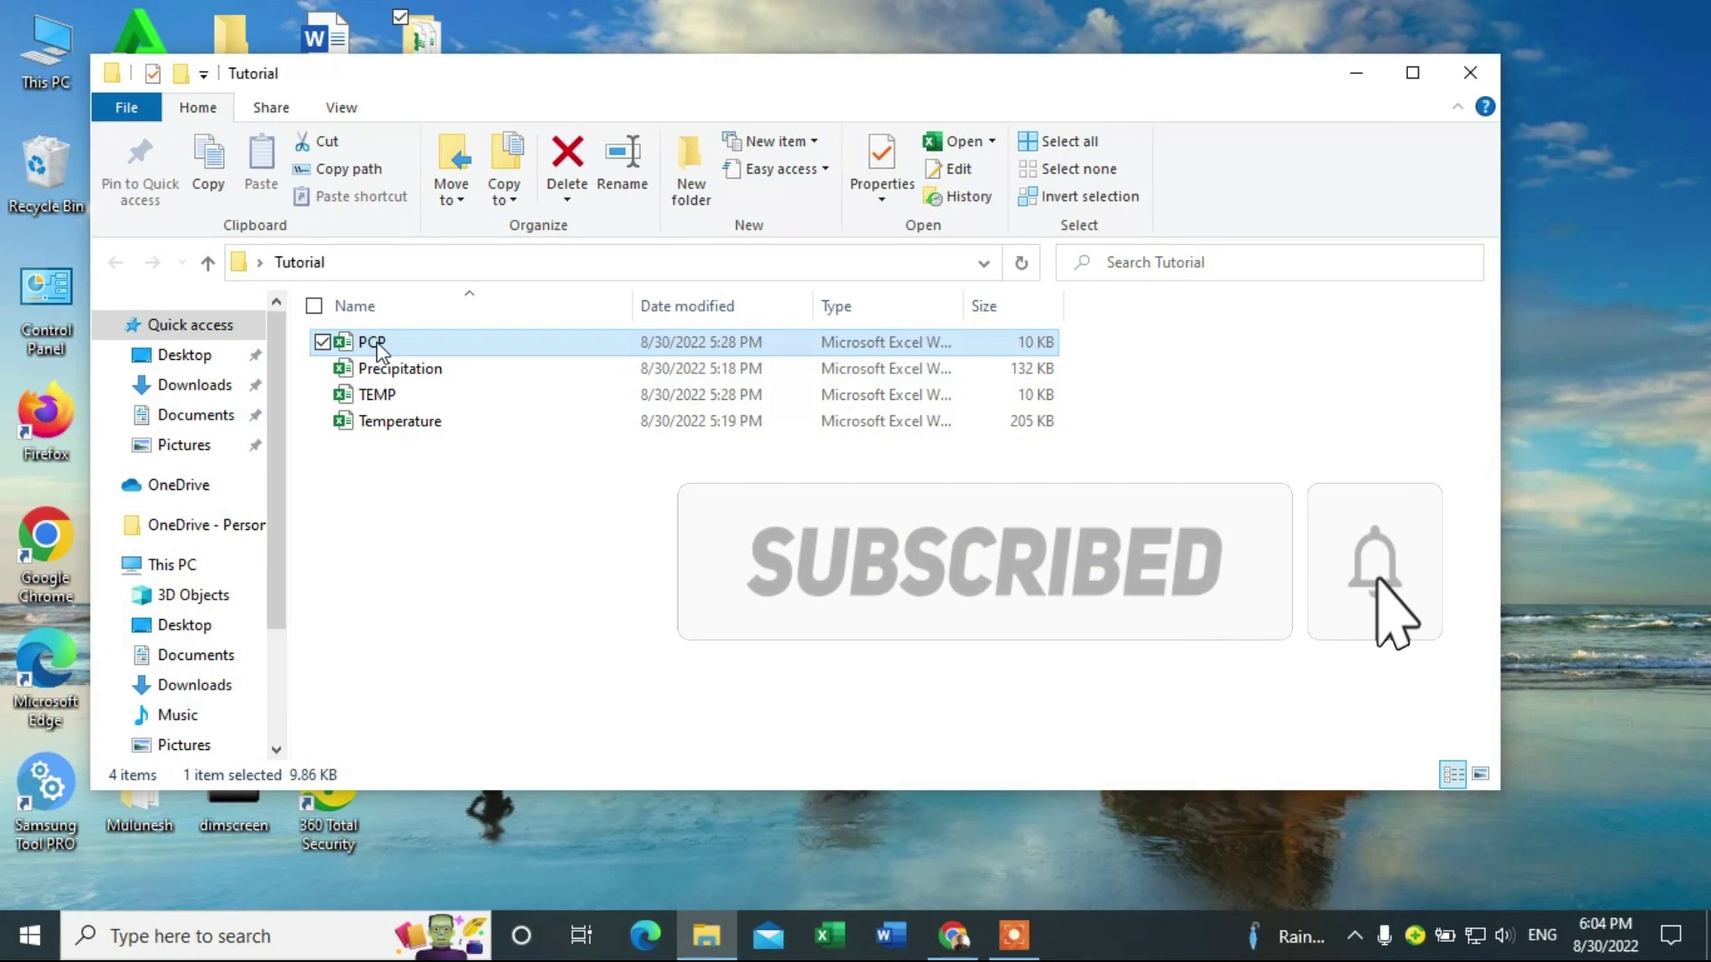
double_click(379, 346)
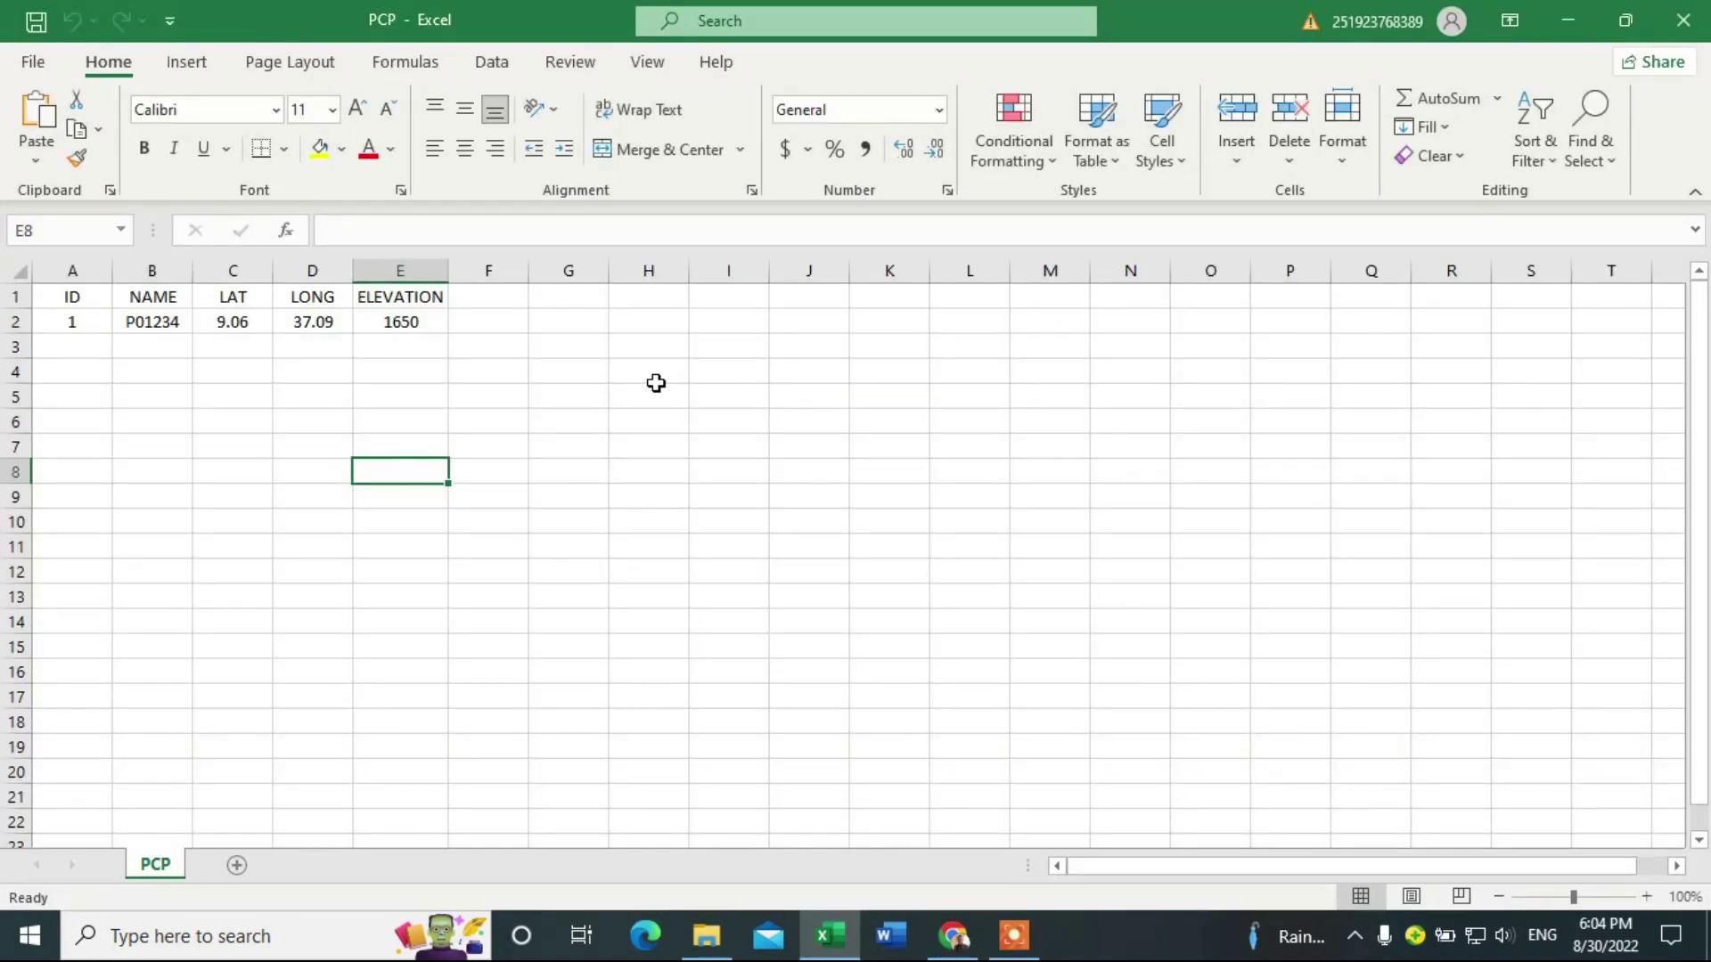
- Examine the station table's ID, NAME, LAT, LONG and ELEVATION columns and the values entered beneath them
left_click(581, 397)
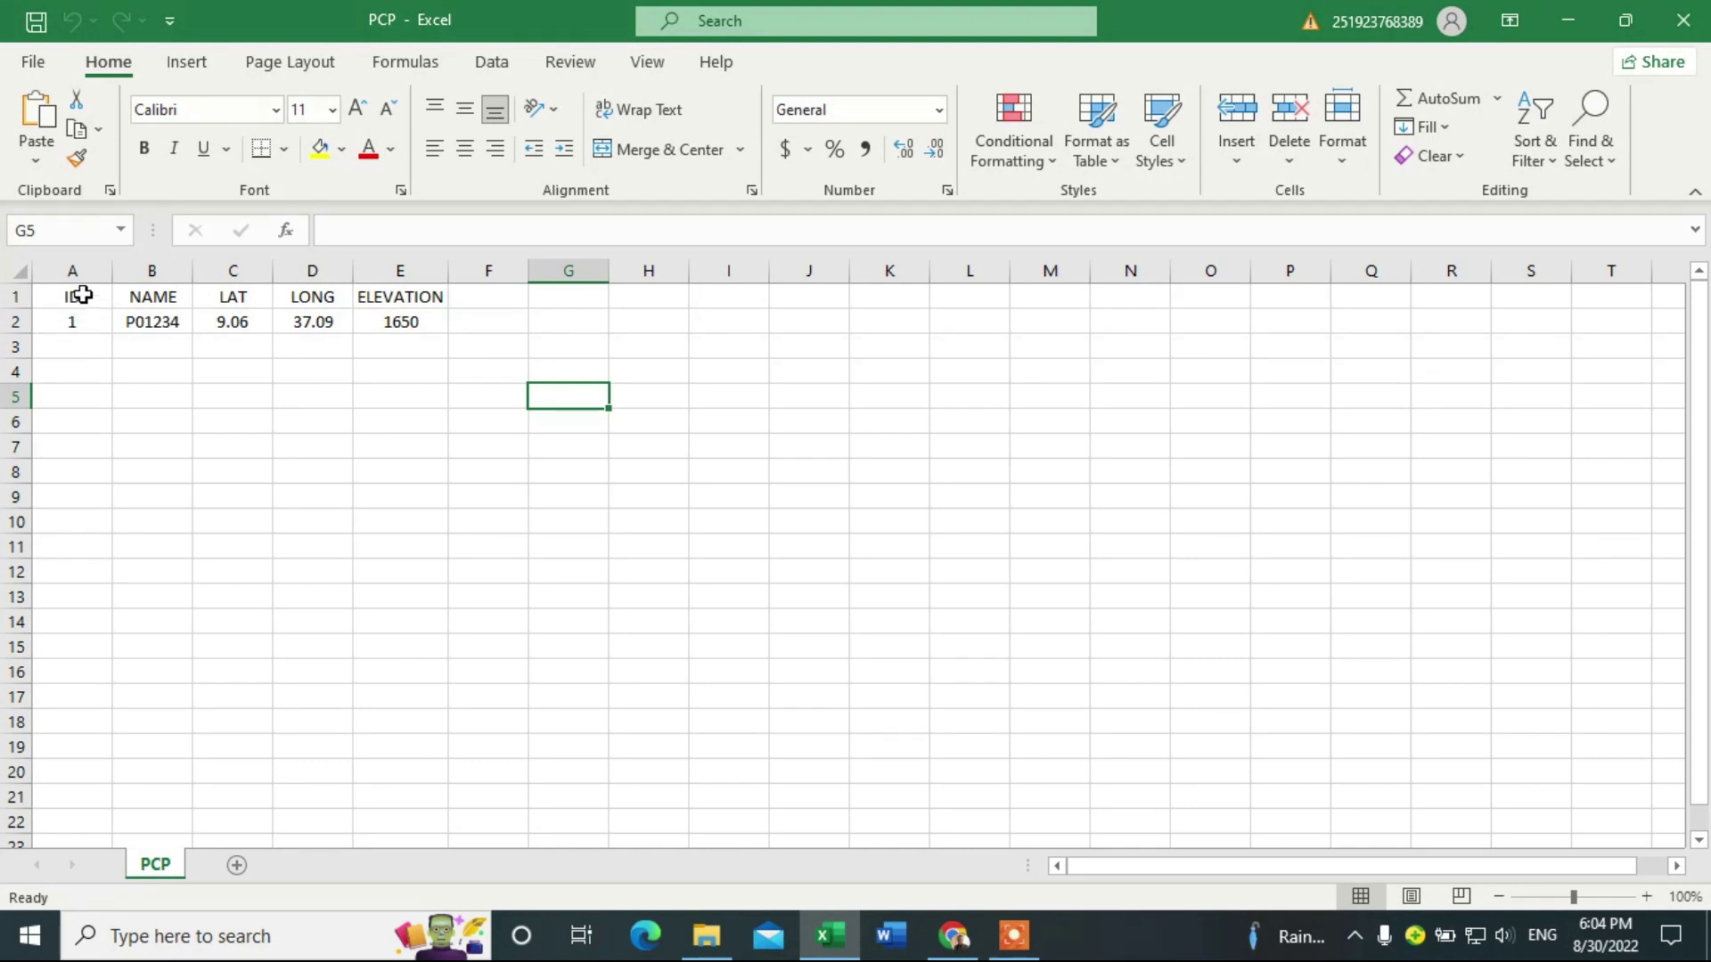
left_click(76, 298)
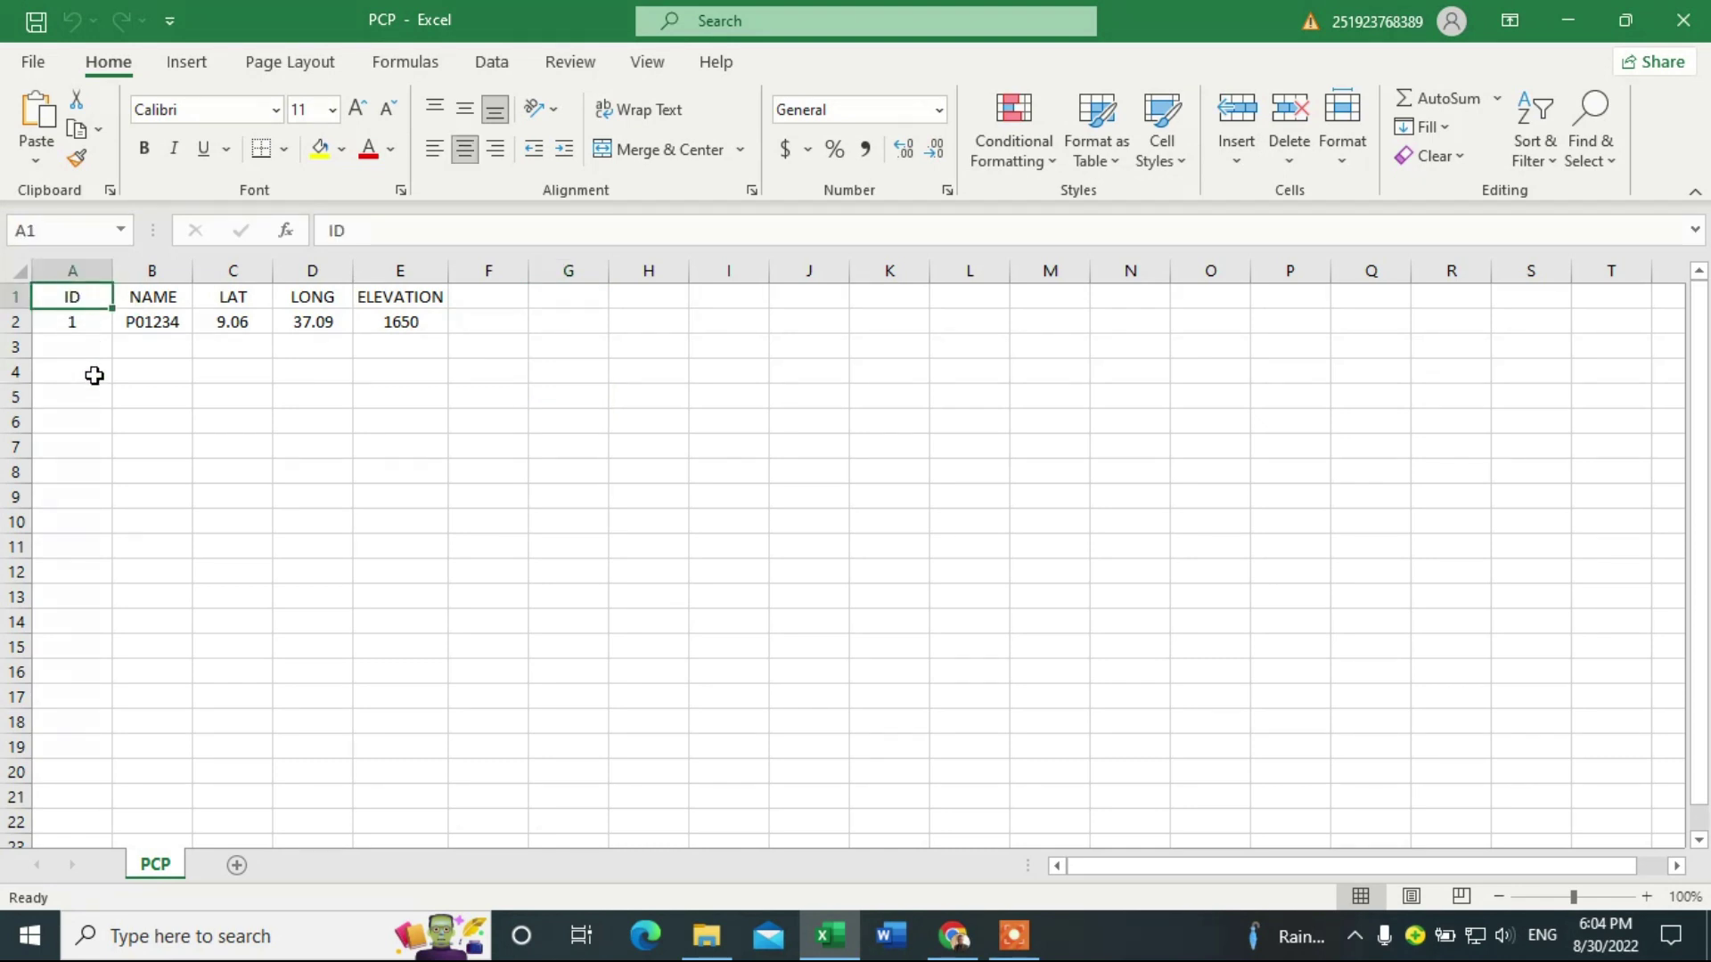
left_click(73, 326)
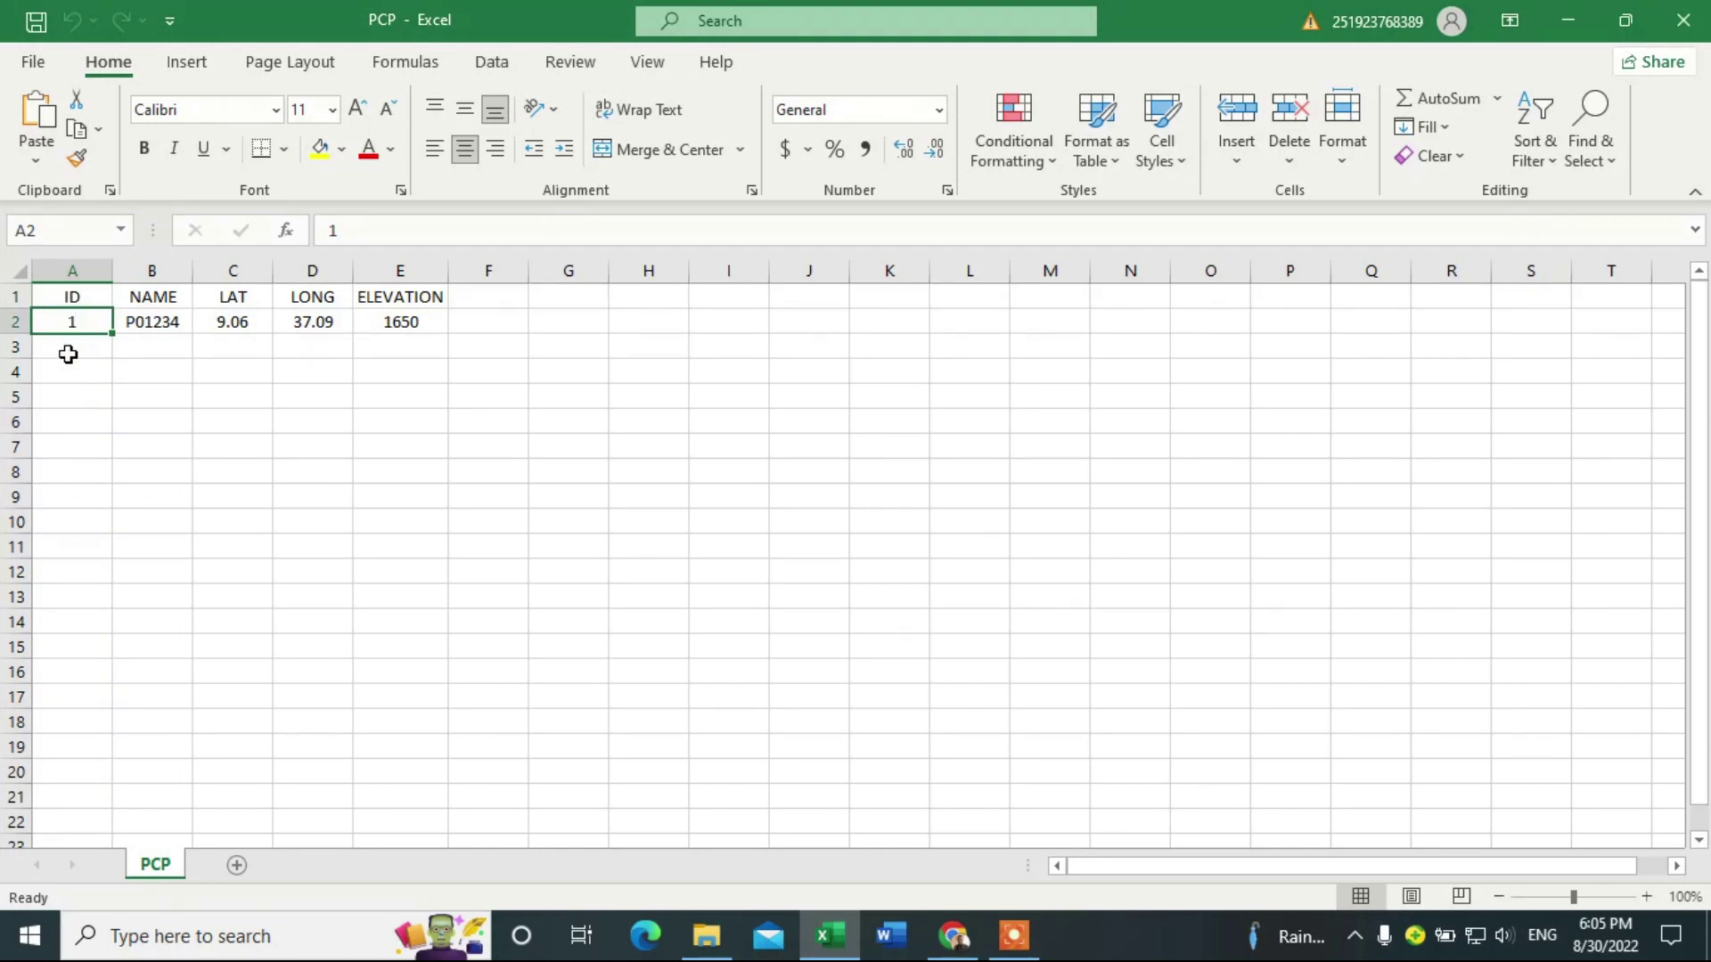
left_click(186, 393)
left_click(147, 301)
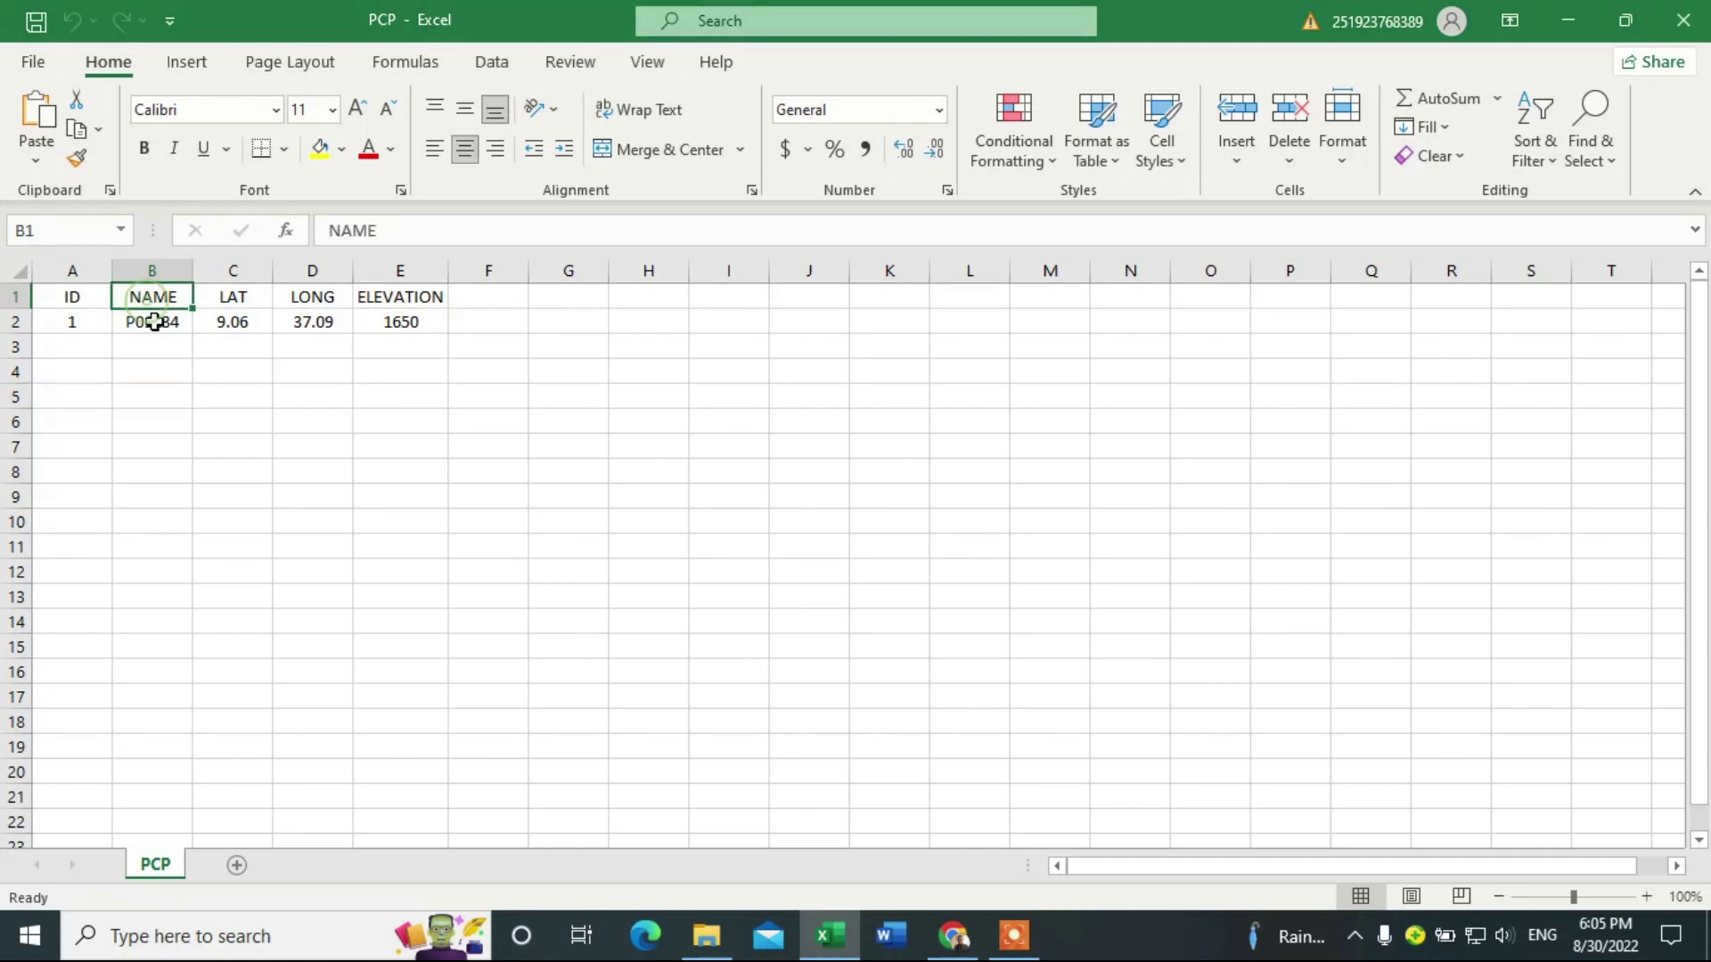
left_click(147, 323)
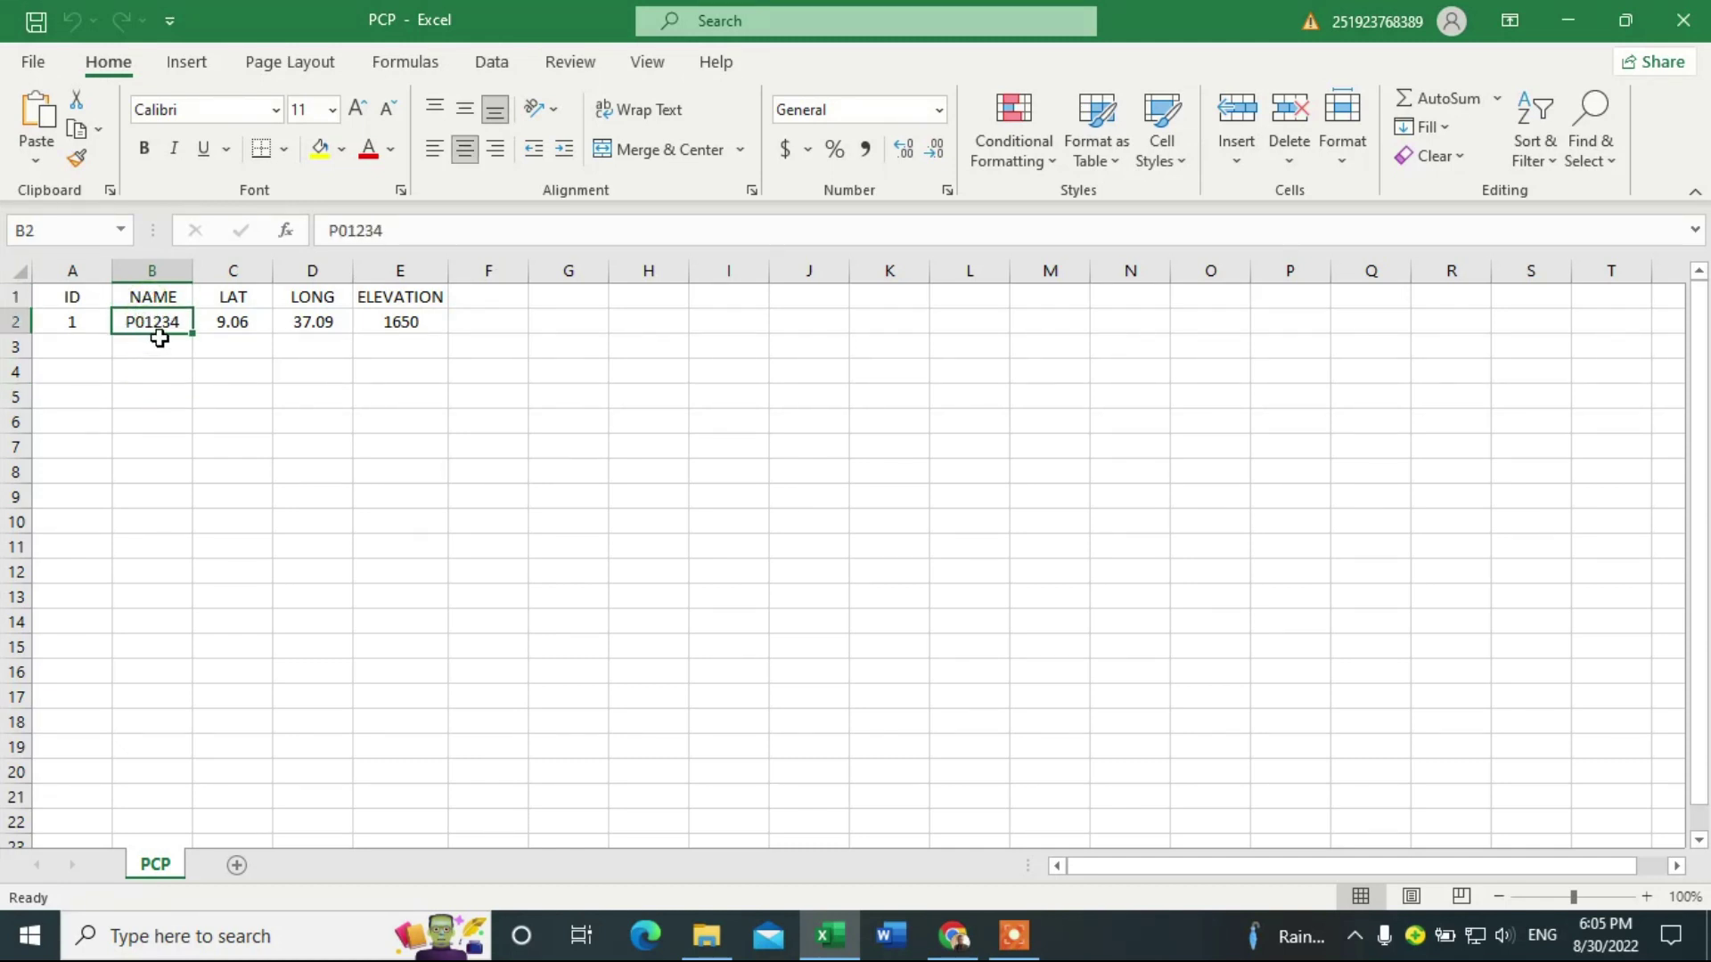
left_click(234, 296)
left_click_drag(233, 296, 298, 304)
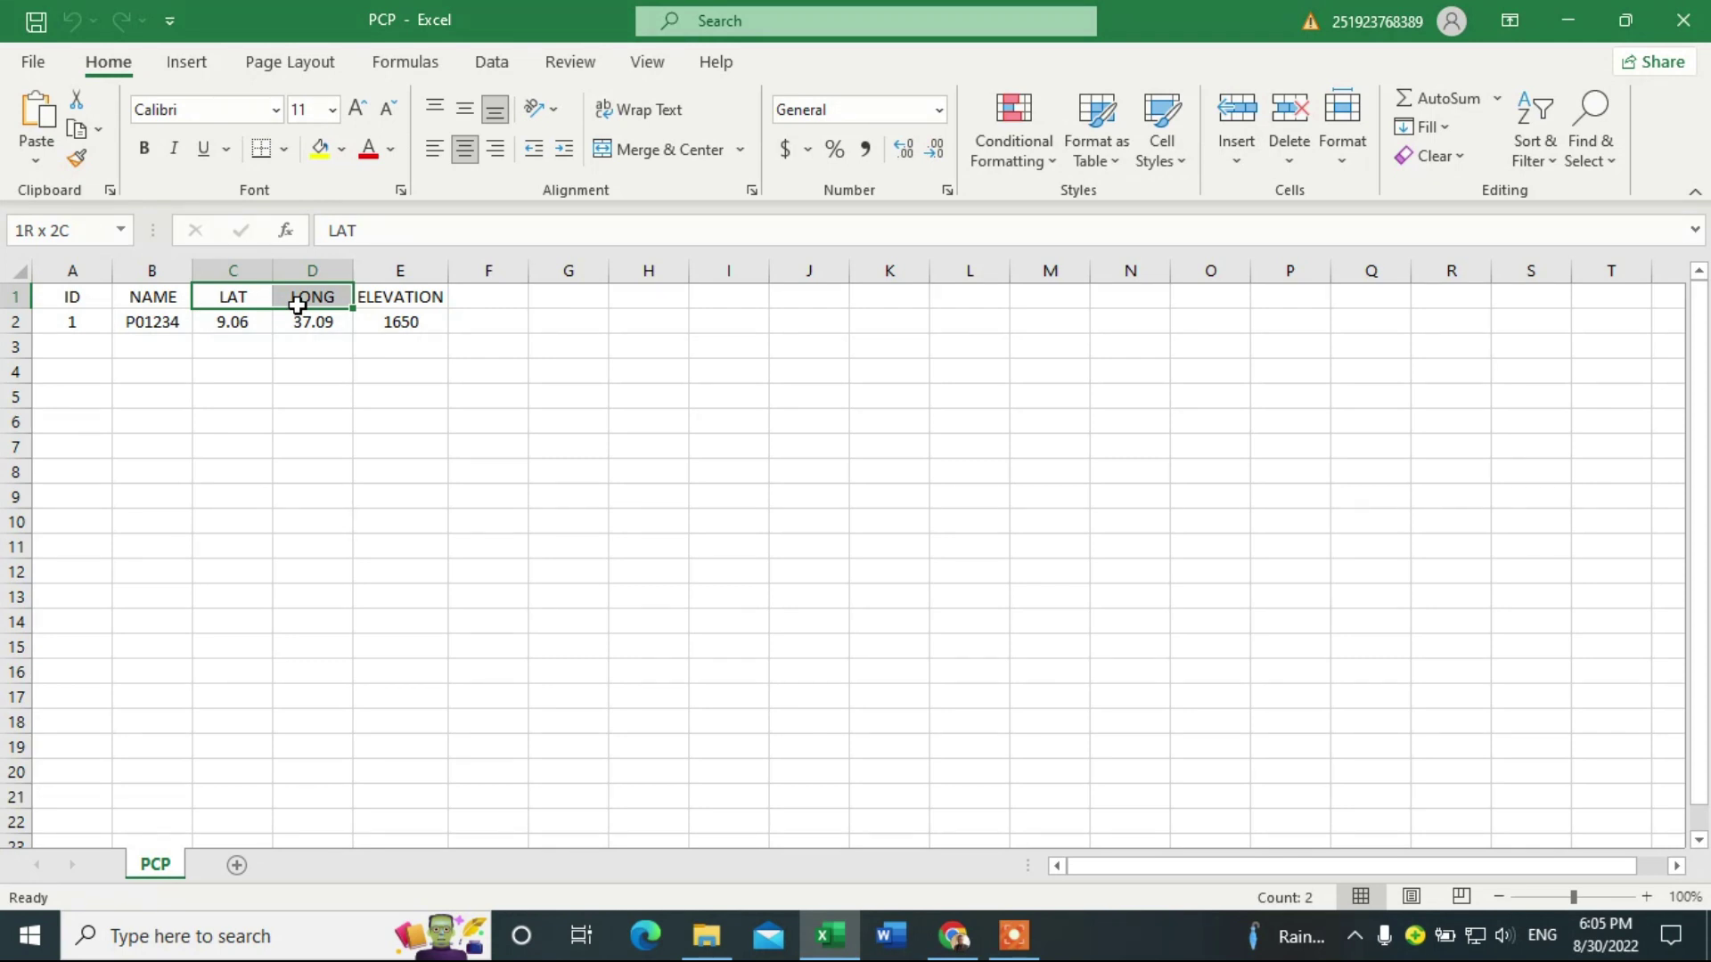
left_click_drag(297, 304, 379, 322)
left_click(600, 379)
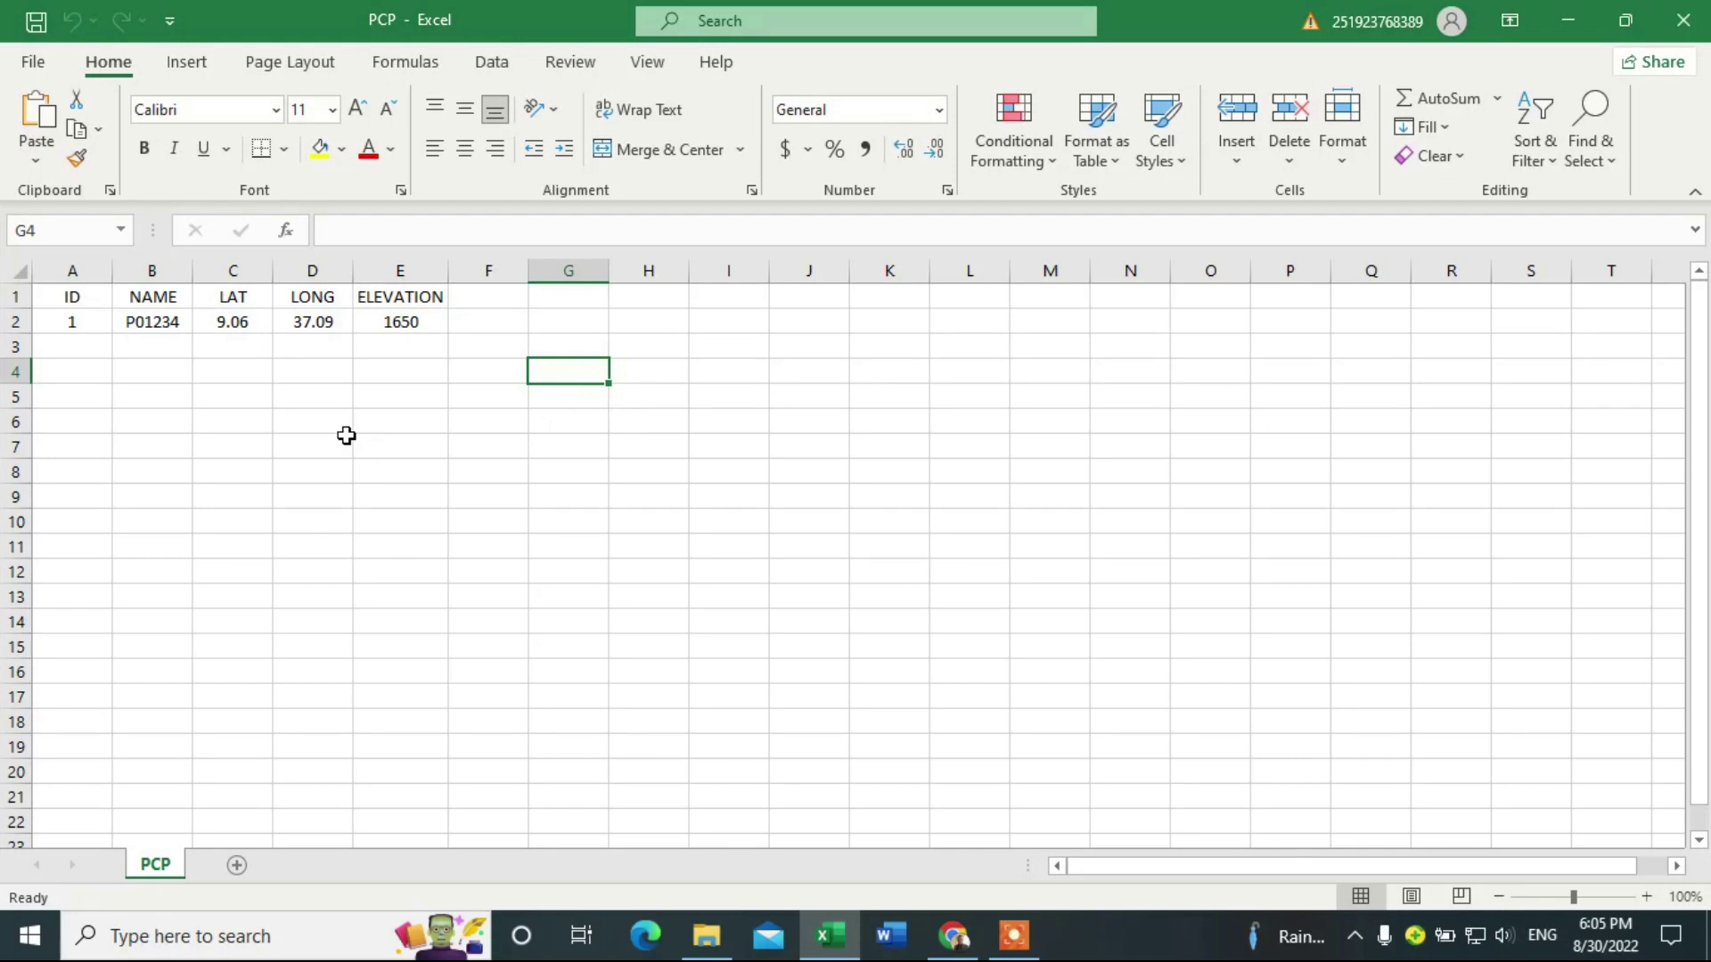
left_click_drag(83, 304, 405, 338)
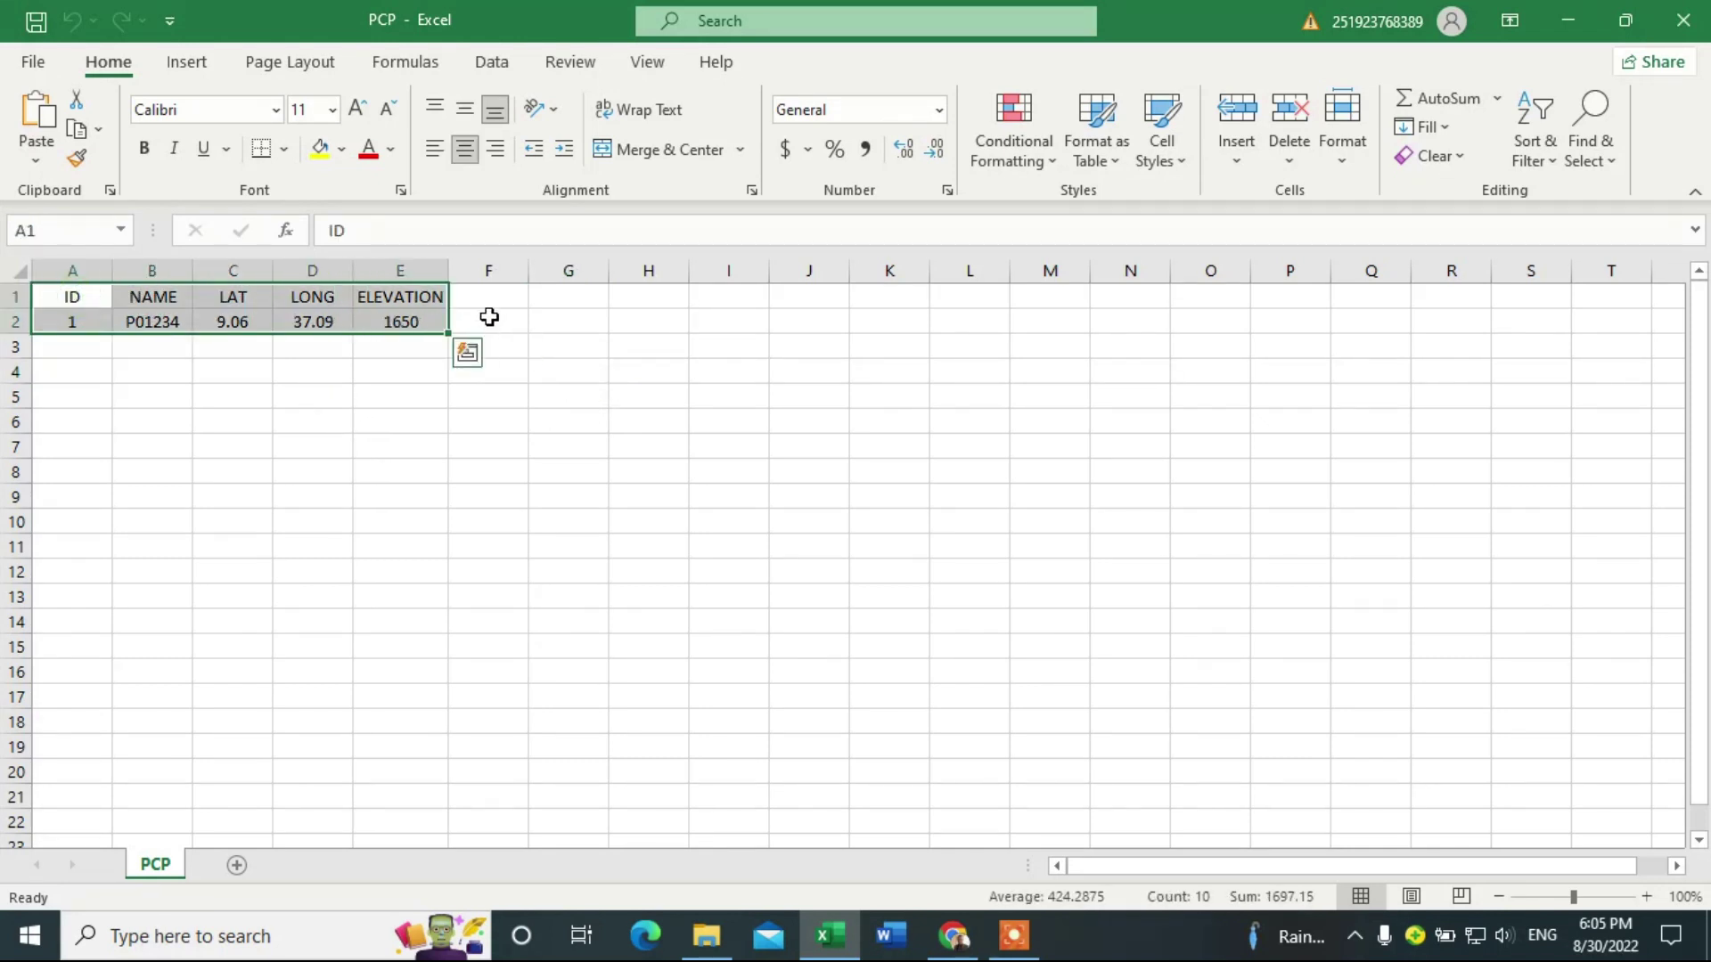
left_click(480, 319)
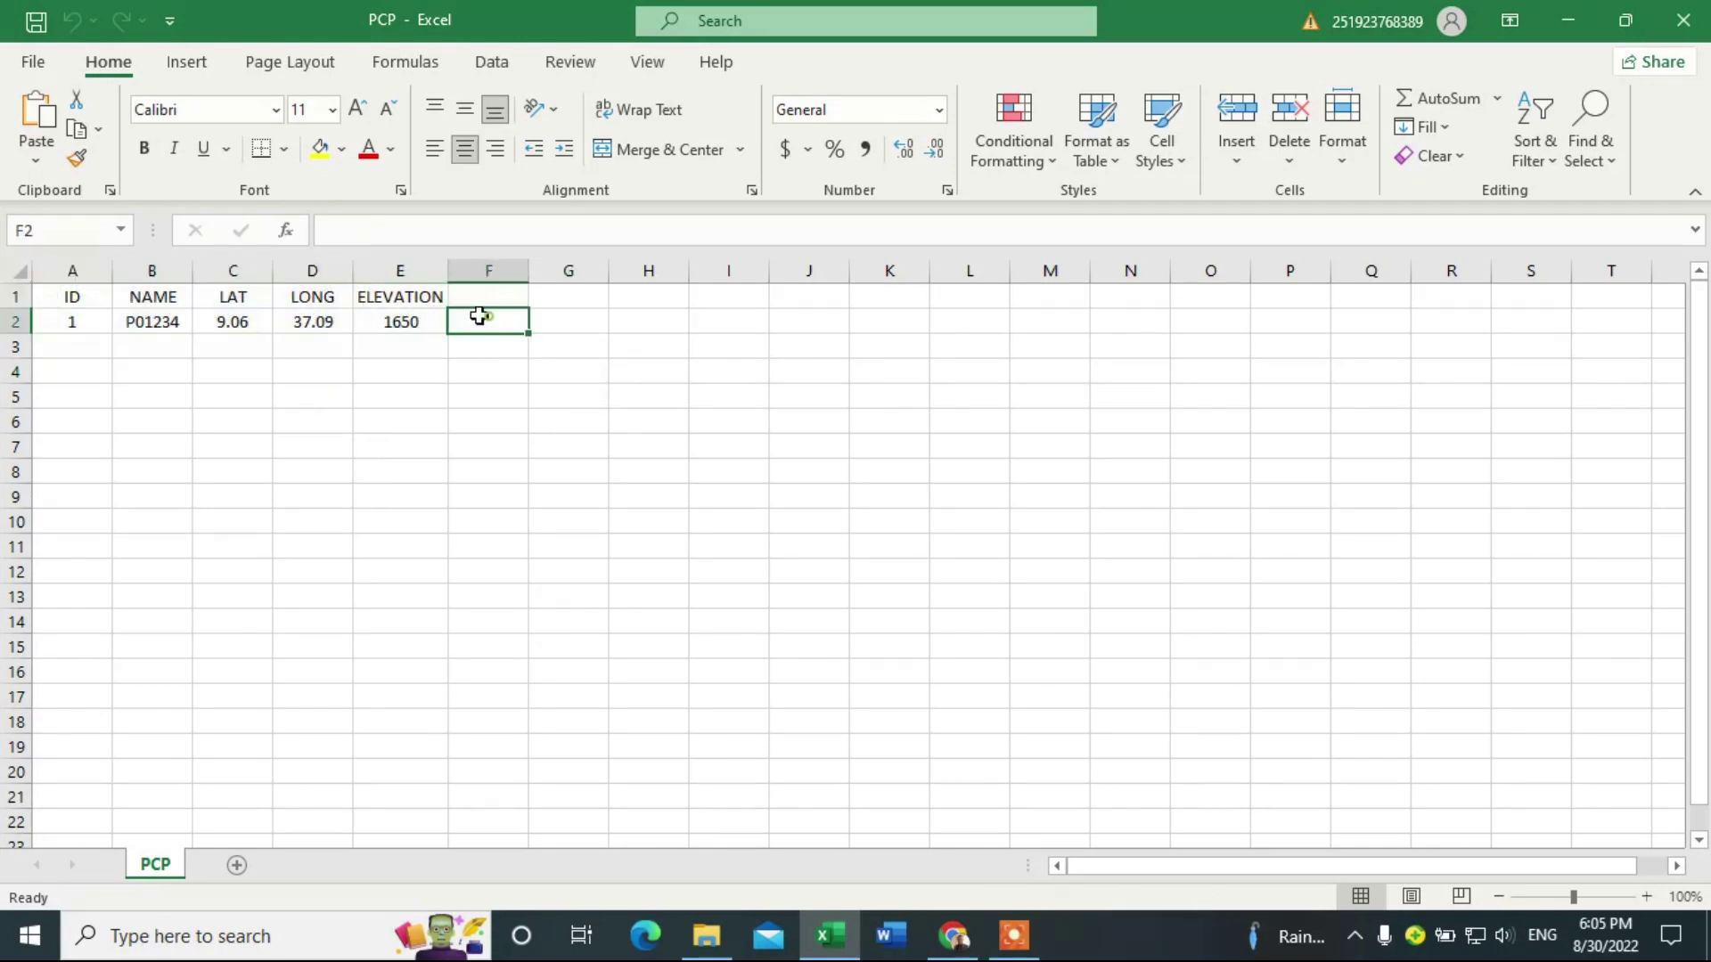
- Save the station table as a CSV (Comma delimited) file named PCP in the desktop's Tutorial folder, and close the workbook
left_click(32, 72)
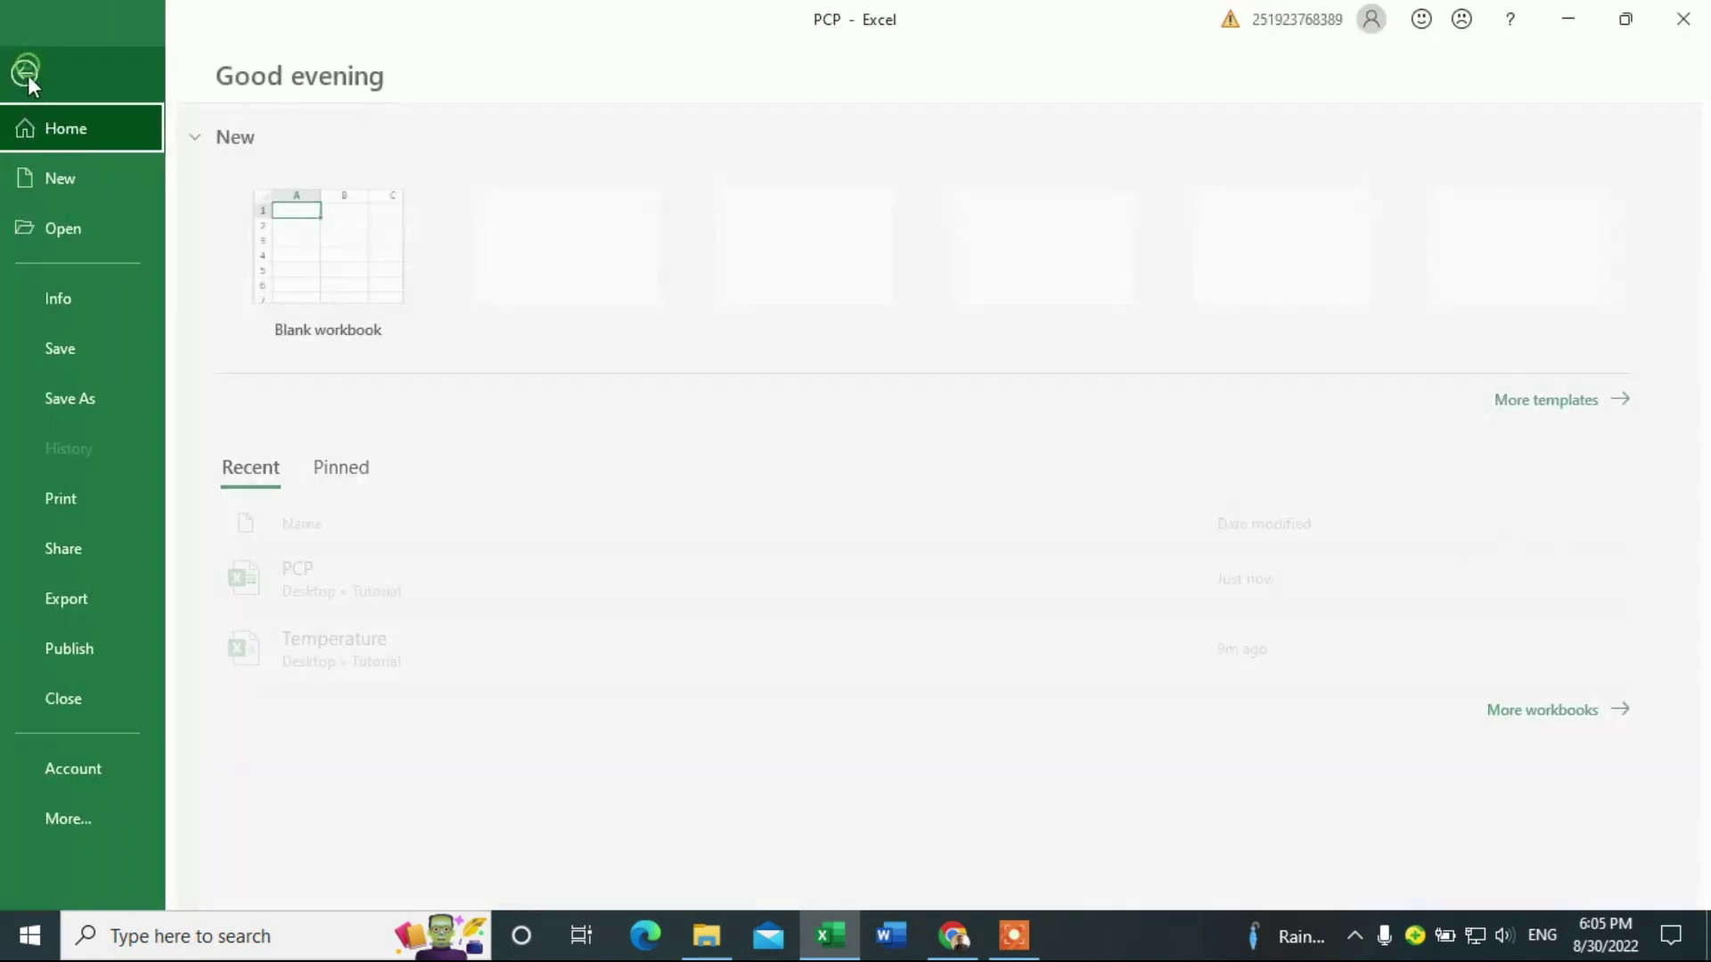
left_click(58, 399)
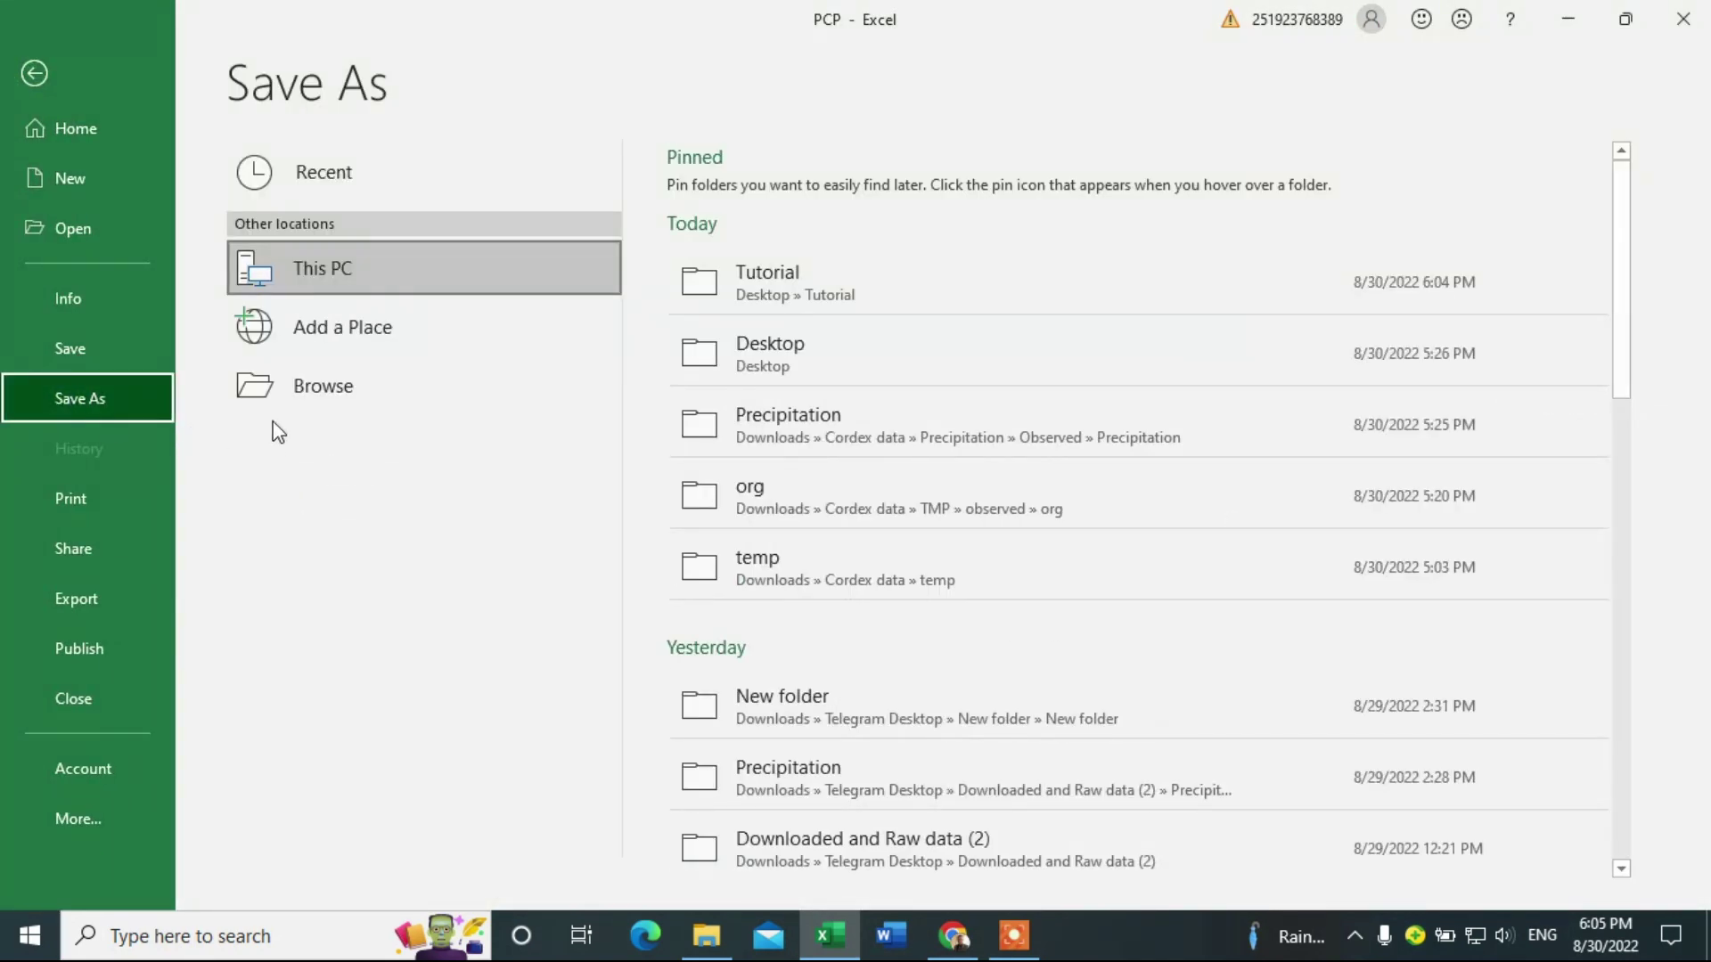
left_click(308, 399)
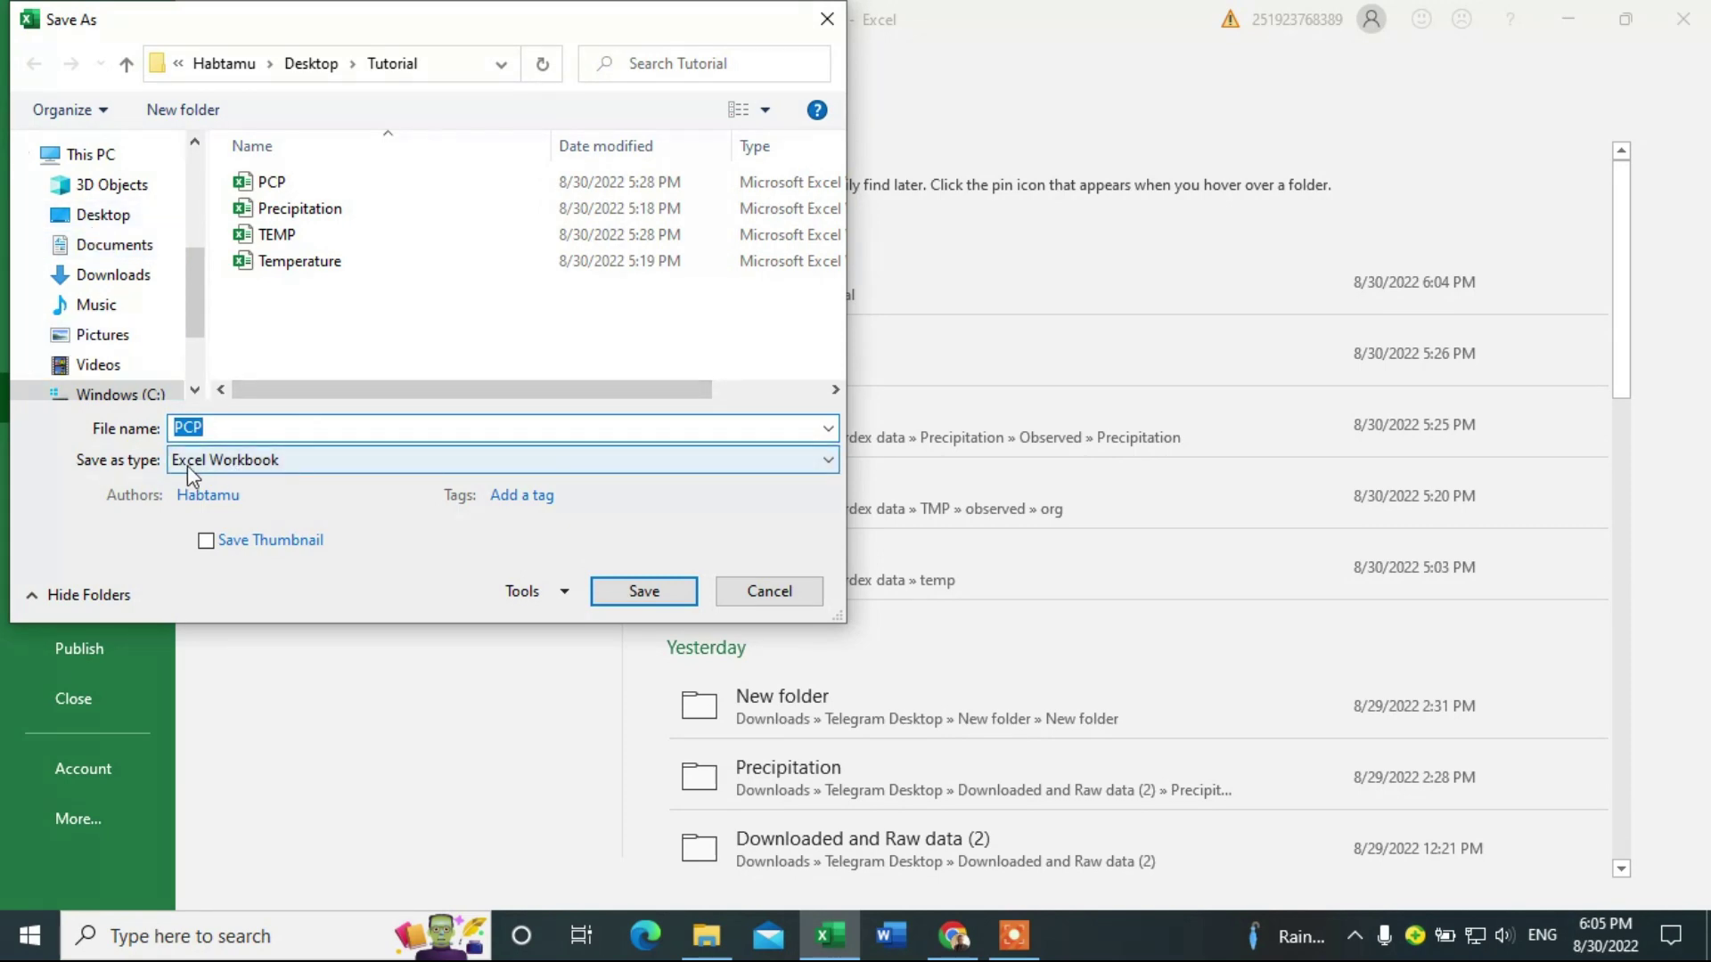
left_click(293, 458)
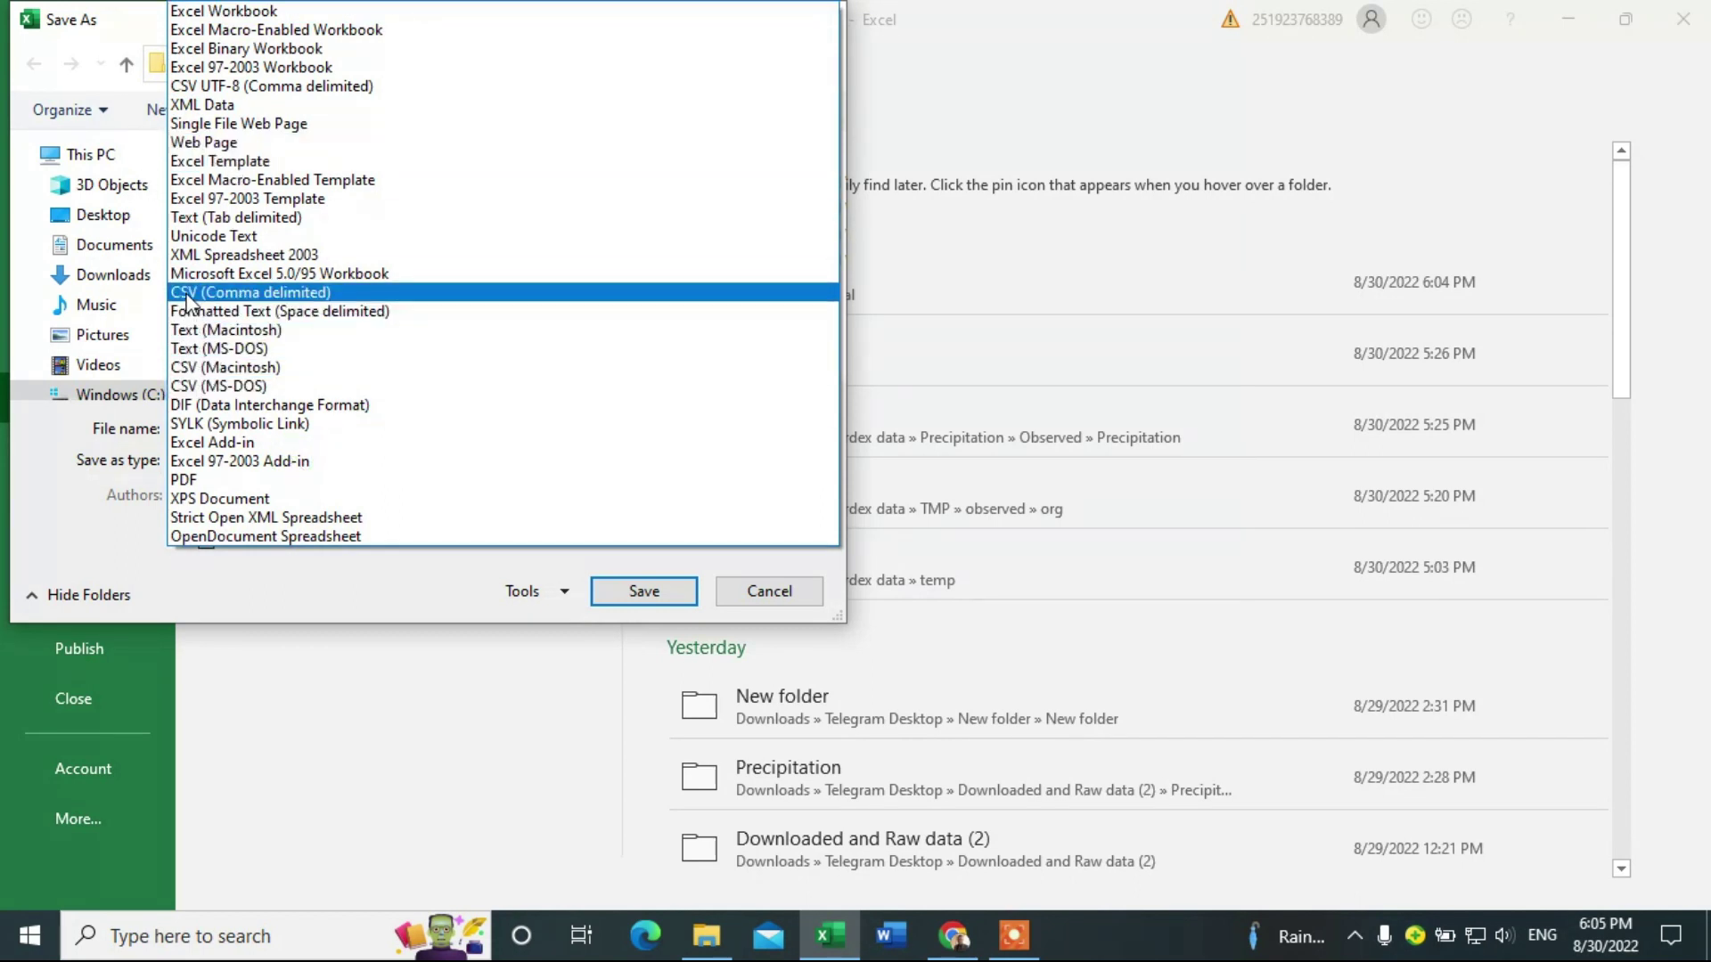
left_click(242, 294)
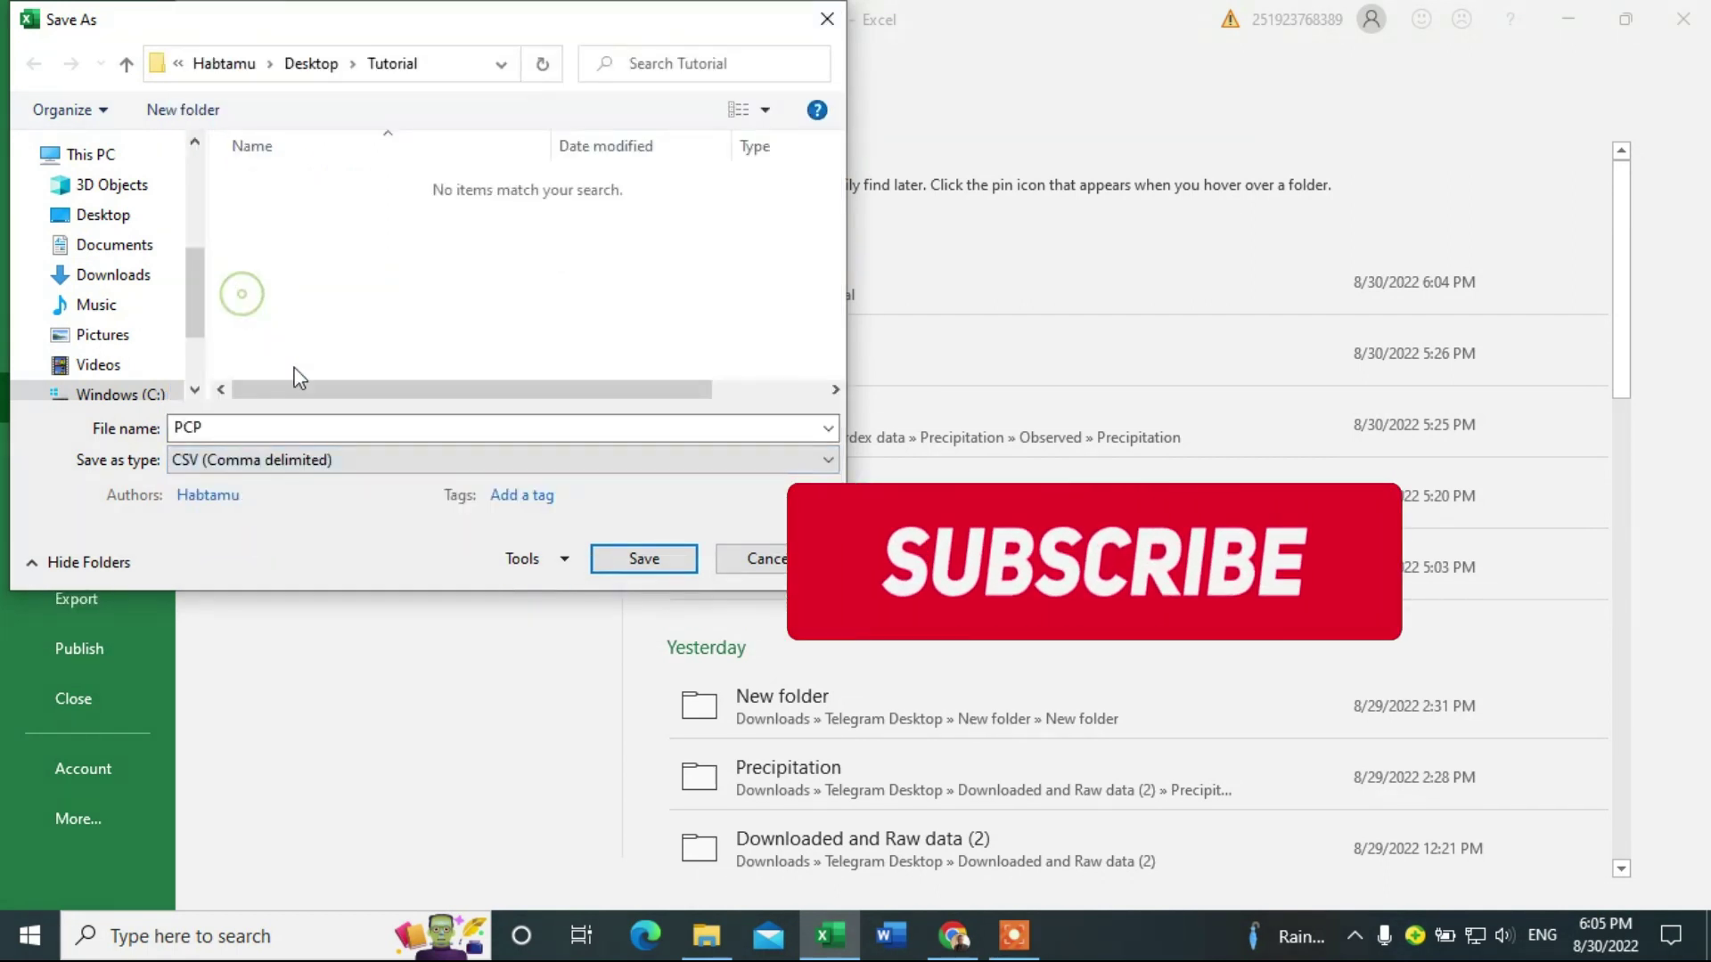
left_click(100, 218)
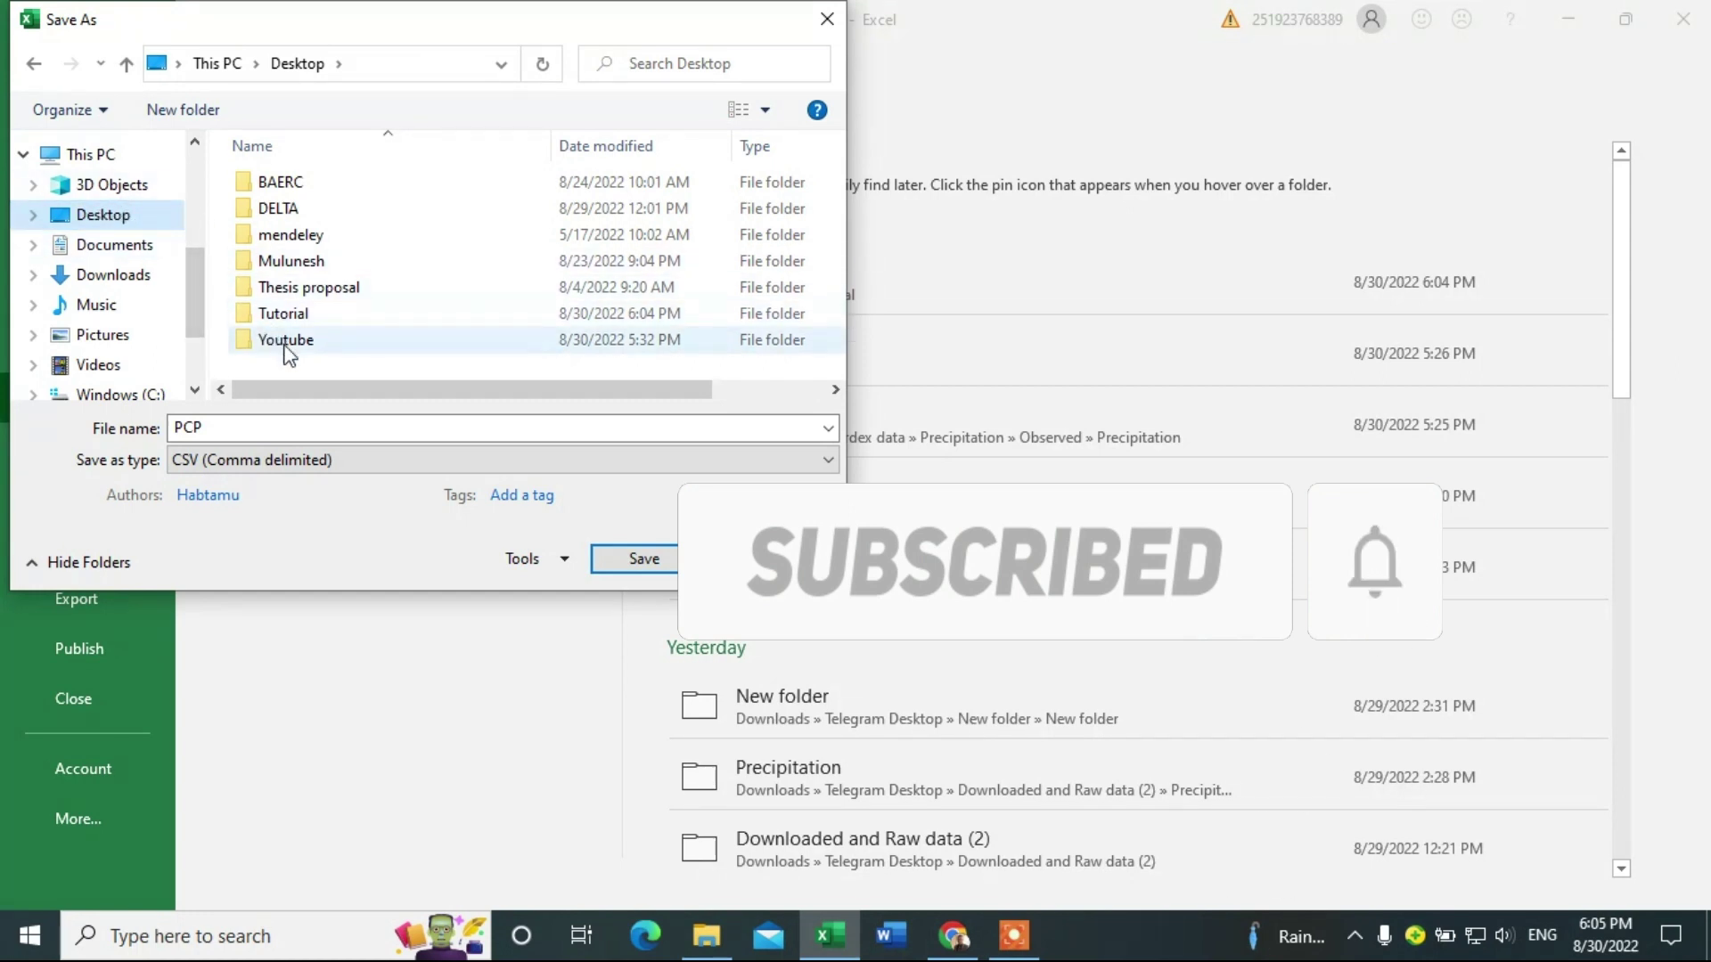
double_click(284, 319)
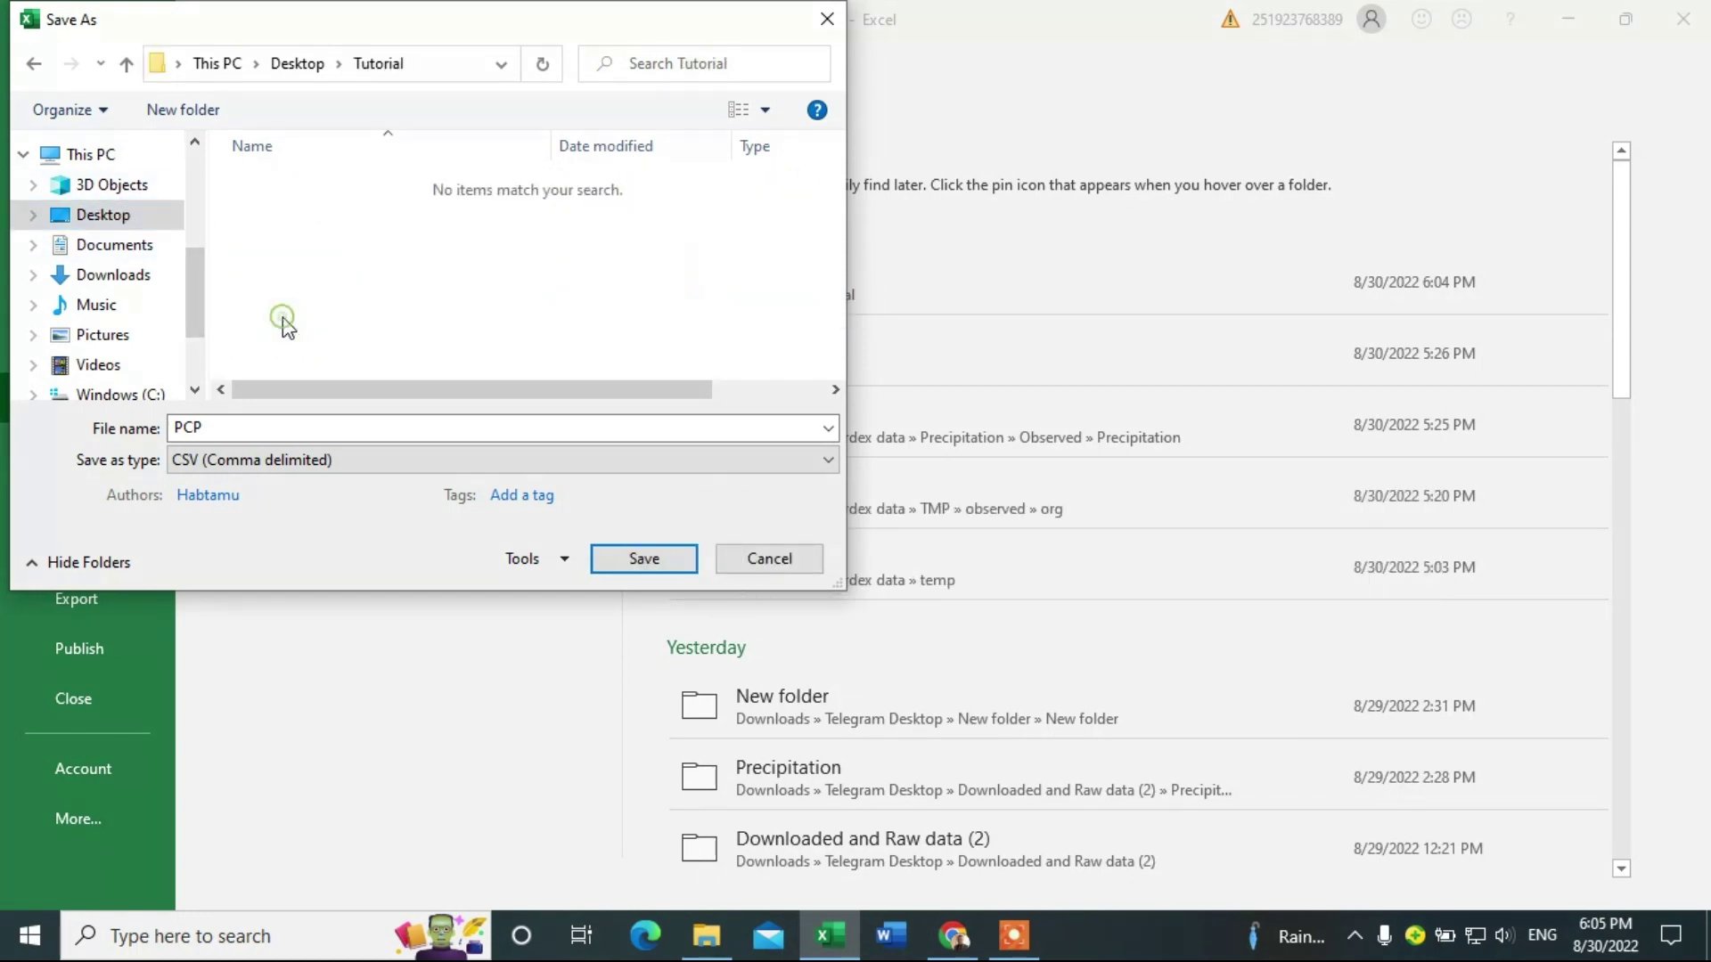
left_click(650, 565)
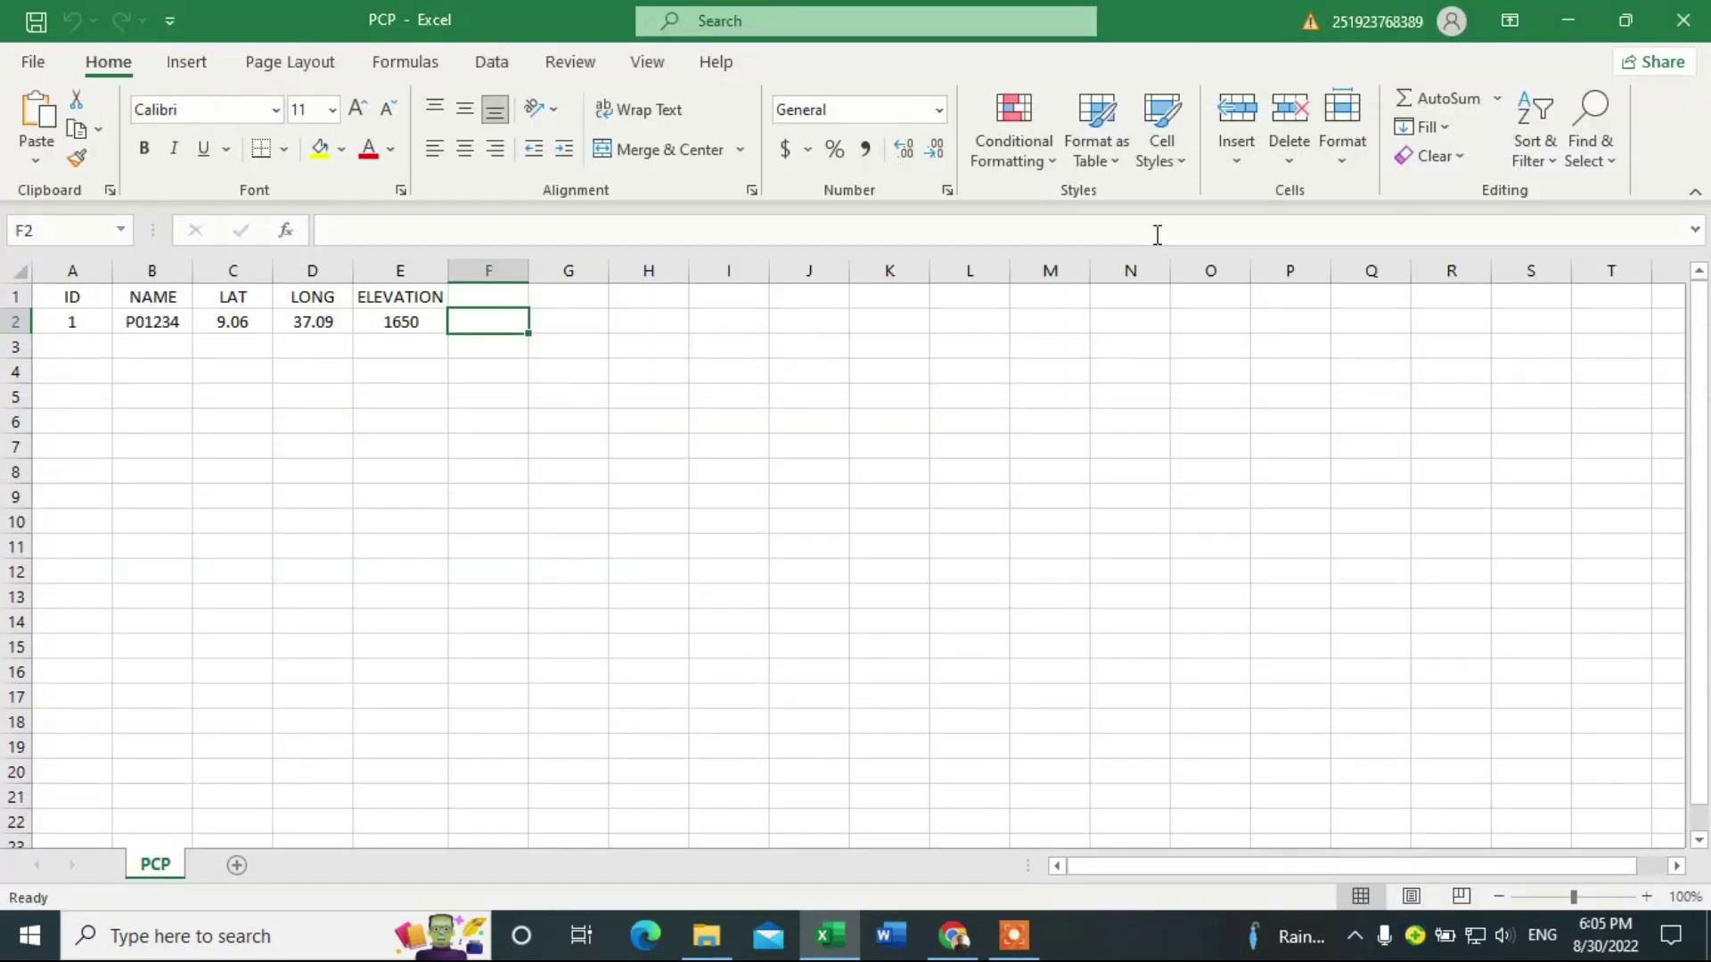
left_click(1683, 20)
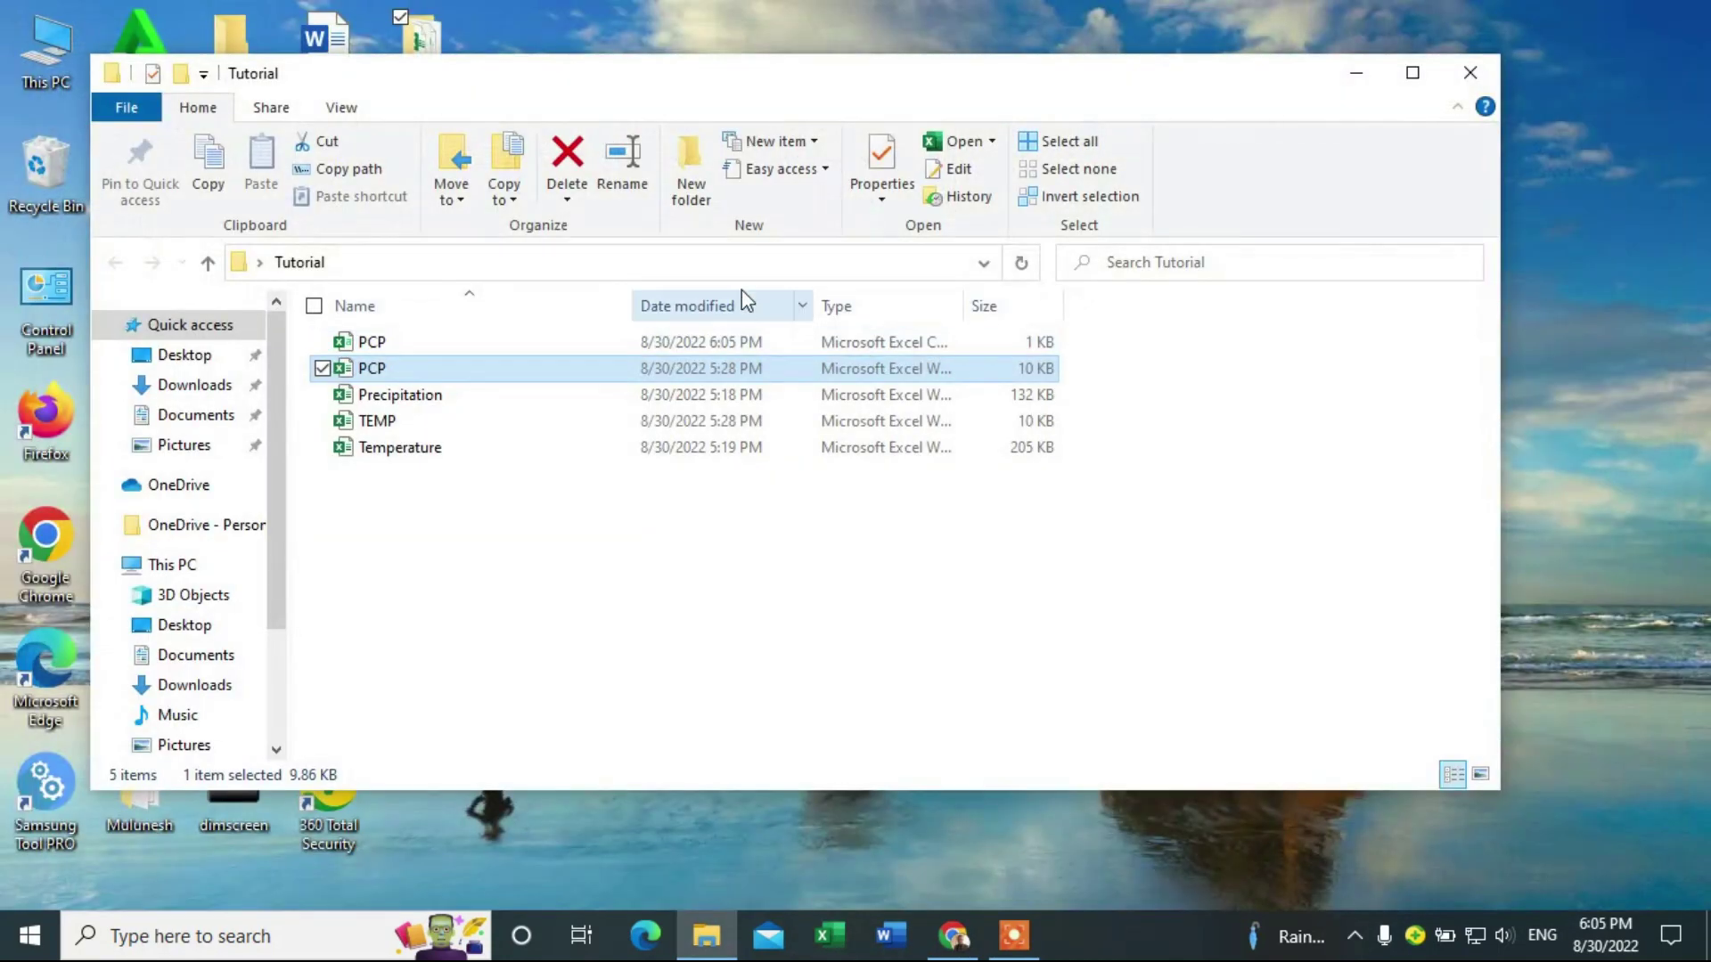
- Open the Precipitation workbook from the Tutorial folder
left_click(393, 403)
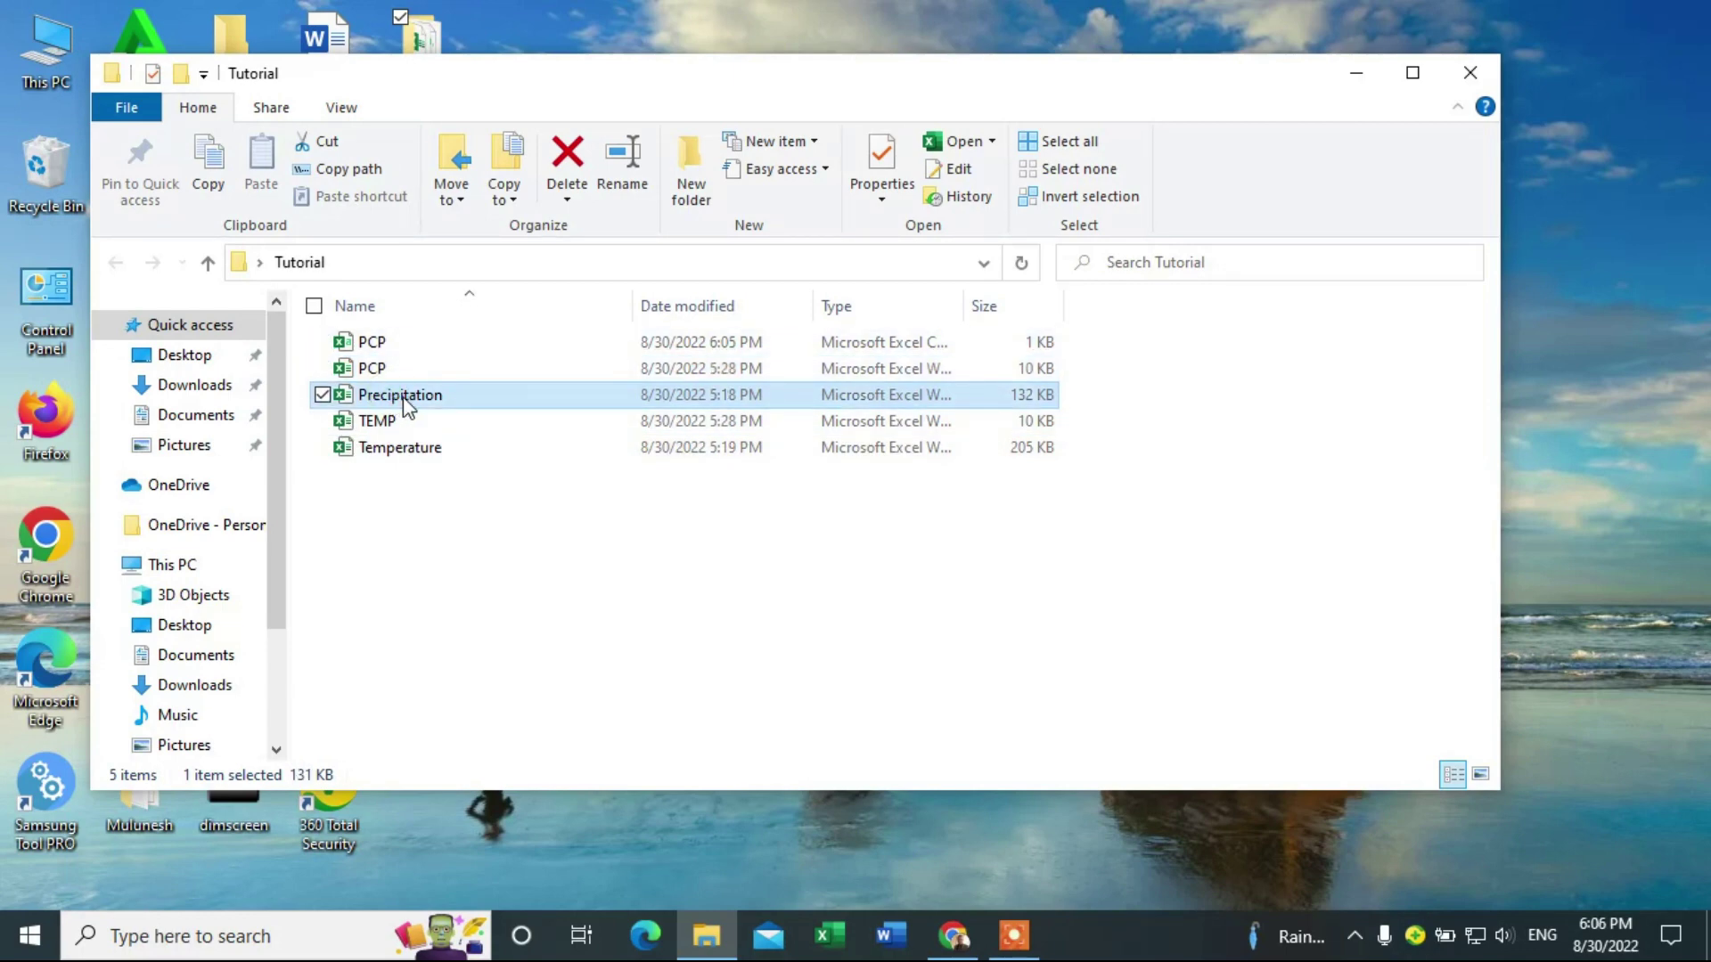
double_click(402, 400)
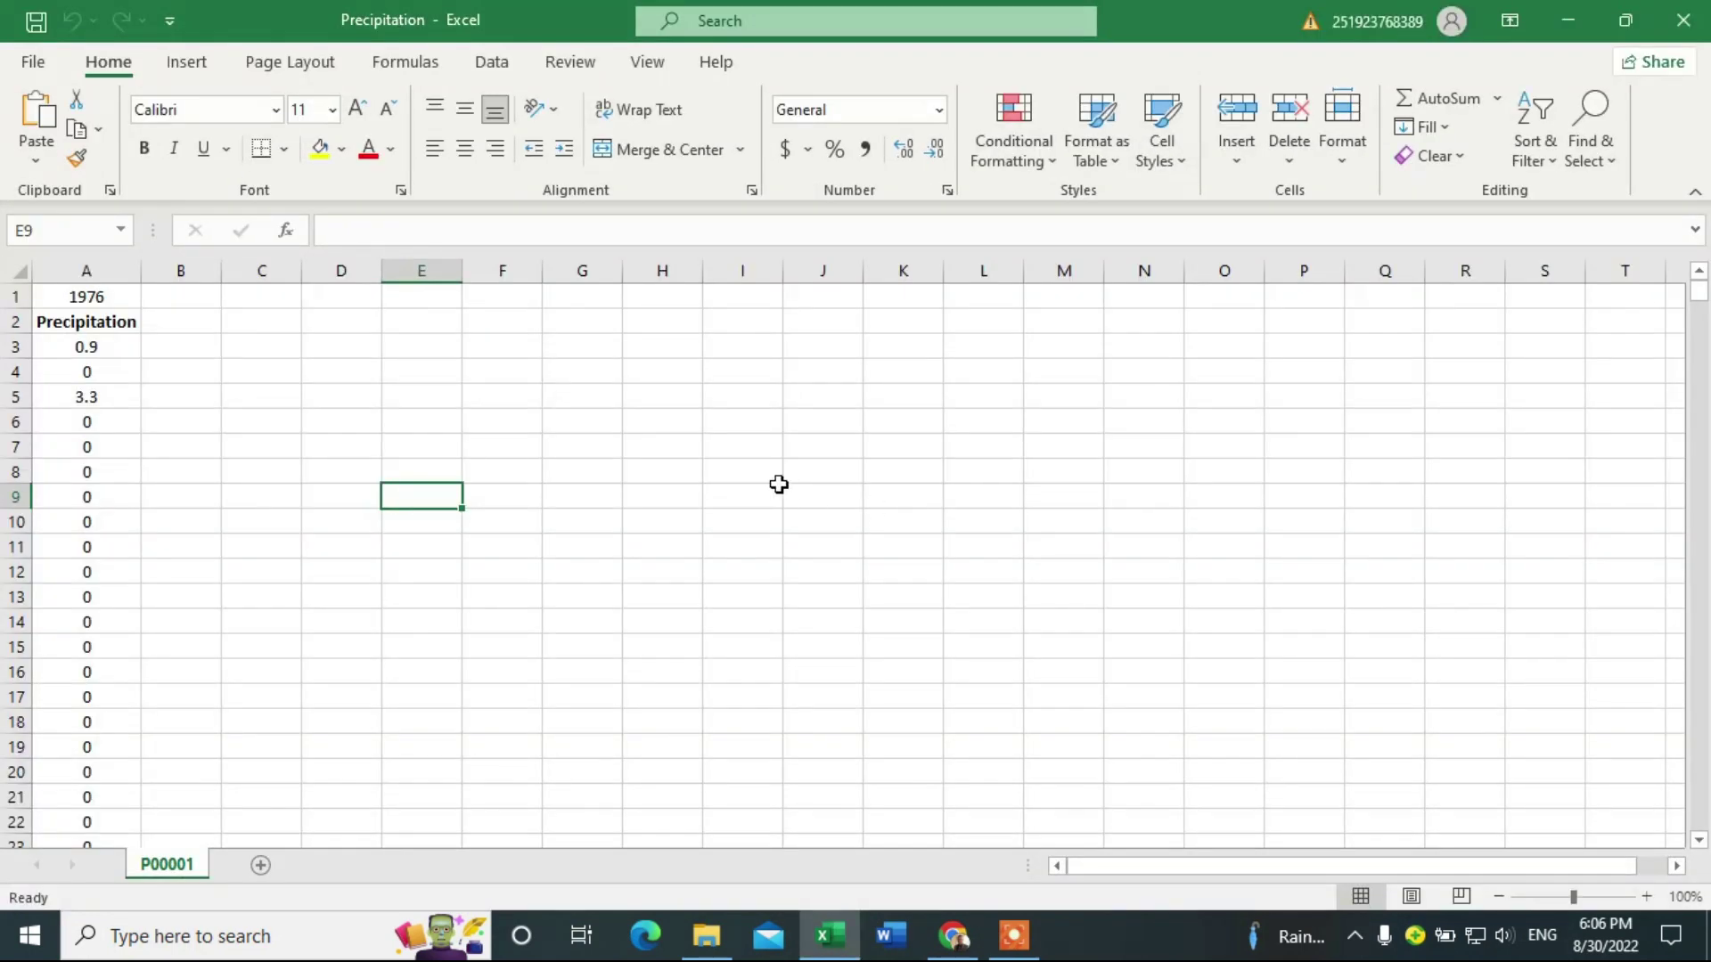
left_click(729, 460)
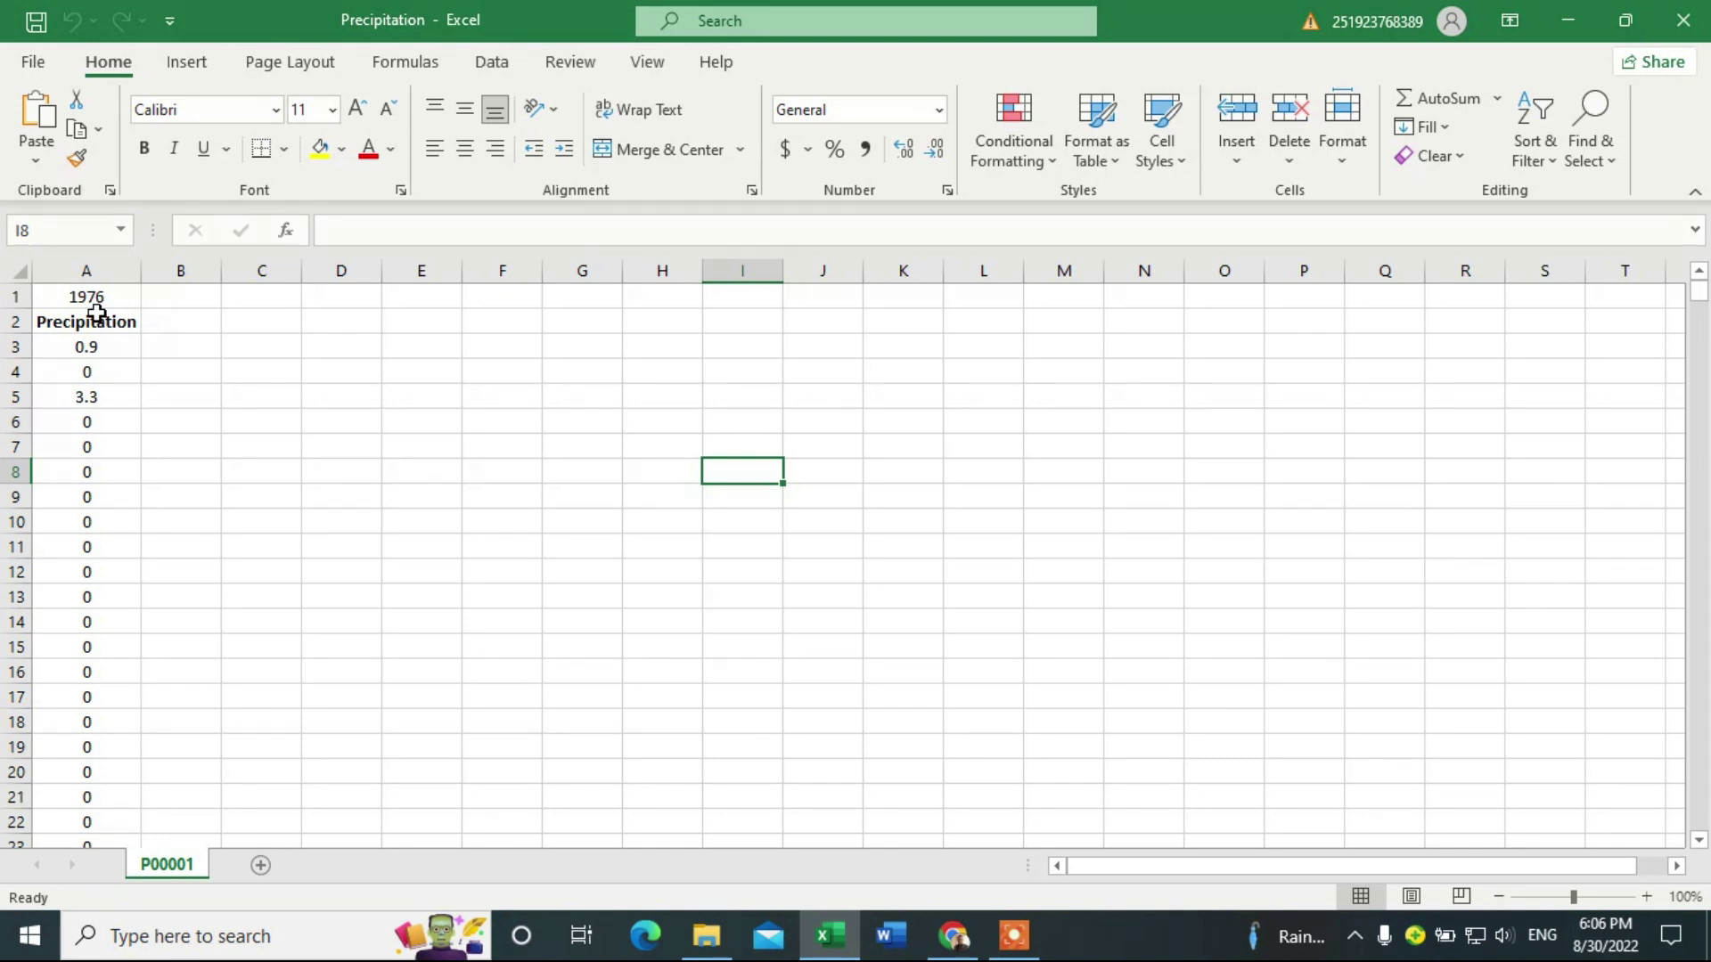
left_click(330, 398)
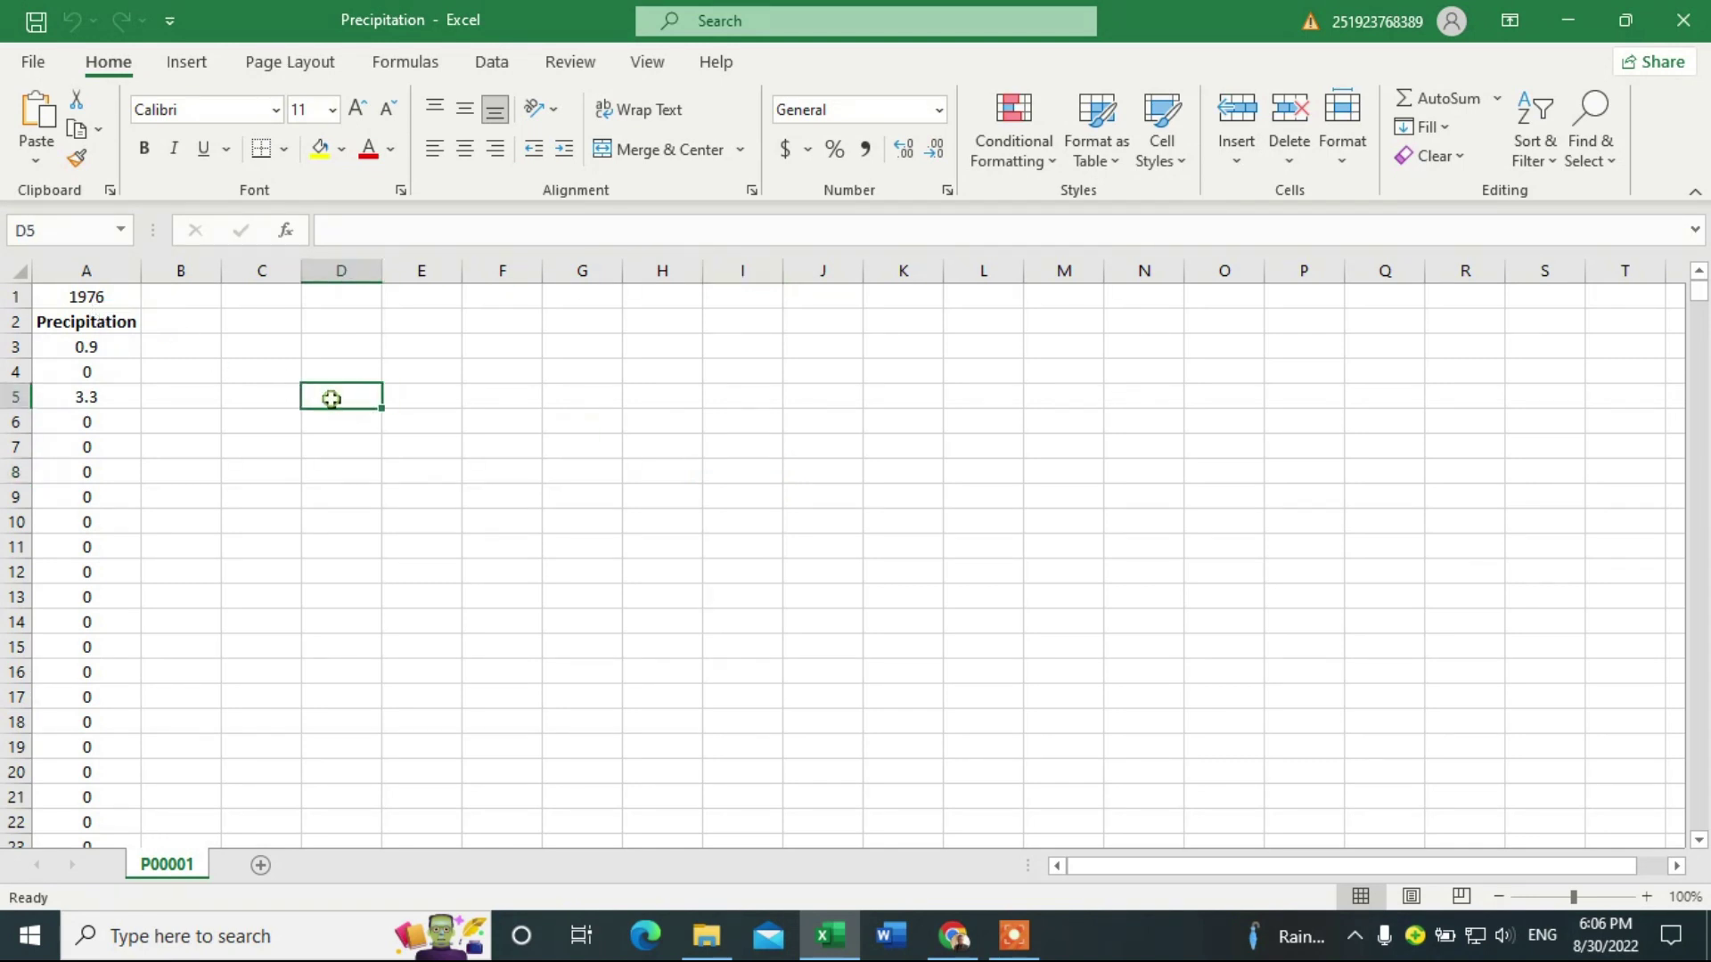
- Delete the Precipitation heading row and the 1976 row above the daily values in column A
left_click(15, 323)
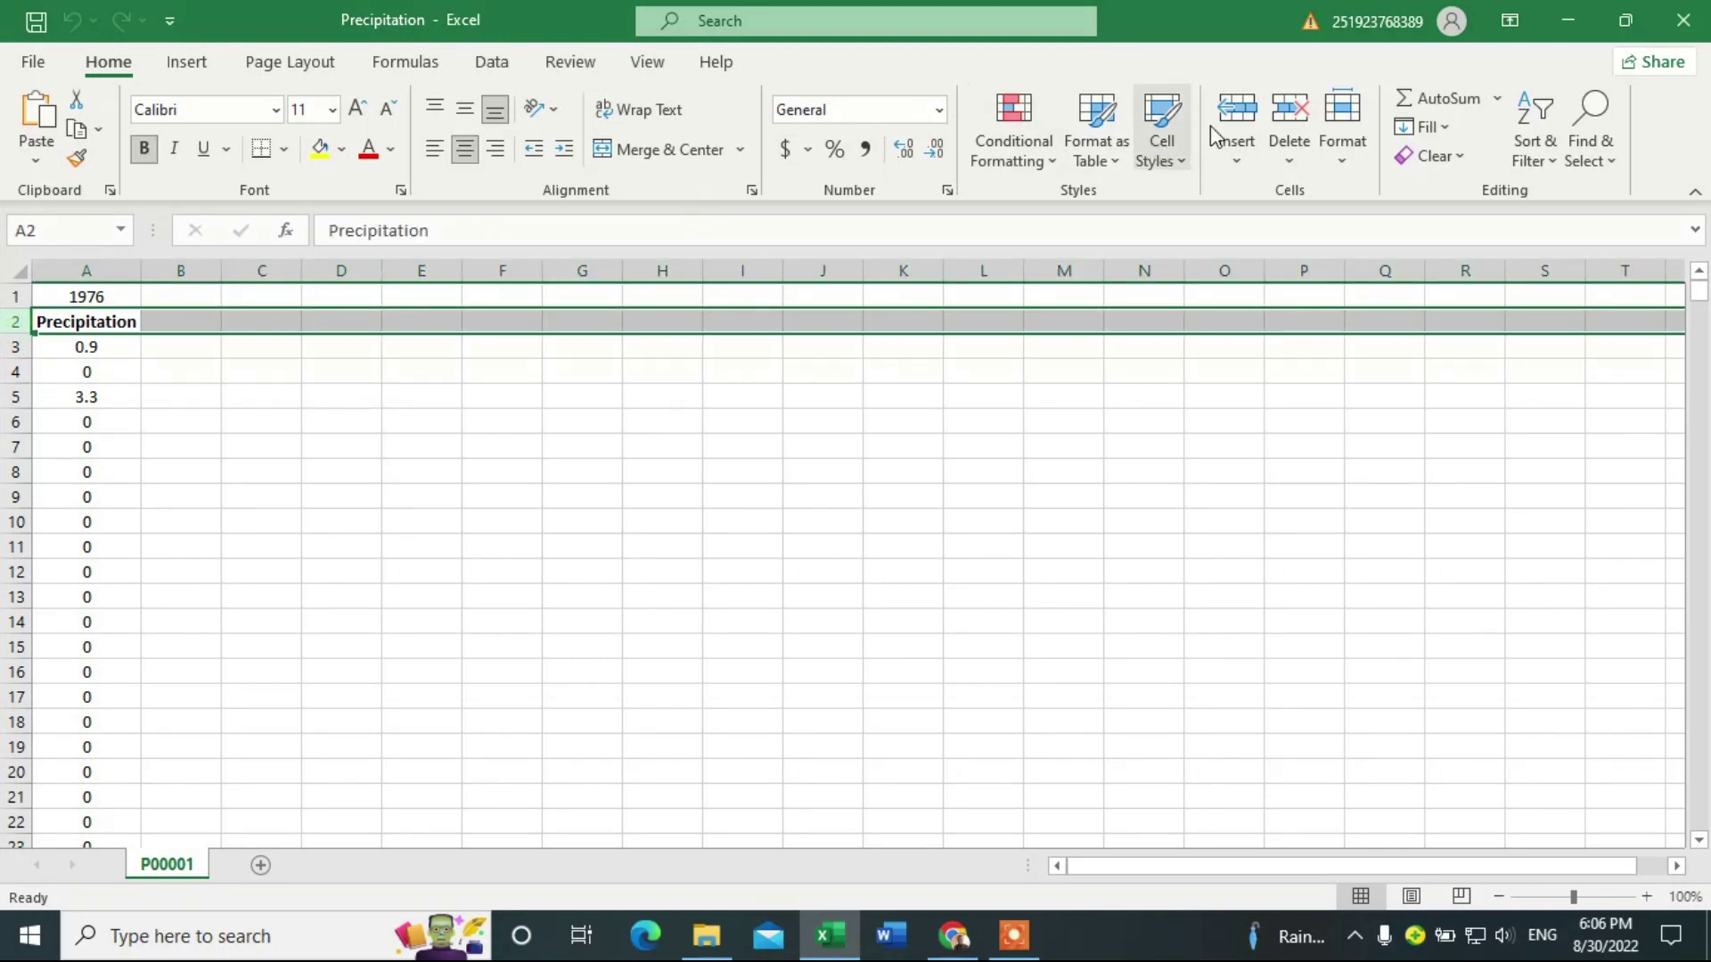
left_click(1273, 121)
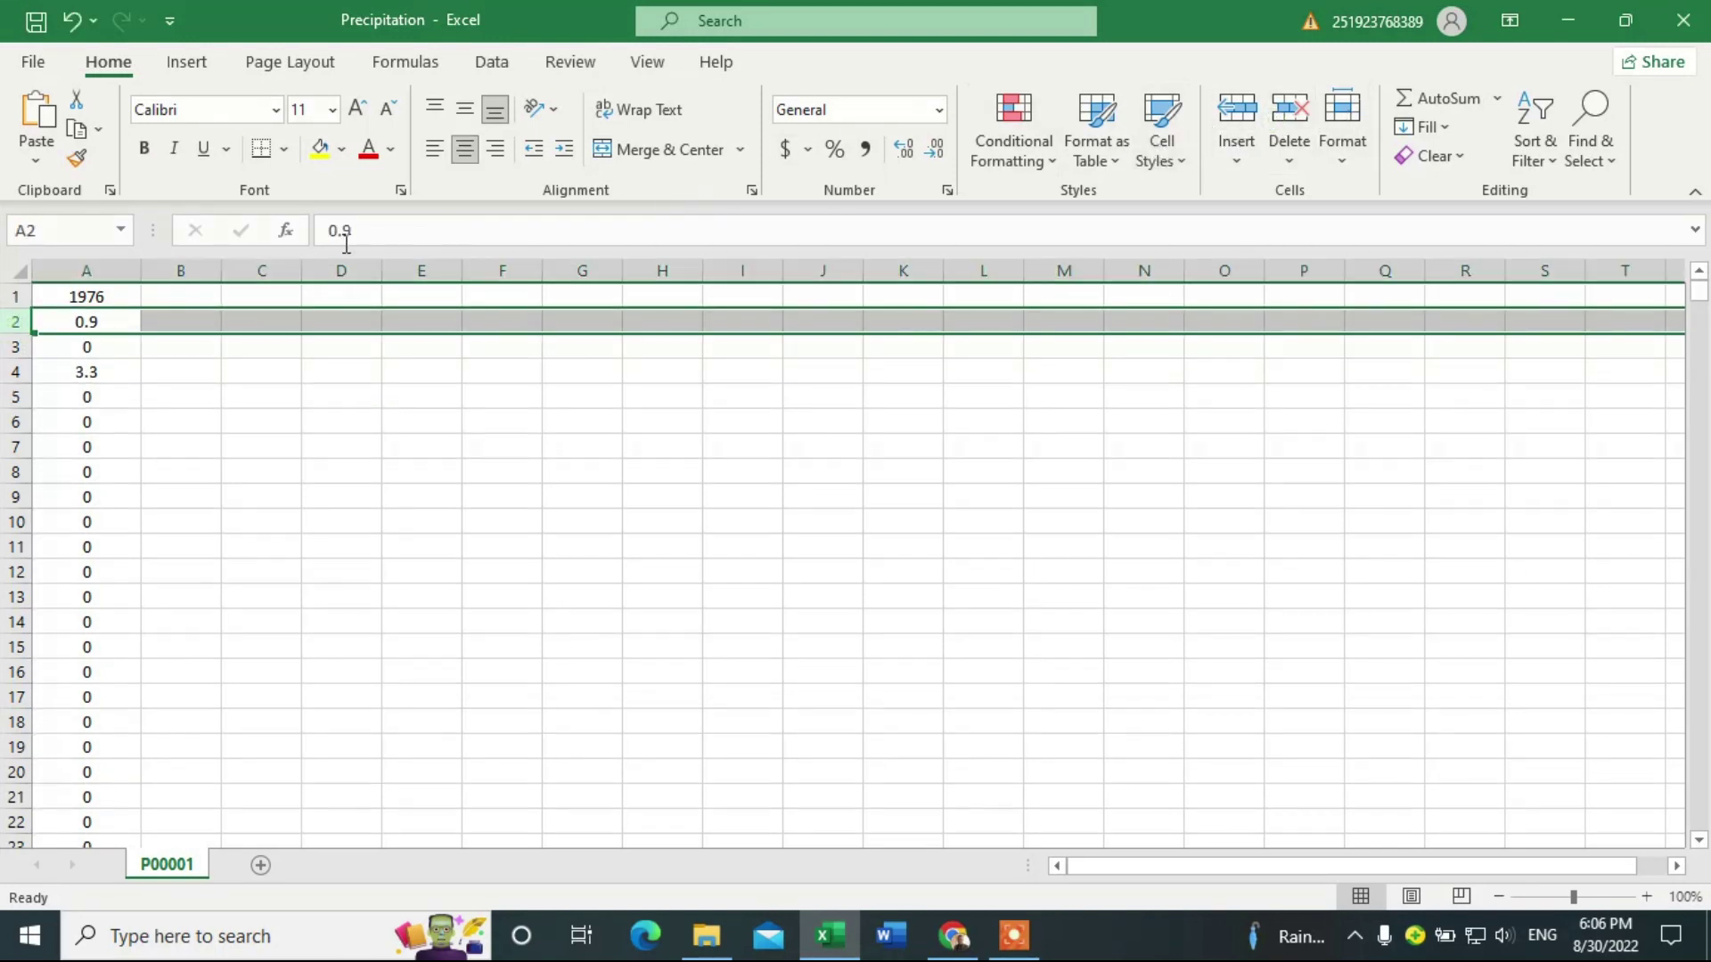
left_click(191, 388)
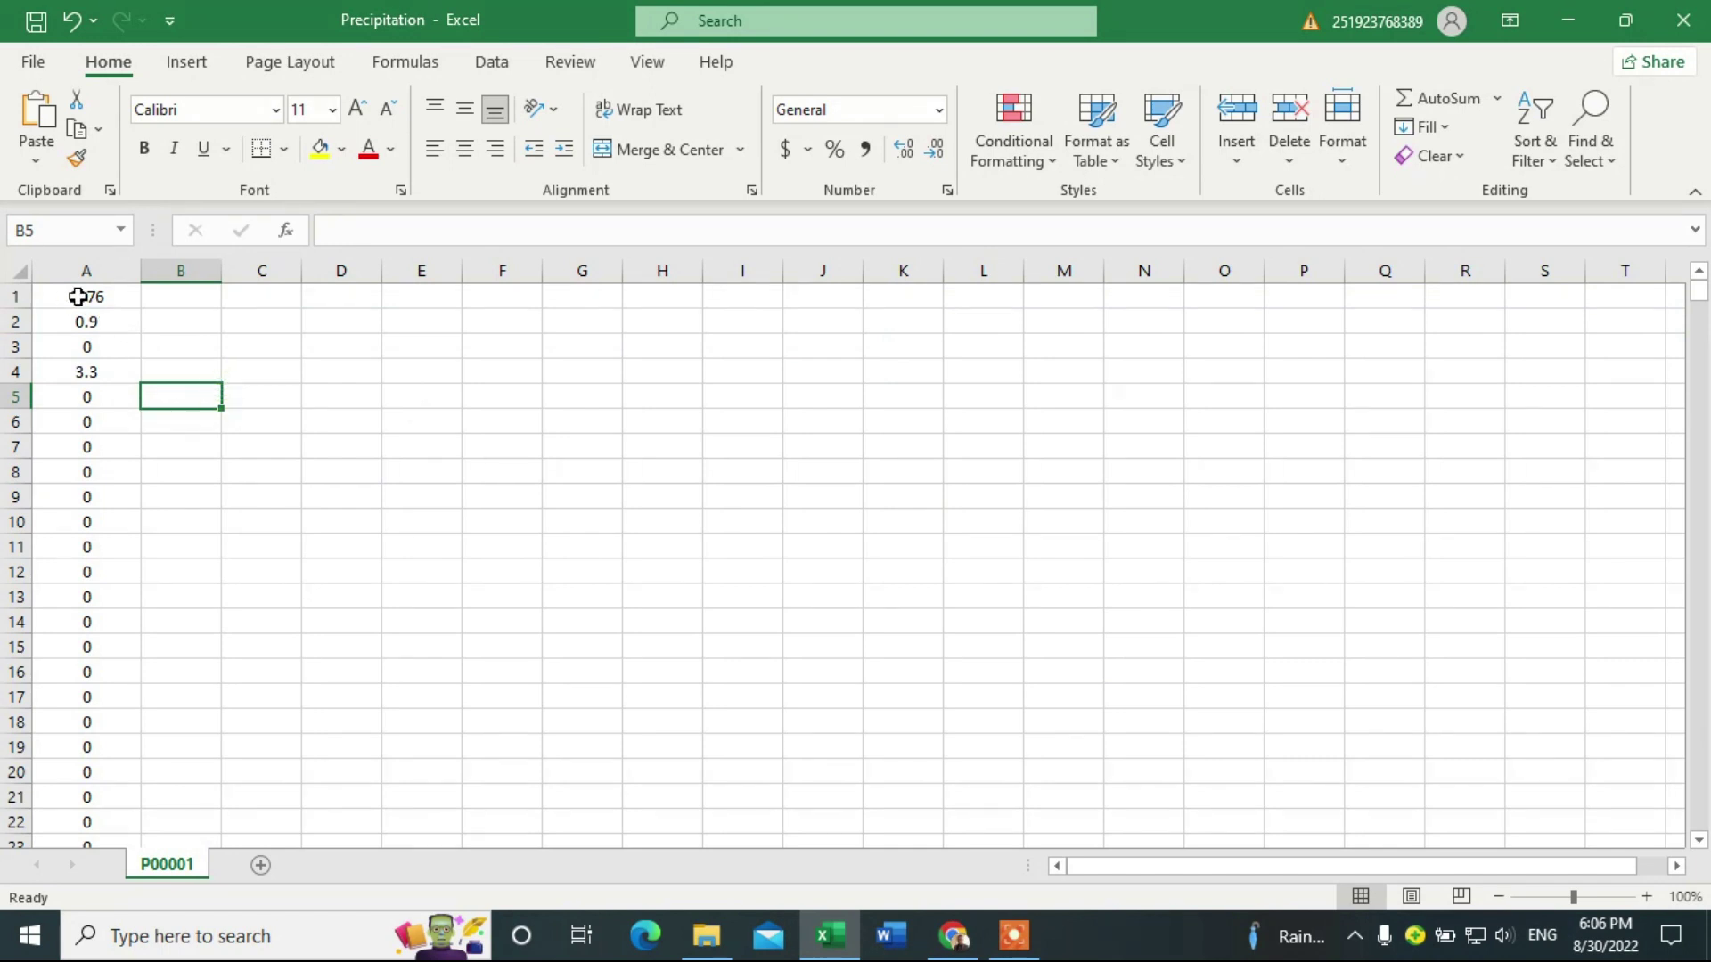
left_click(66, 296)
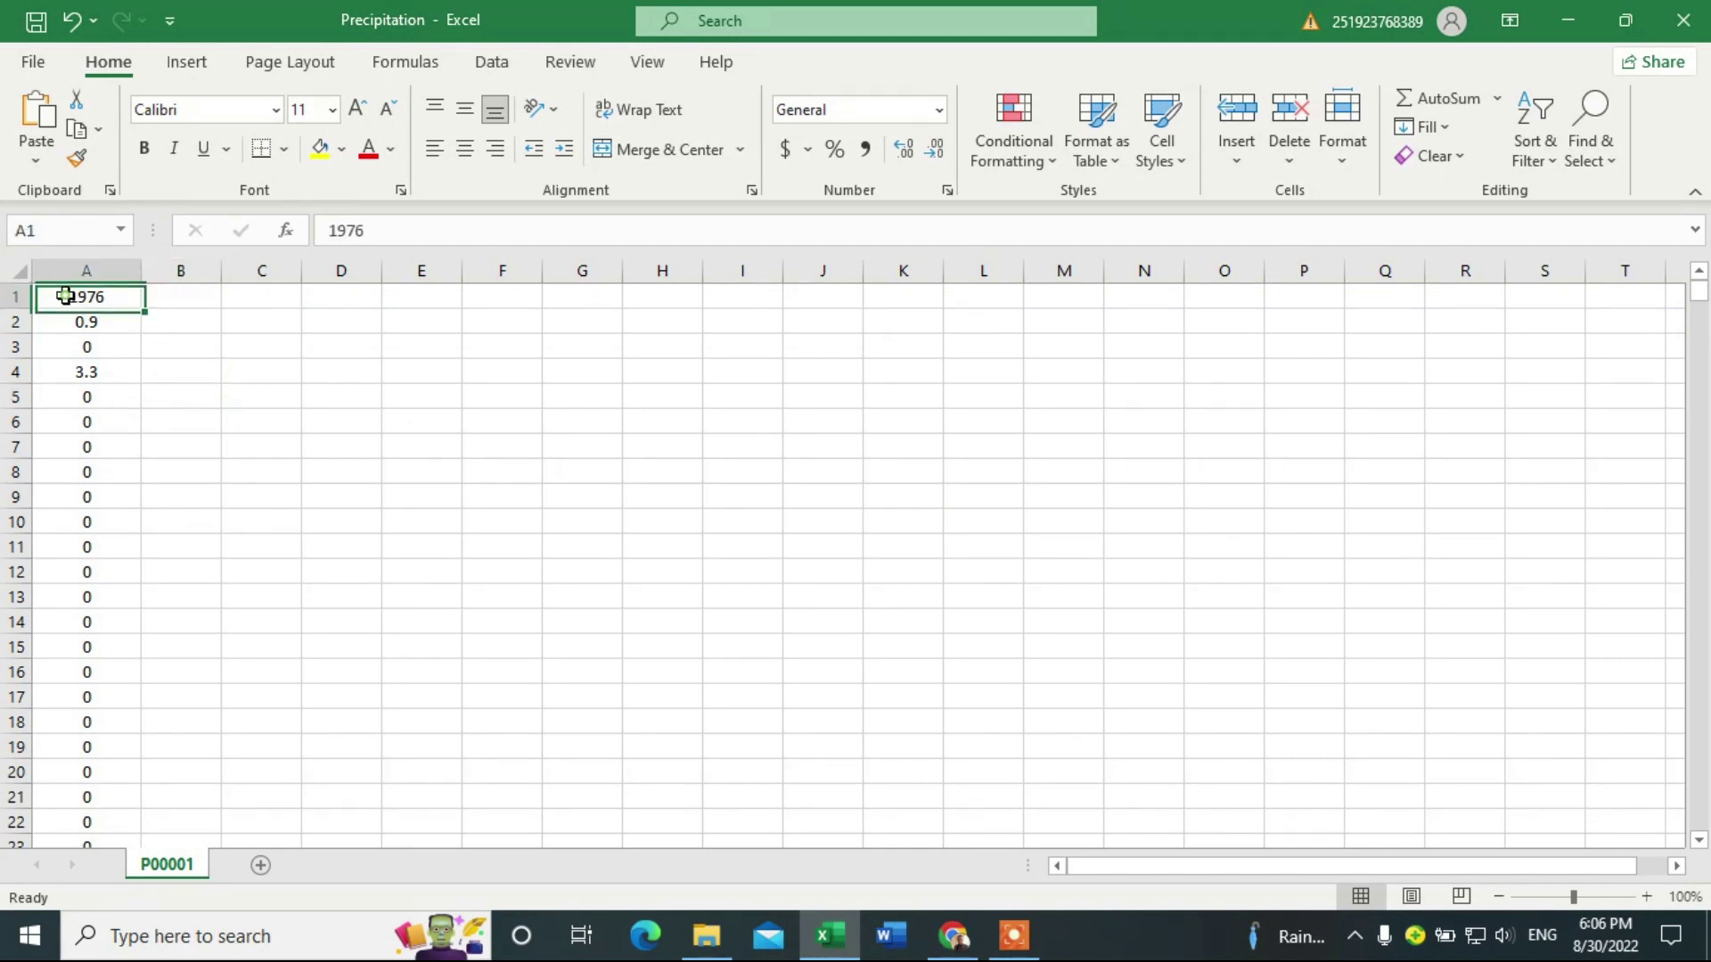
left_click(16, 299)
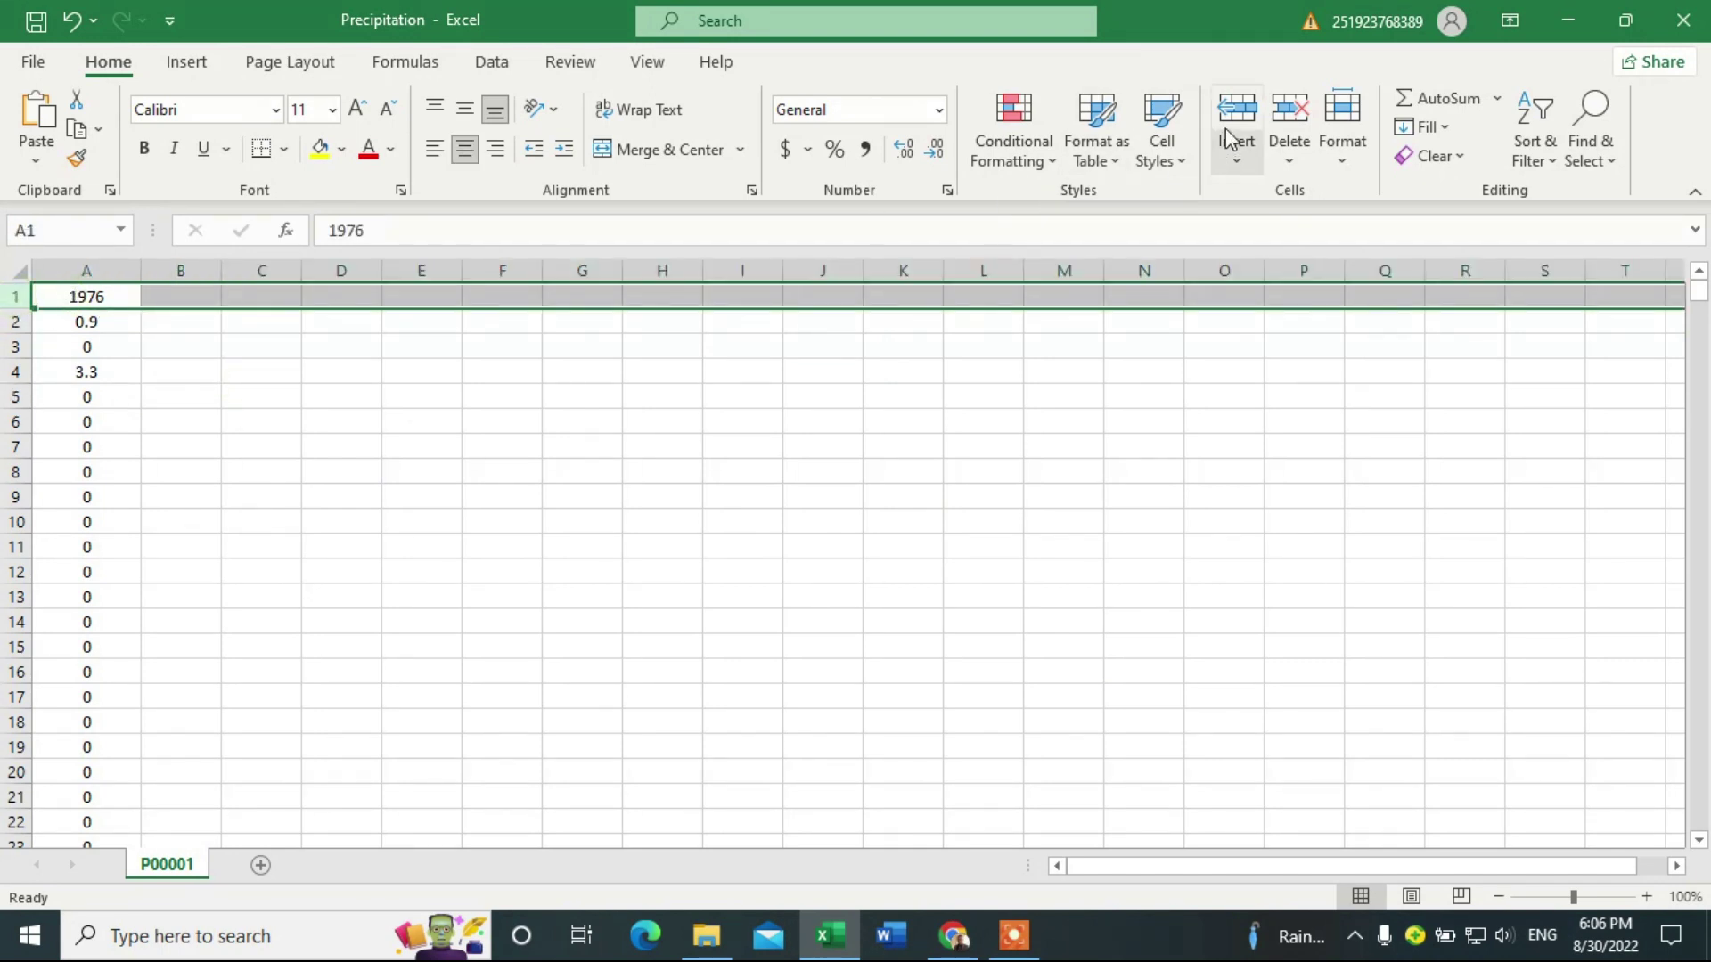
left_click(1288, 118)
left_click(1056, 439)
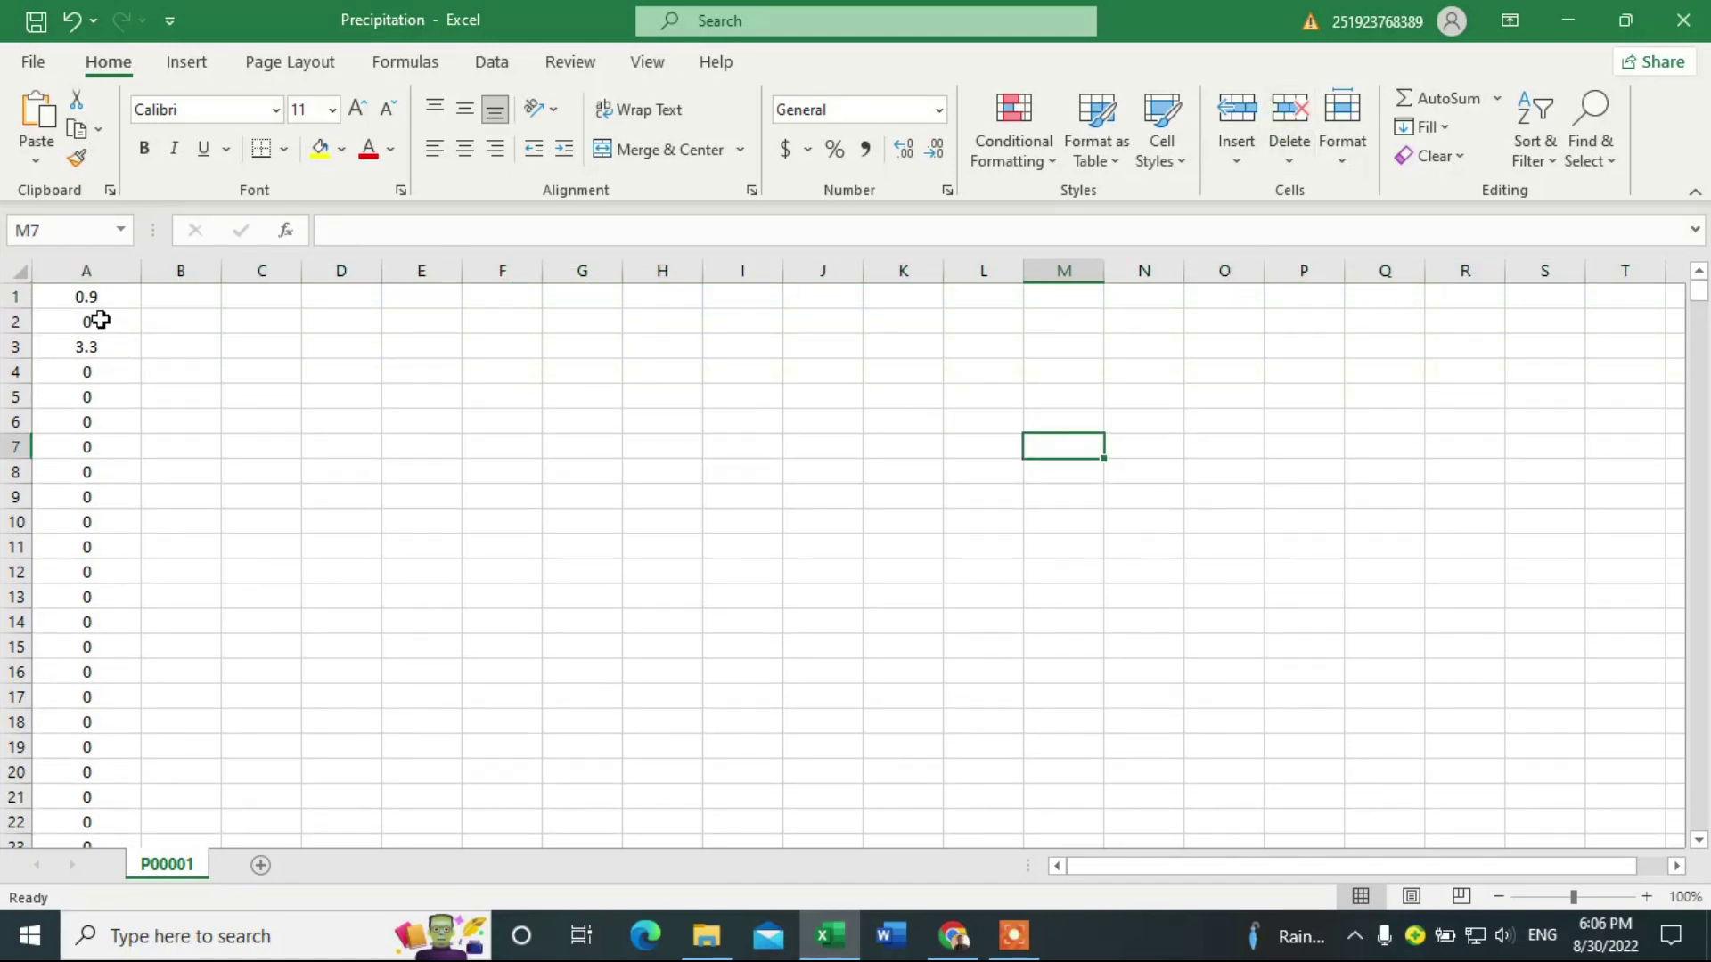
left_click(175, 323)
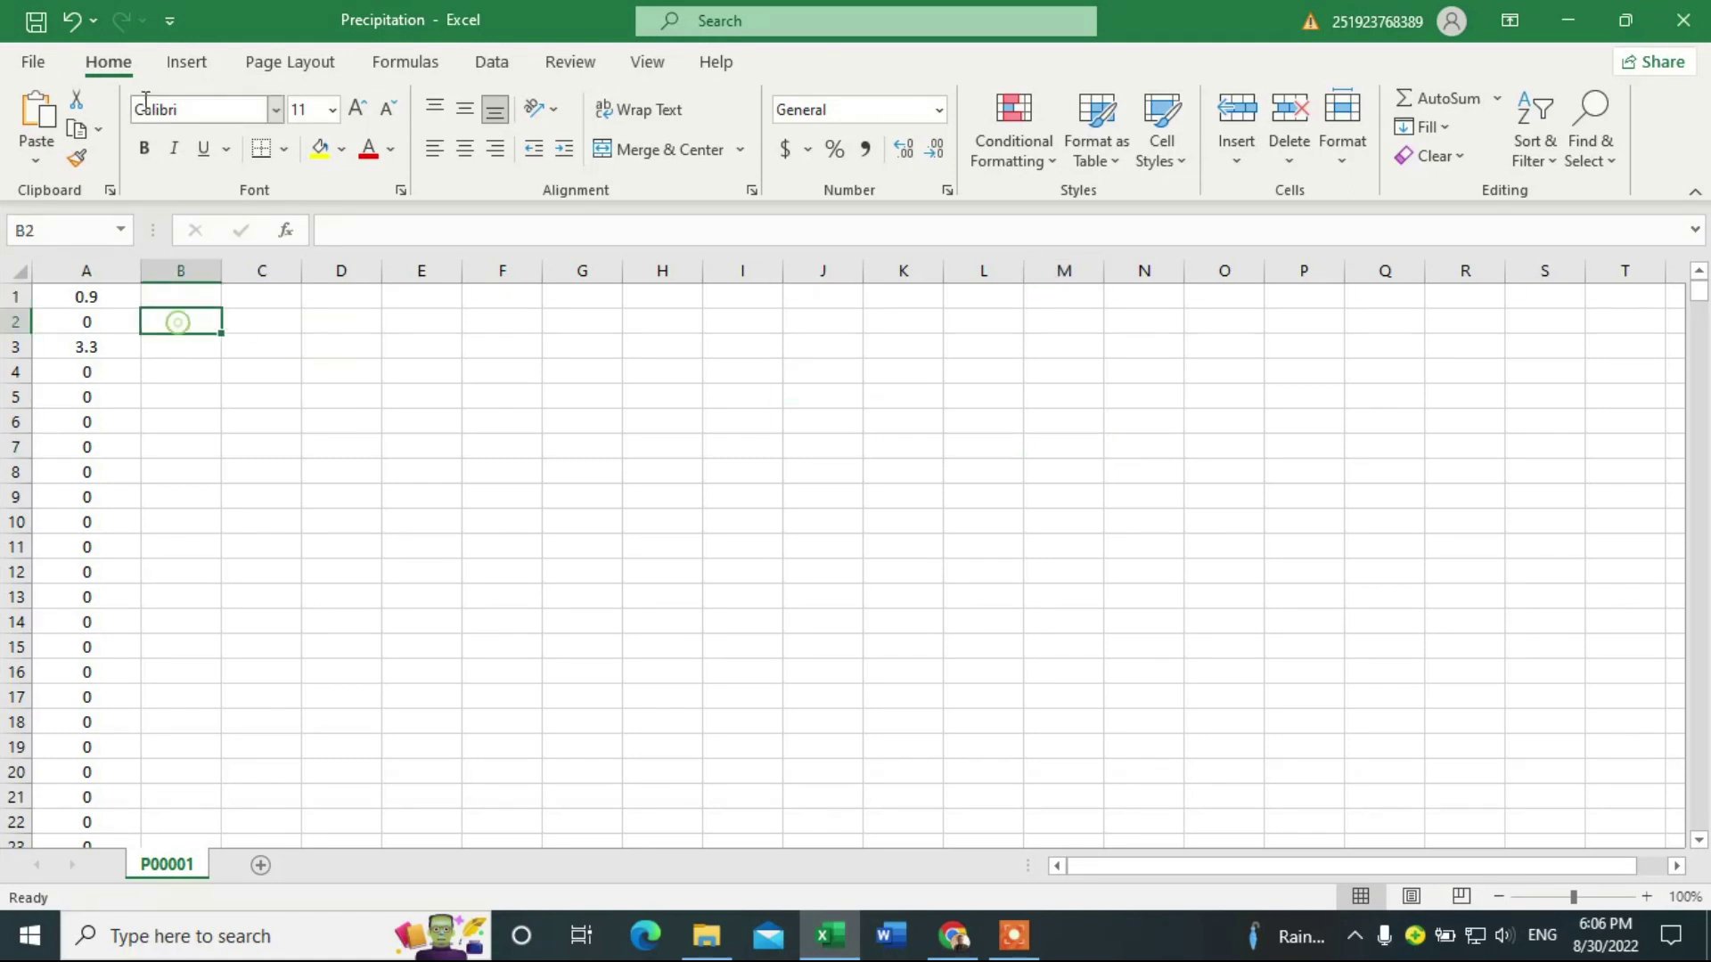
- Save the precipitation data as a CSV (Comma delimited) file named Precipitation in the desktop's Tutorial folder, and close the workbook
left_click(33, 64)
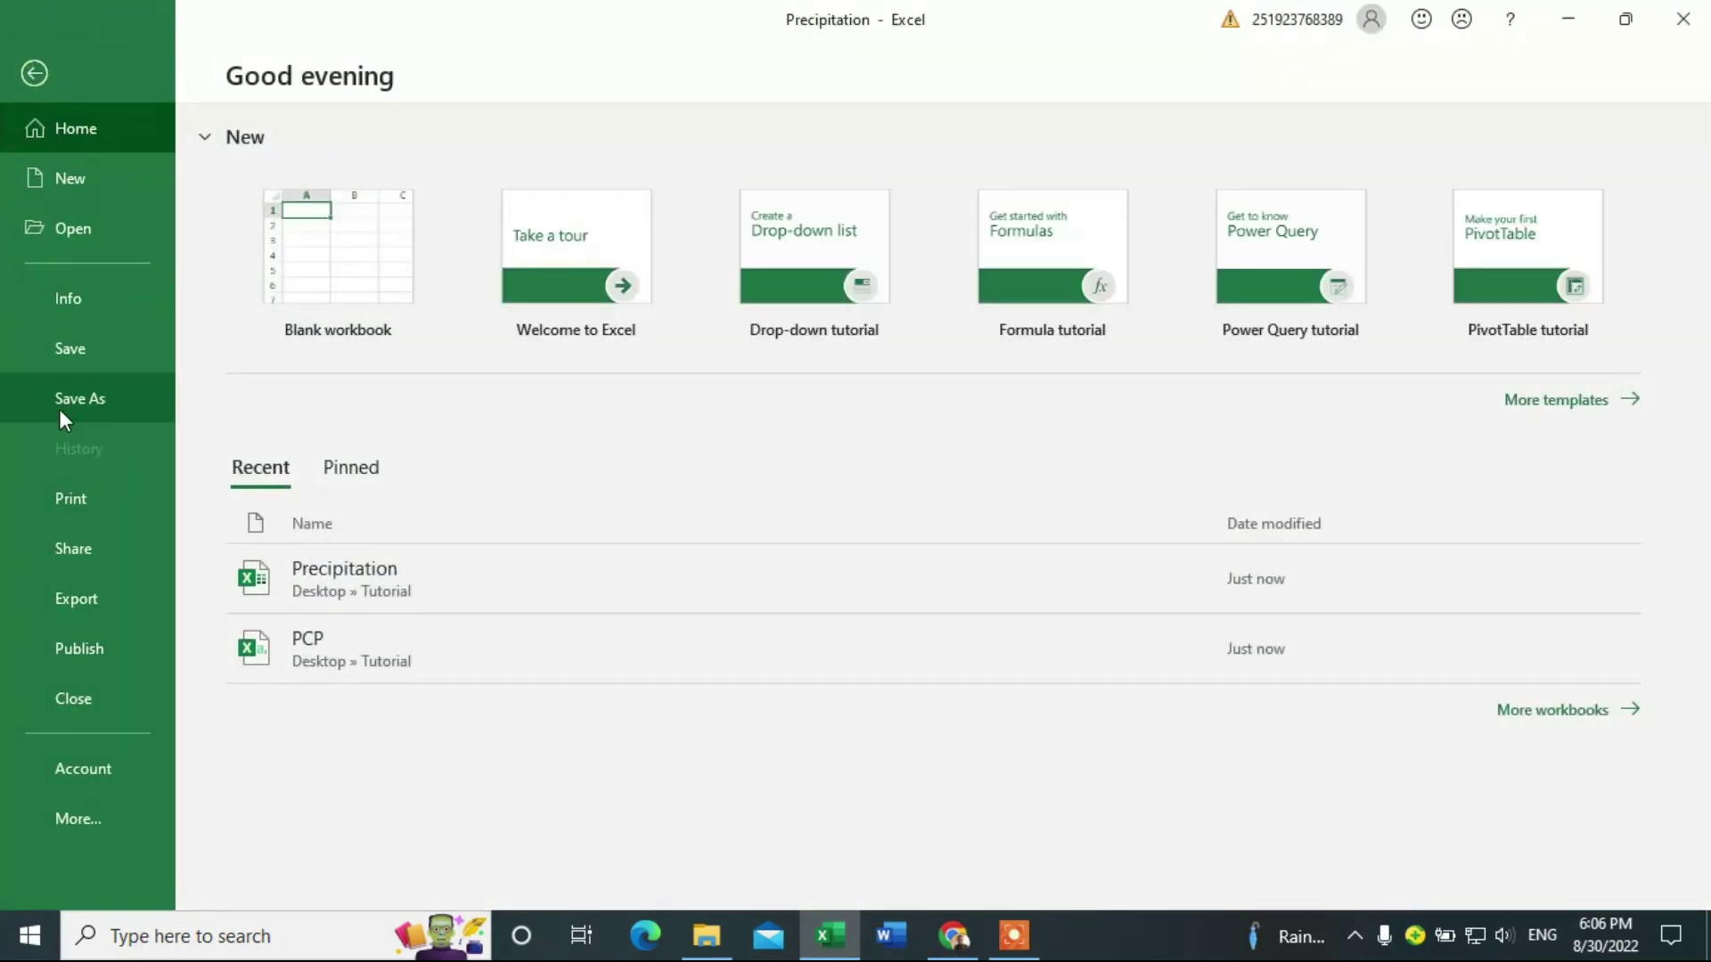
left_click(59, 403)
left_click(326, 389)
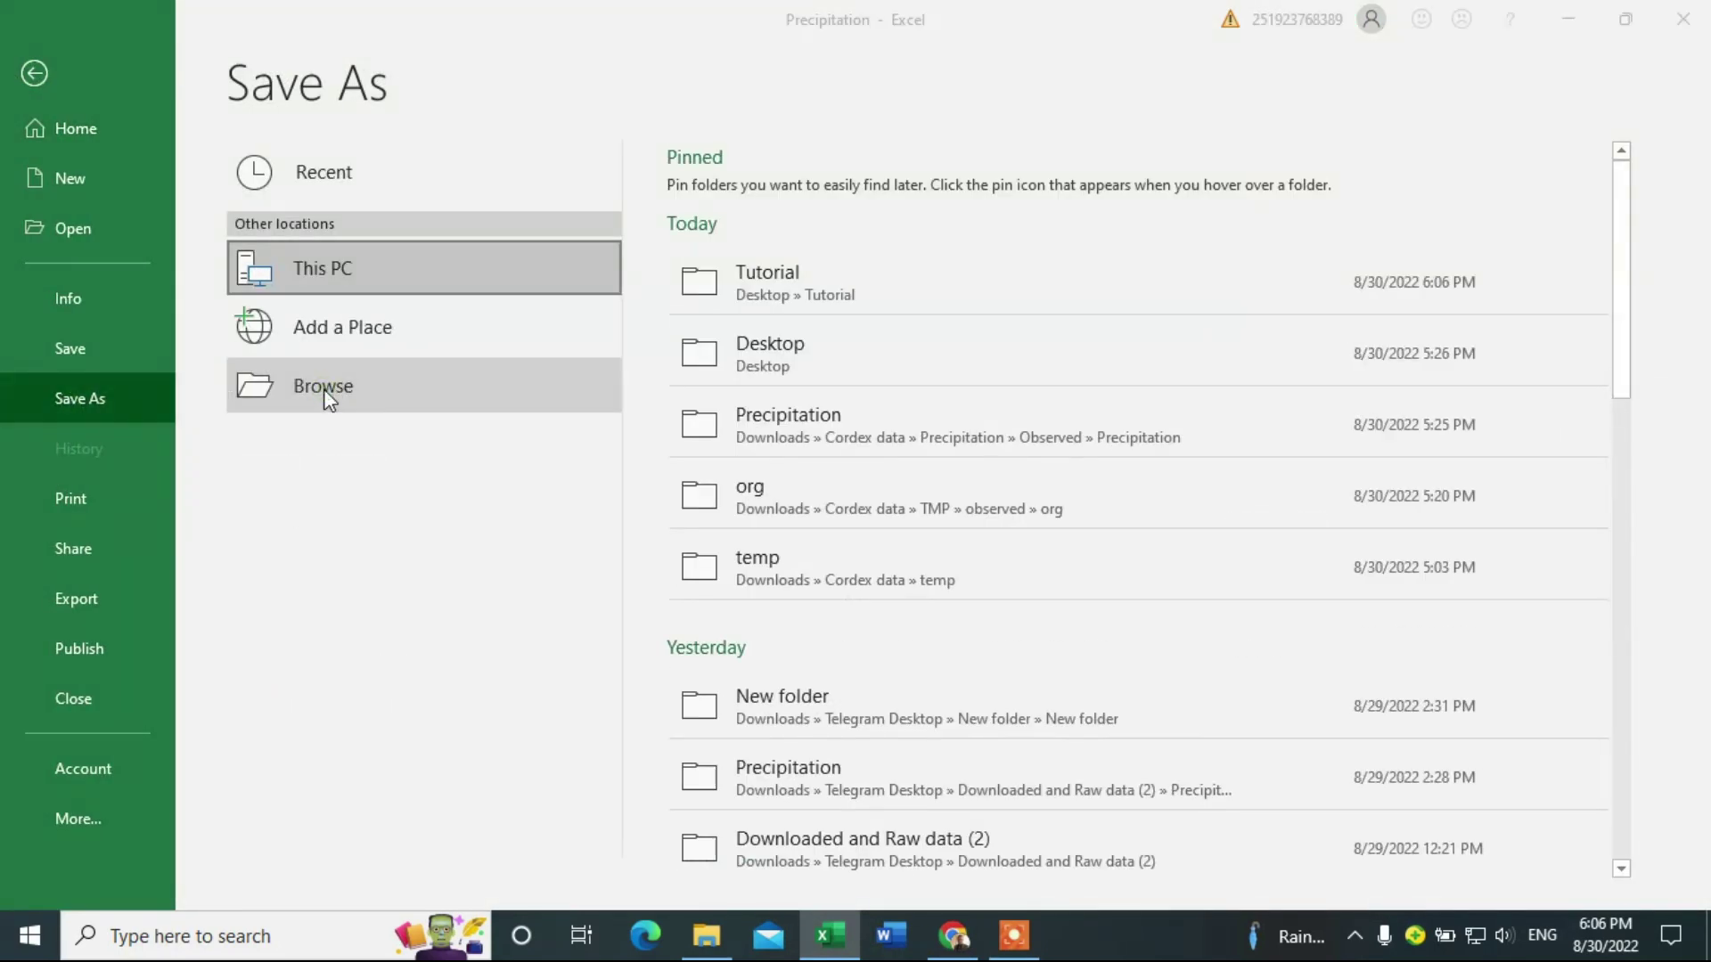
left_click(289, 460)
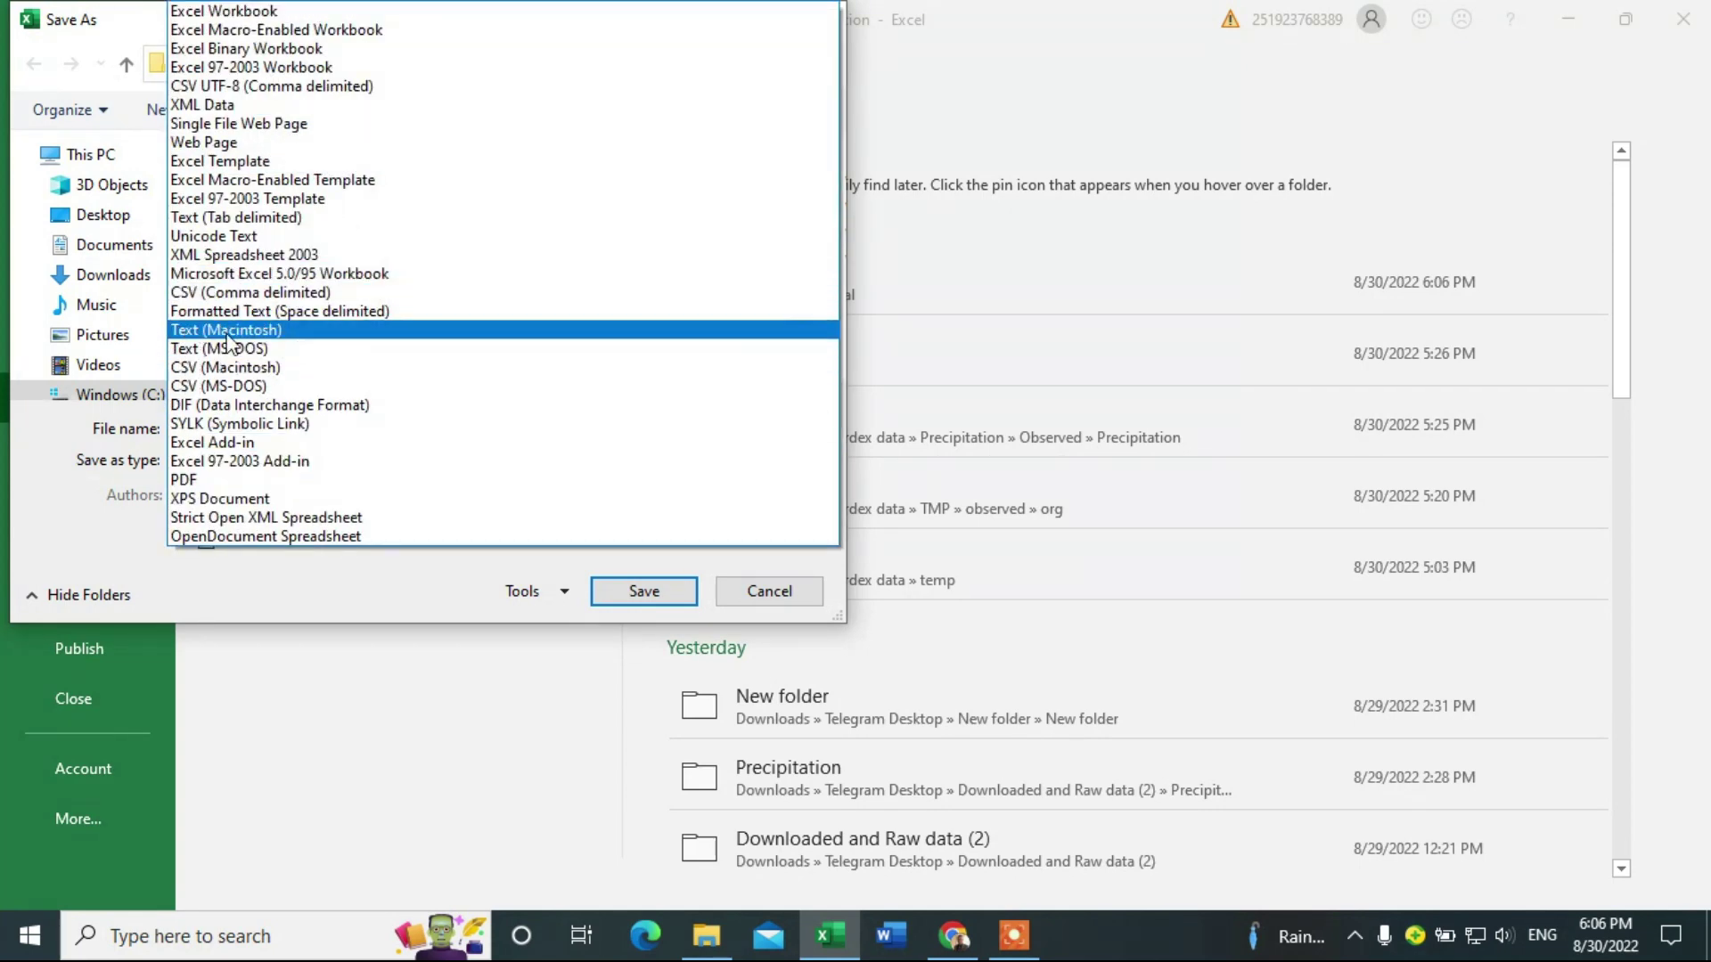
left_click(191, 293)
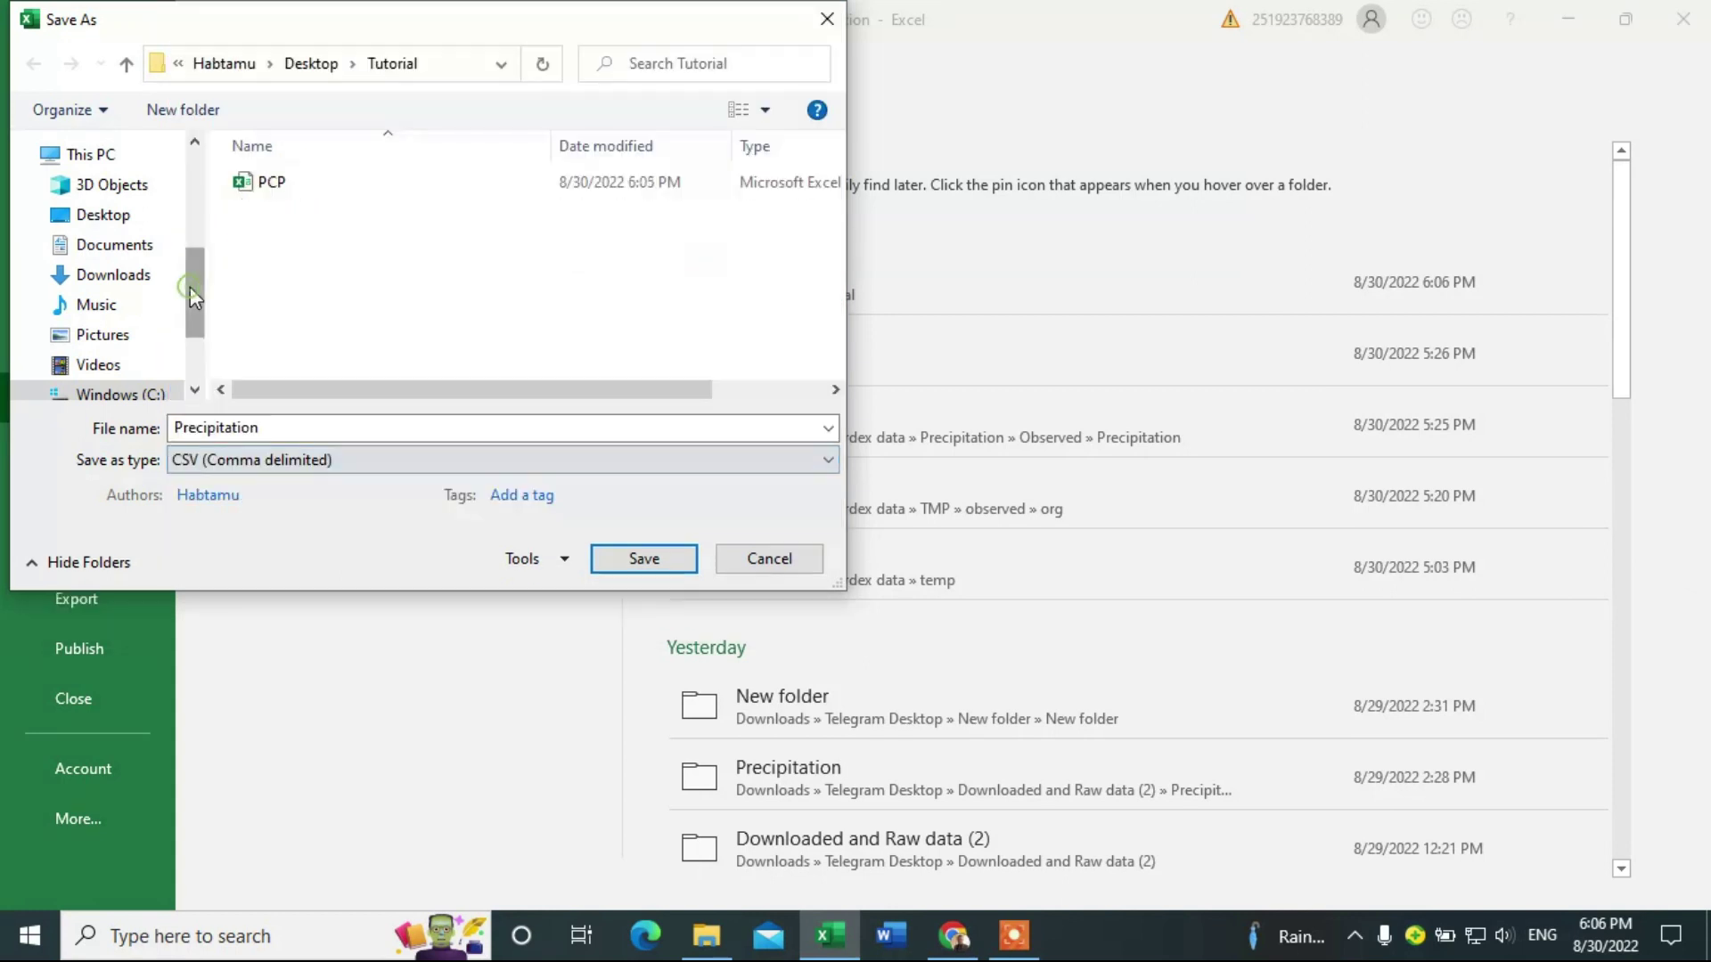
left_click(98, 215)
double_click(283, 315)
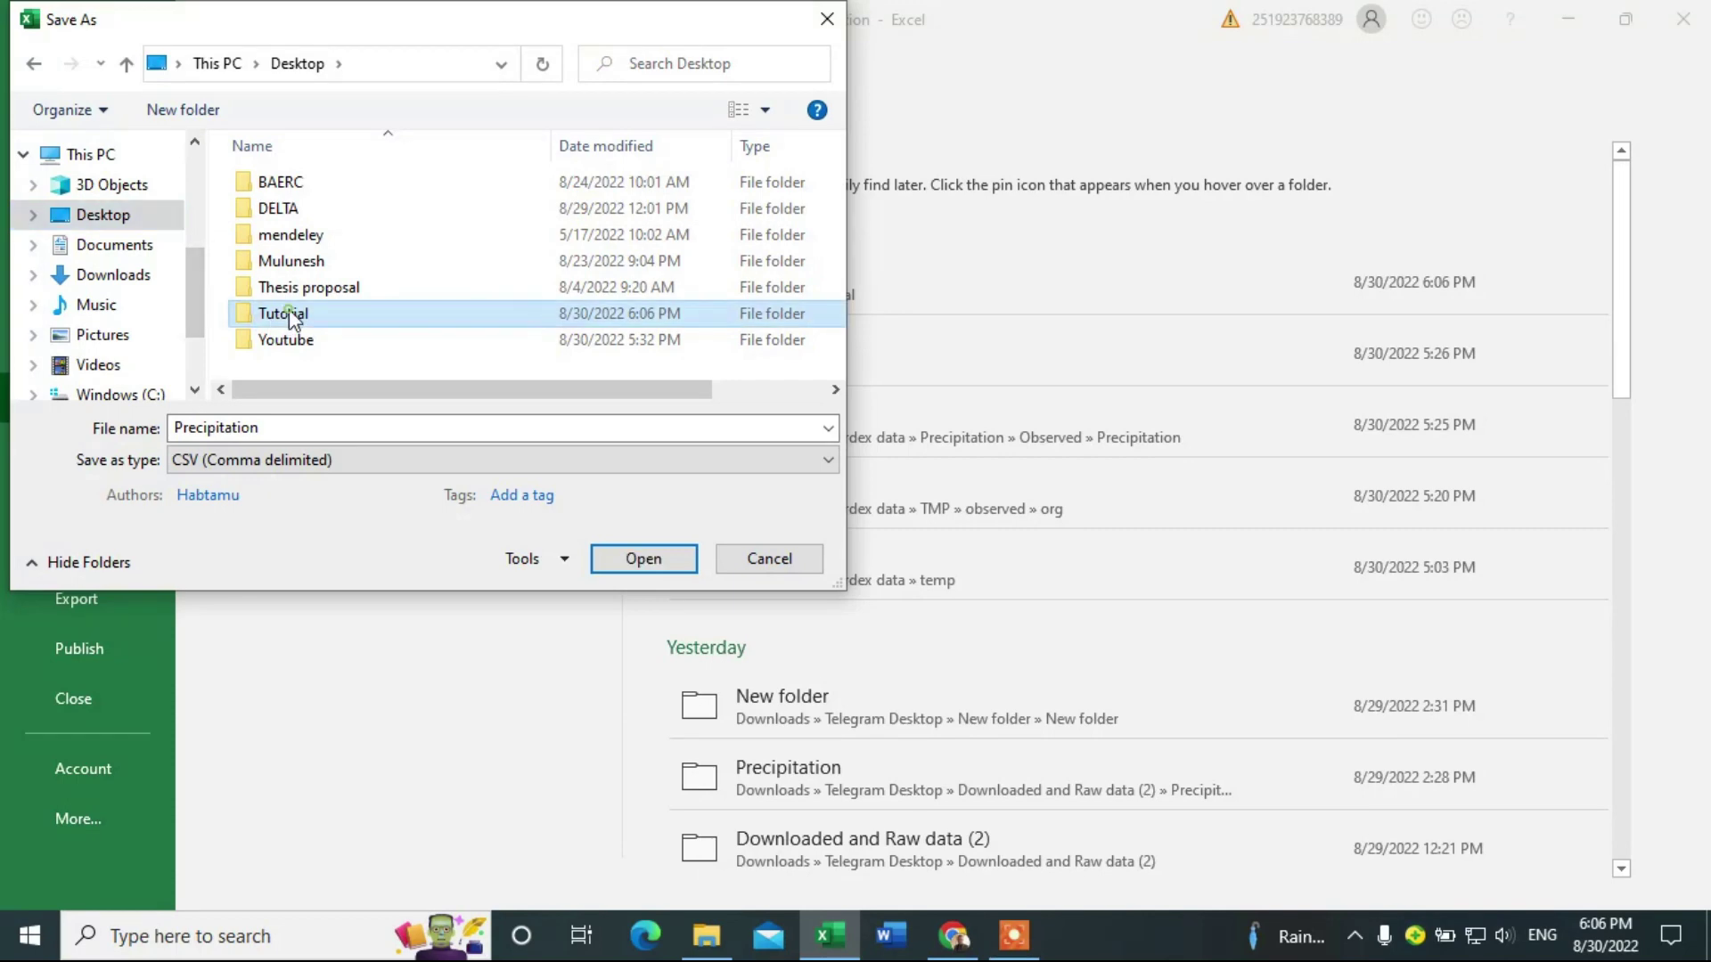
left_click(640, 559)
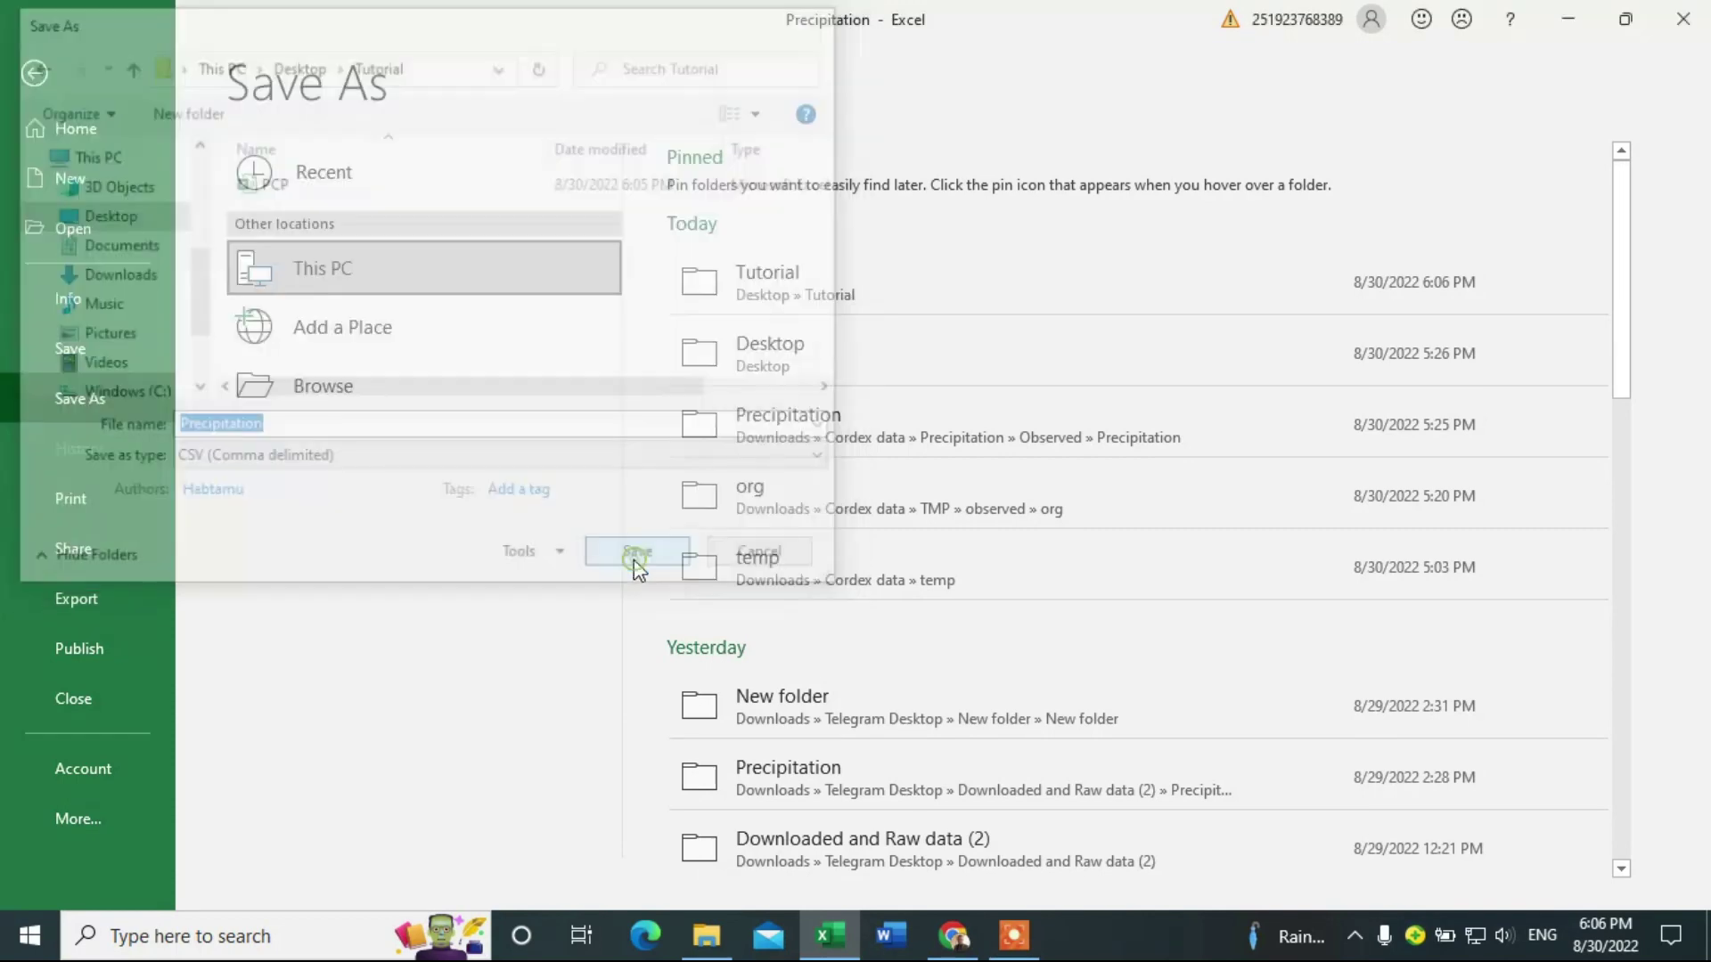
left_click(1685, 27)
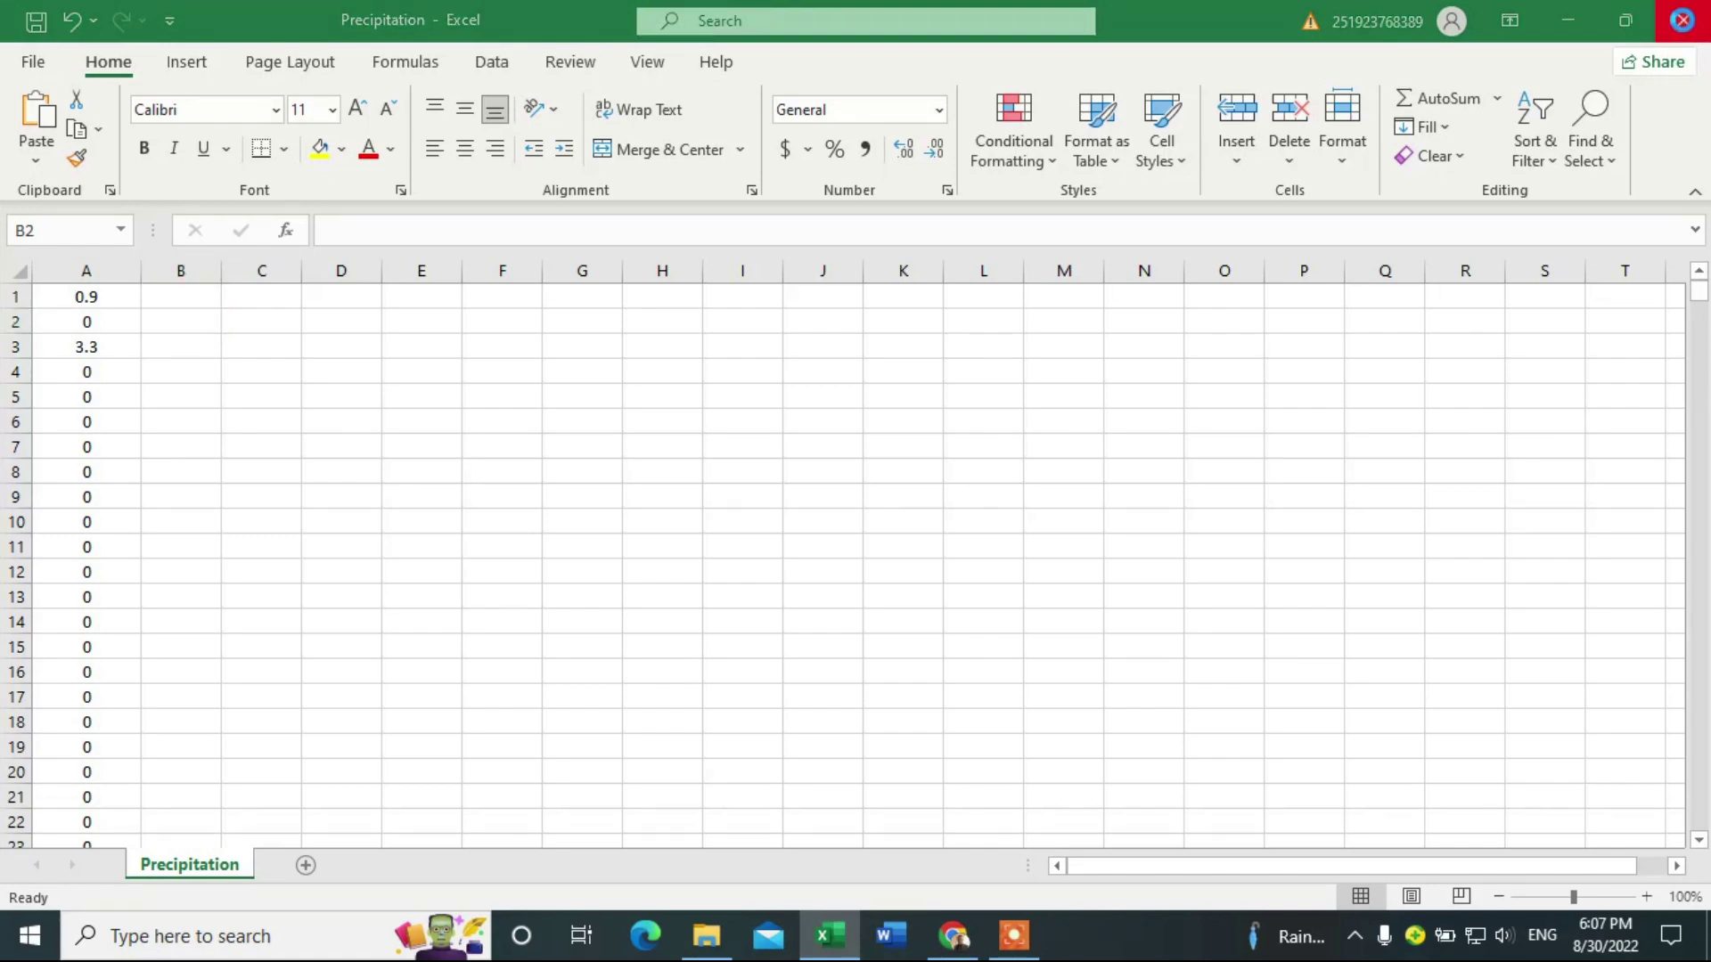
- Open the TEMP workbook from the Tutorial folder and examine its ID, NAME, LAT, LONG and ELEVATION columns
left_click(475, 586)
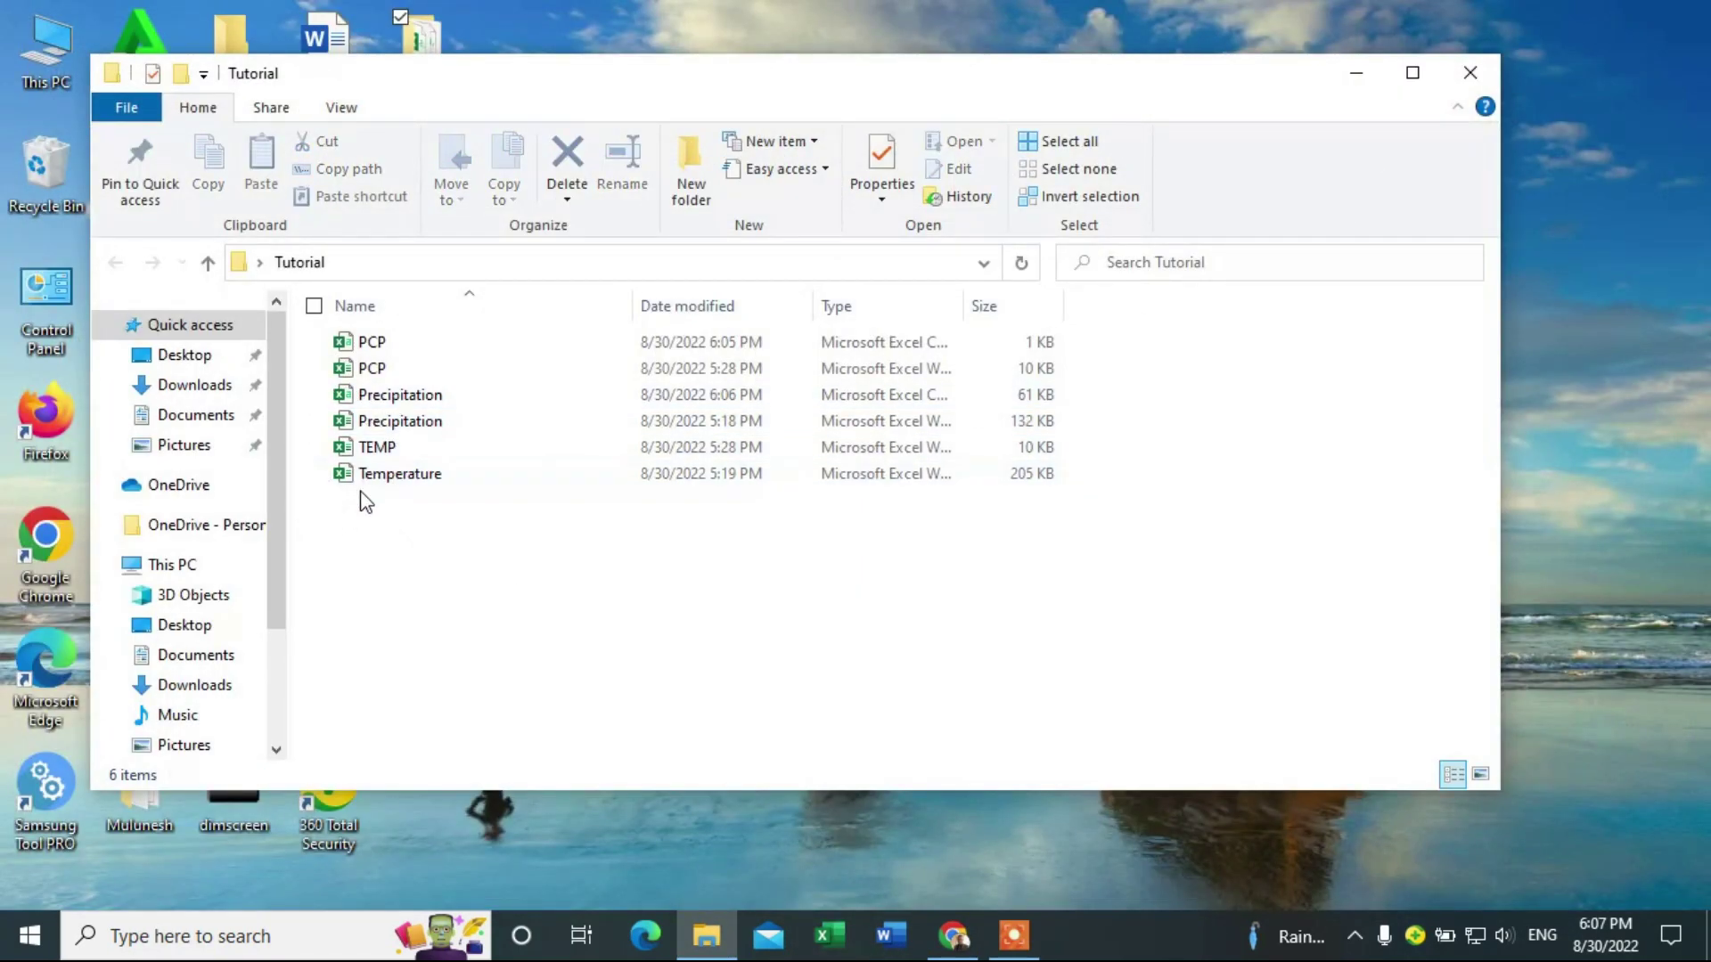
left_click(378, 448)
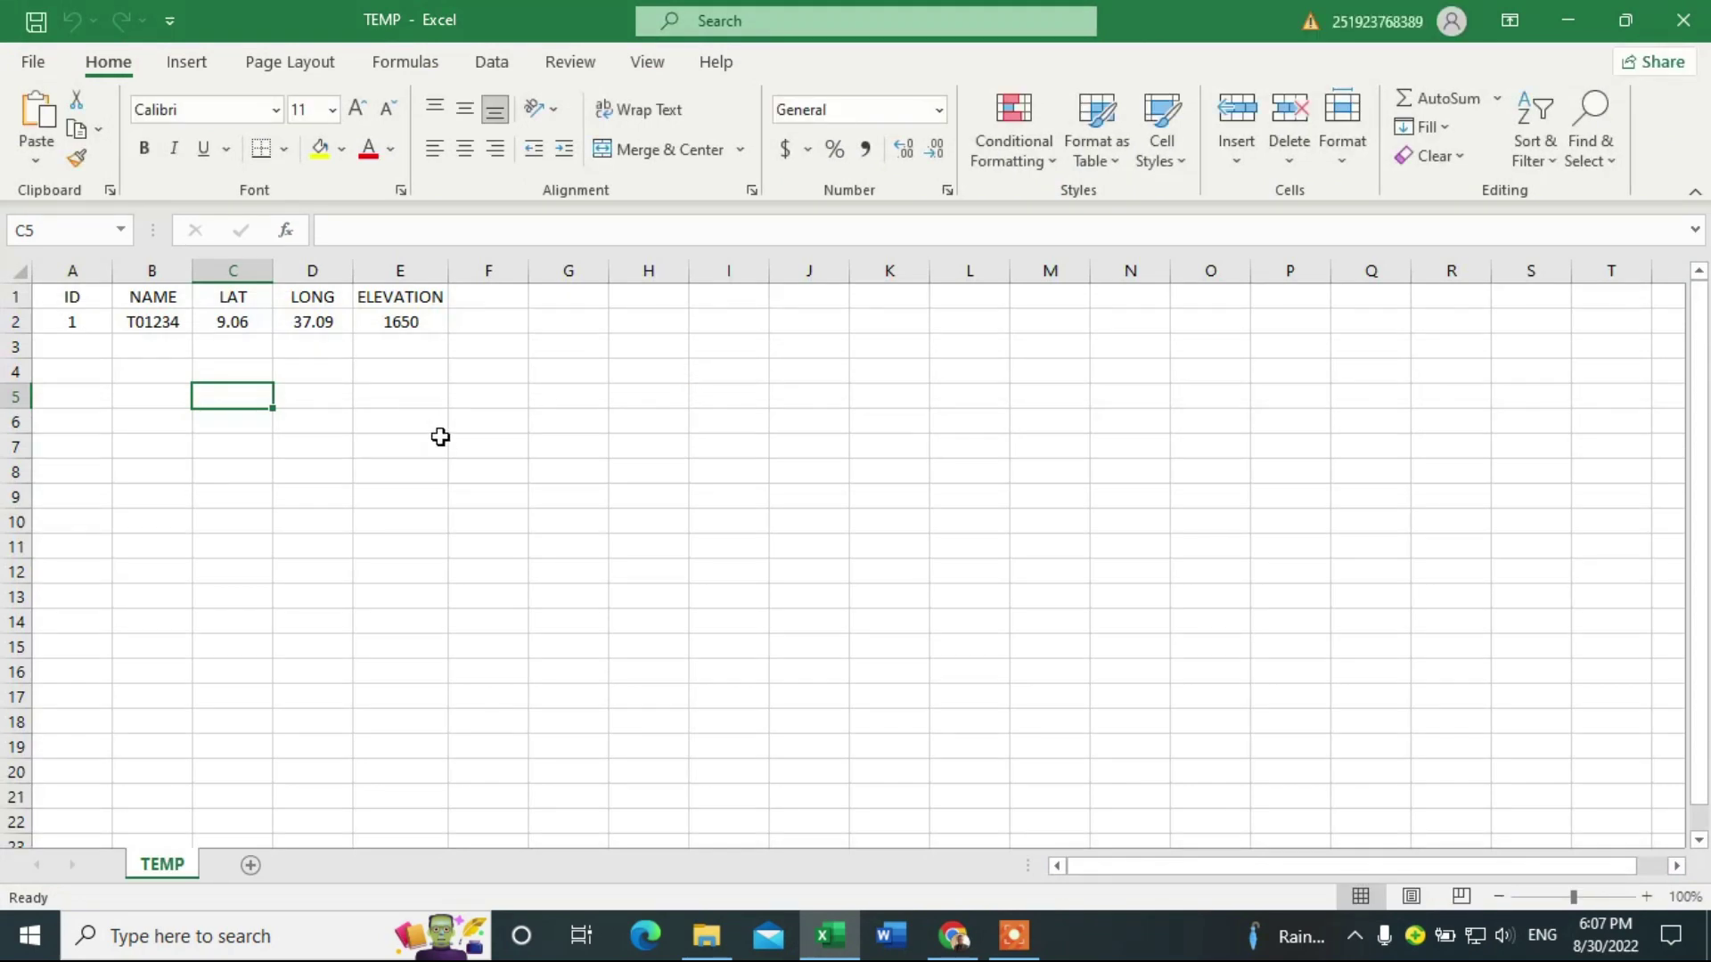
left_click(440, 437)
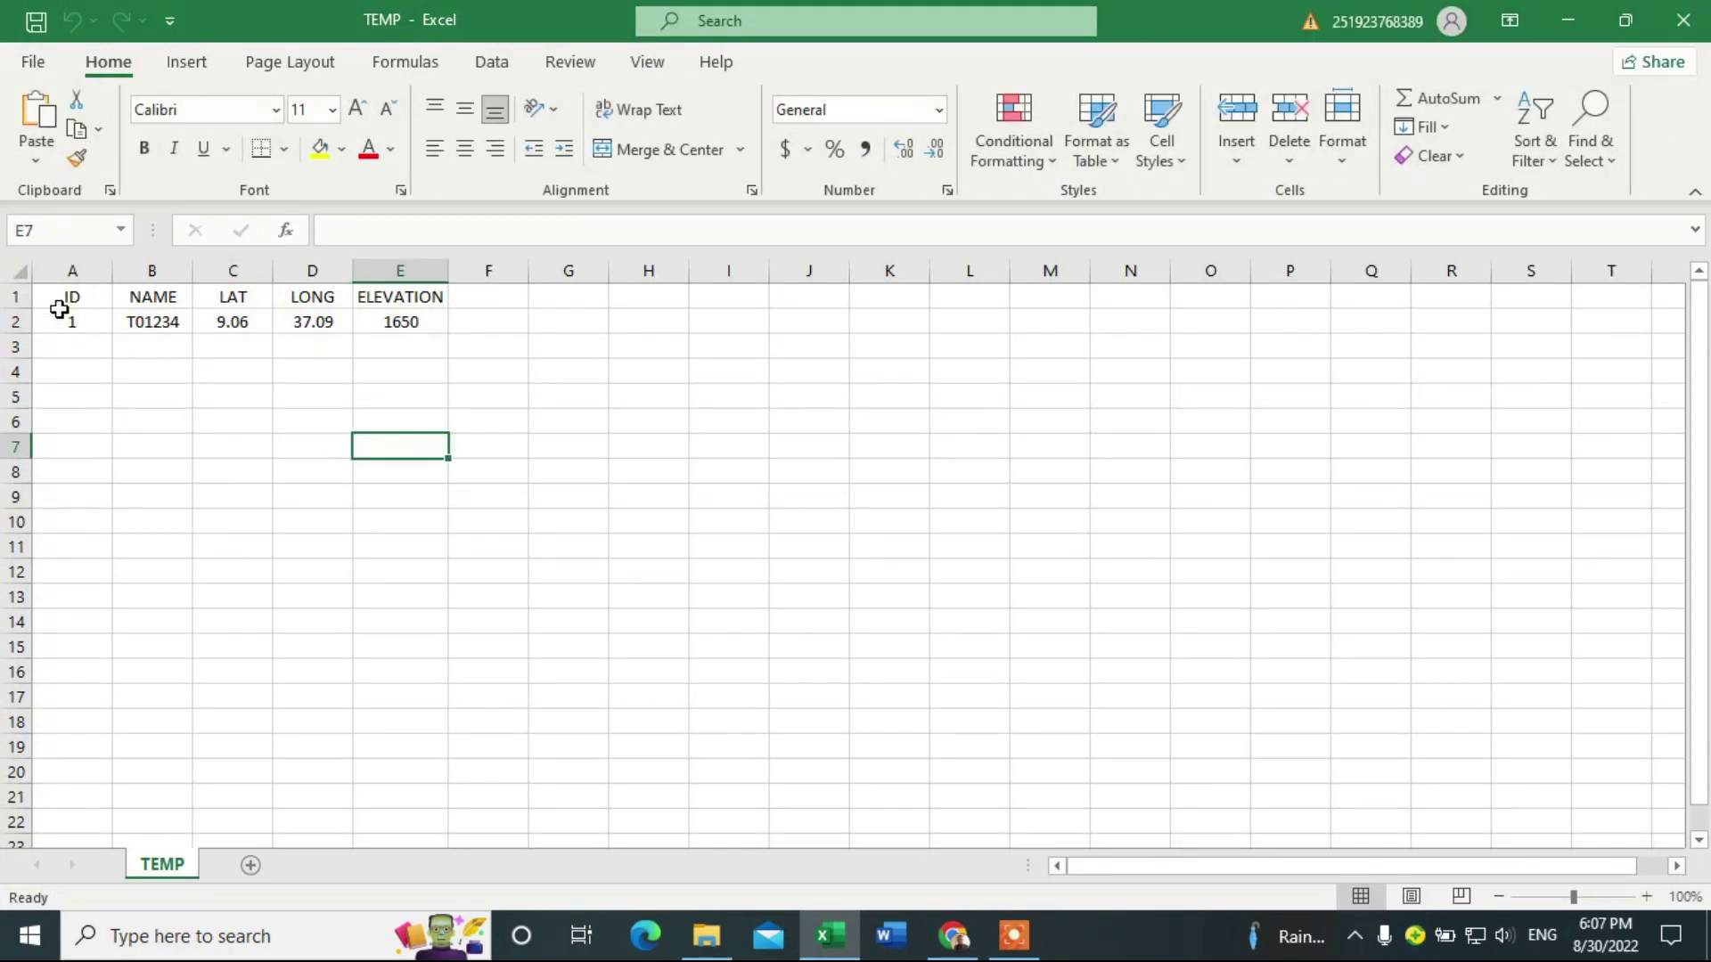
left_click(156, 321)
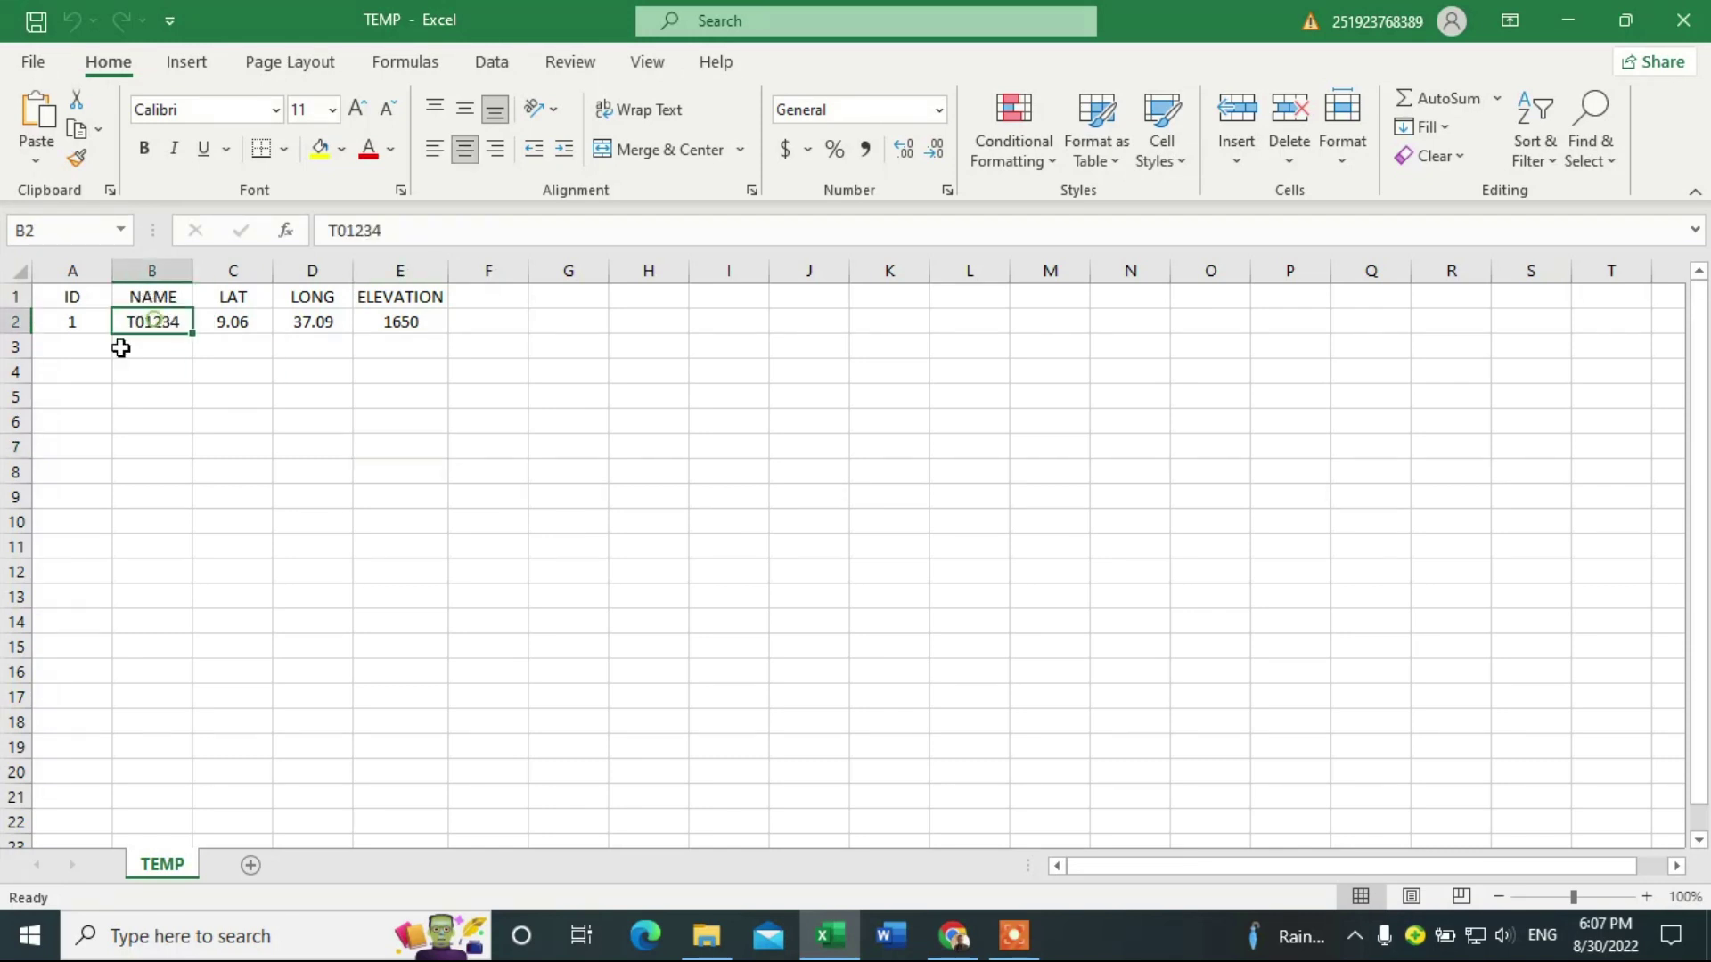
left_click_drag(232, 297, 385, 321)
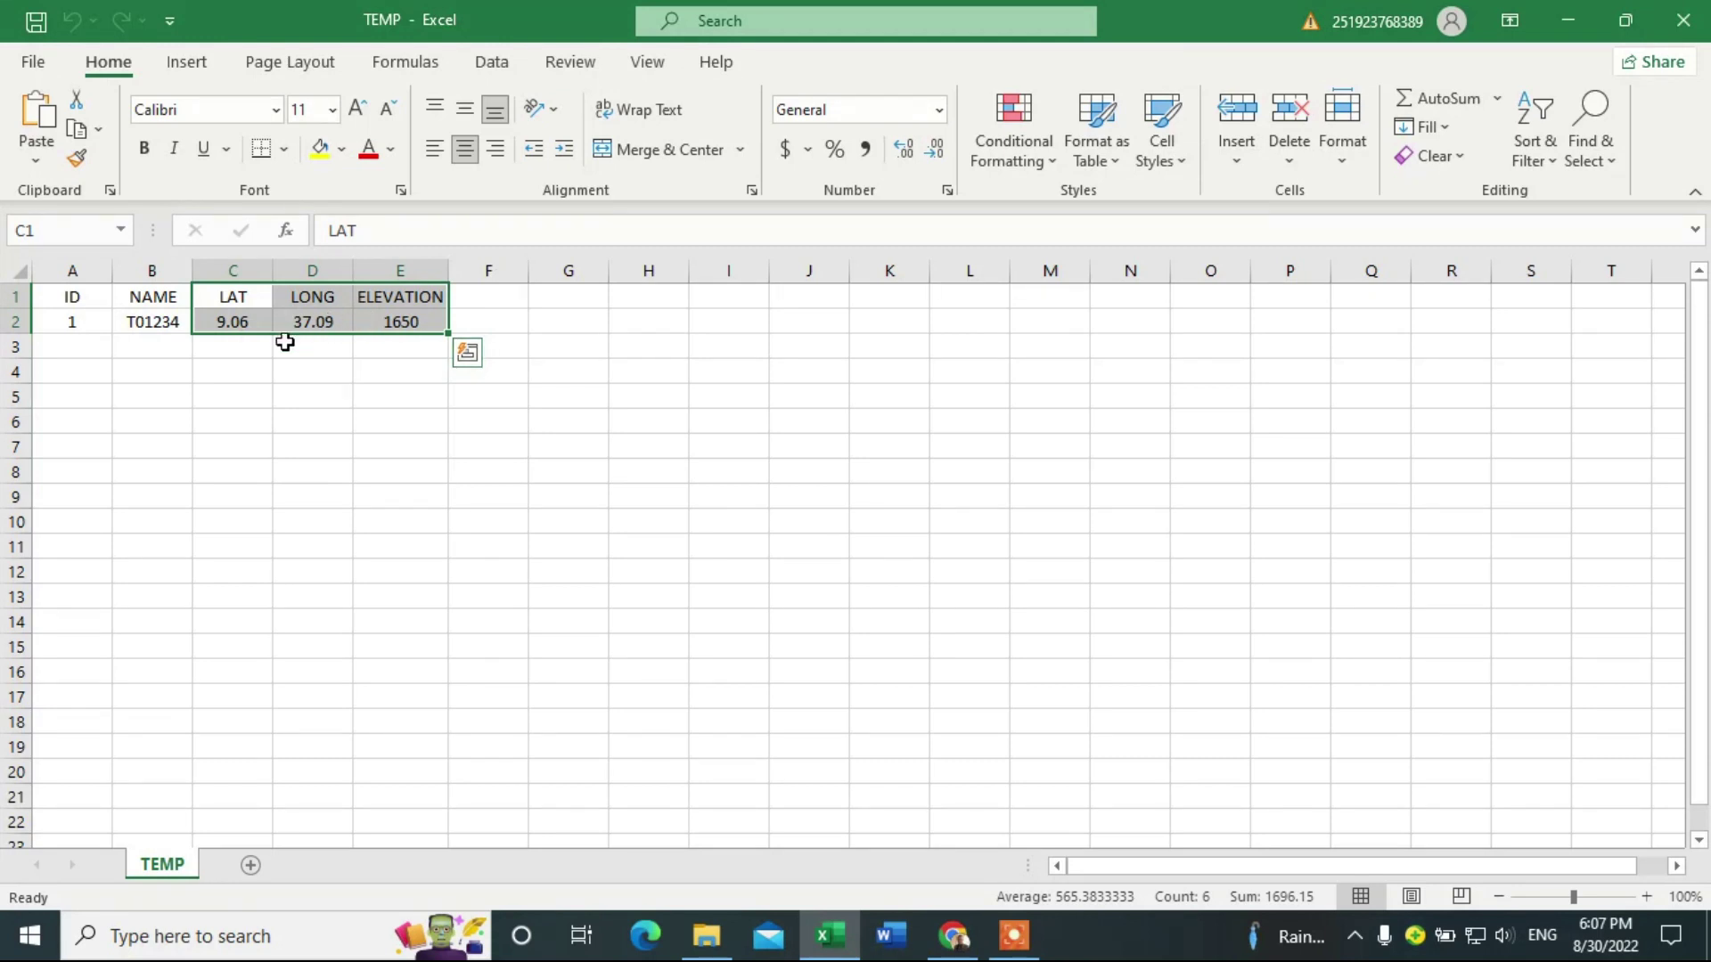
left_click(313, 398)
left_click(253, 439)
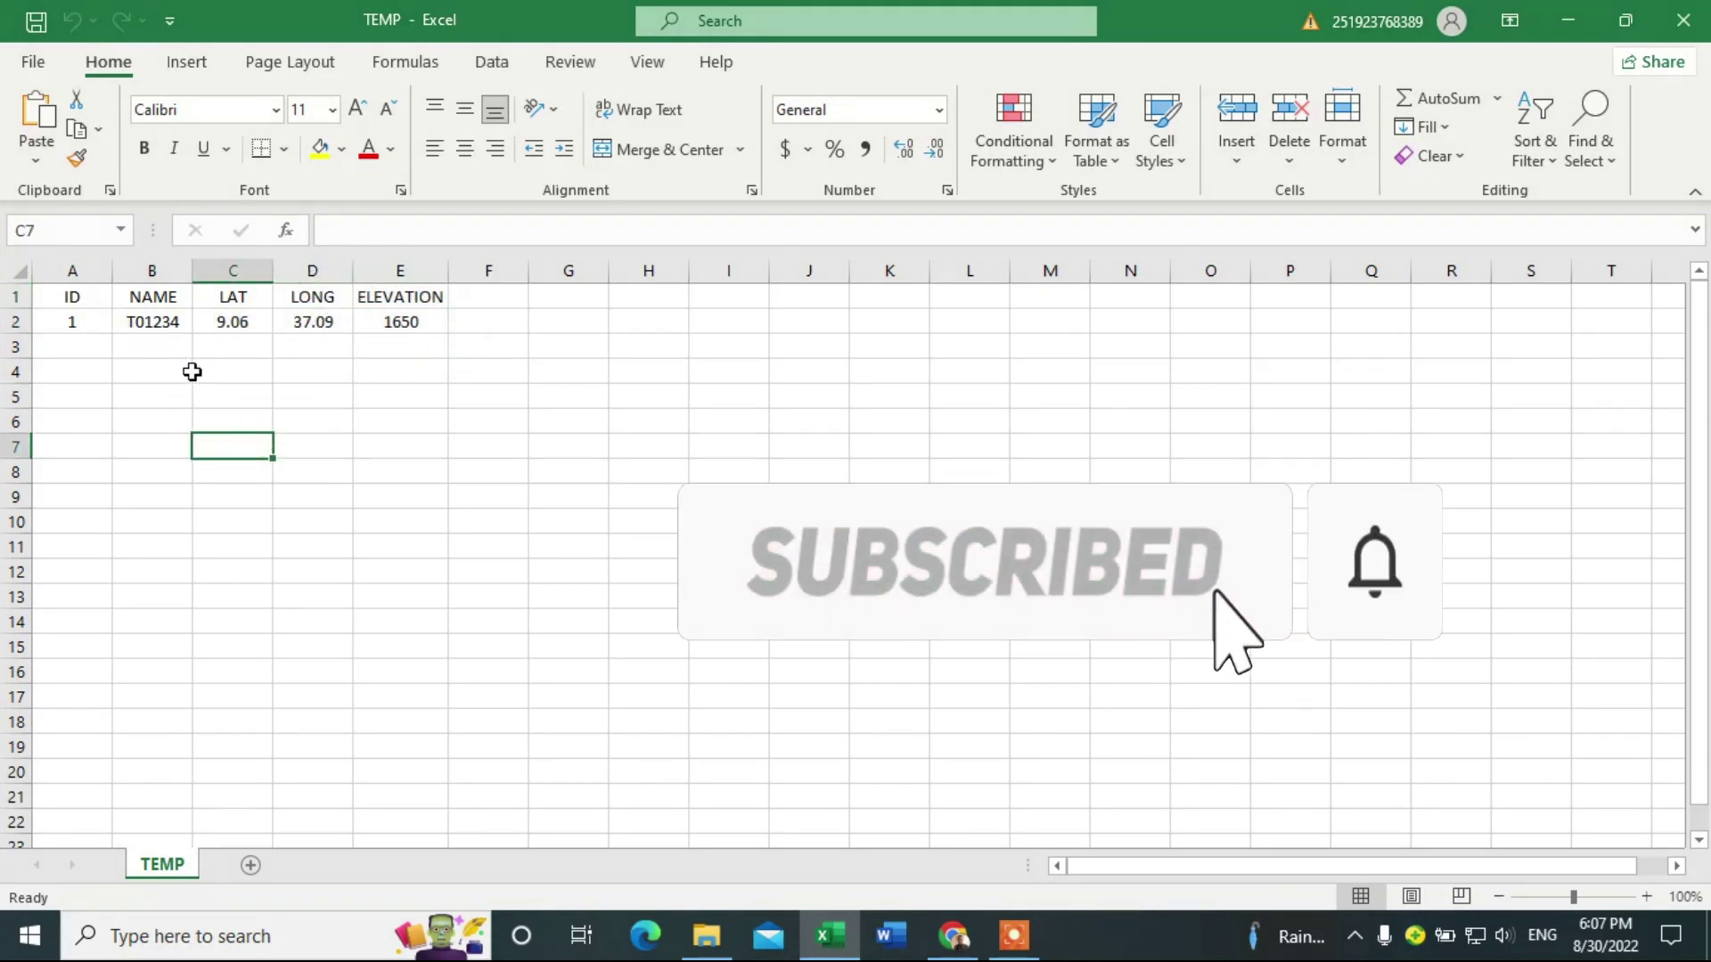
left_click_drag(91, 303, 401, 329)
left_click(567, 374)
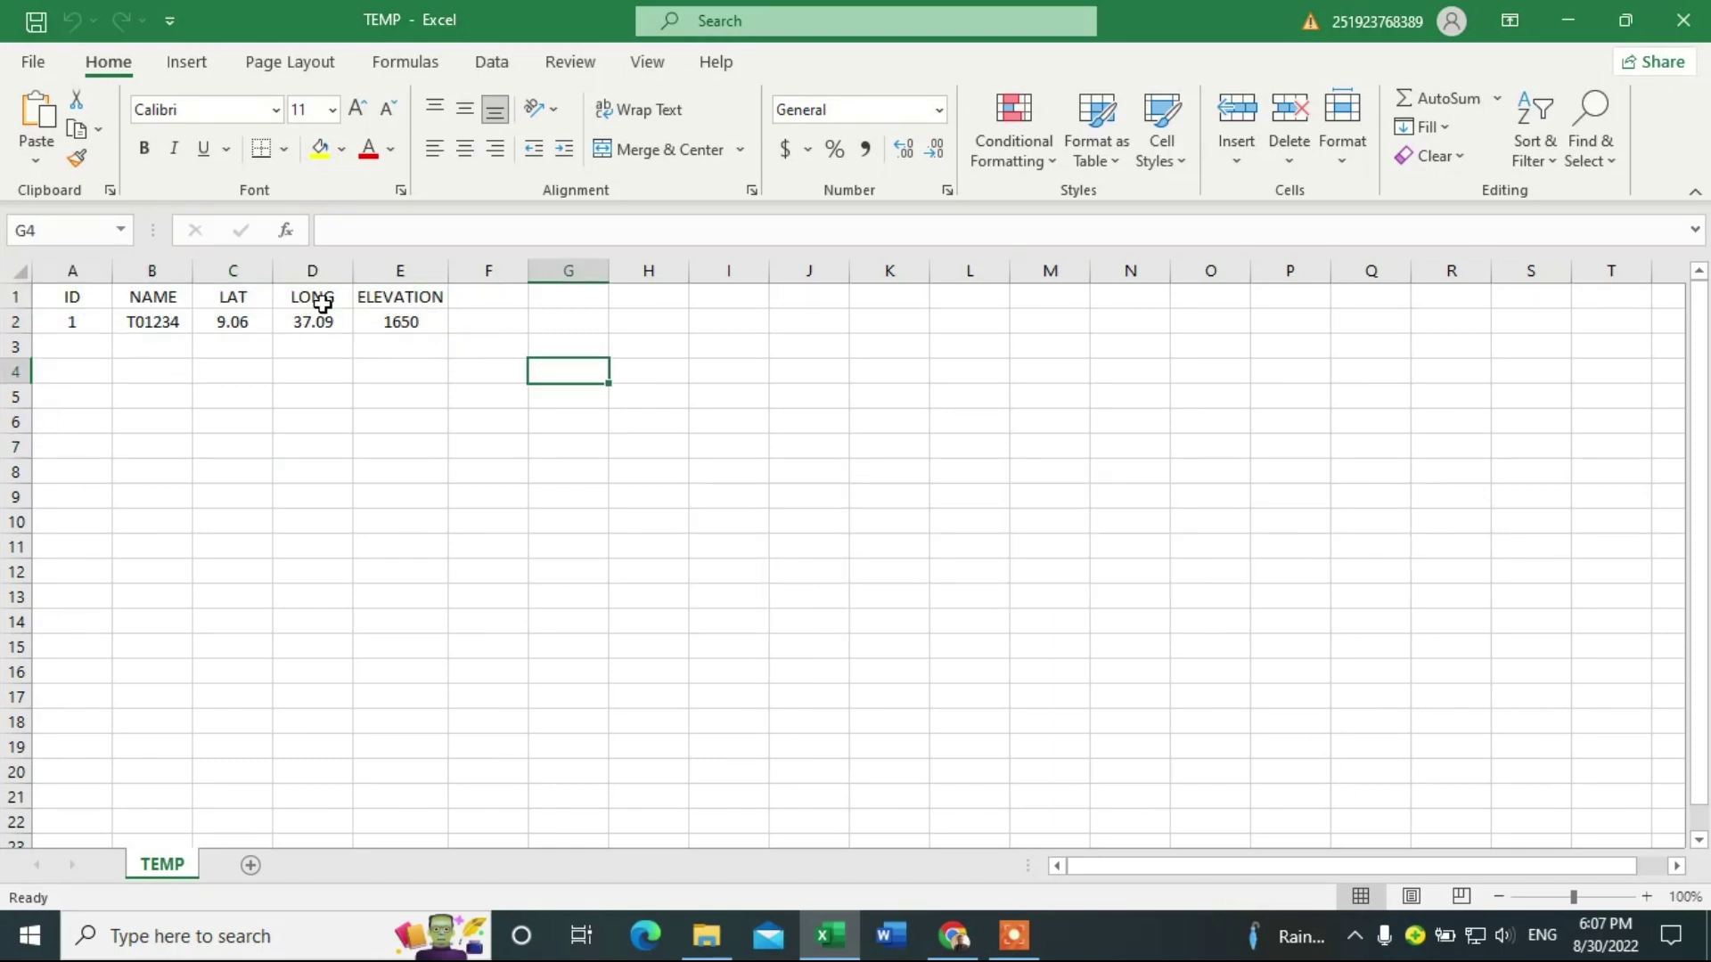
- Save the temperature station table as a CSV (Comma delimited) file named TEMP in the desktop's Tutorial folder, and close the workbook
left_click(32, 73)
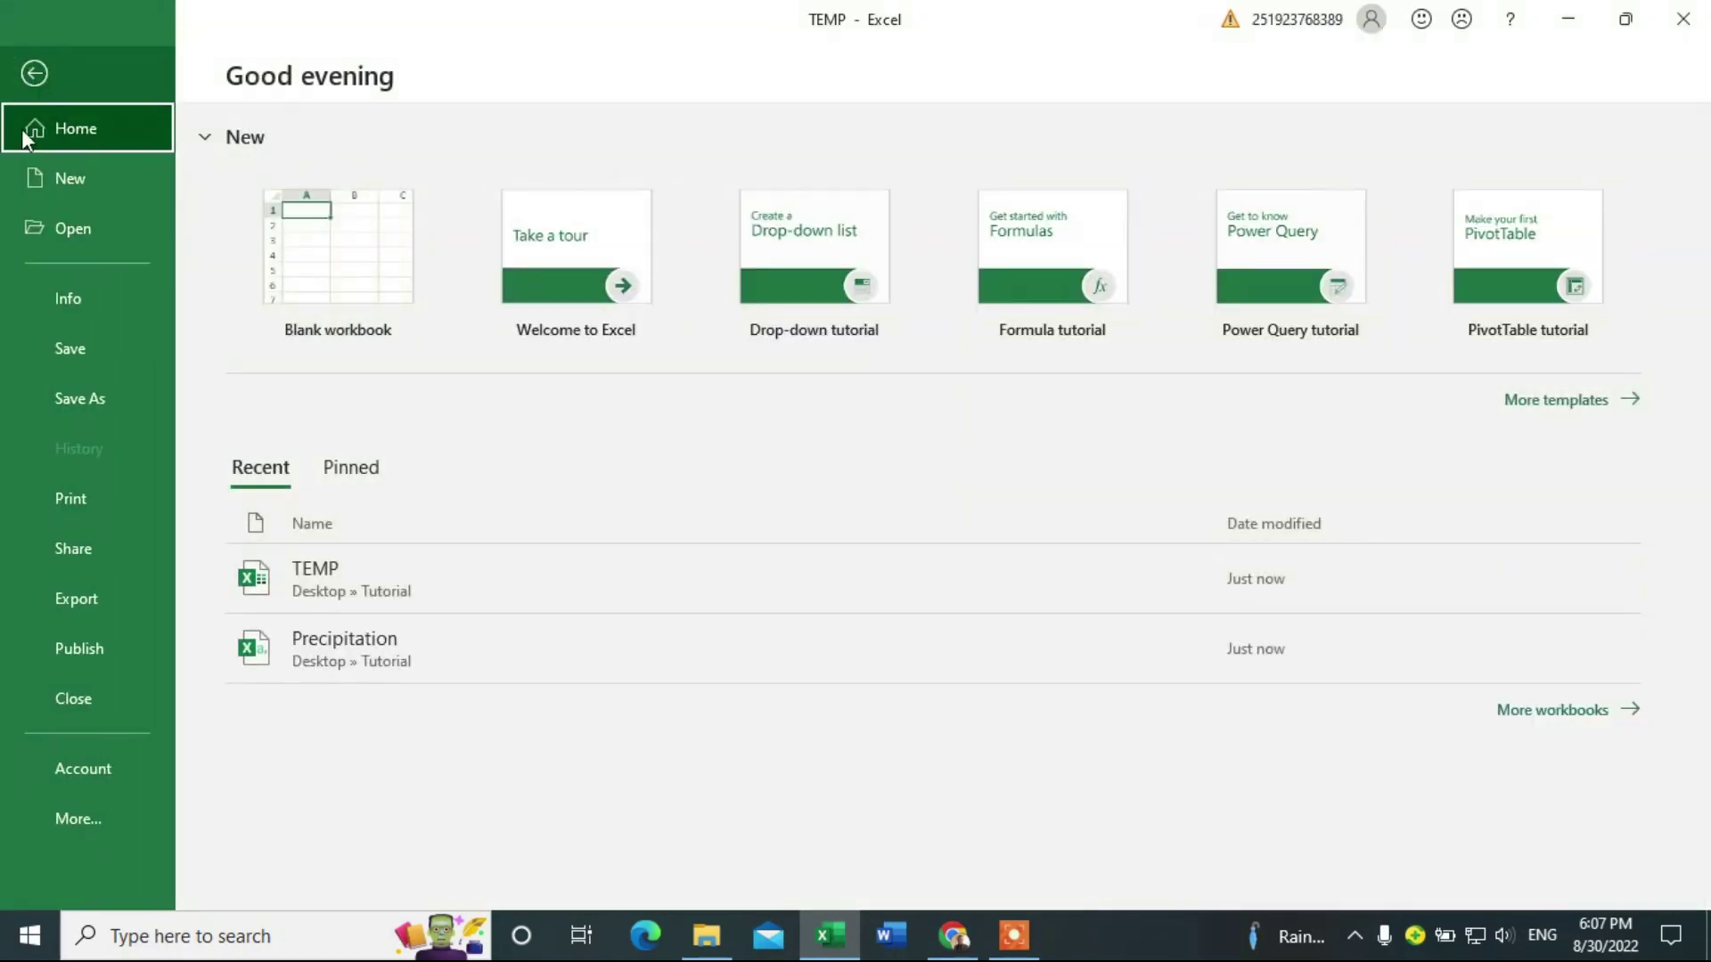
left_click(83, 397)
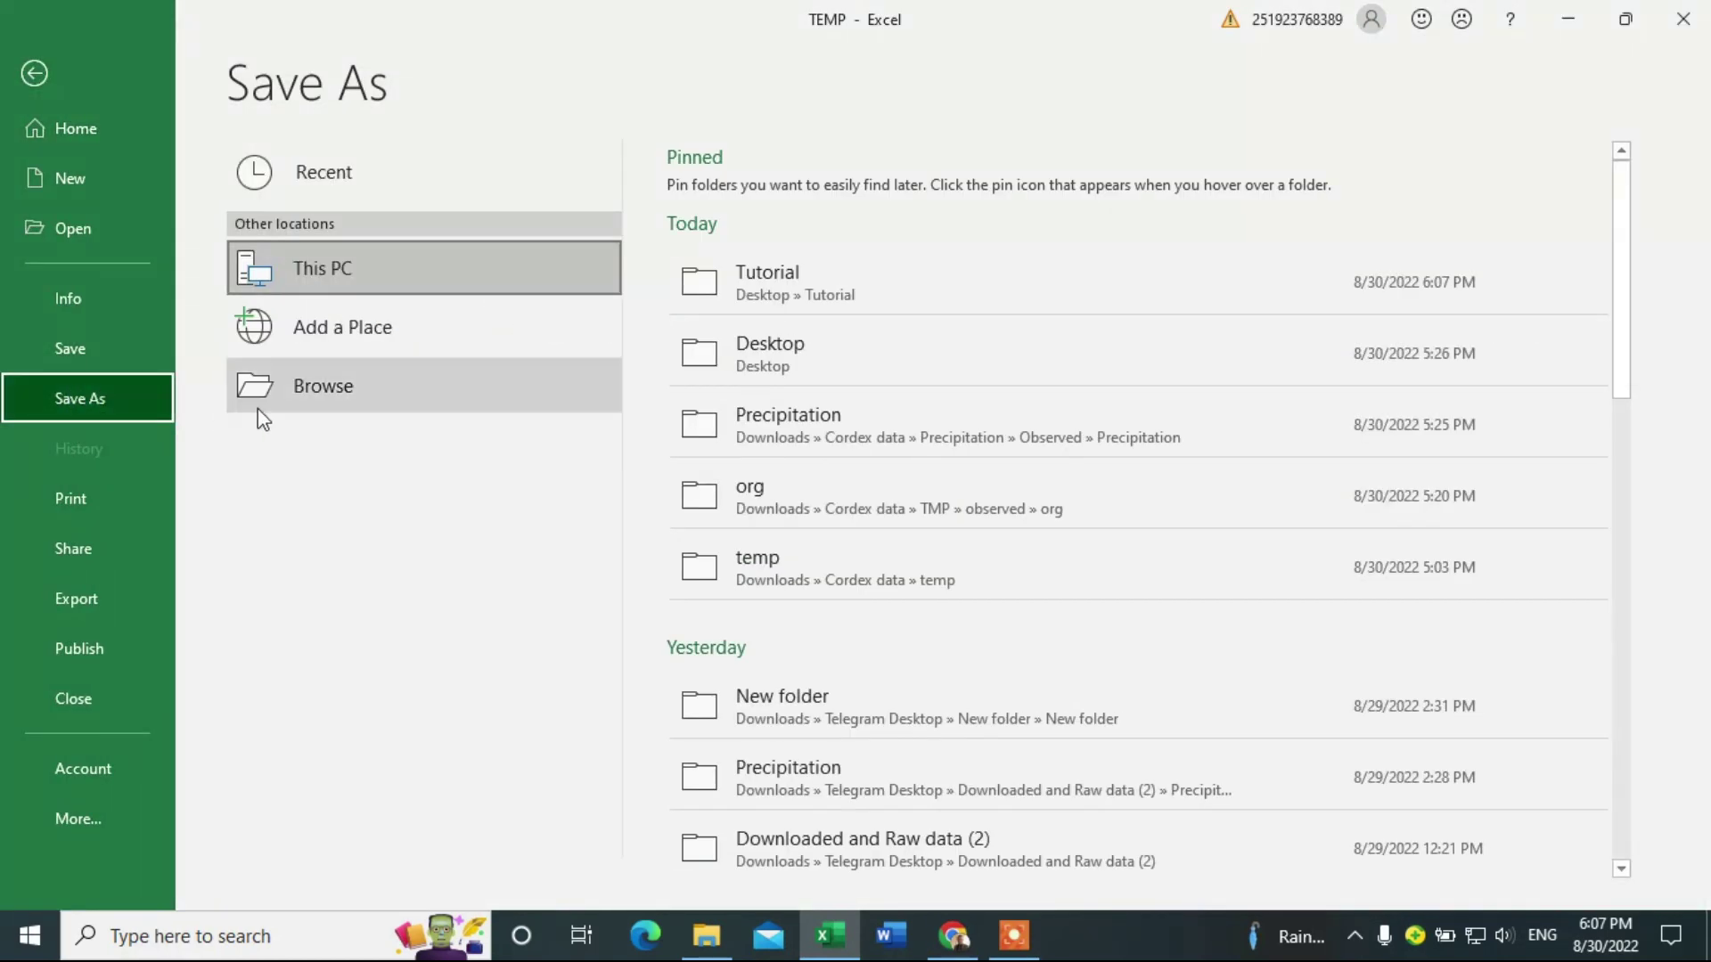
left_click(319, 385)
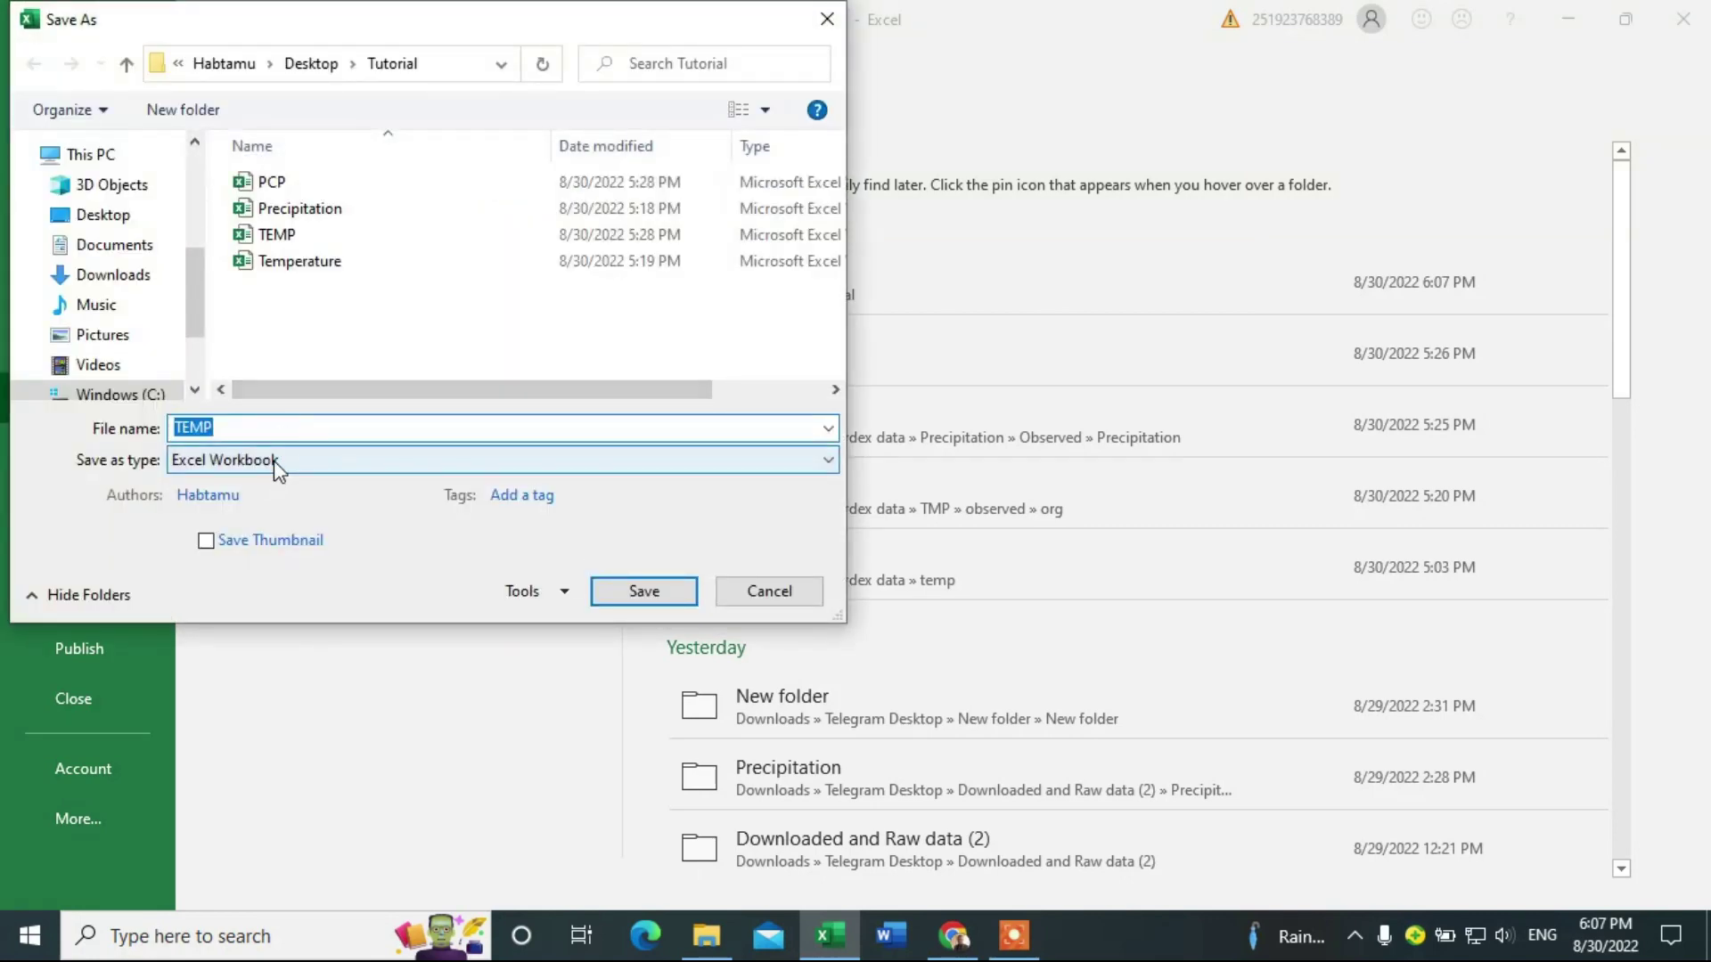
left_click(275, 461)
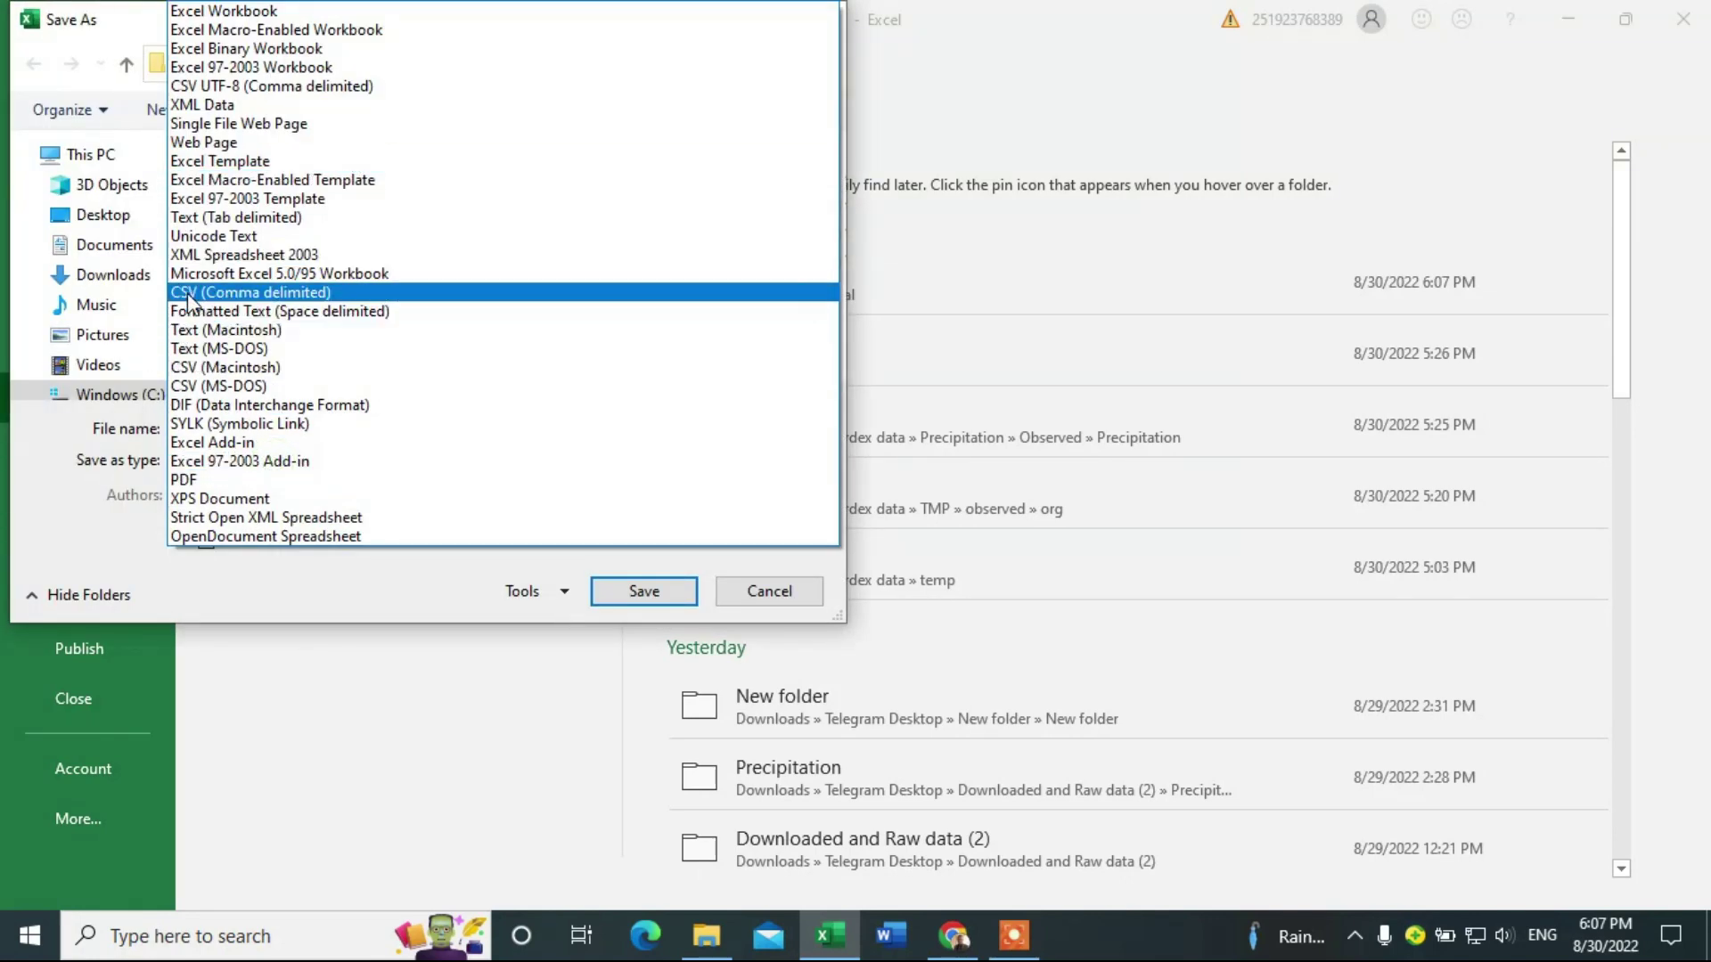
left_click(240, 294)
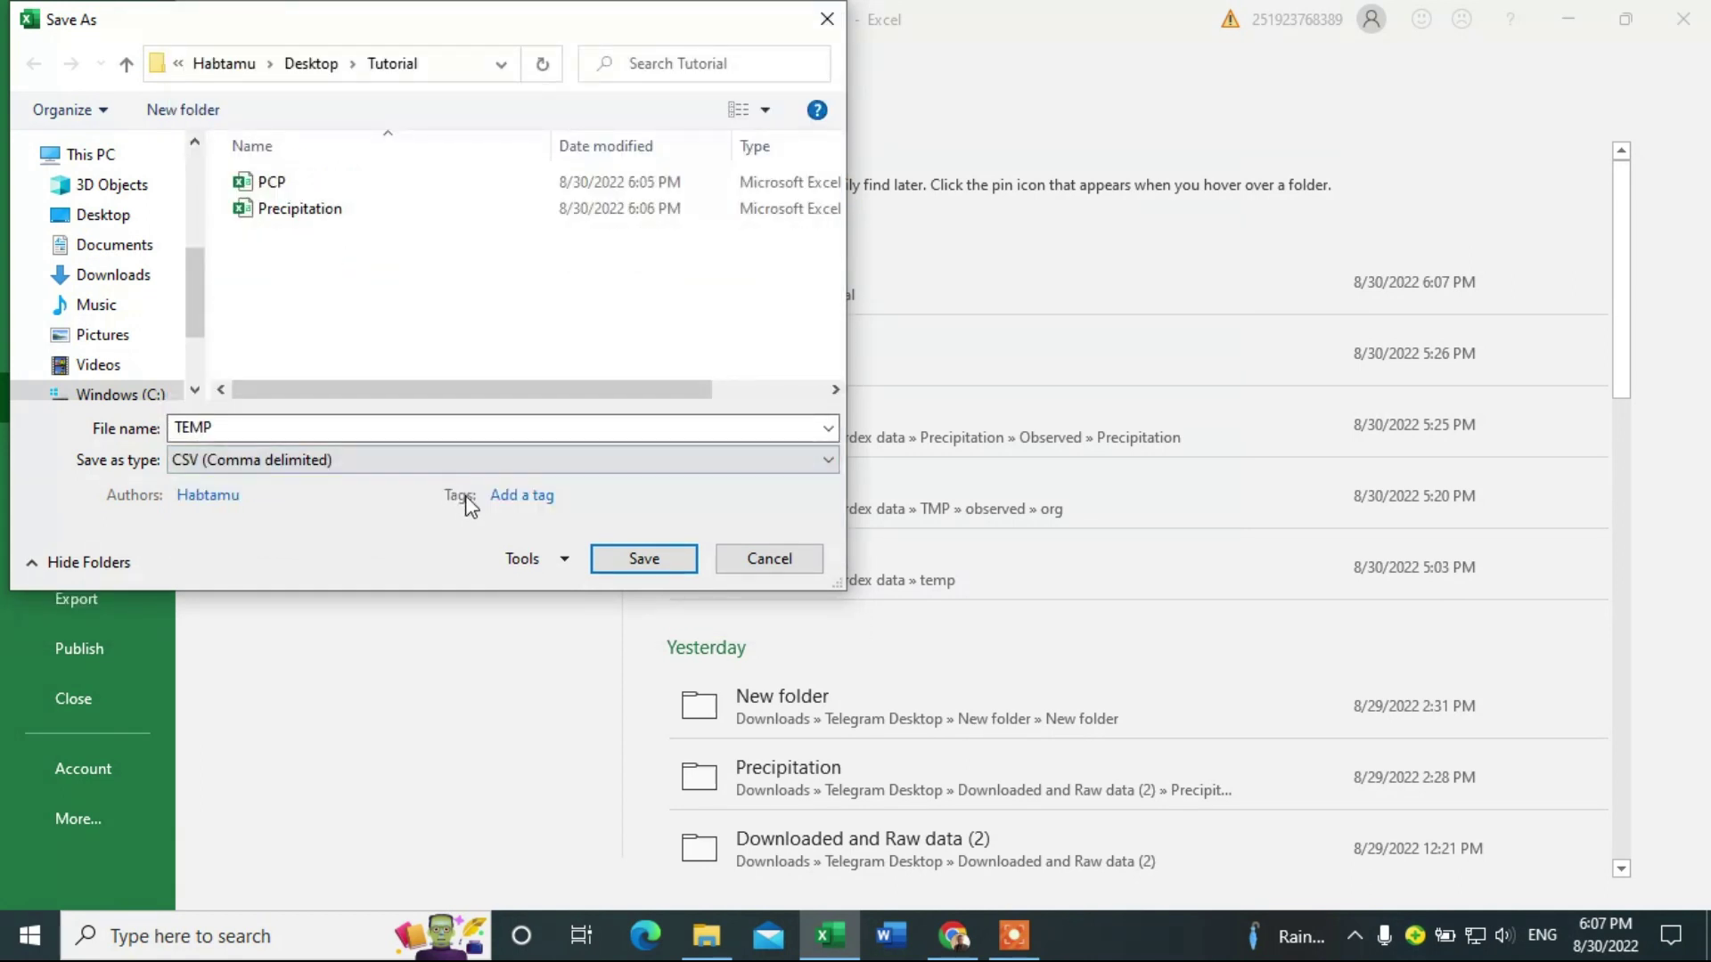
left_click(112, 215)
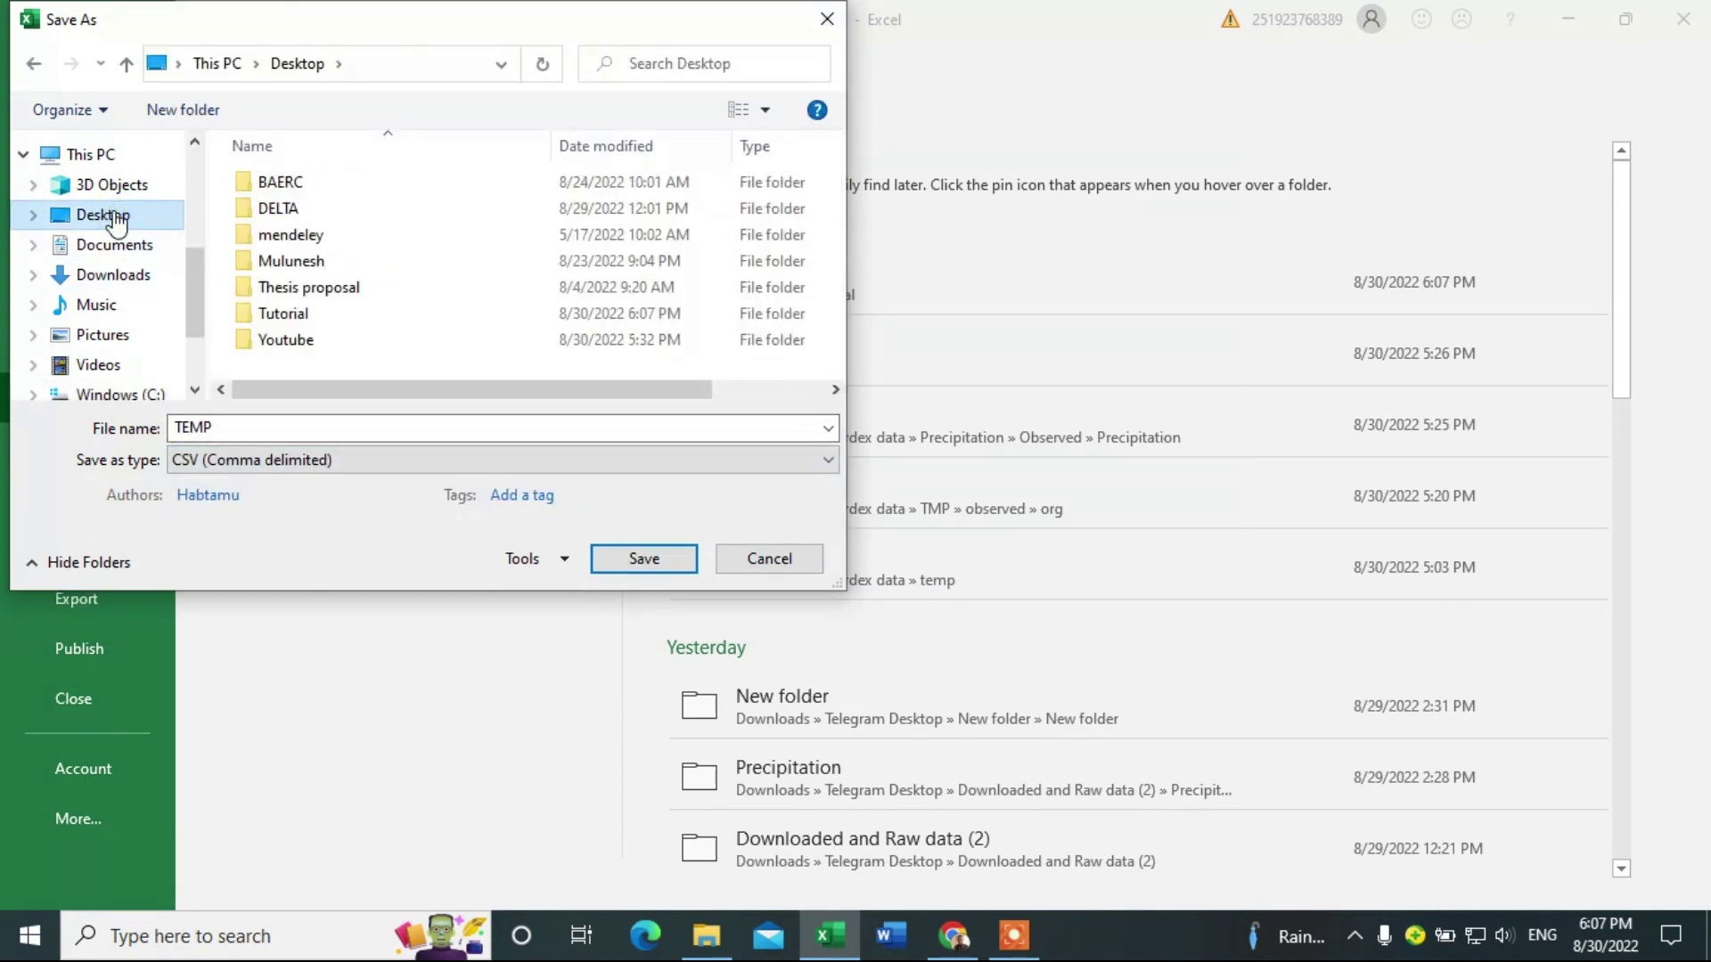
double_click(286, 315)
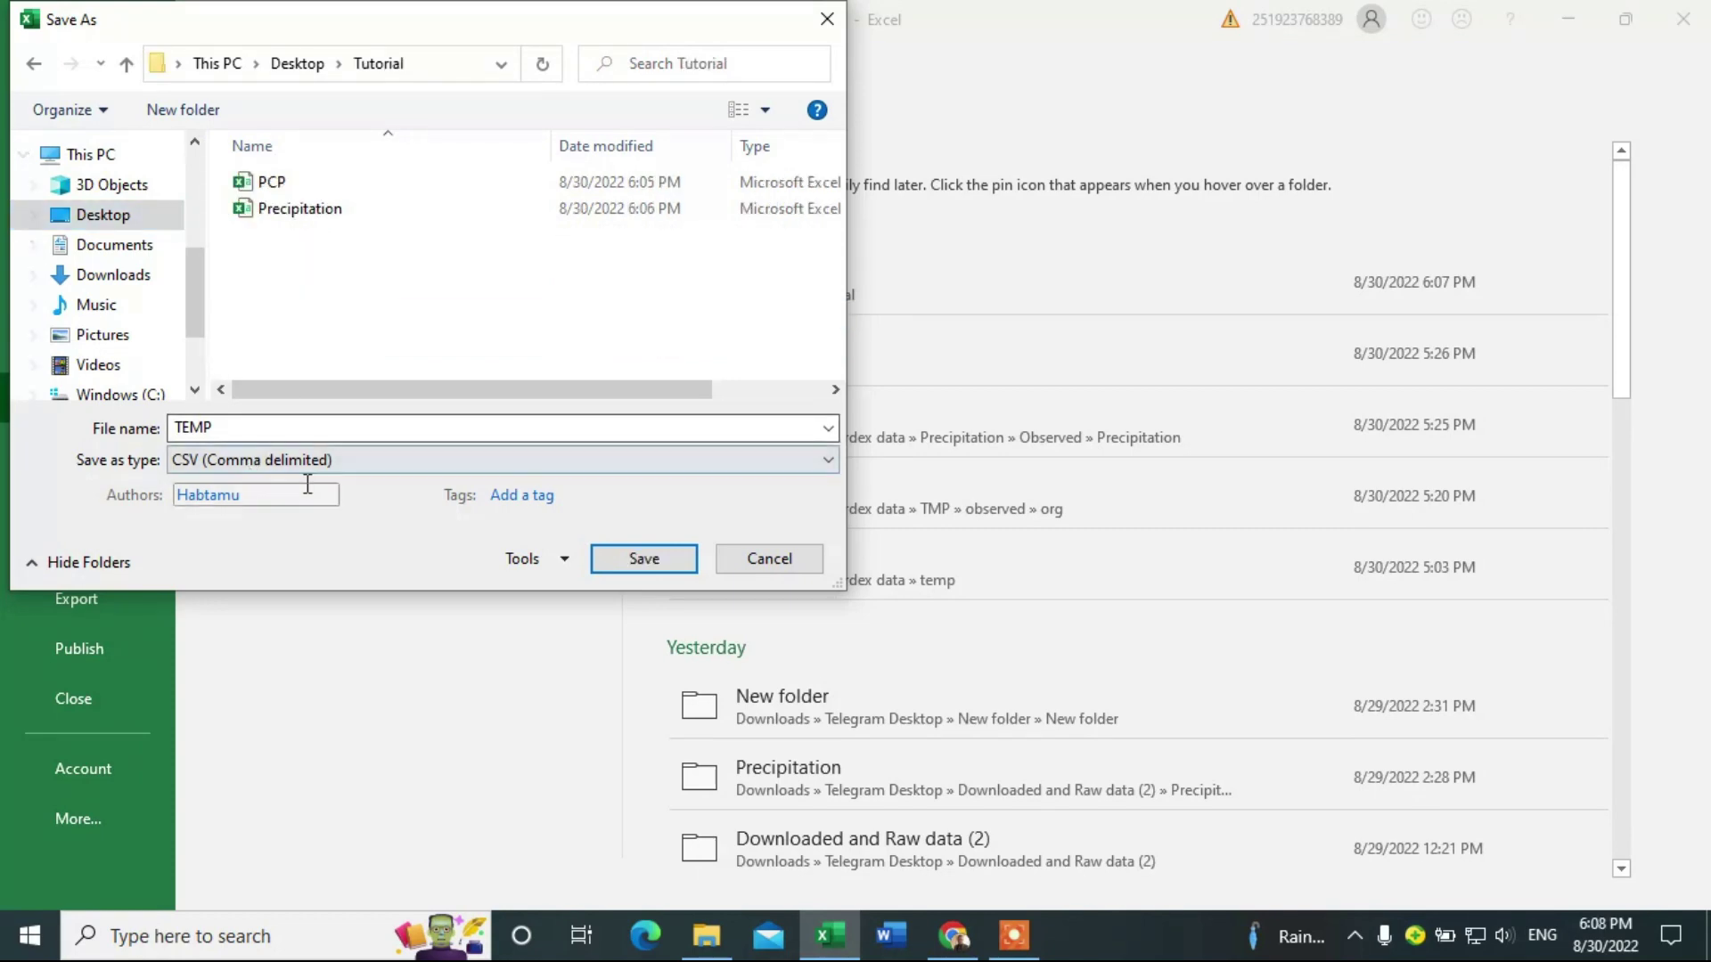
left_click(642, 560)
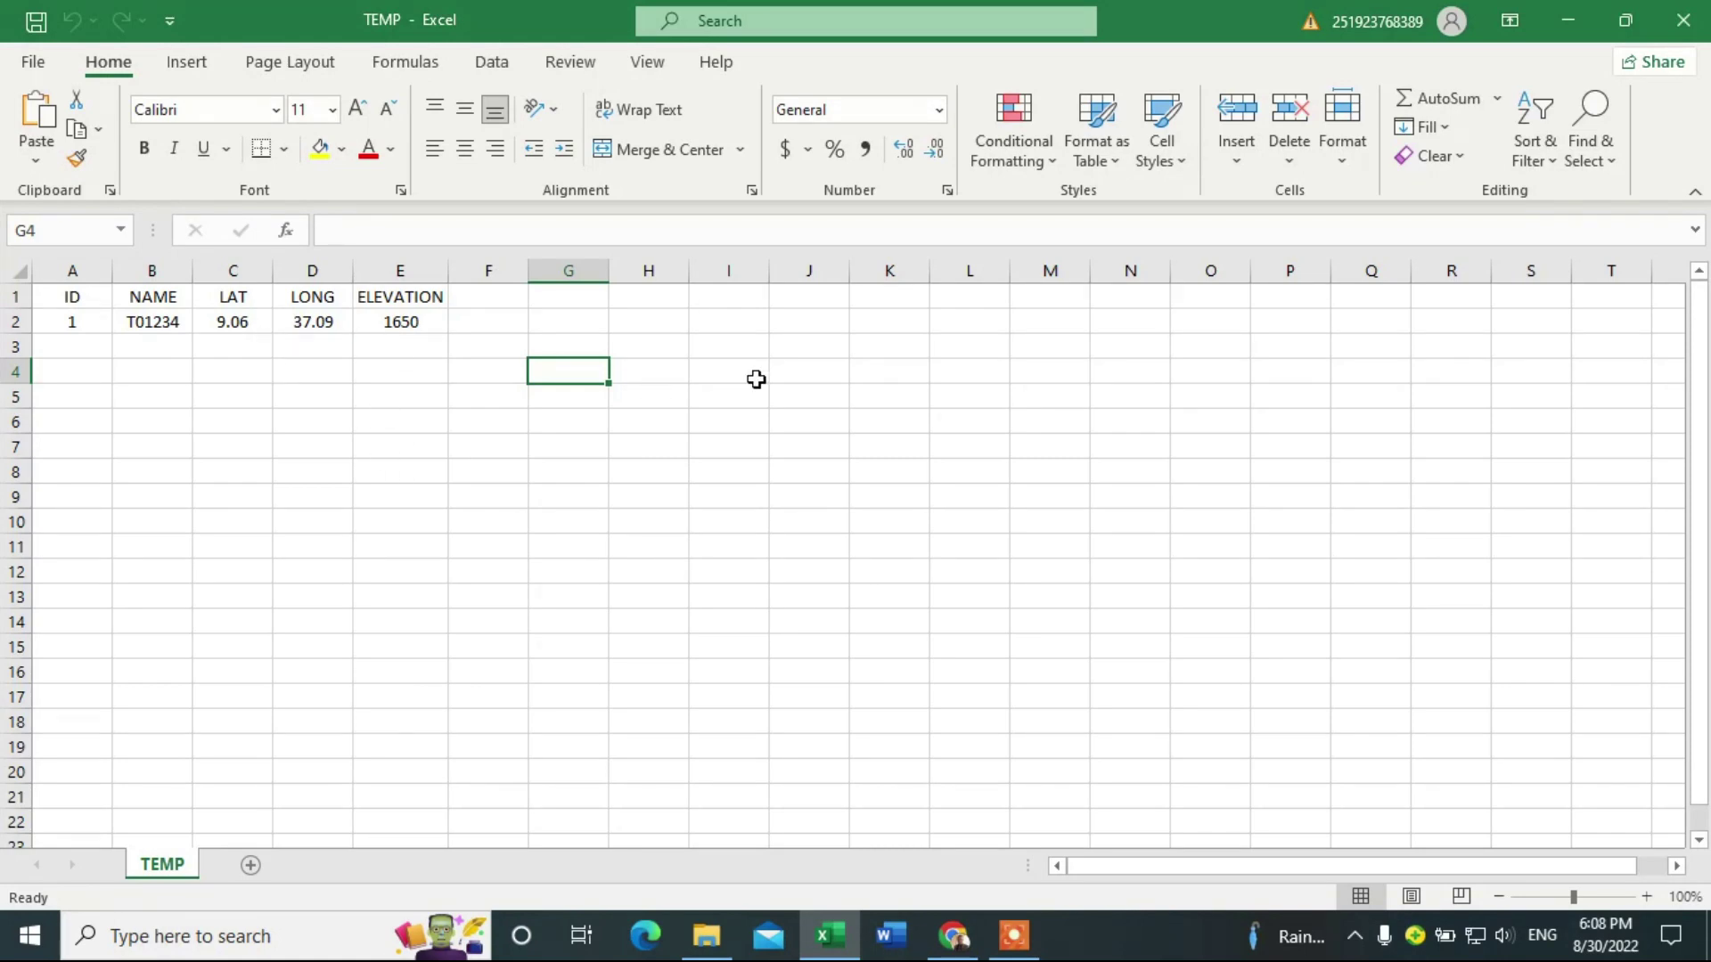
left_click(828, 393)
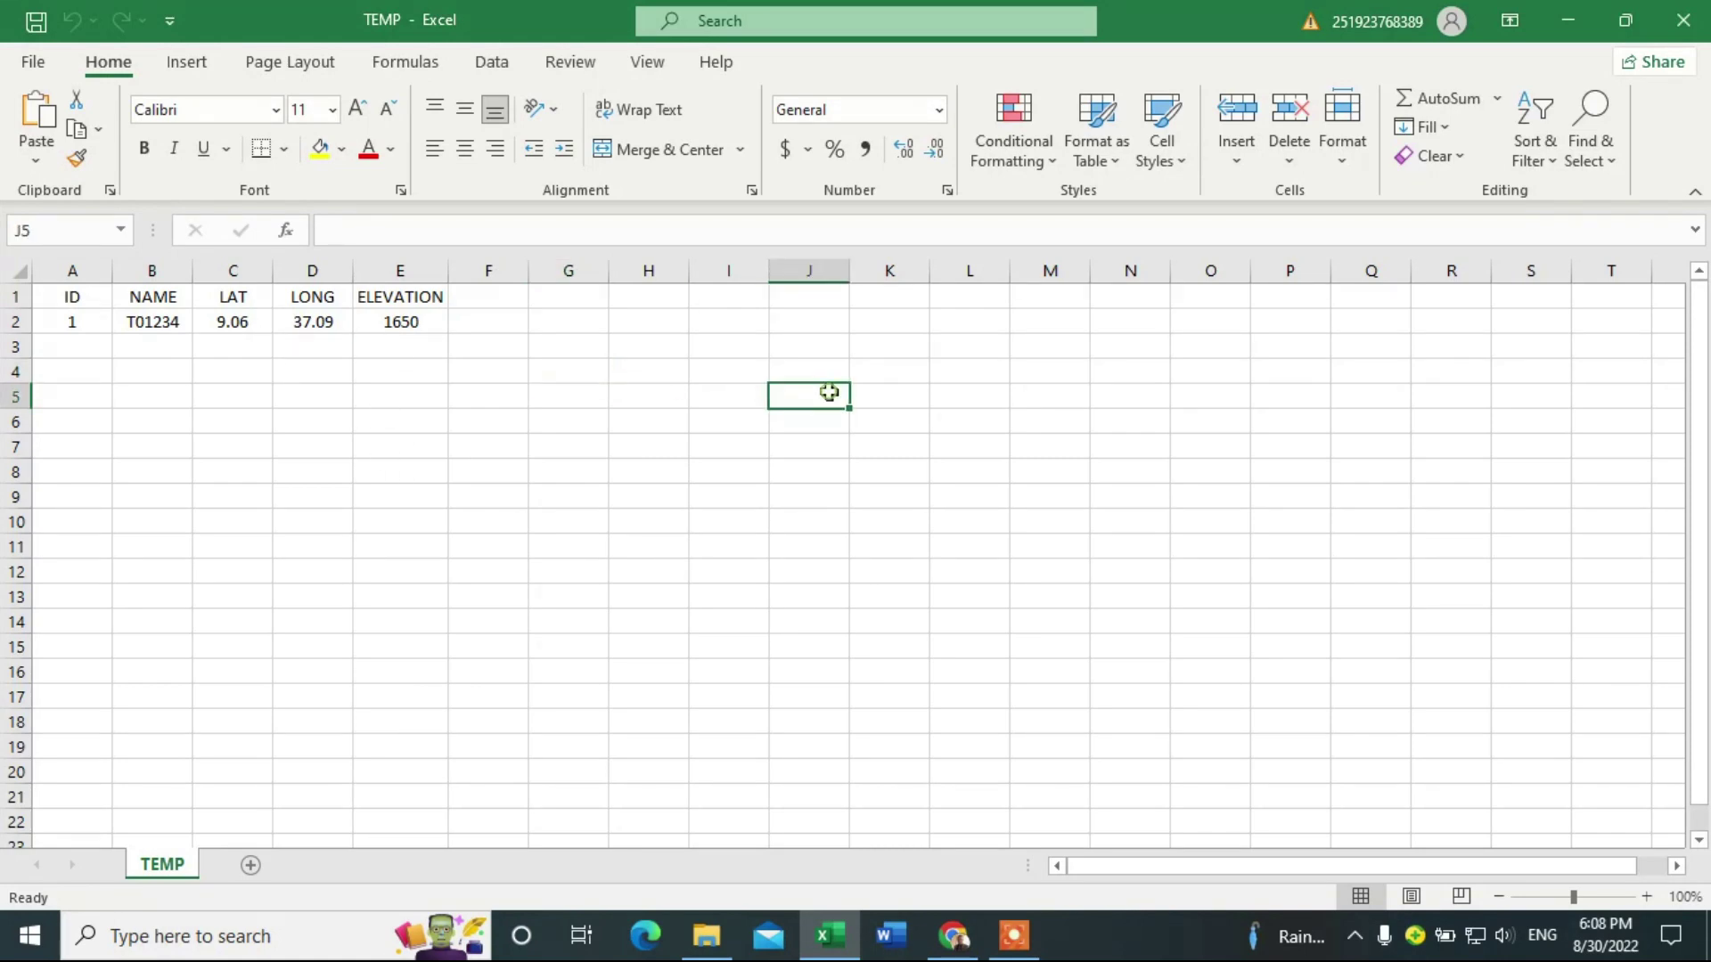
left_click(1682, 23)
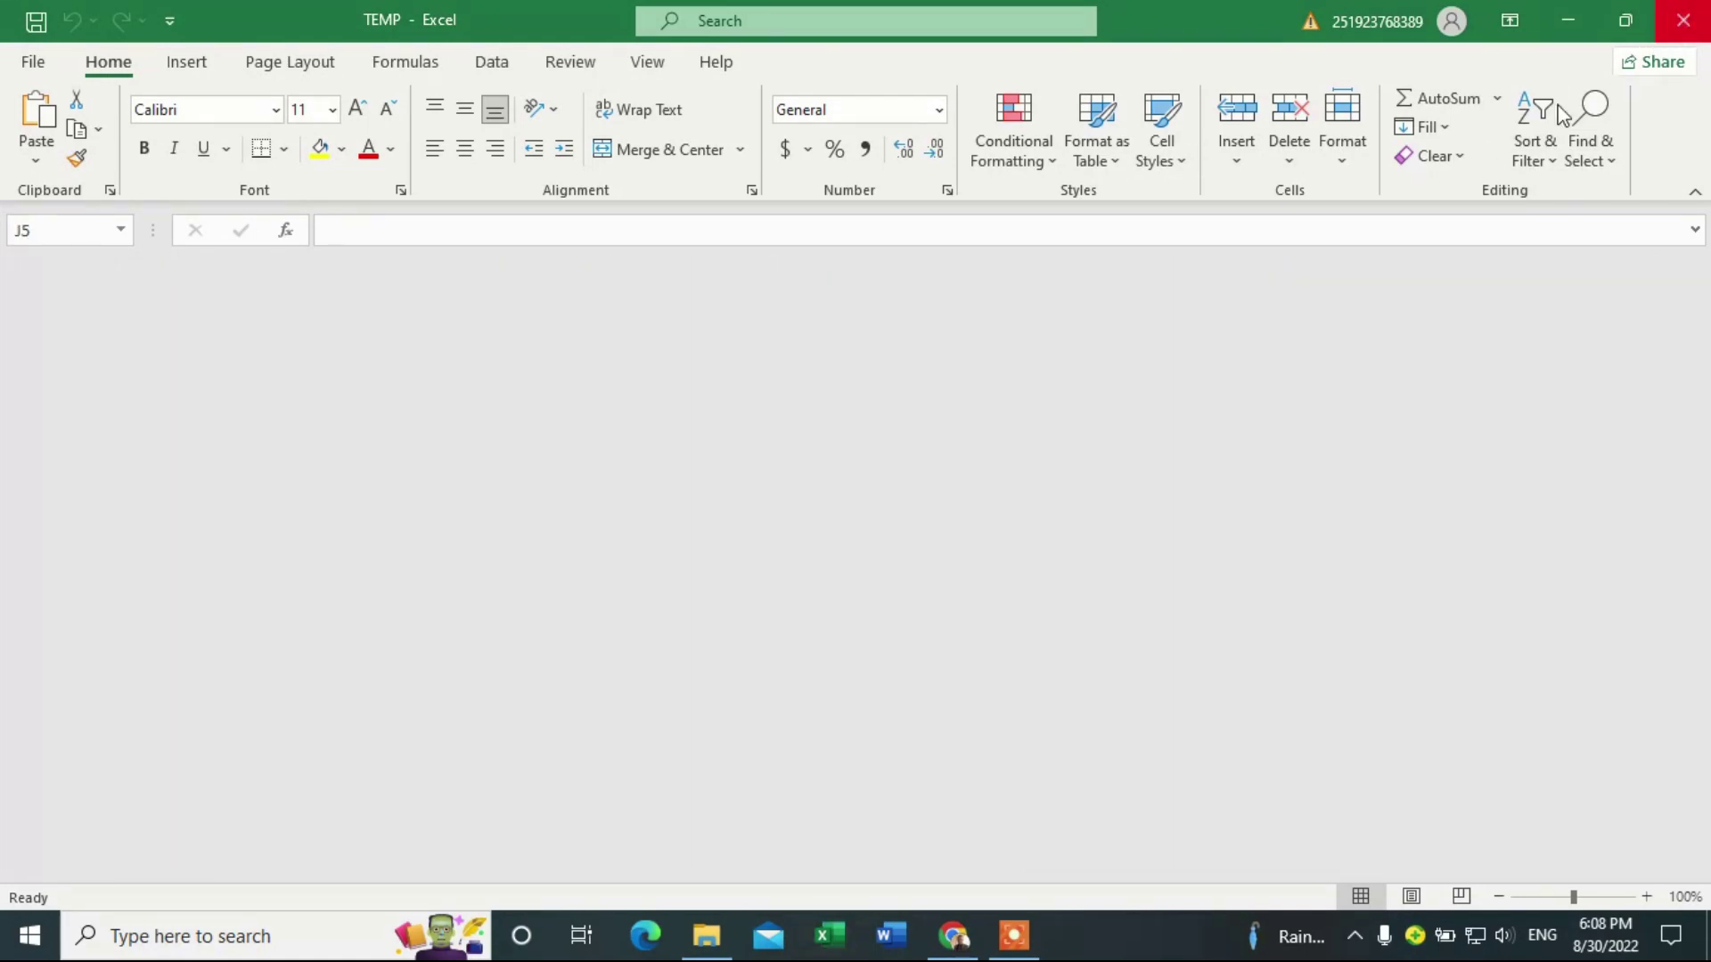
- Open the Temperature workbook from the Tutorial folder and examine its Tmax and Tmin columns and their first daily values
left_click(371, 556)
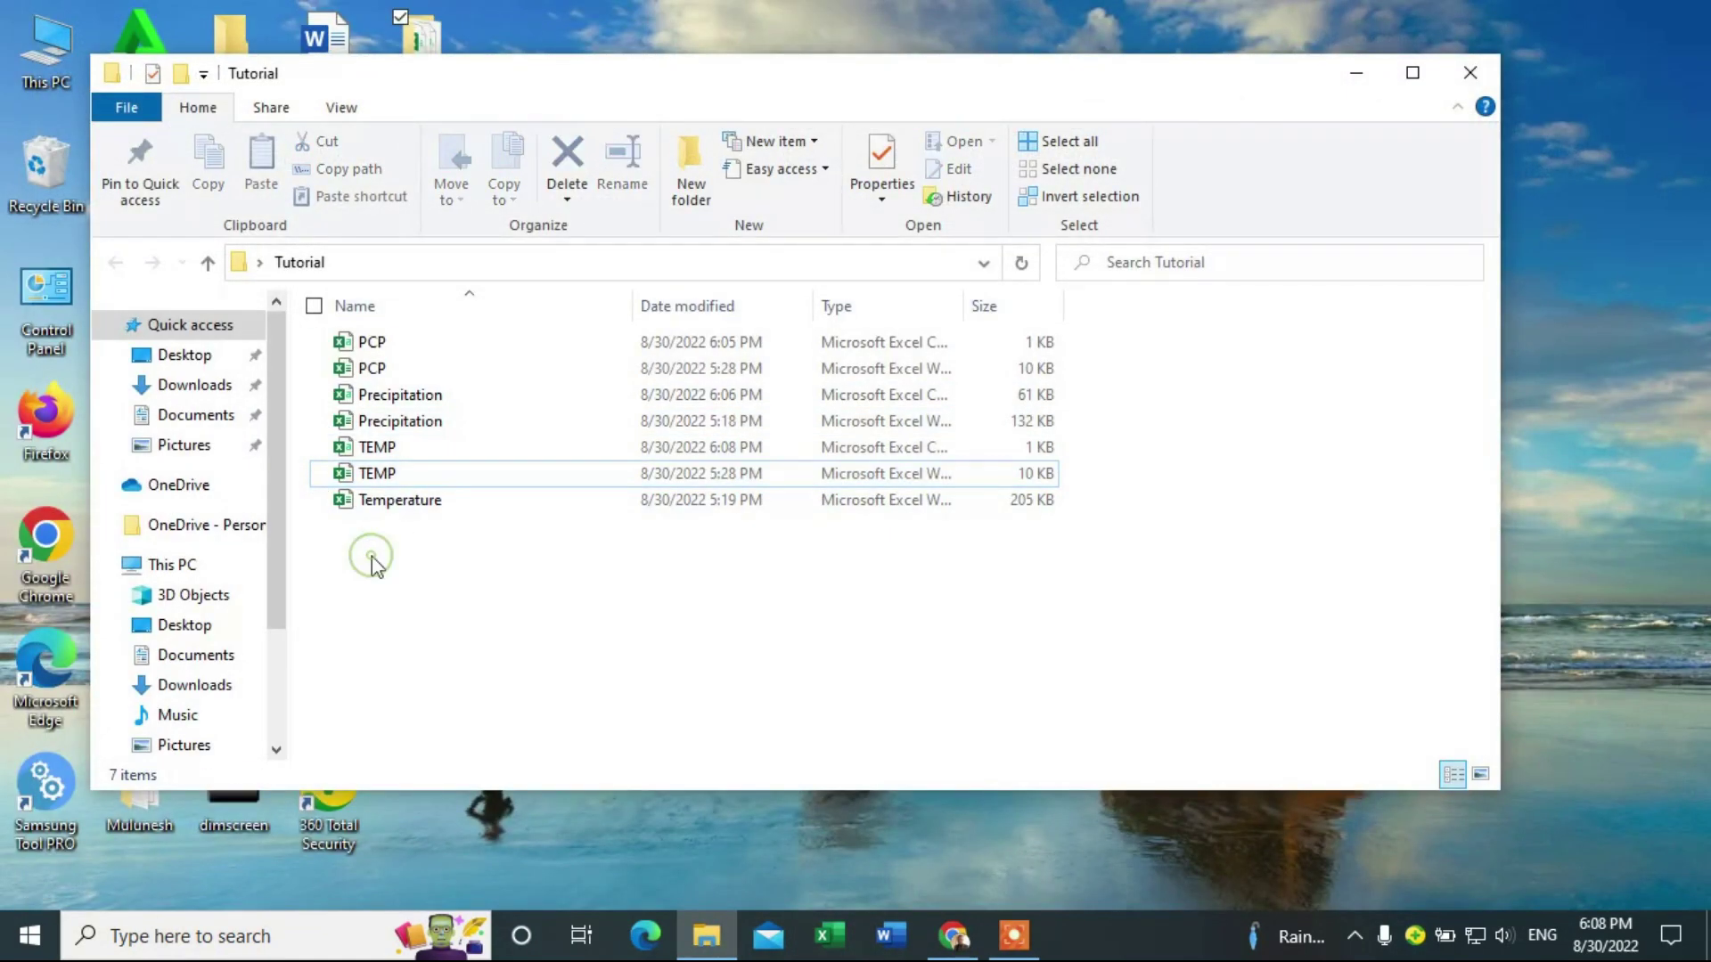
double_click(396, 504)
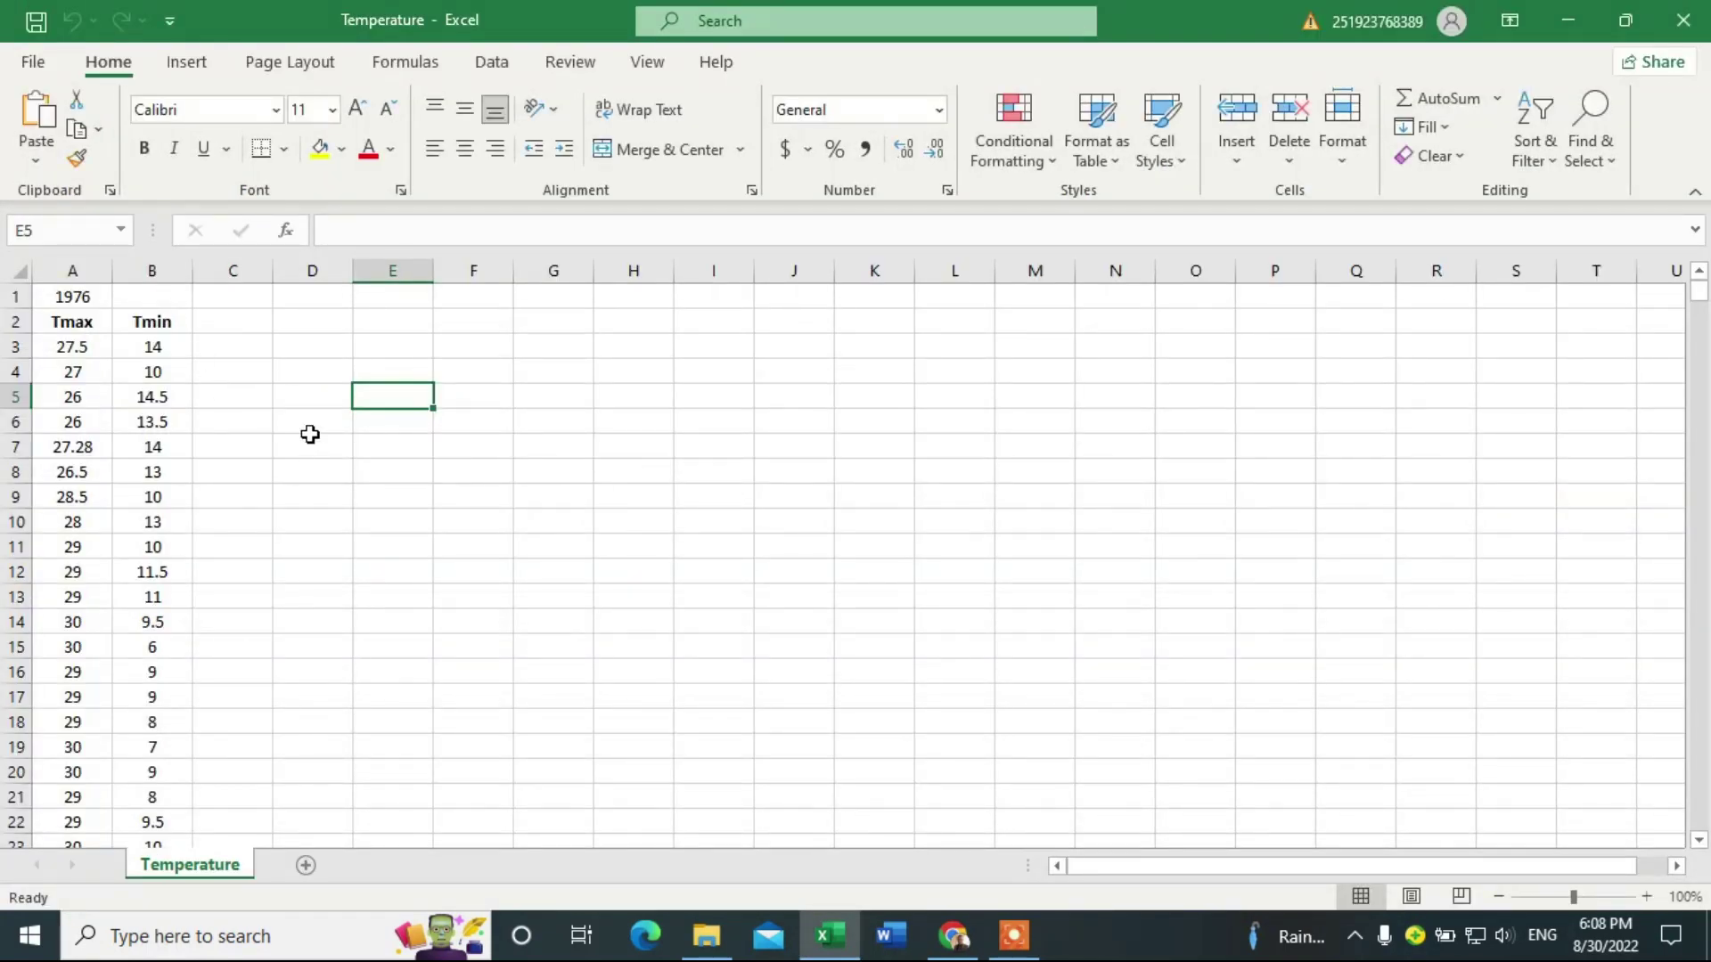
left_click(309, 436)
left_click(357, 395)
left_click(161, 324)
left_click(62, 328)
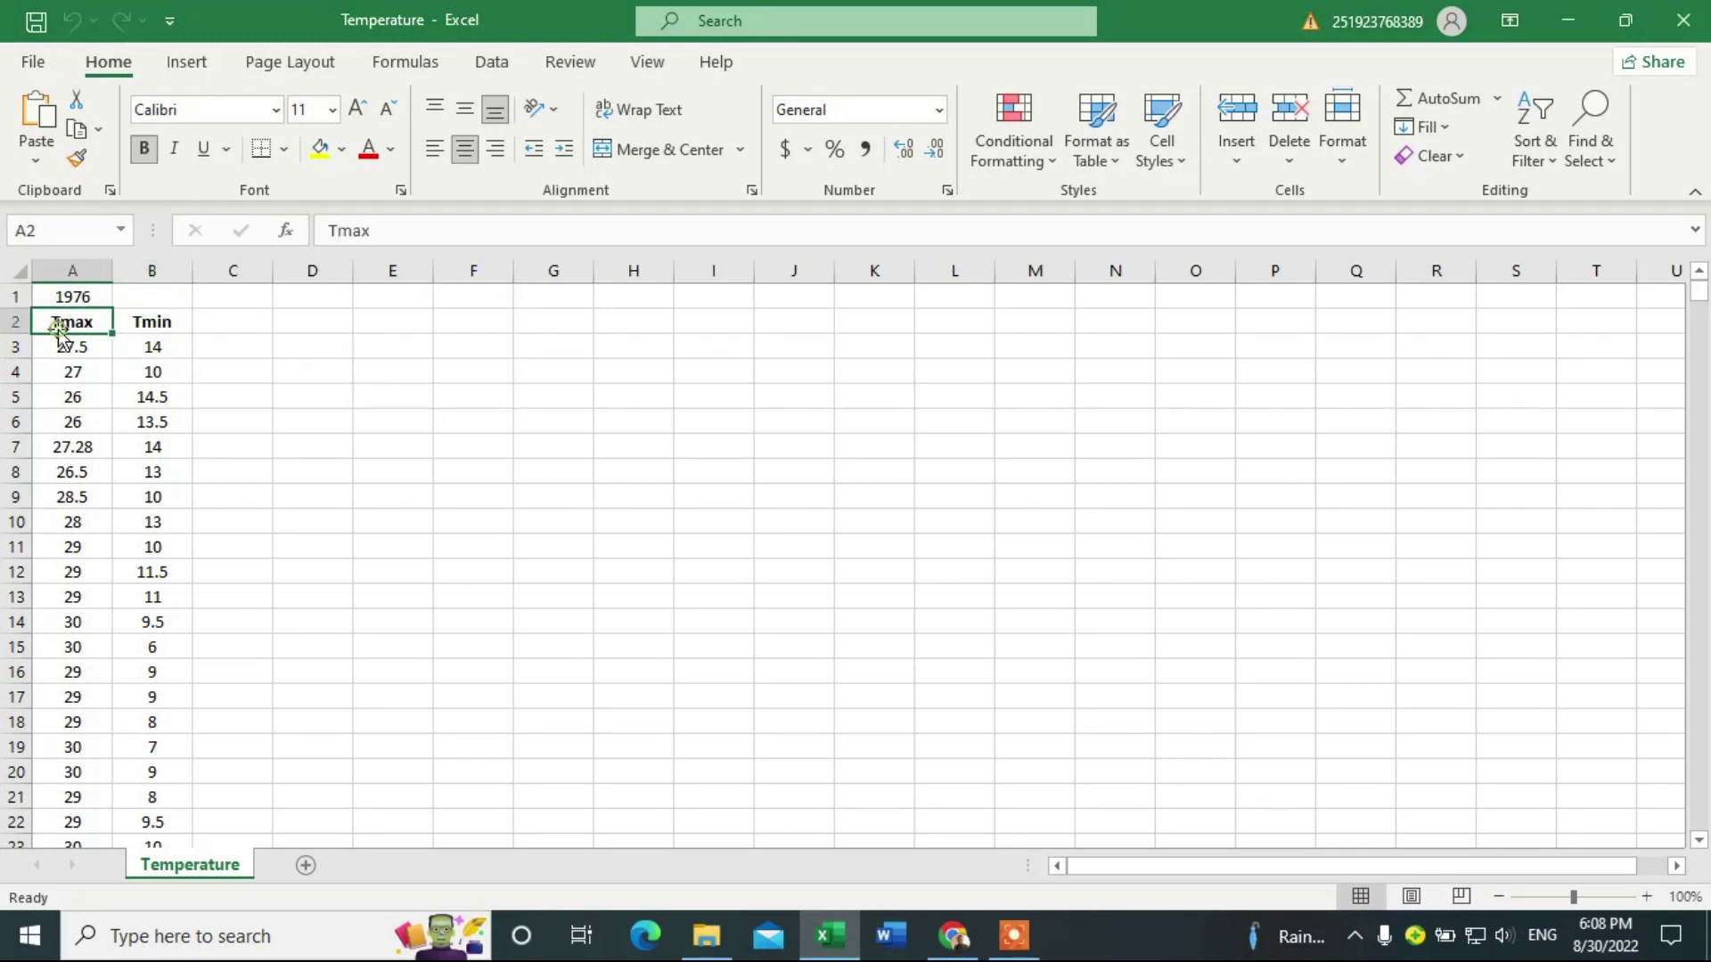
left_click(151, 319)
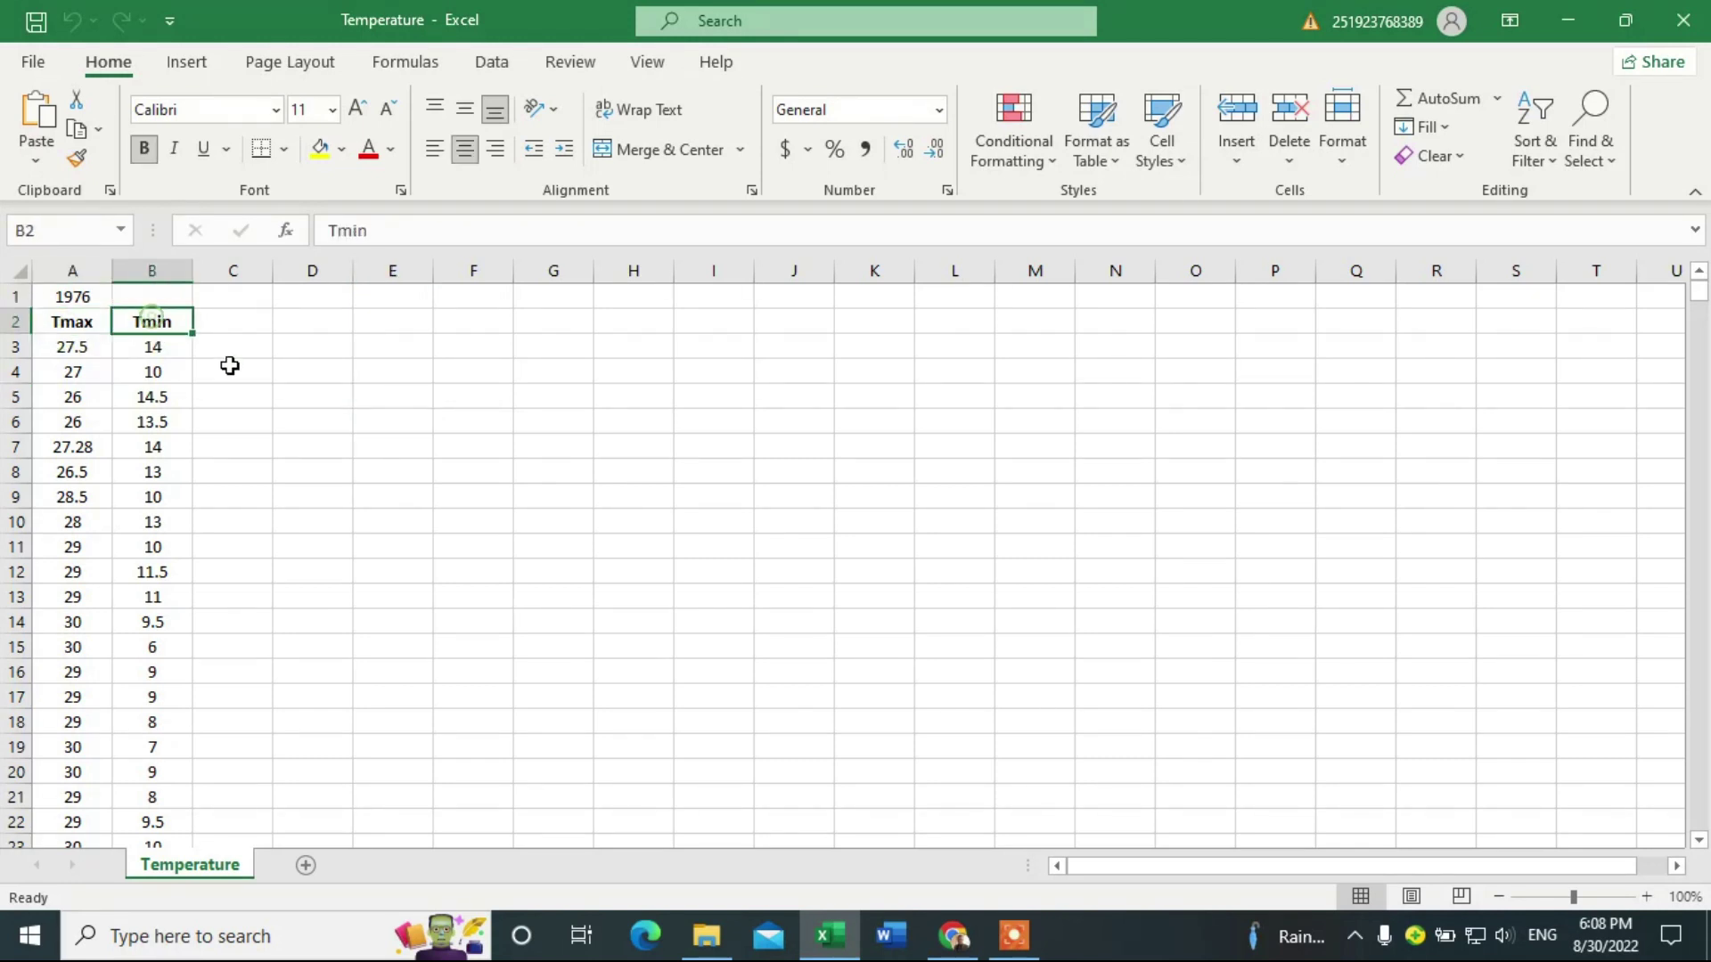
left_click(74, 350)
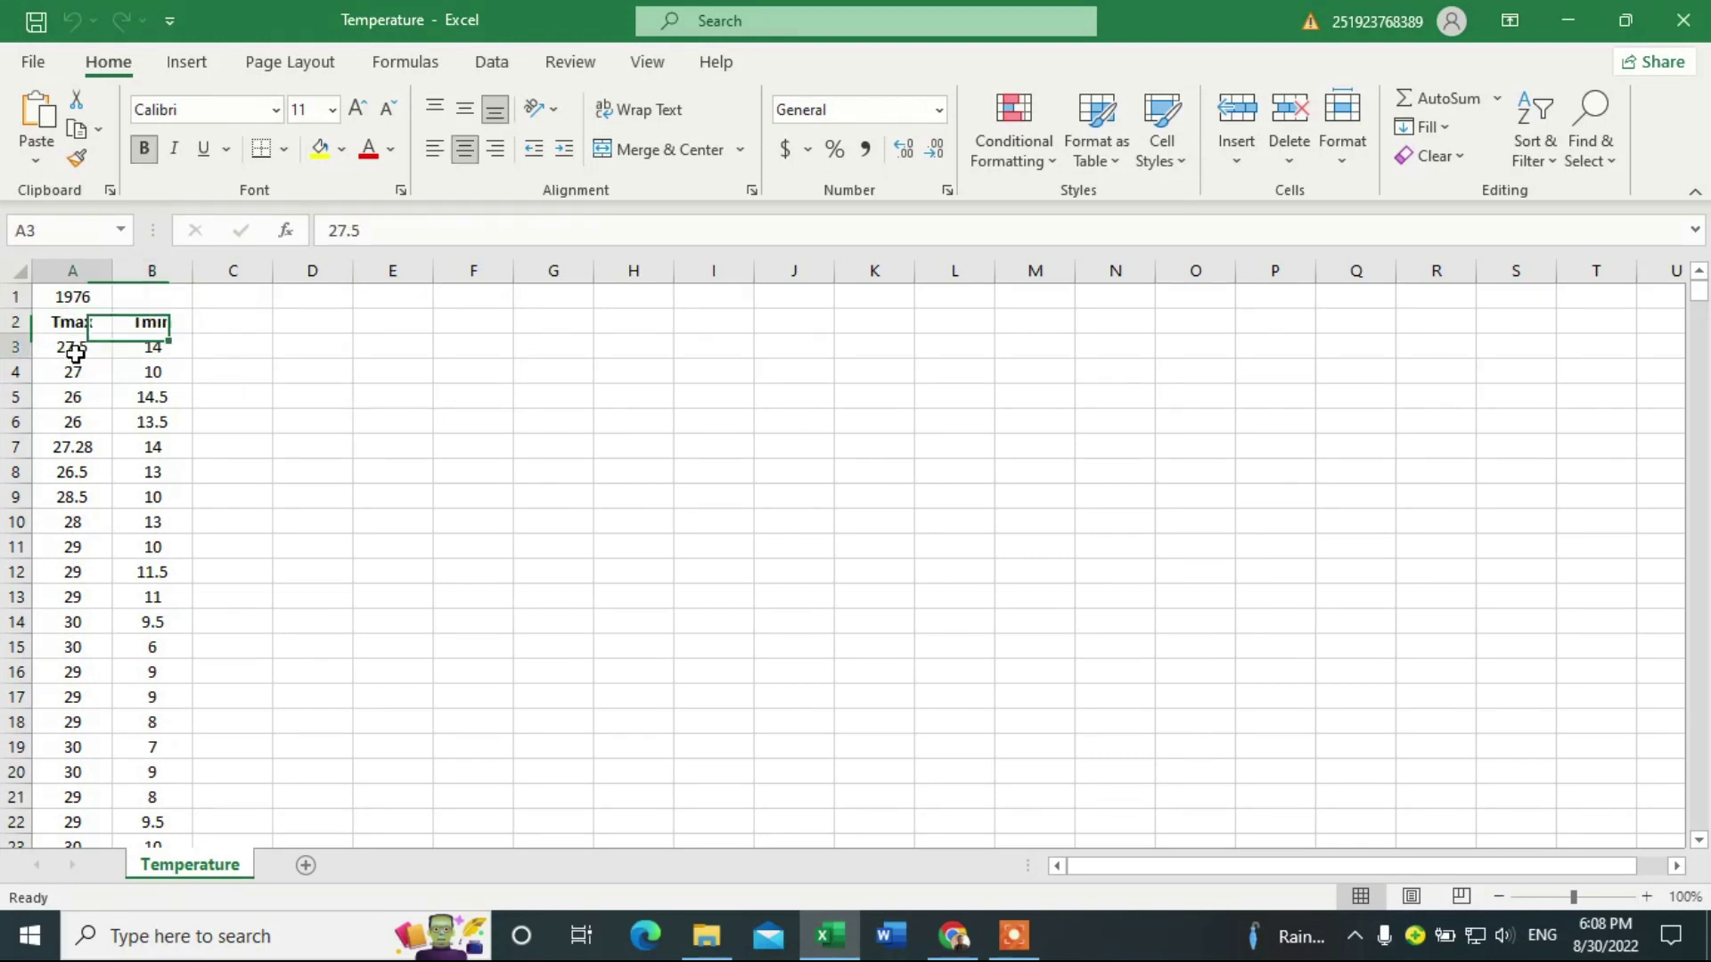
left_click(153, 347)
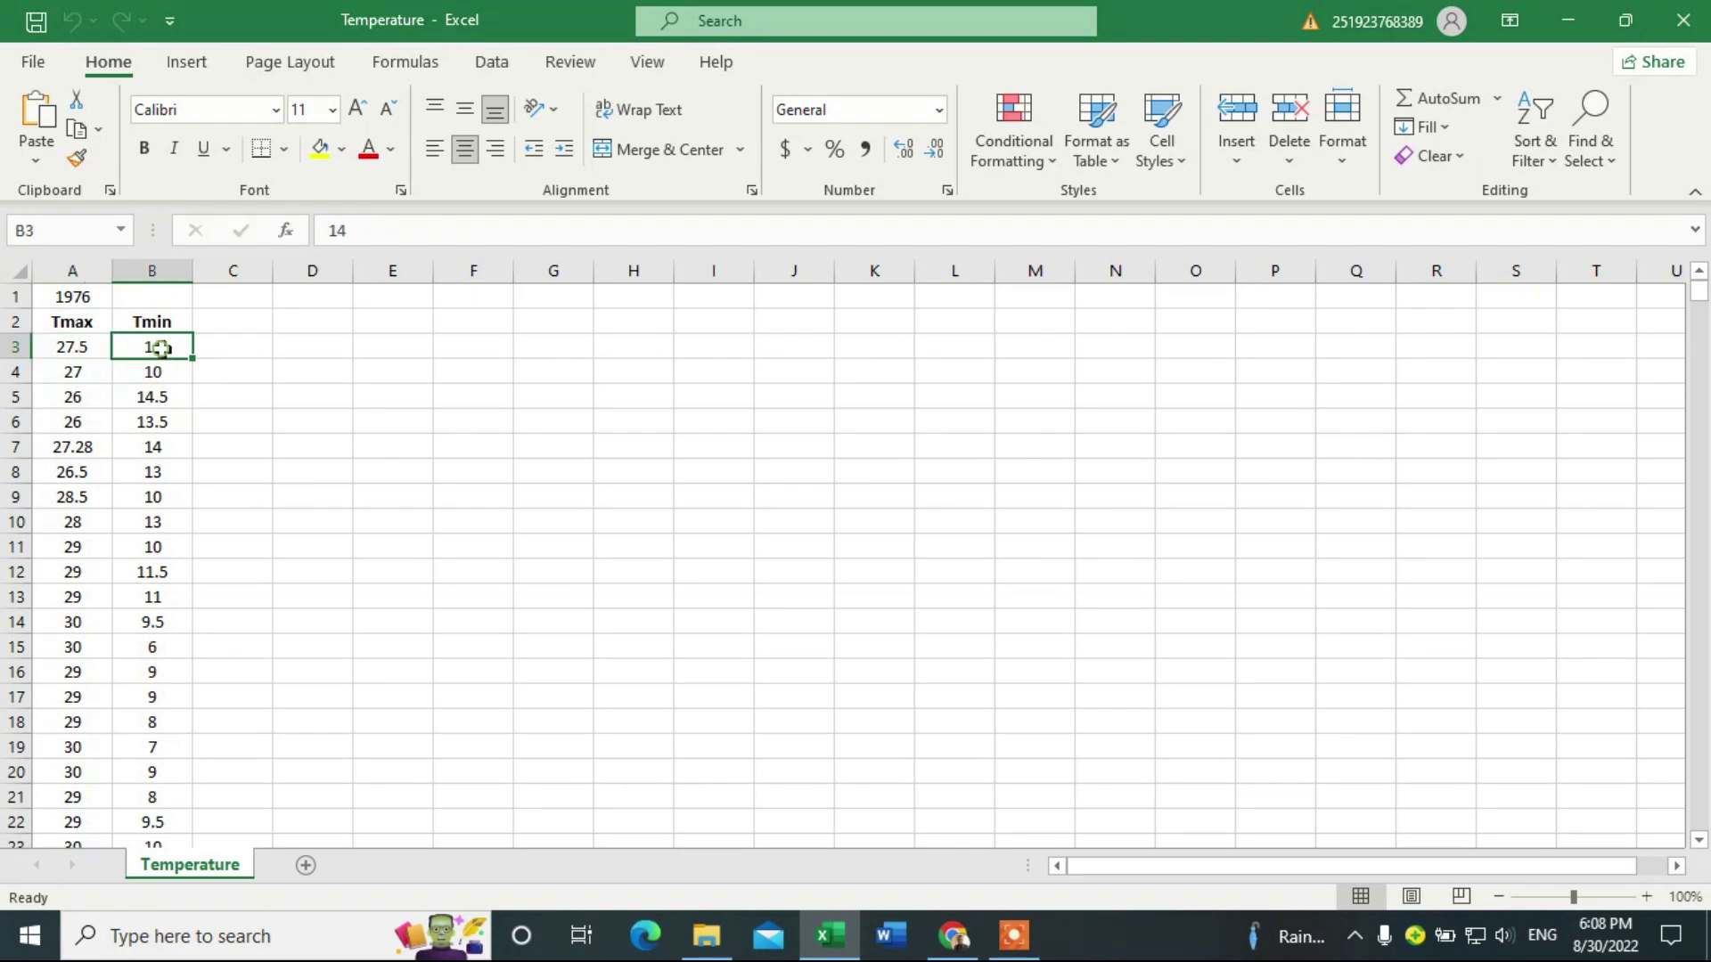
left_click(390, 448)
- Delete the Tmax and Tmin heading row from the Temperature sheet
left_click(15, 322)
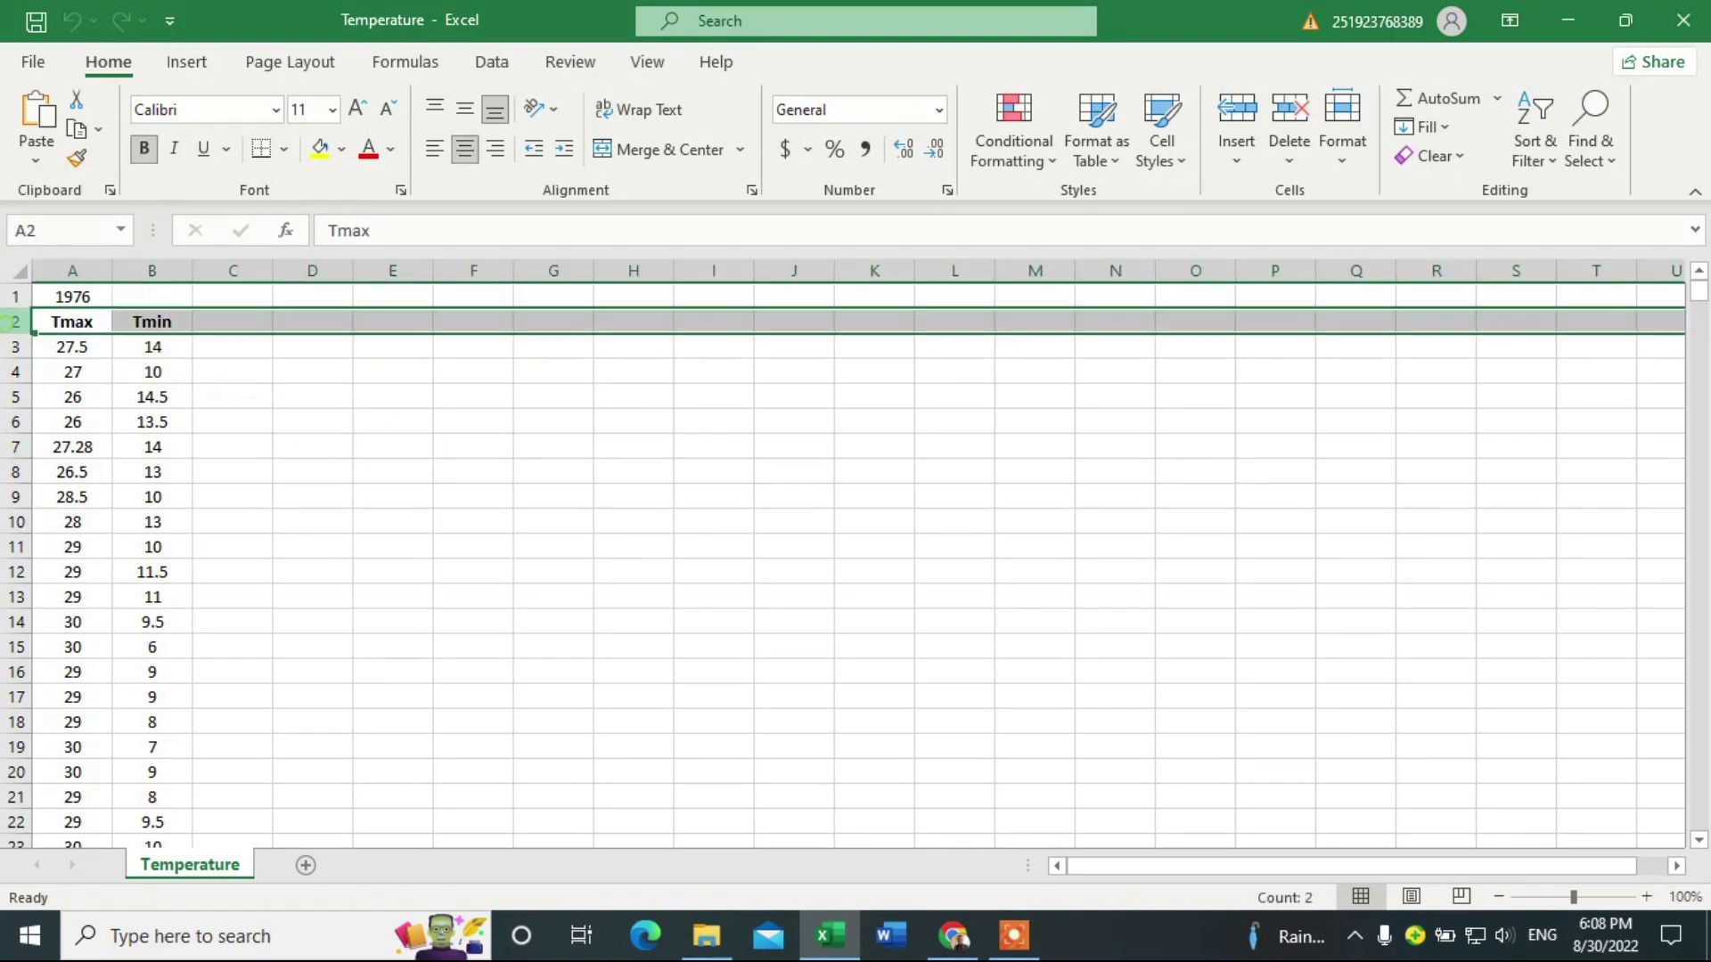
left_click(1290, 143)
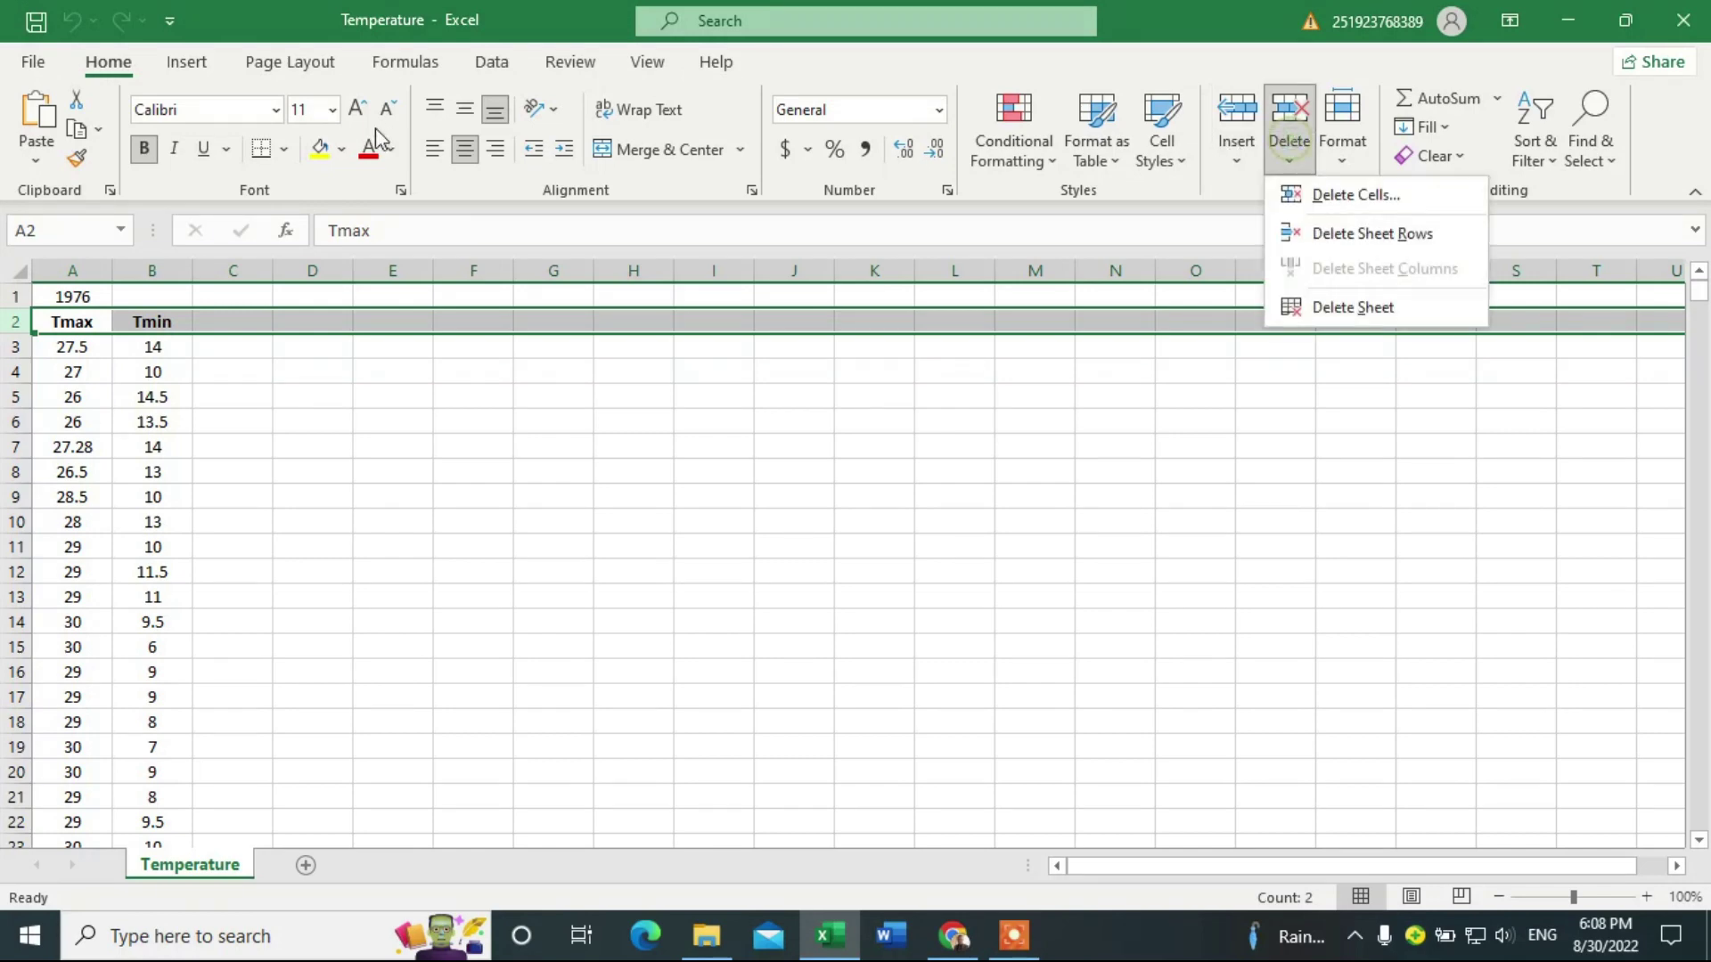
left_click(1140, 422)
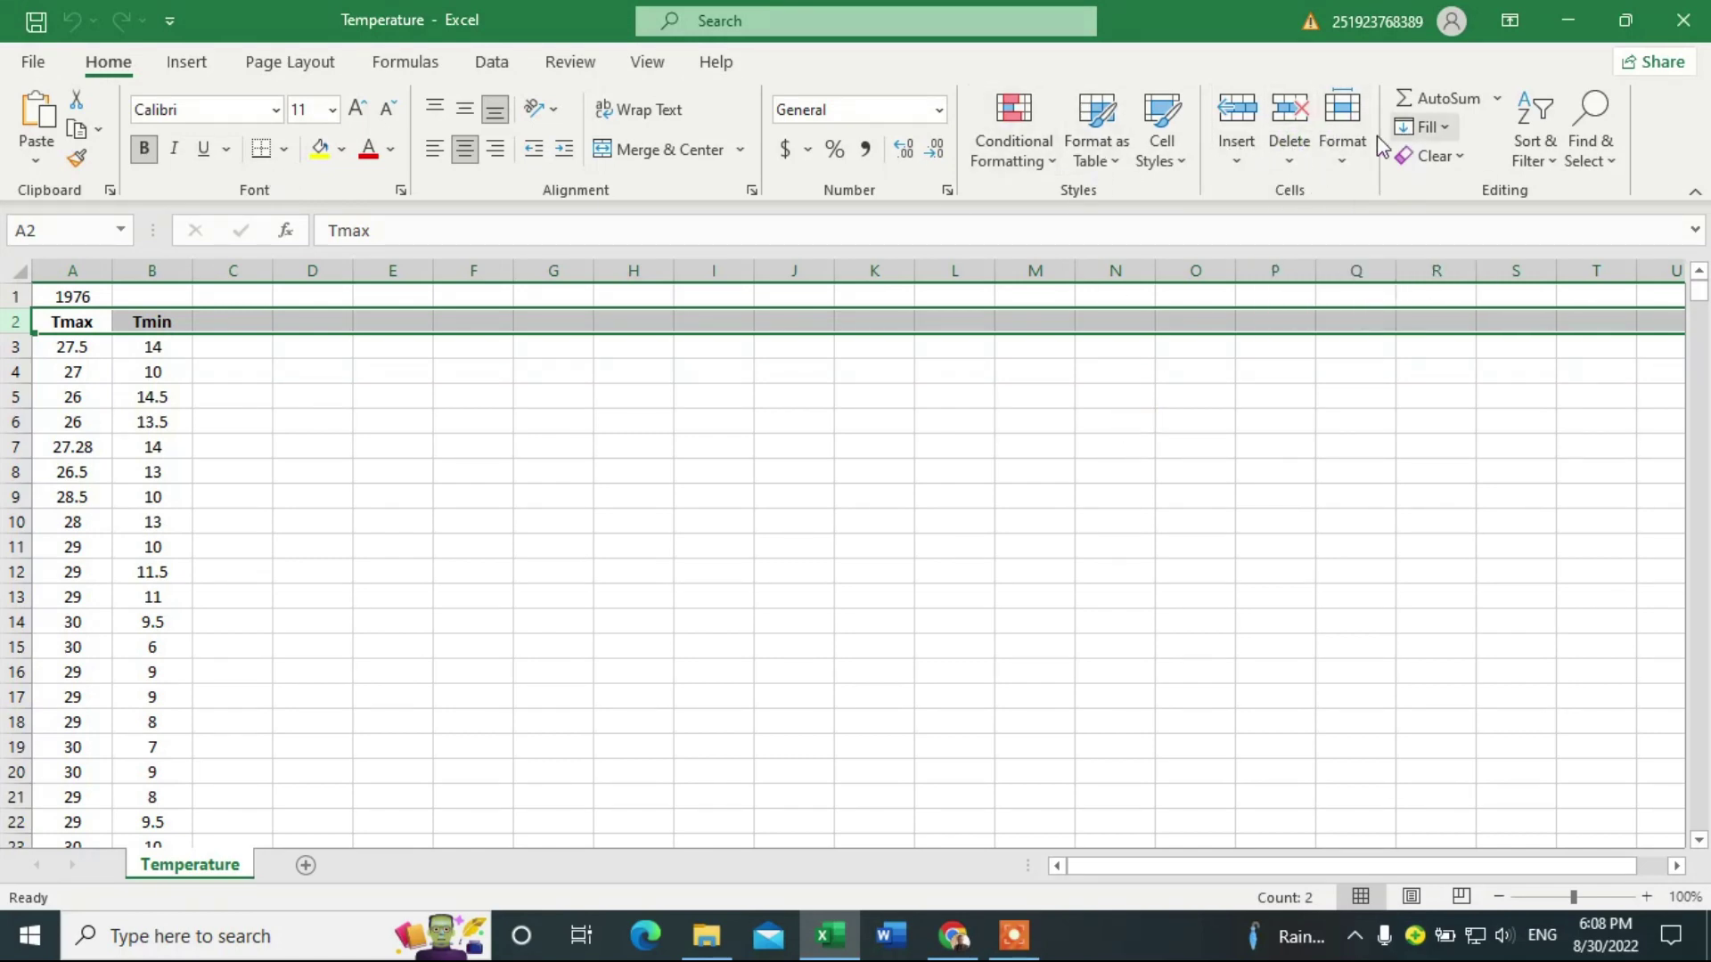
left_click(1291, 112)
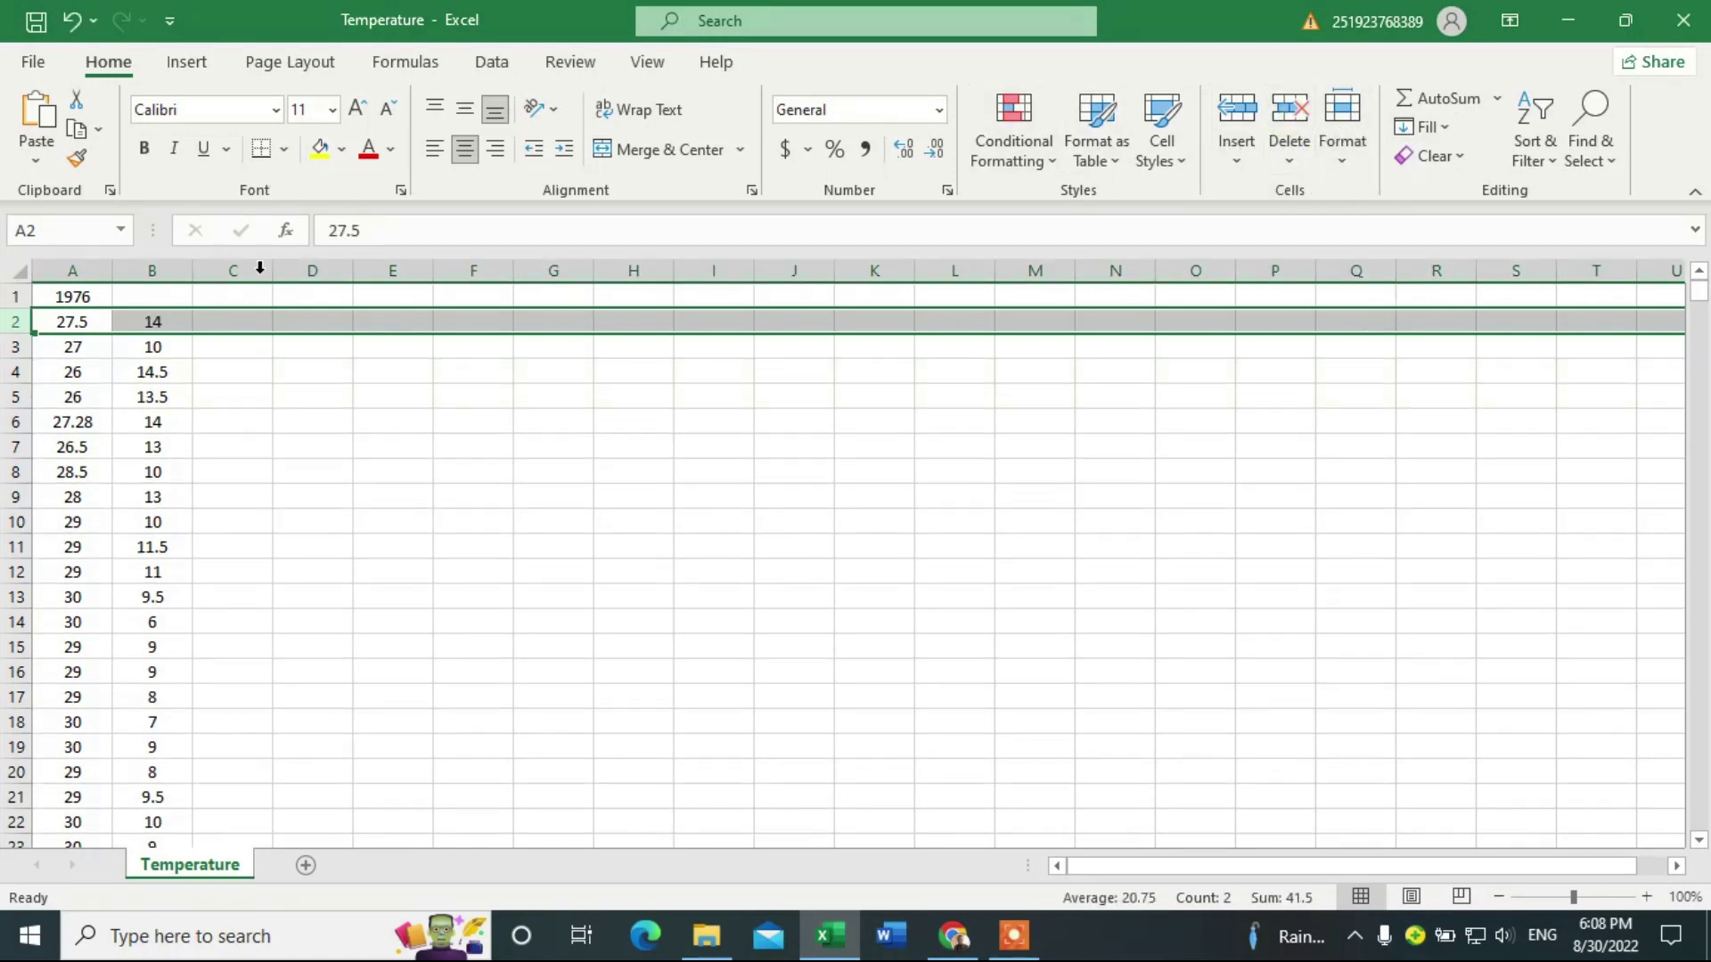
left_click(264, 396)
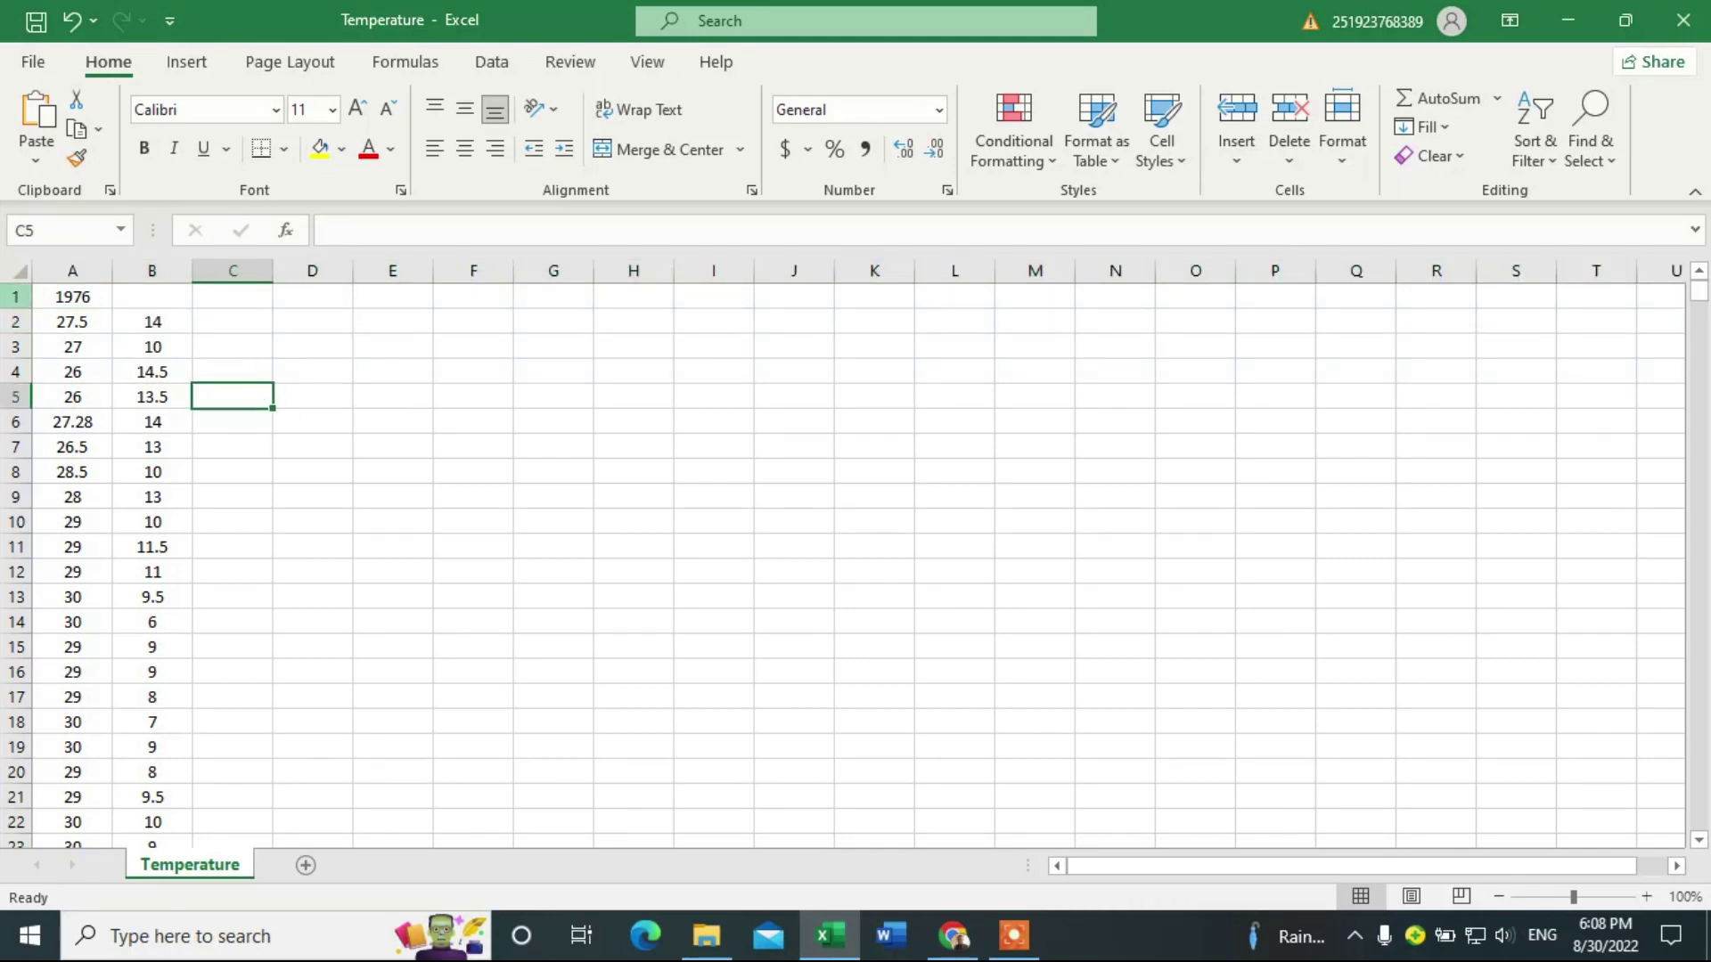
- Delete the first row, which holds the year 1976, from the Temperature sheet
left_click(18, 296)
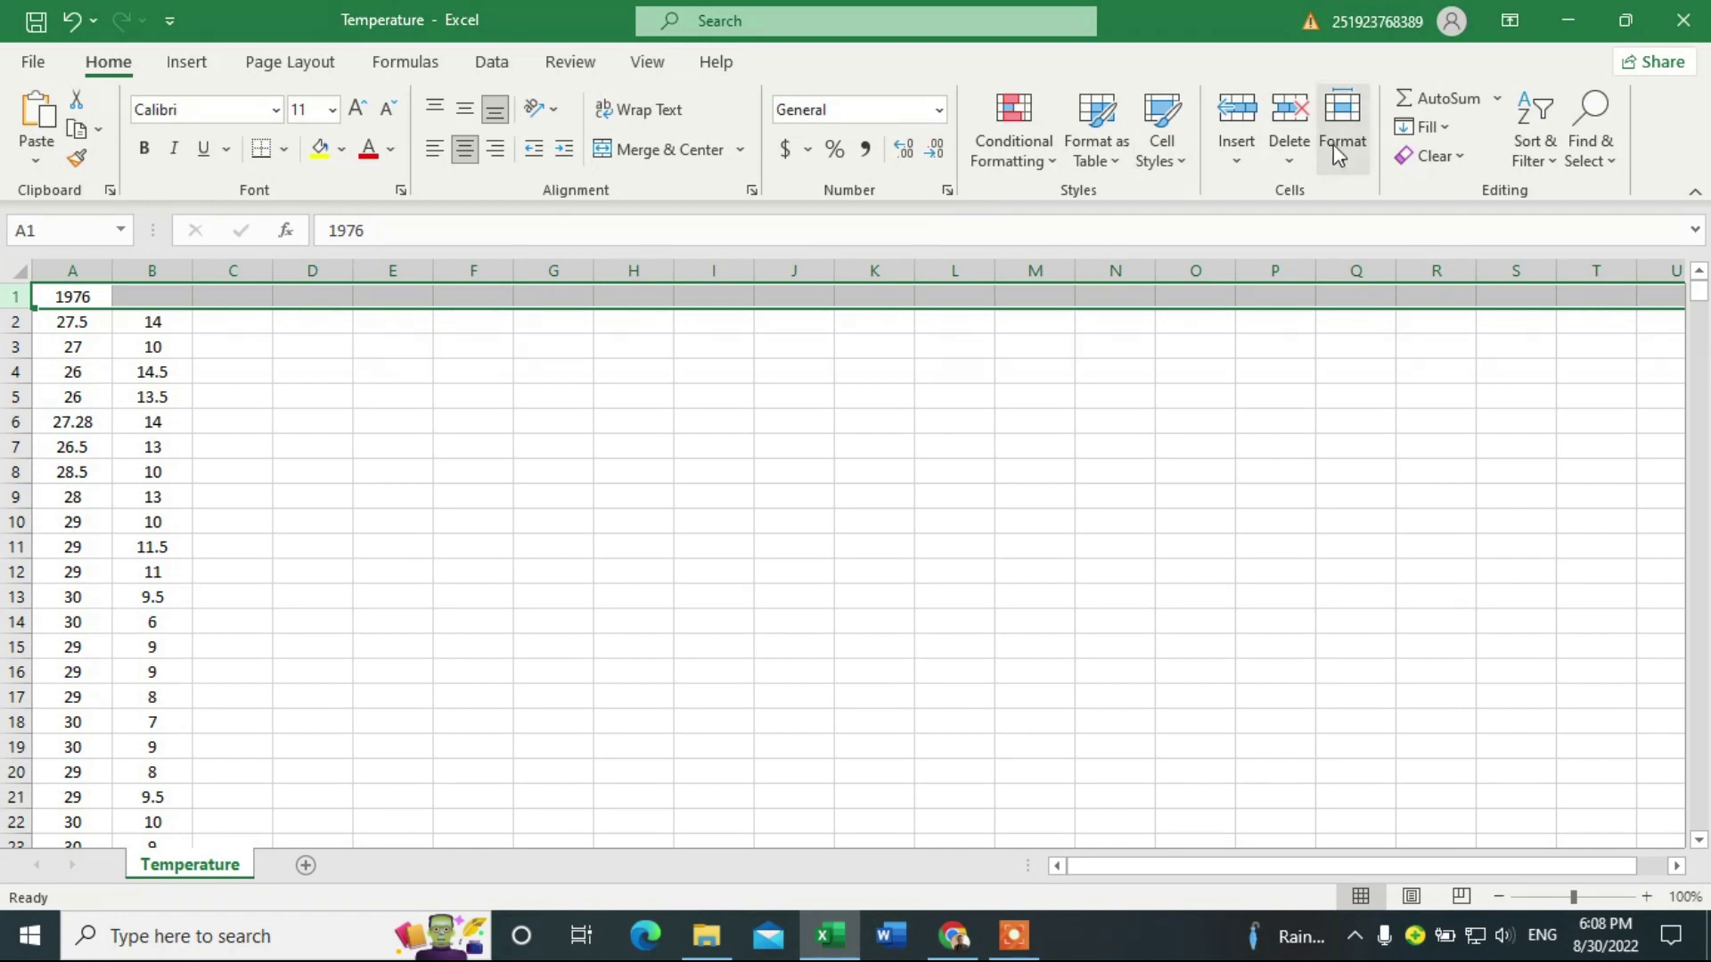
left_click(1289, 114)
left_click(878, 402)
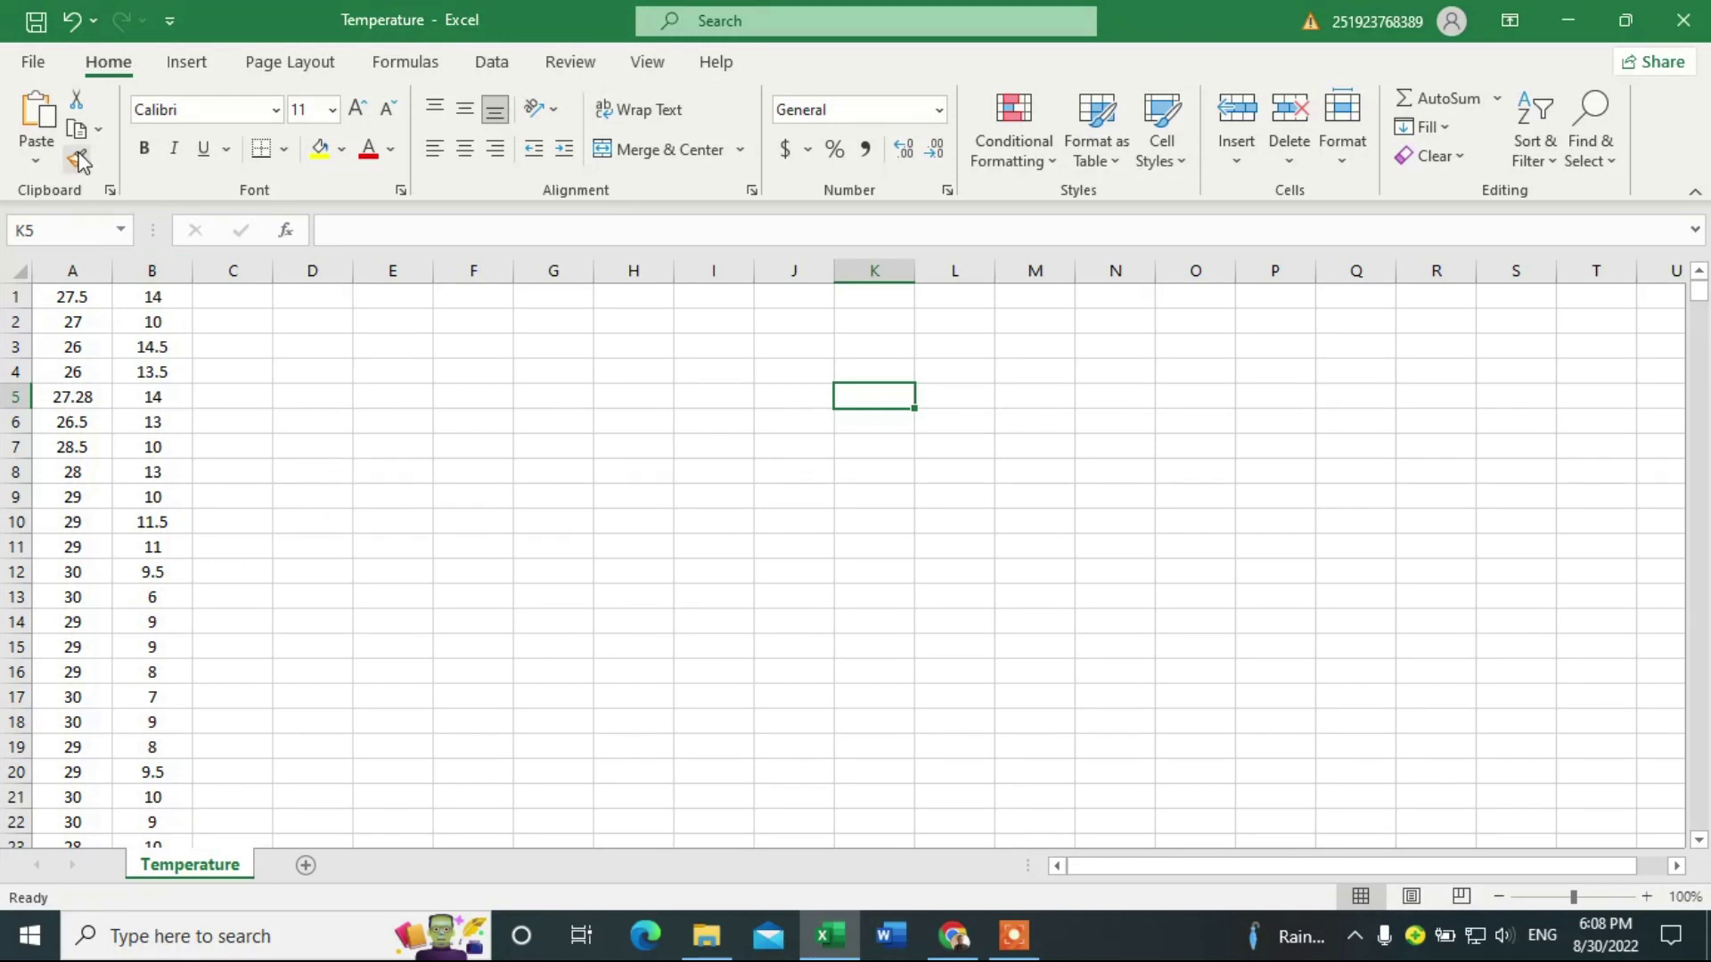
- Save the temperature data as a CSV (Comma delimited) file named Temperature in the desktop's Tutorial folder, and close the workbook
left_click(34, 64)
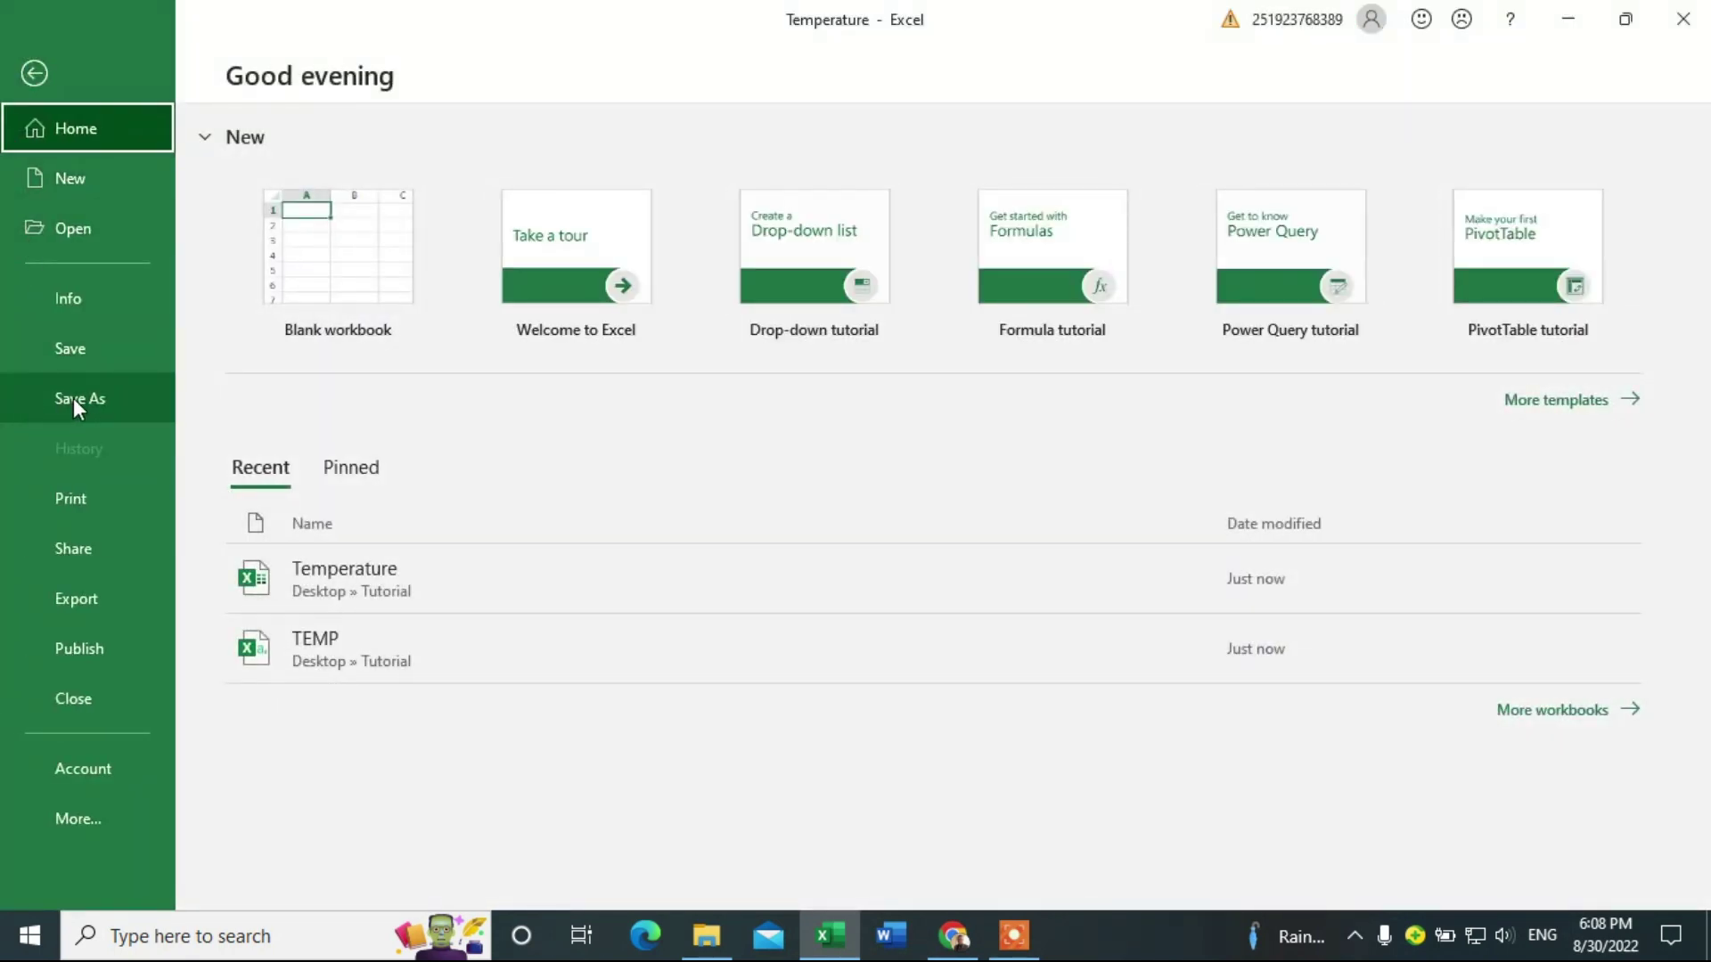
left_click(73, 397)
left_click(327, 392)
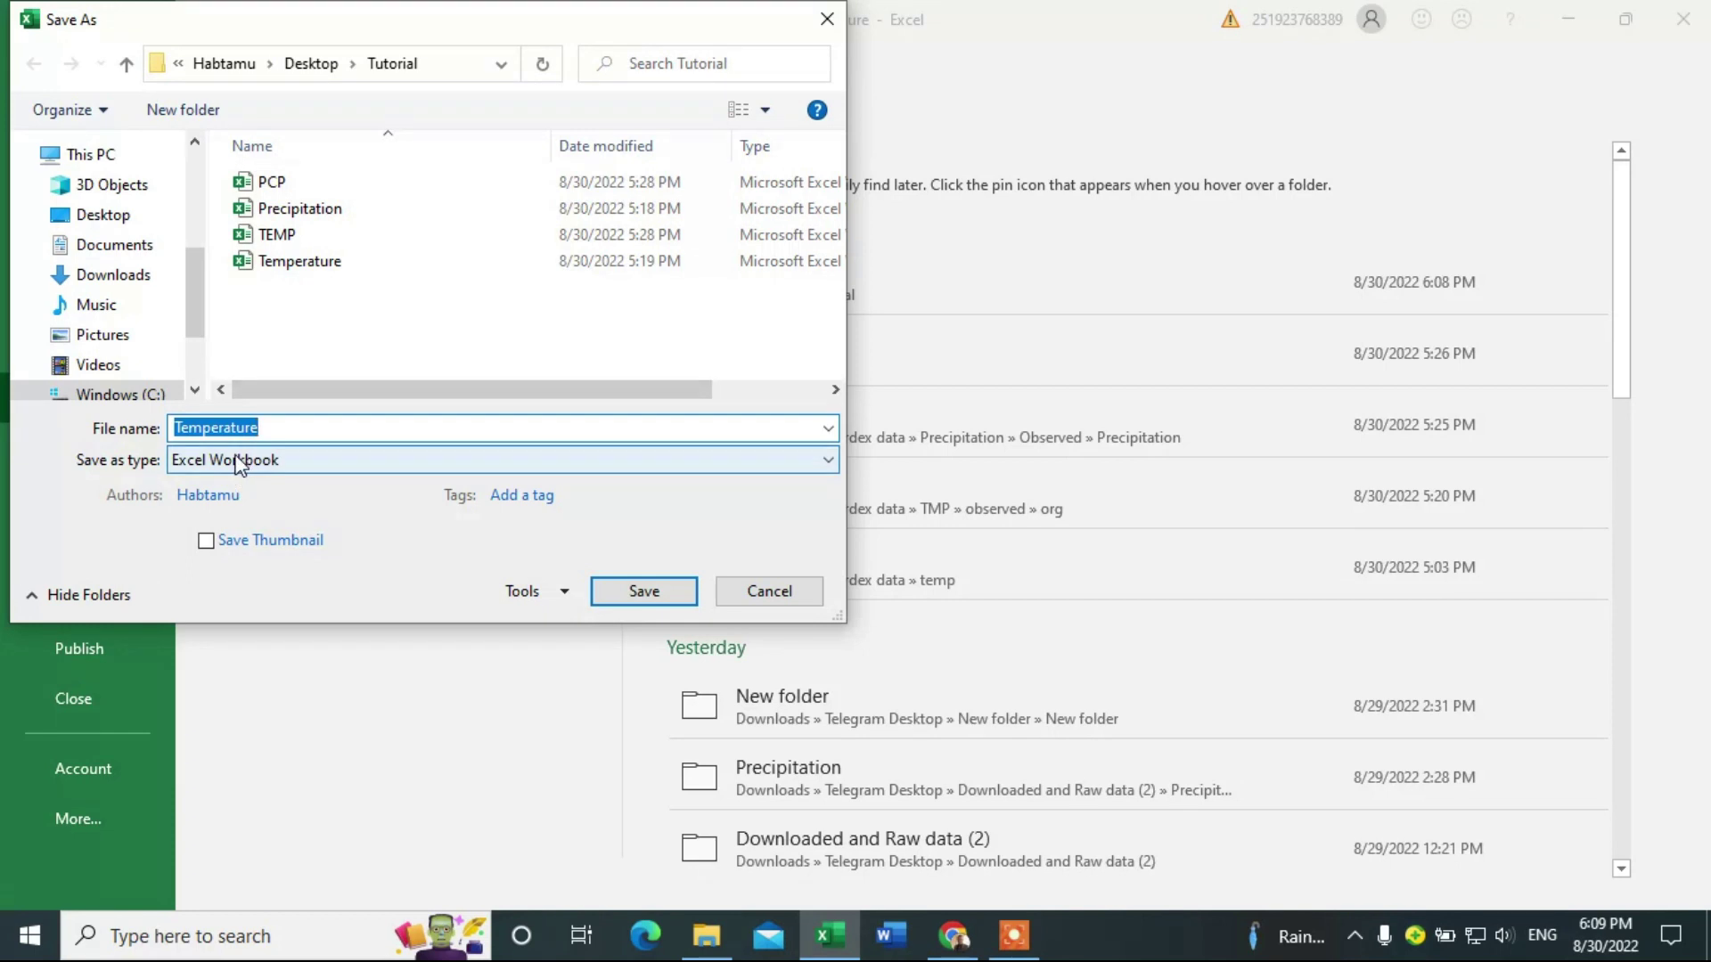
left_click(239, 459)
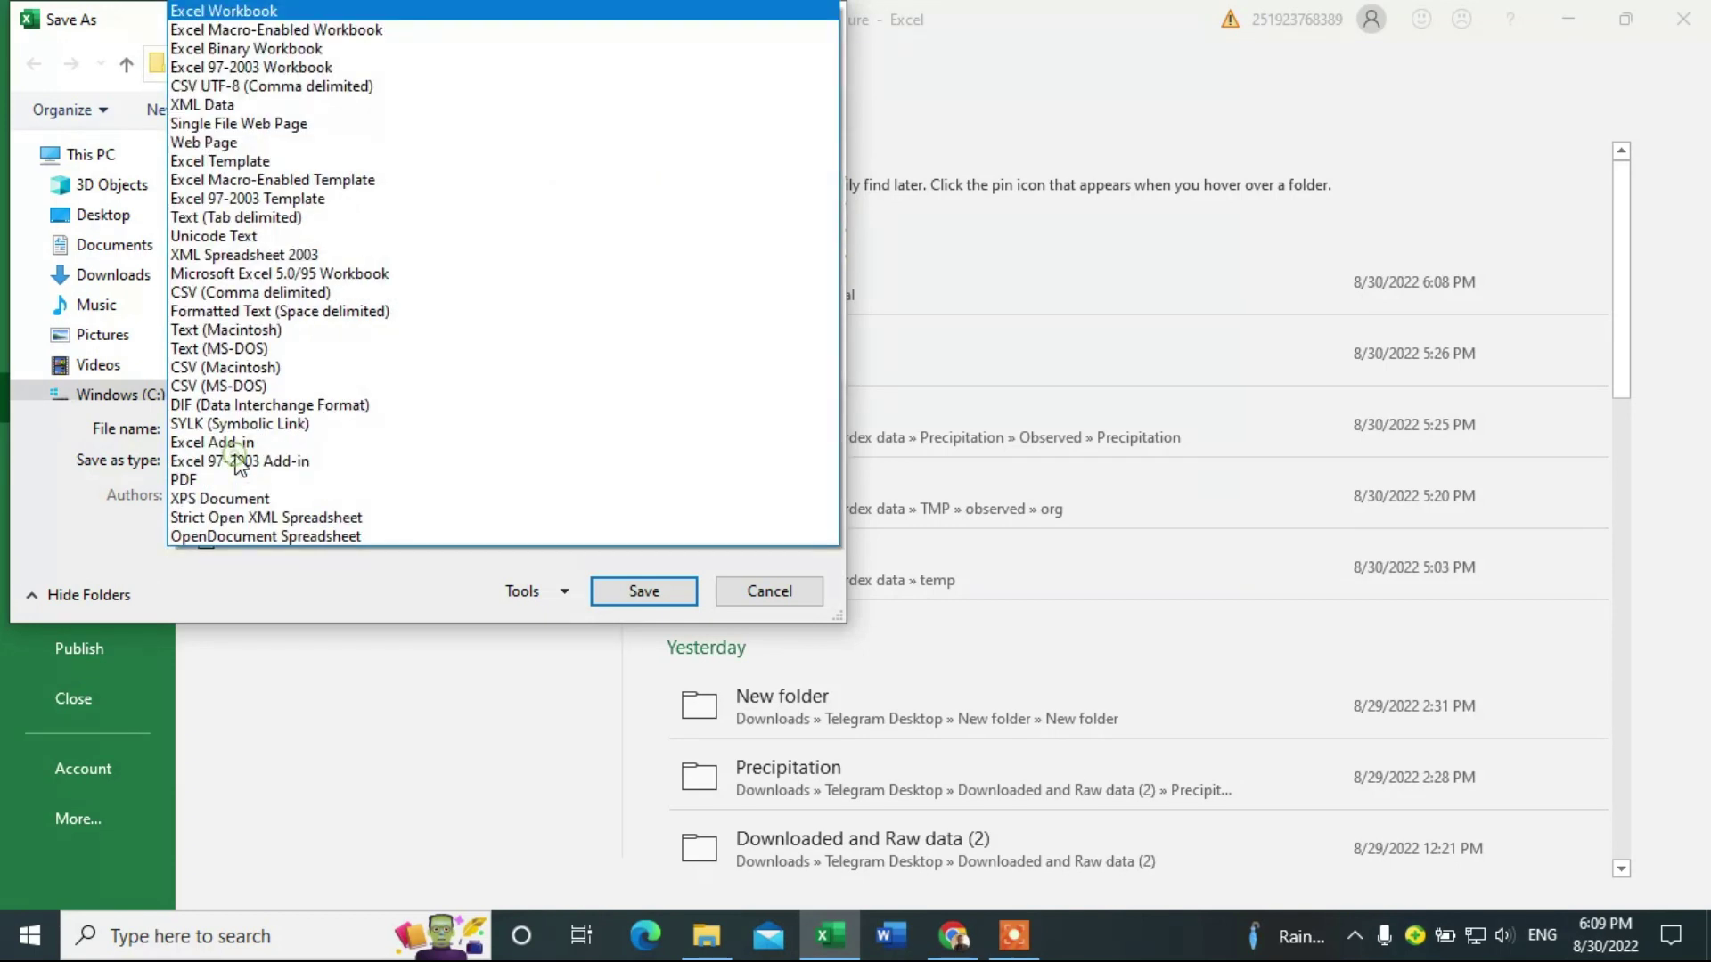
left_click(223, 294)
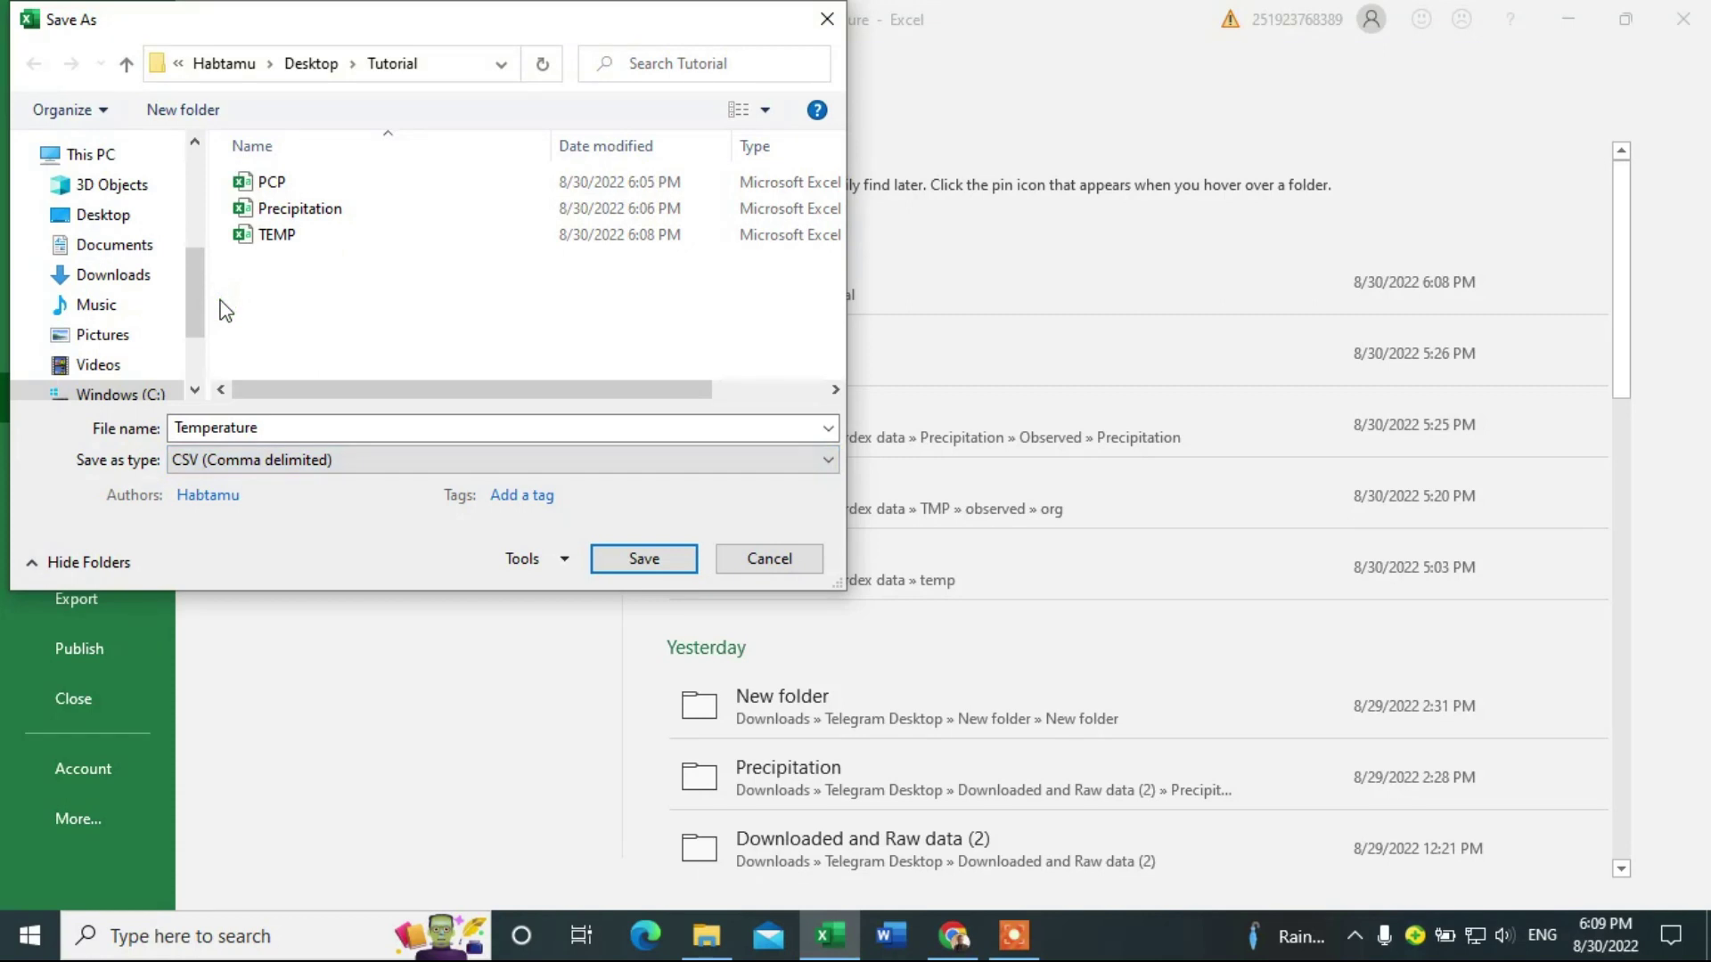
left_click(103, 221)
double_click(289, 314)
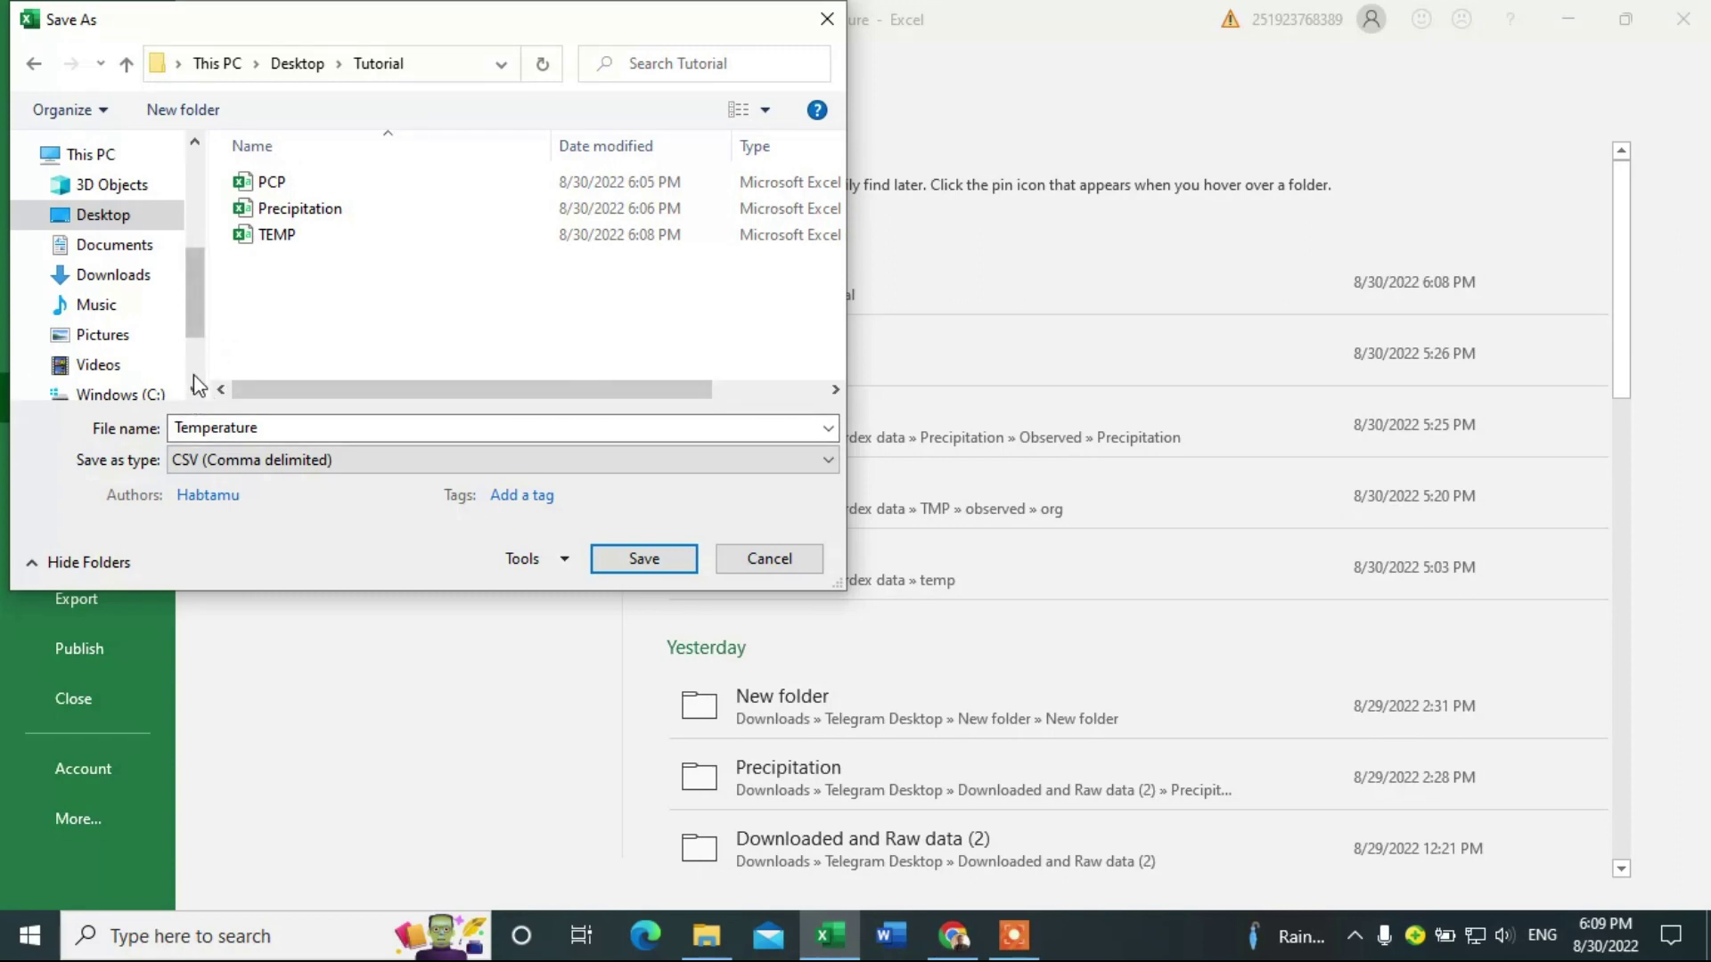
left_click(638, 568)
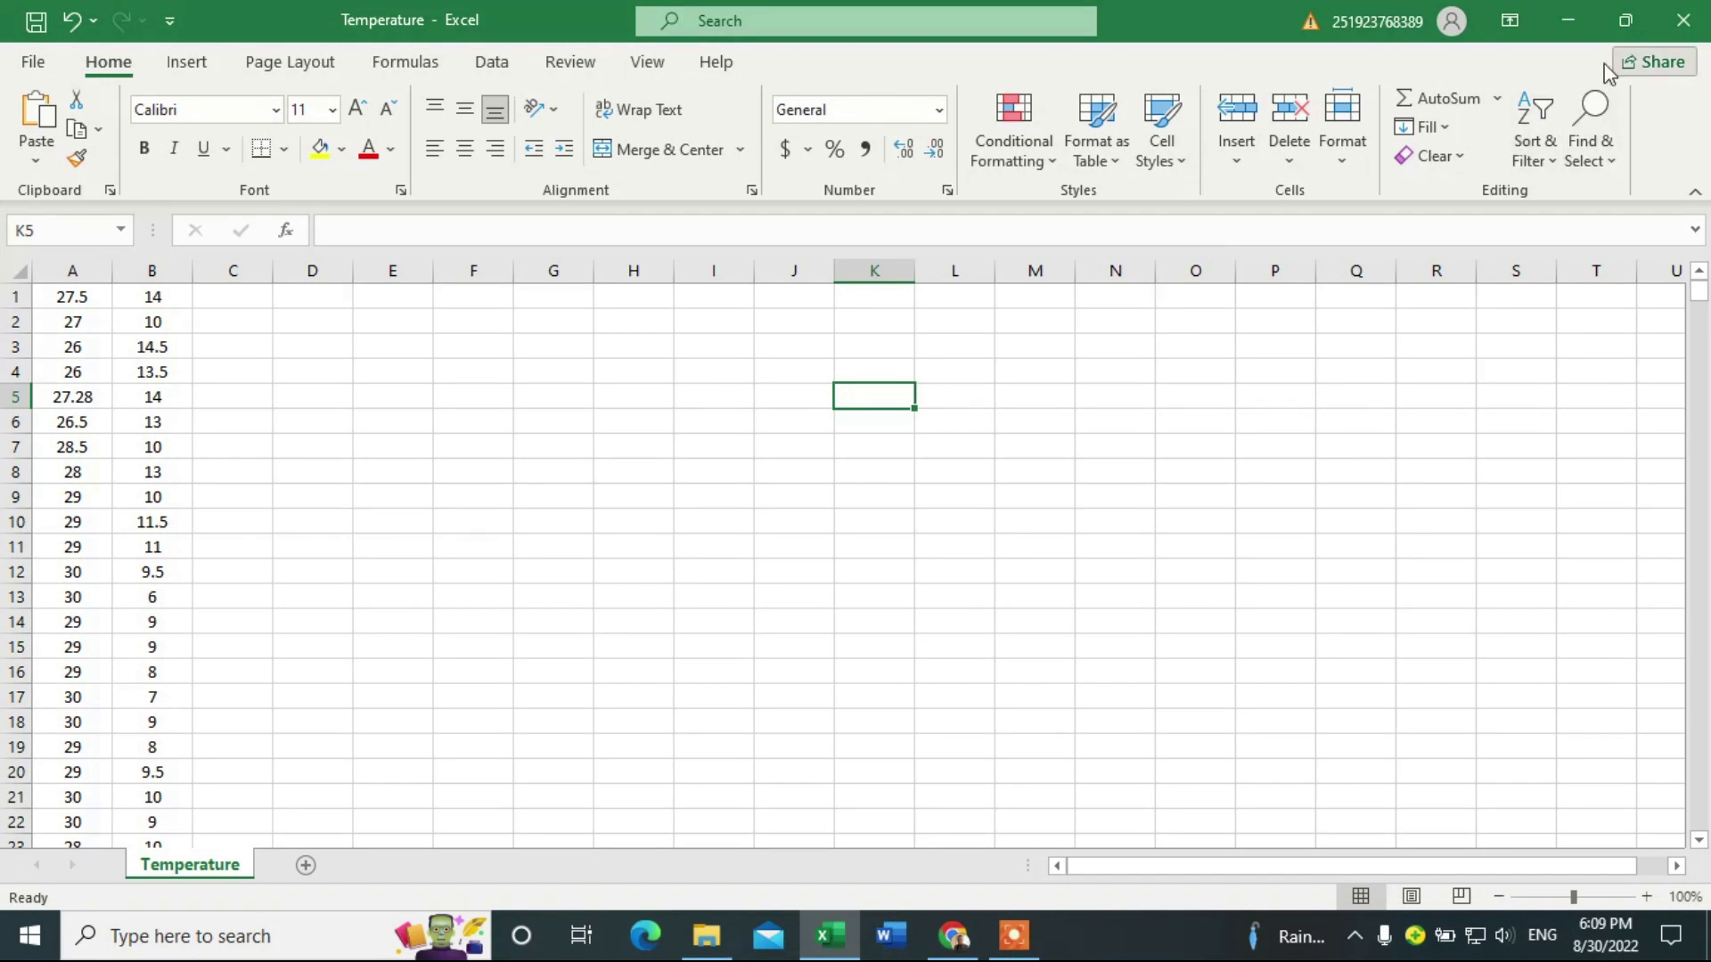
left_click(1684, 20)
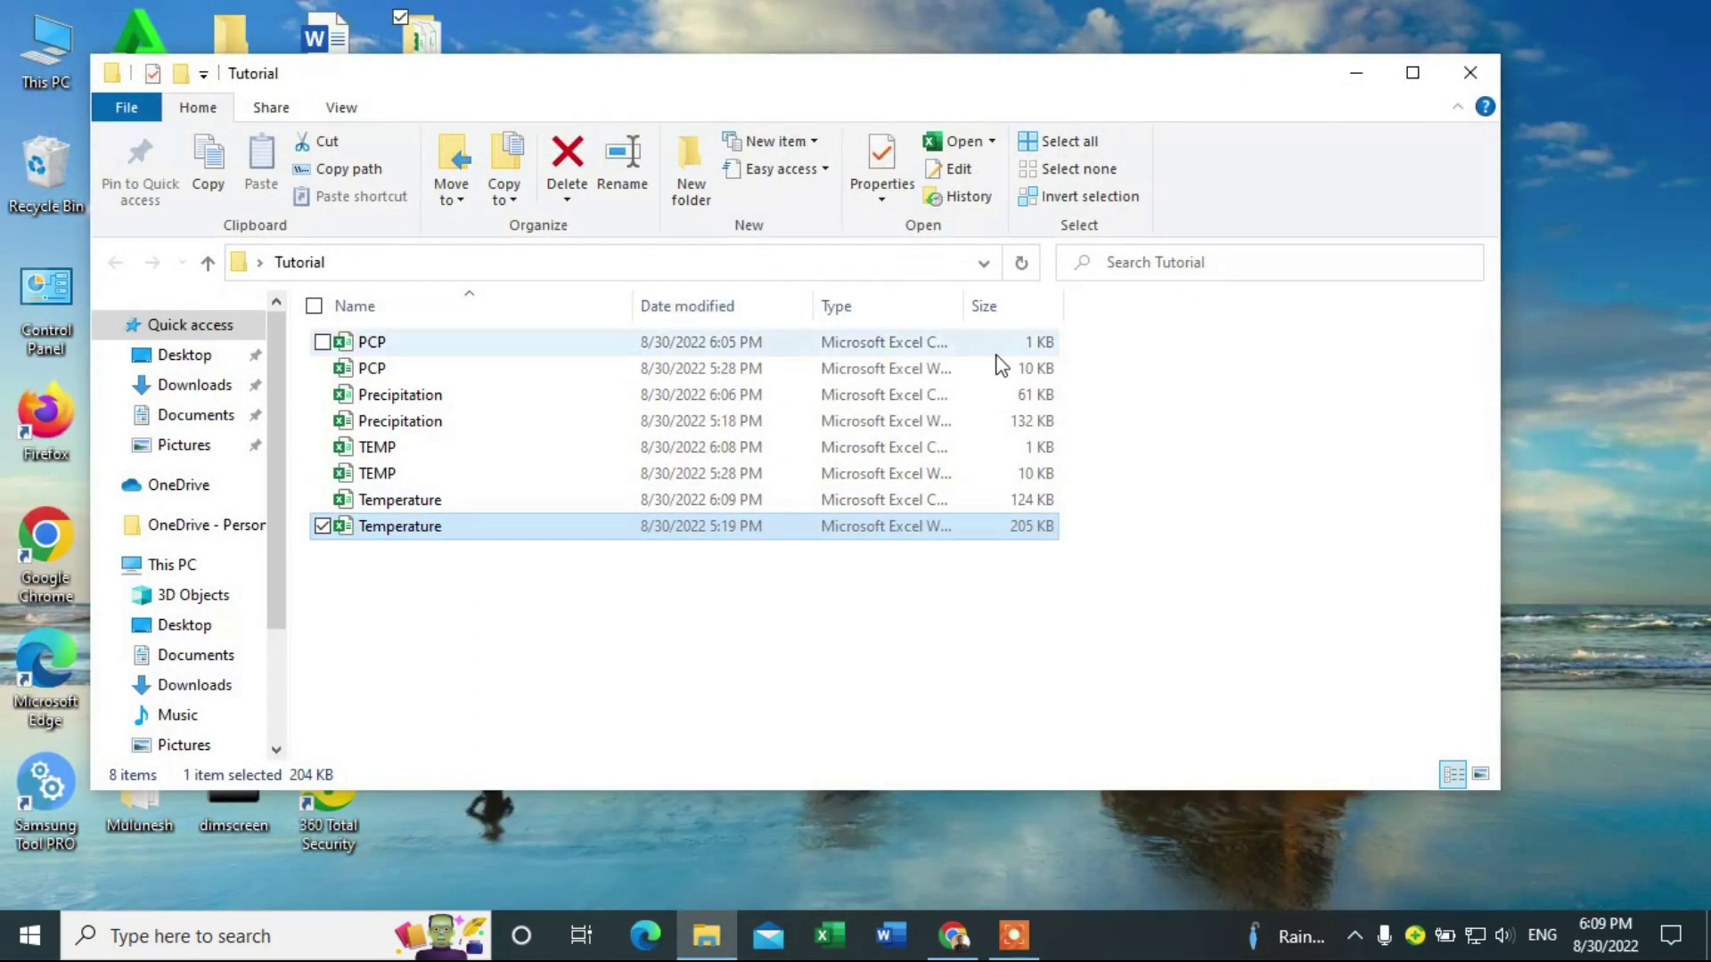
- Close the Tutorial folder window and refresh the desktop
left_click(1481, 60)
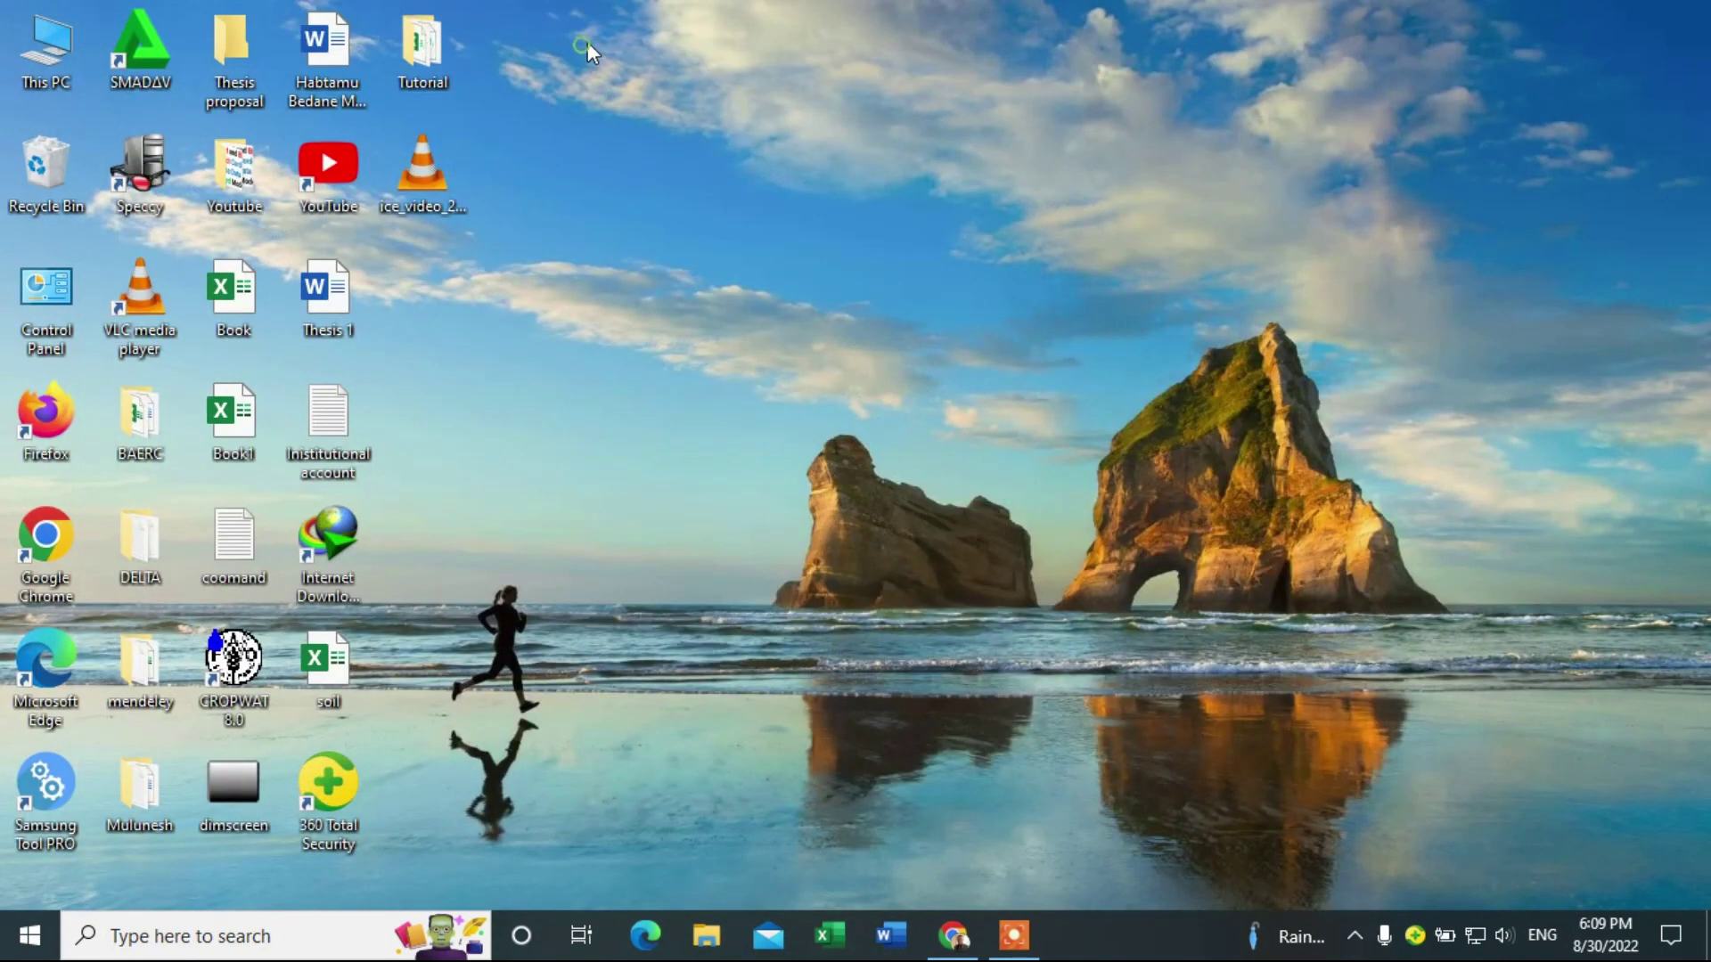
right_click(586, 41)
left_click(664, 117)
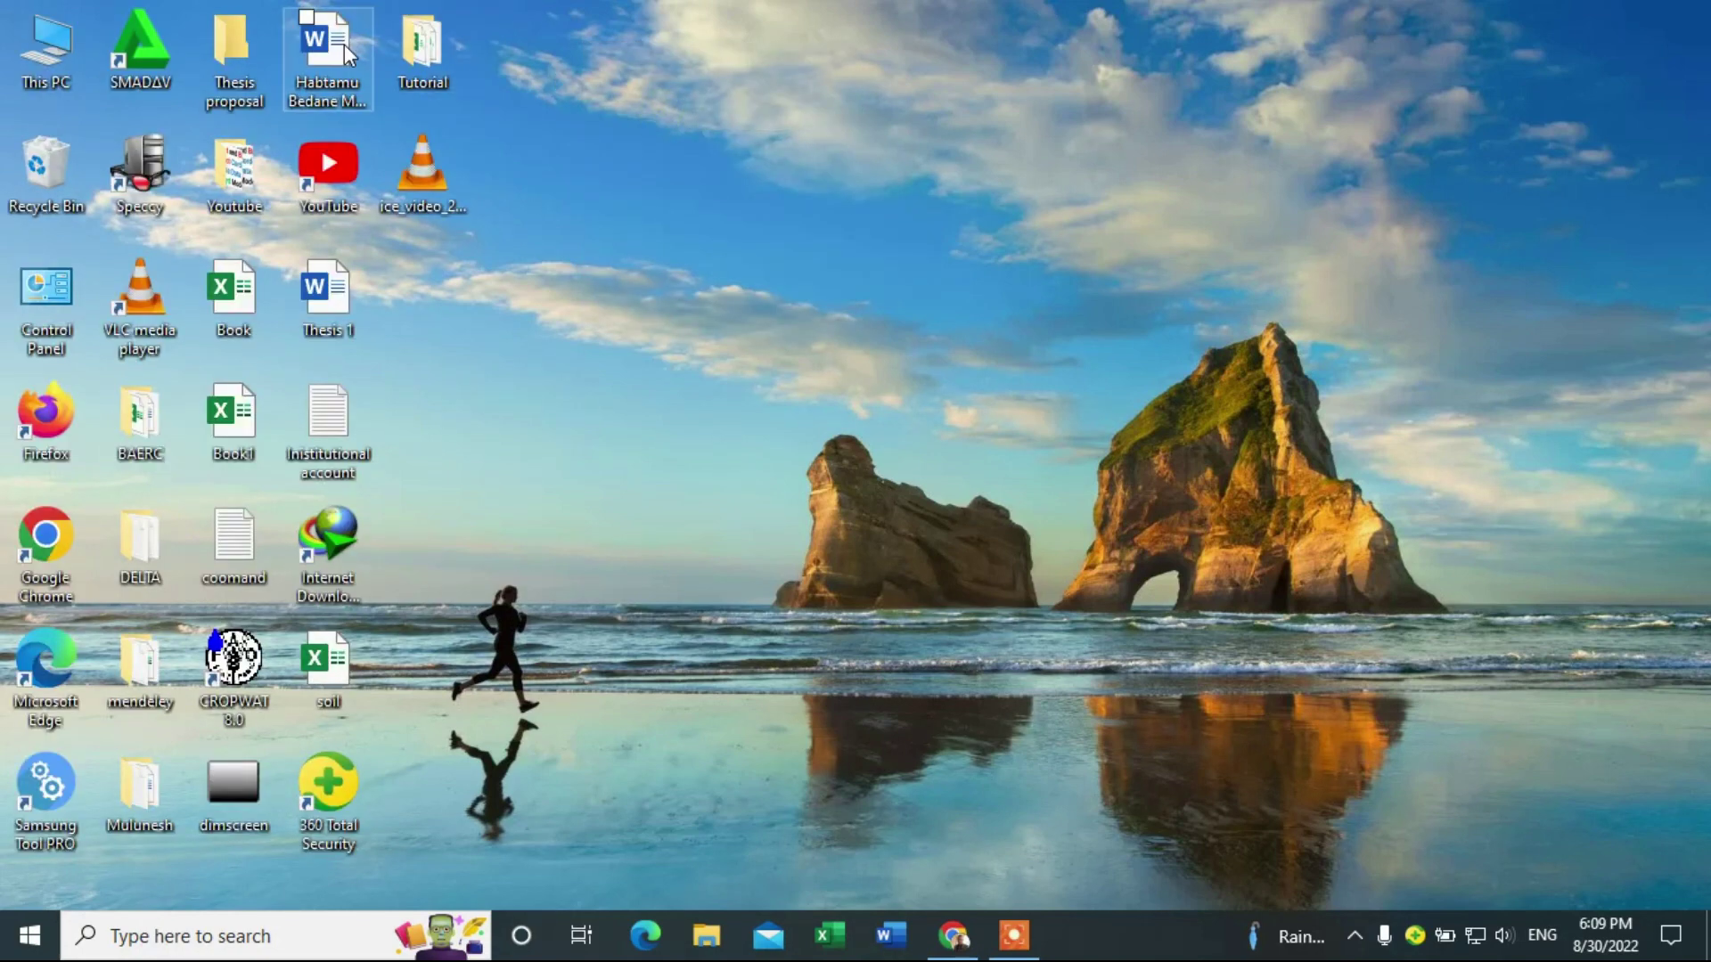
right_click(632, 38)
left_click(720, 117)
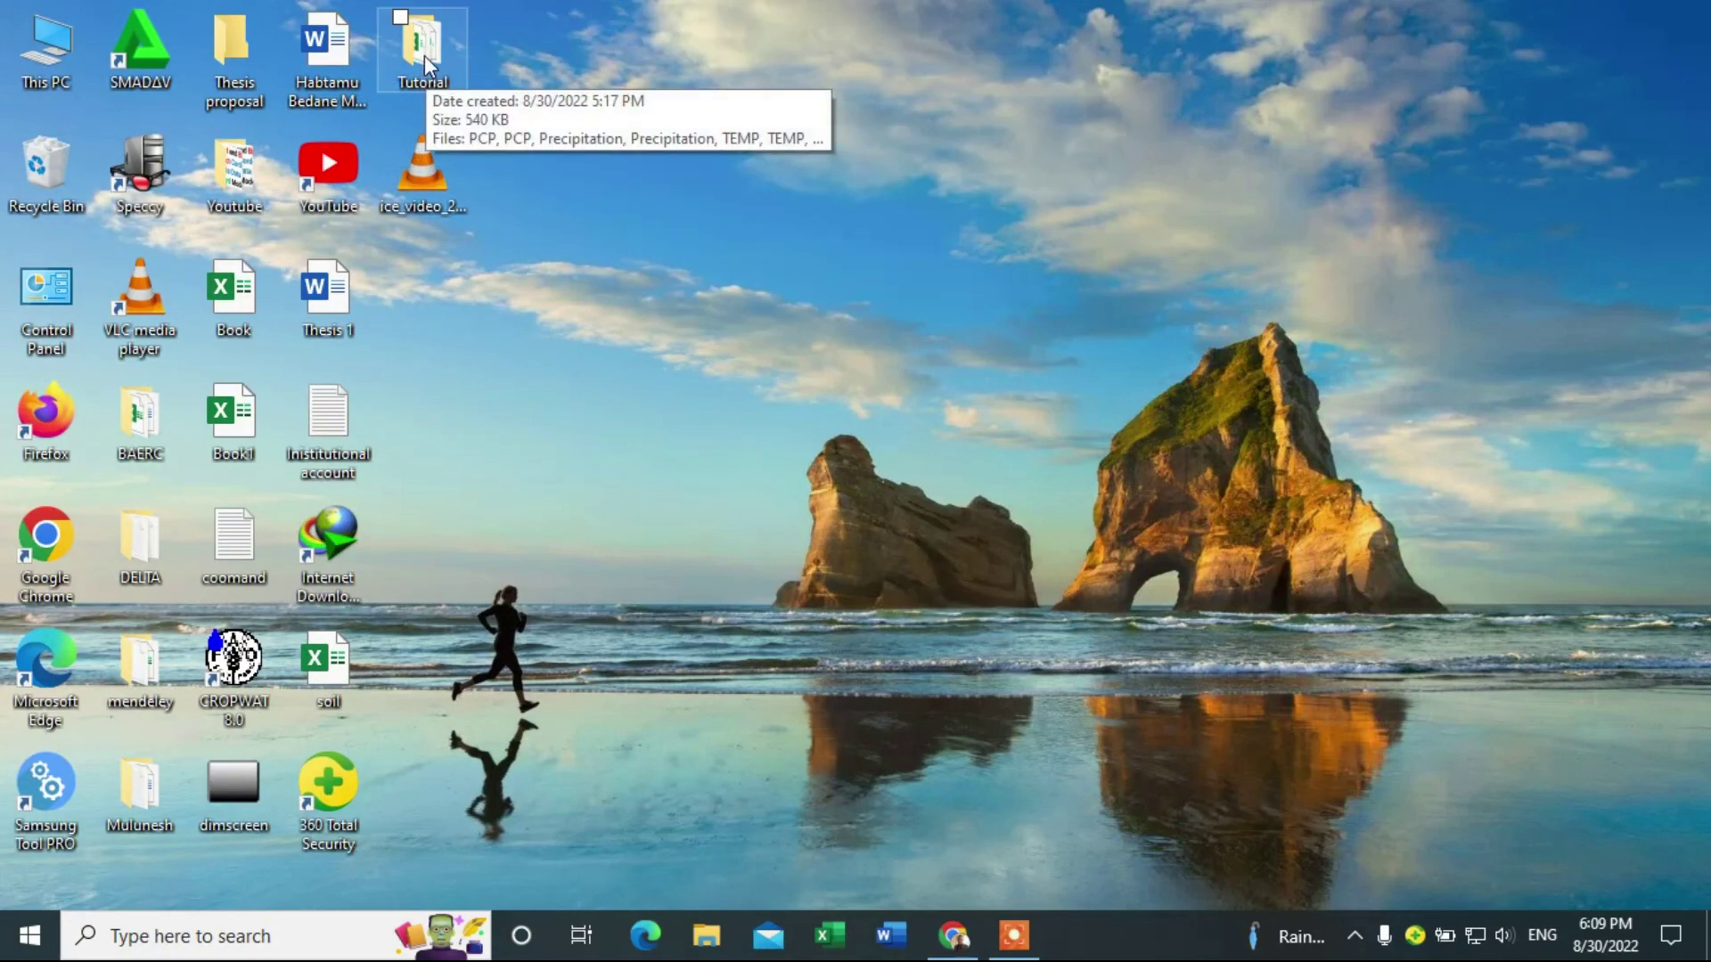
- Open the Tutorial folder from the desktop and turn on the display of file name extensions
double_click(422, 48)
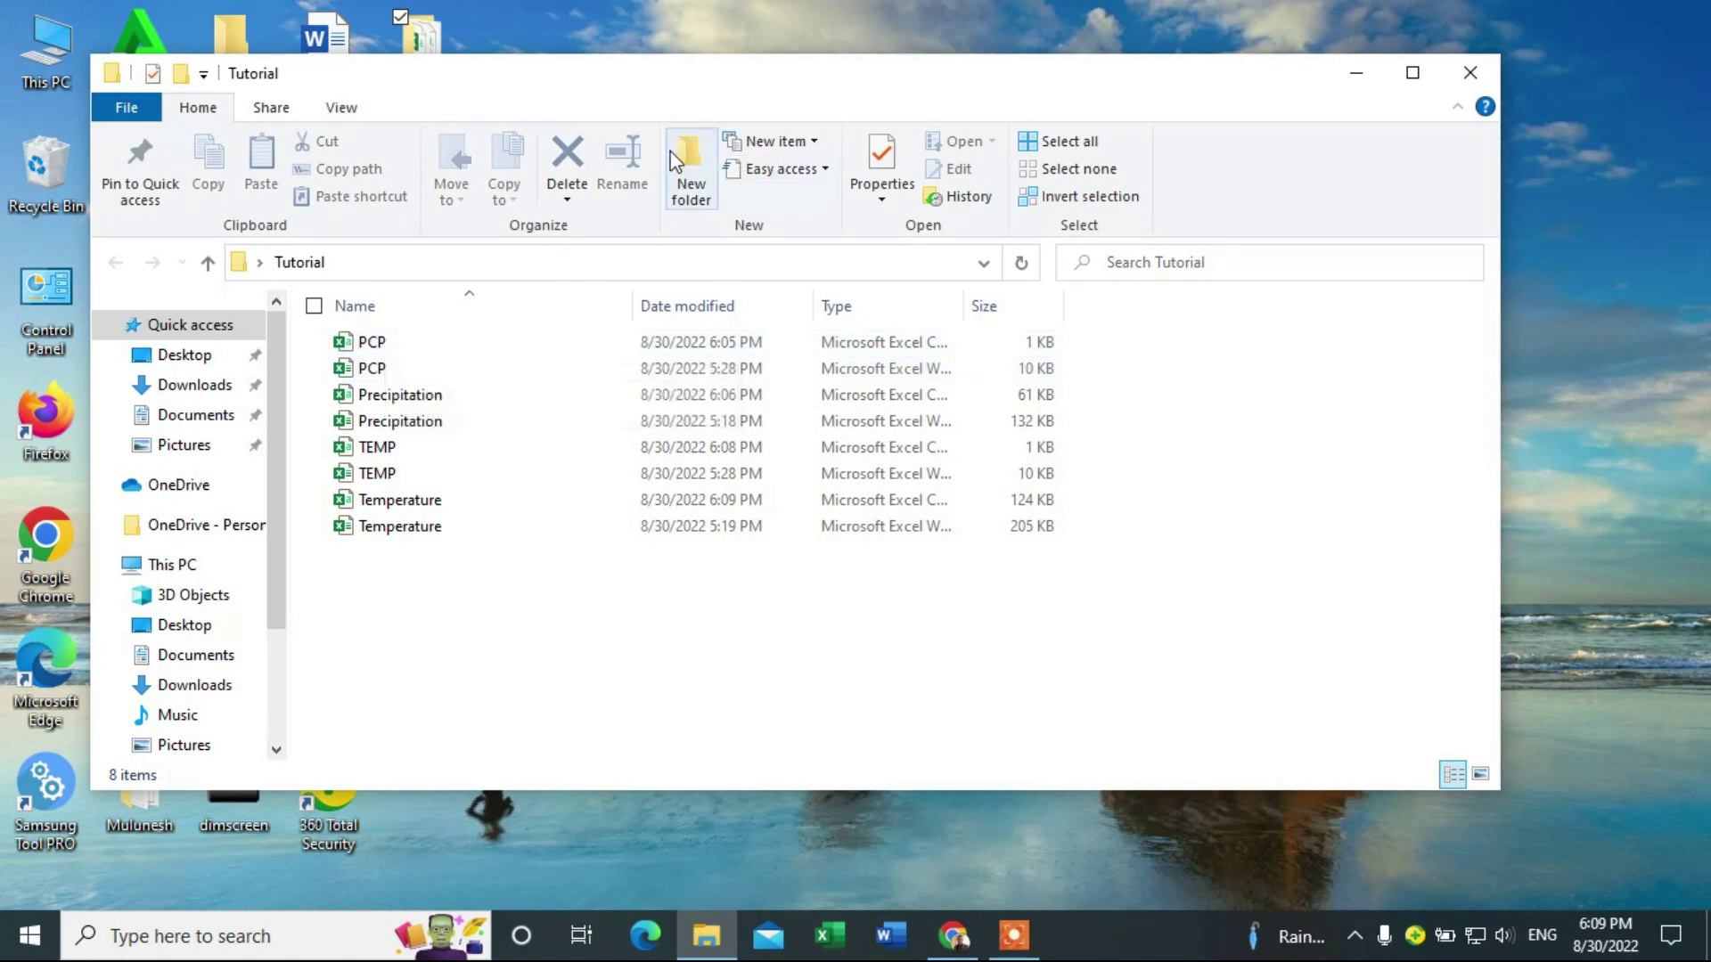
left_click(340, 108)
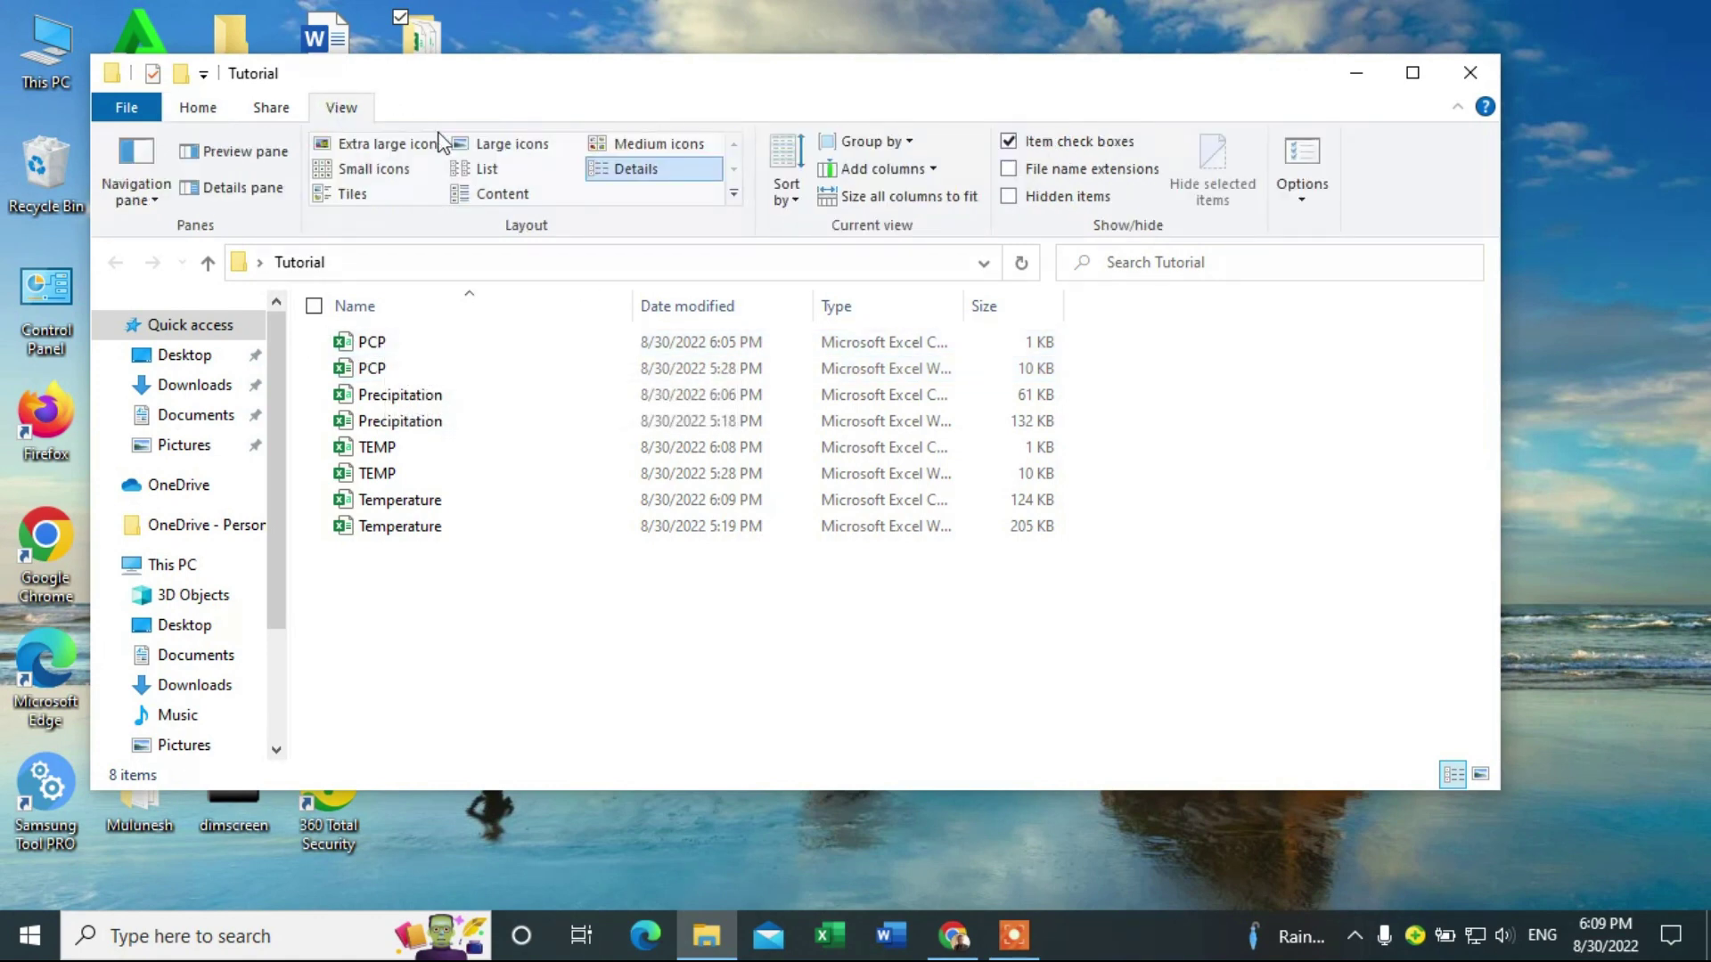
left_click(1010, 172)
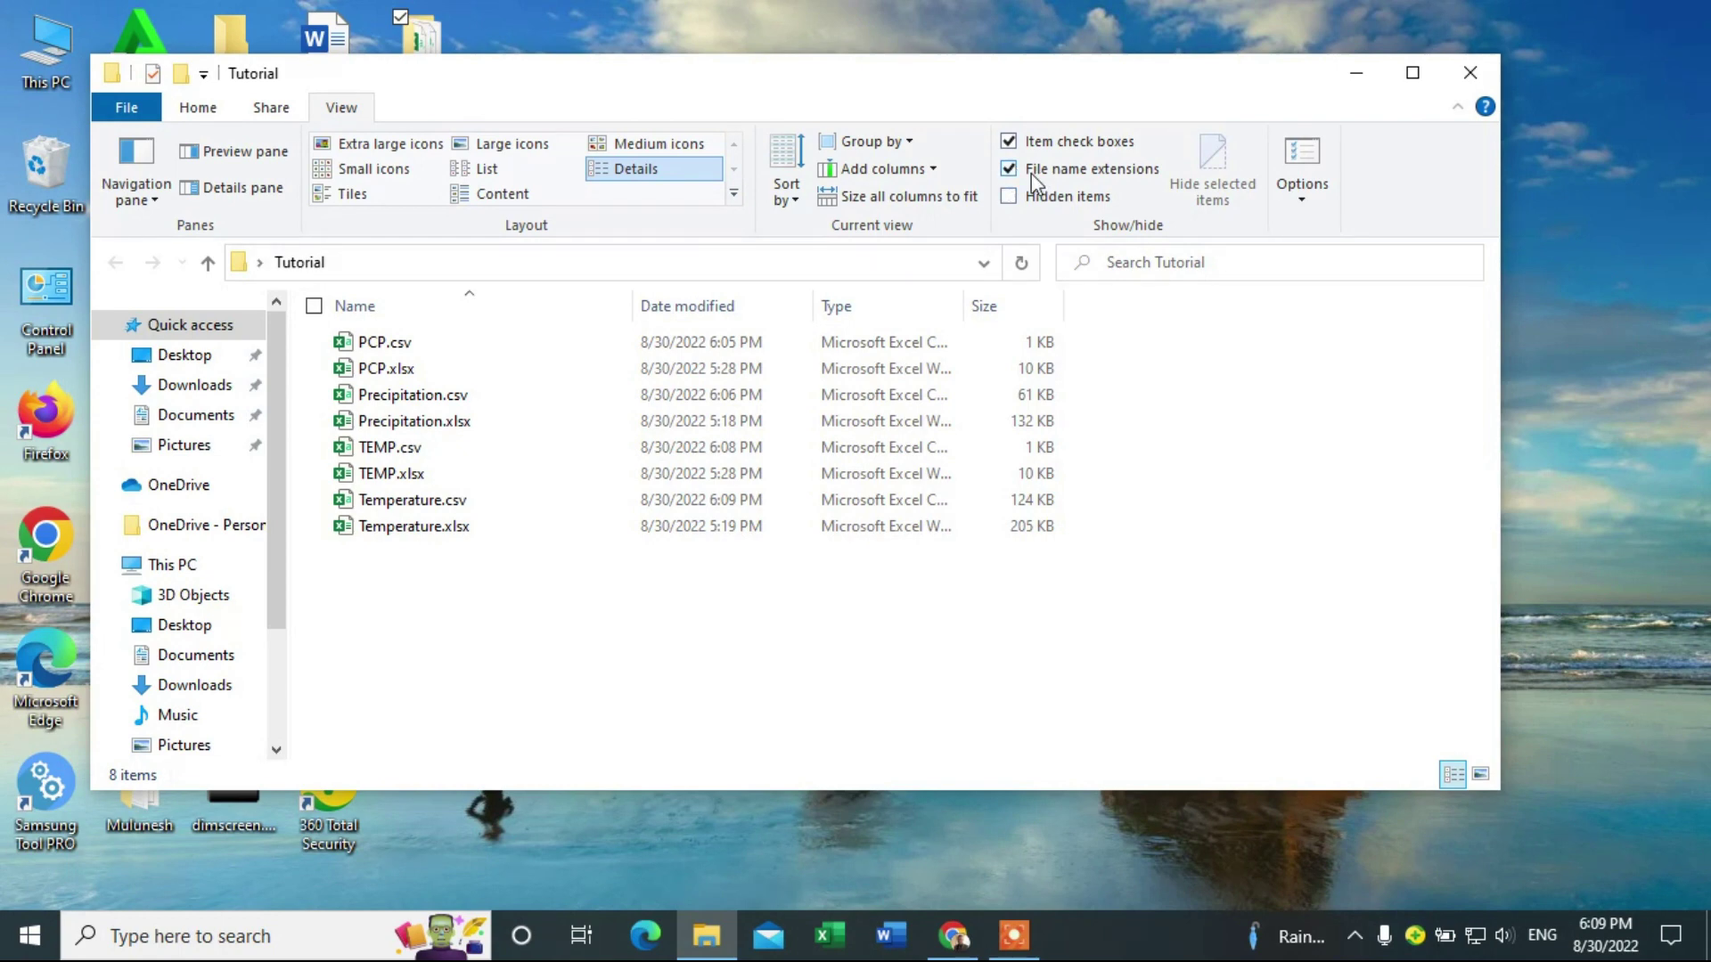
- Rename PCP.csv in the Tutorial folder to PCP.txt, accepting the change of file extension
left_click(415, 358)
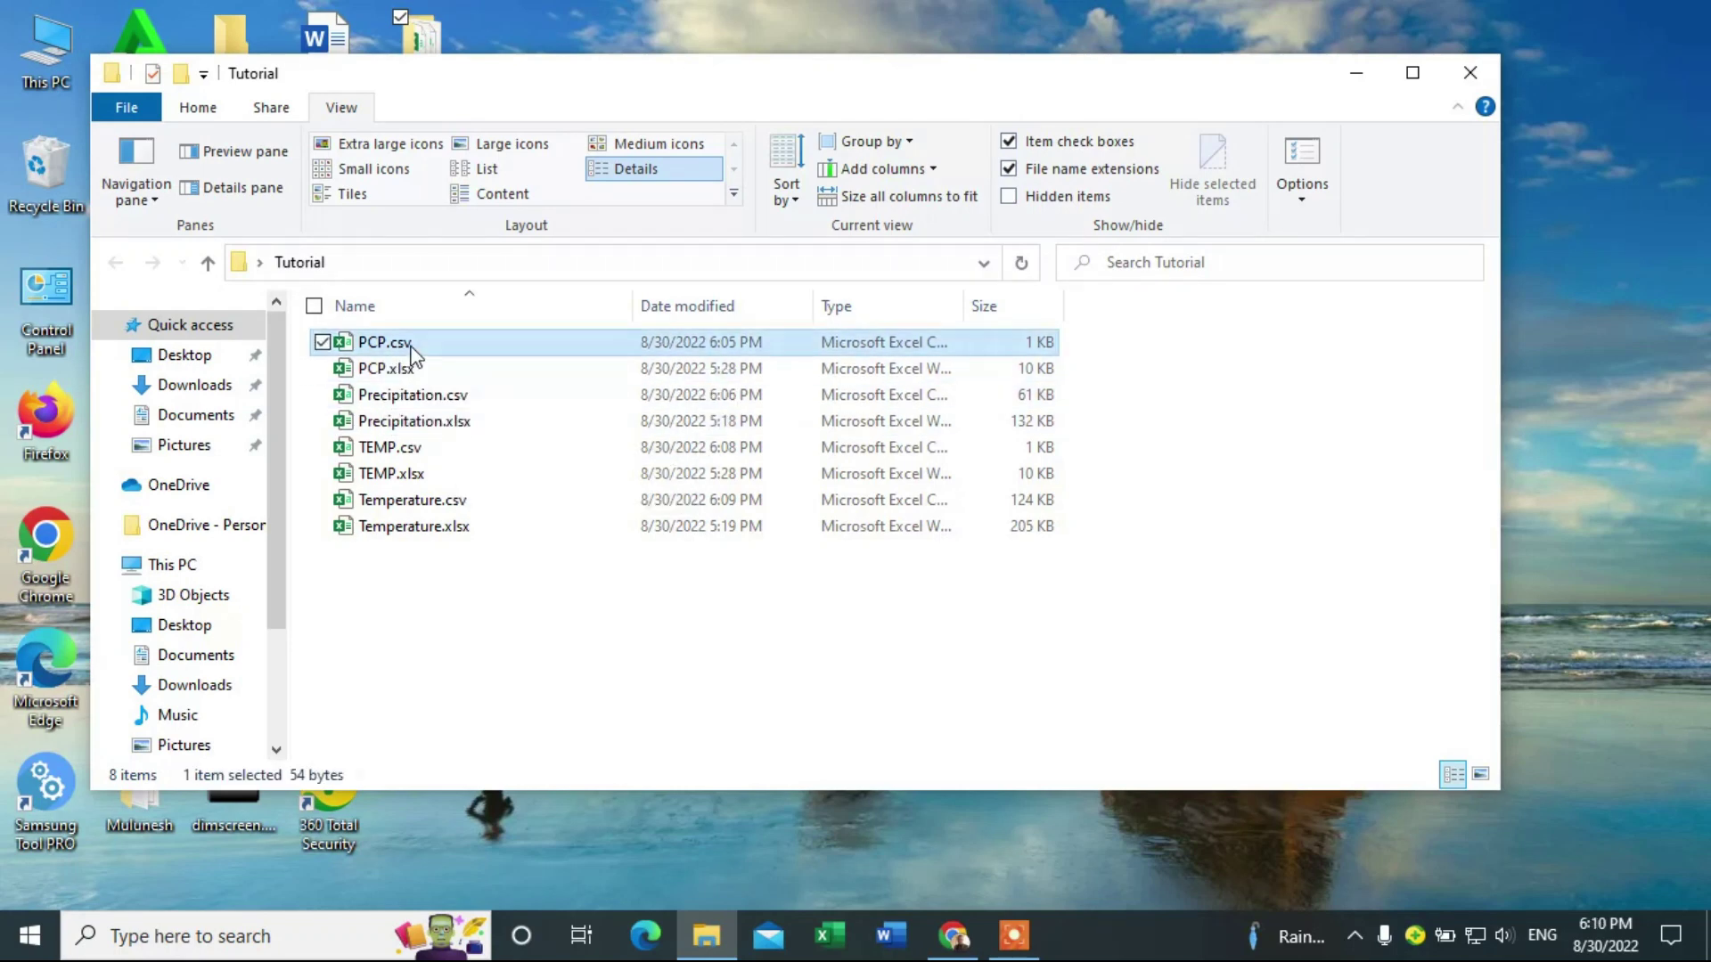
right_click(412, 344)
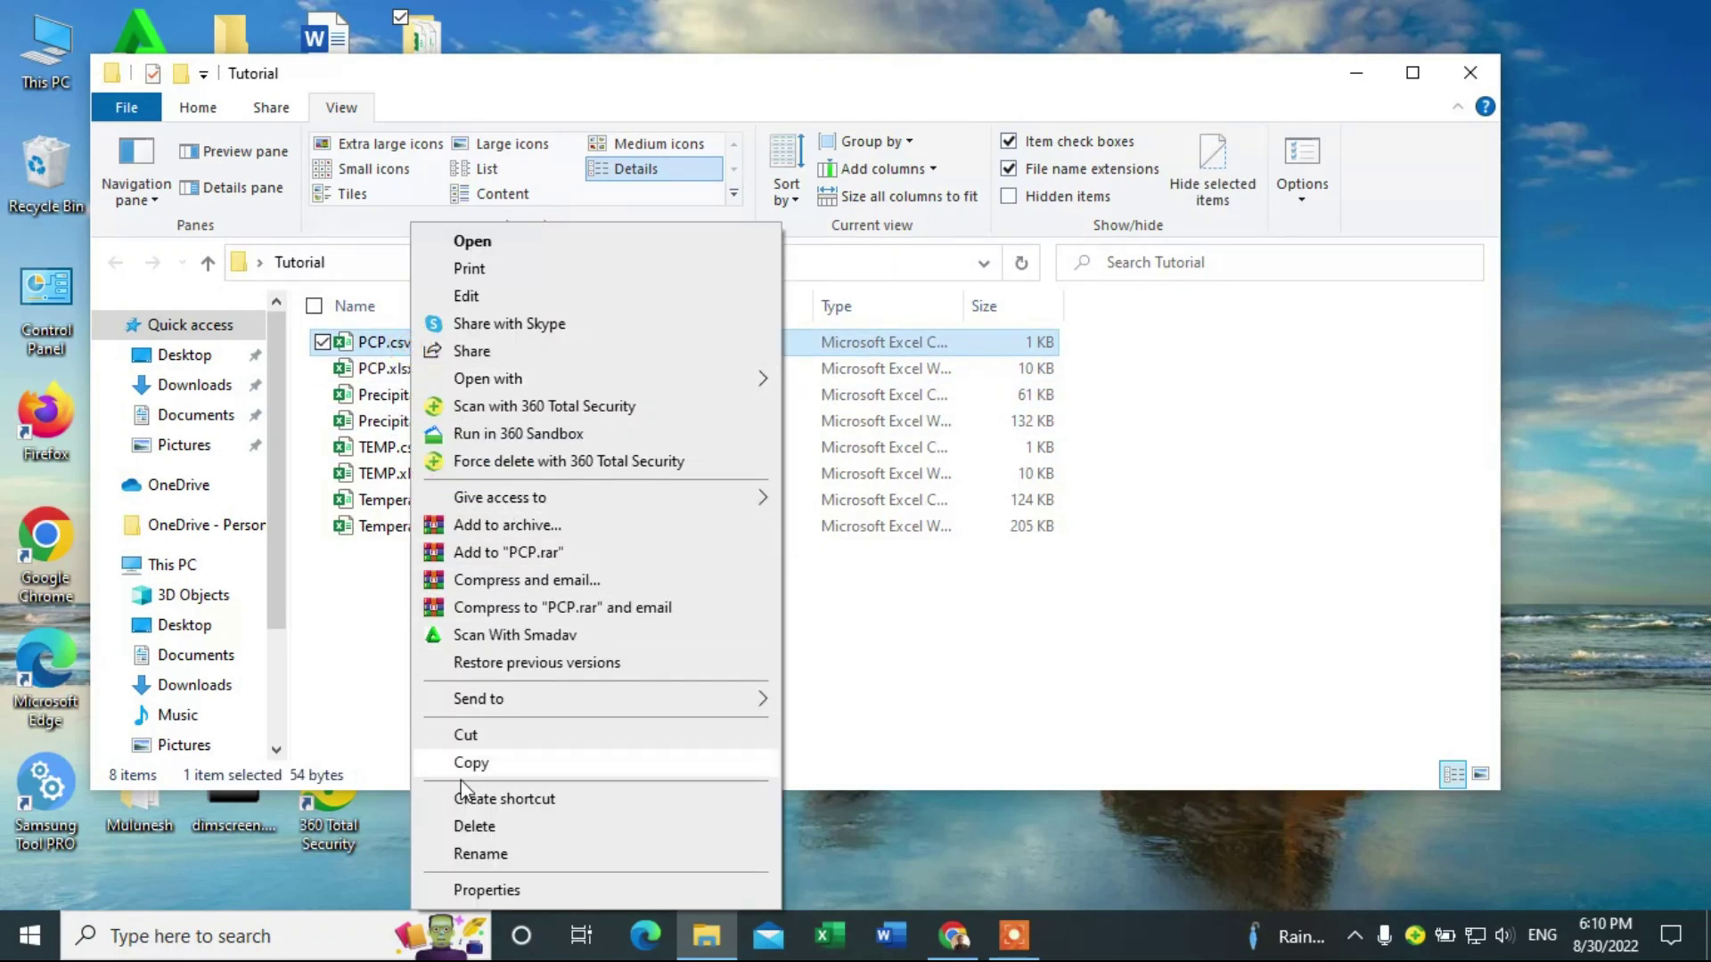
left_click(473, 854)
left_click(428, 335)
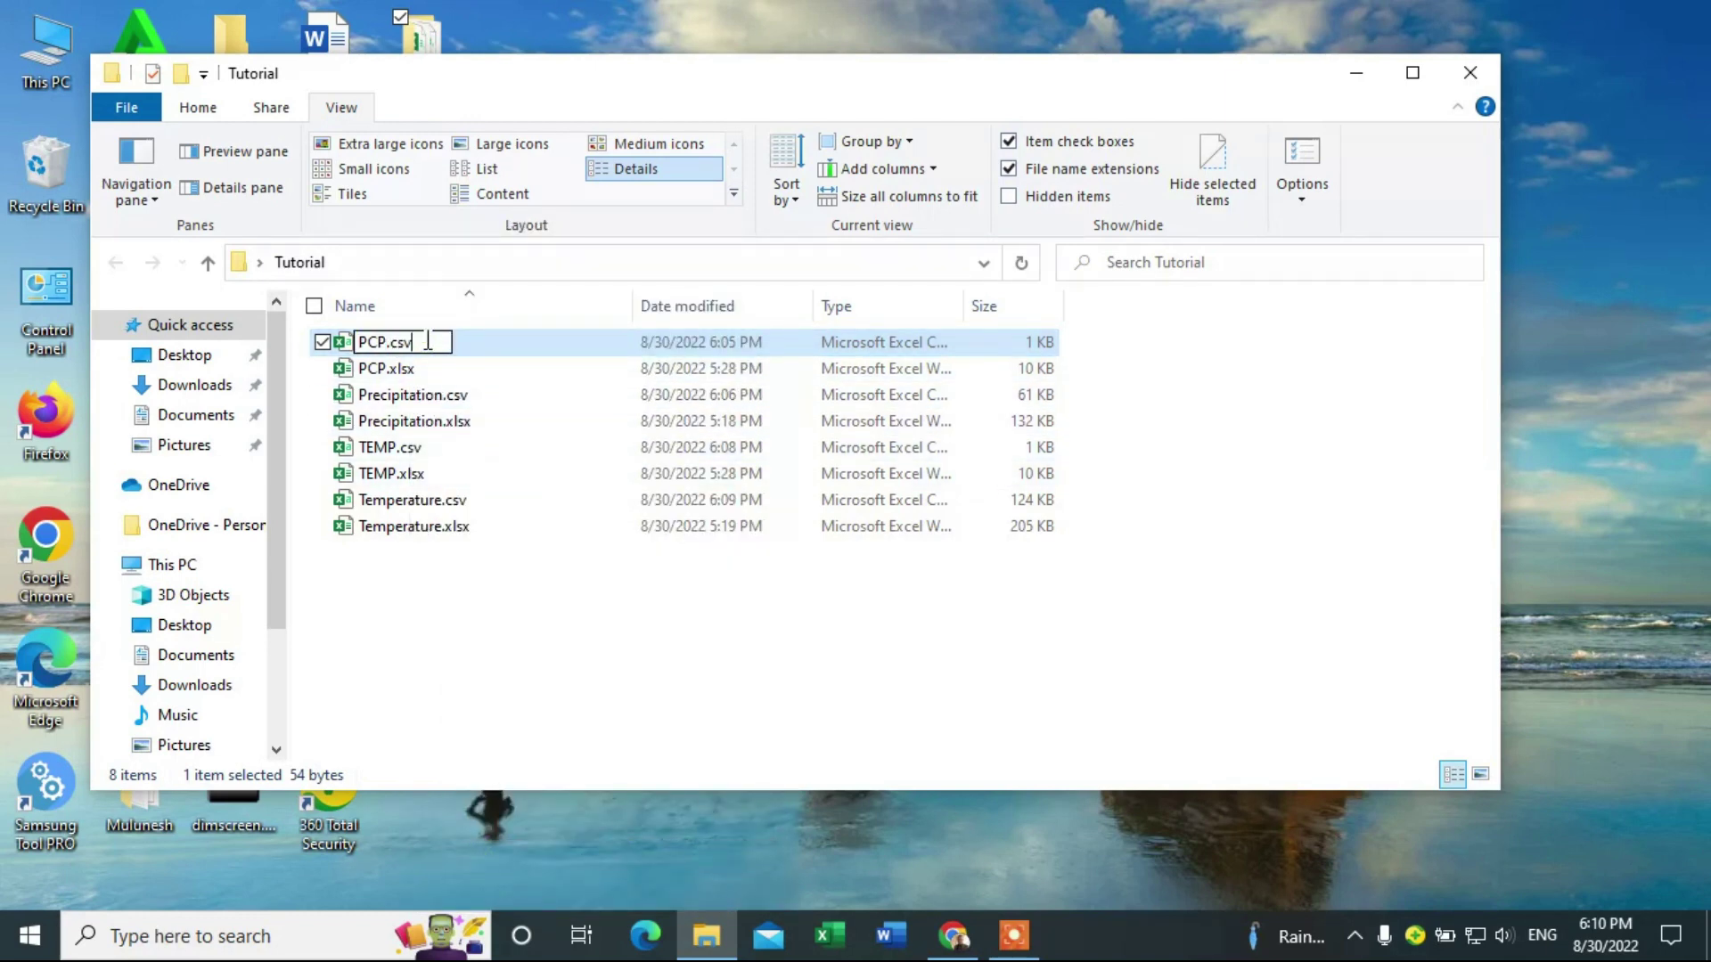
key("BackSpace")
key("Return")
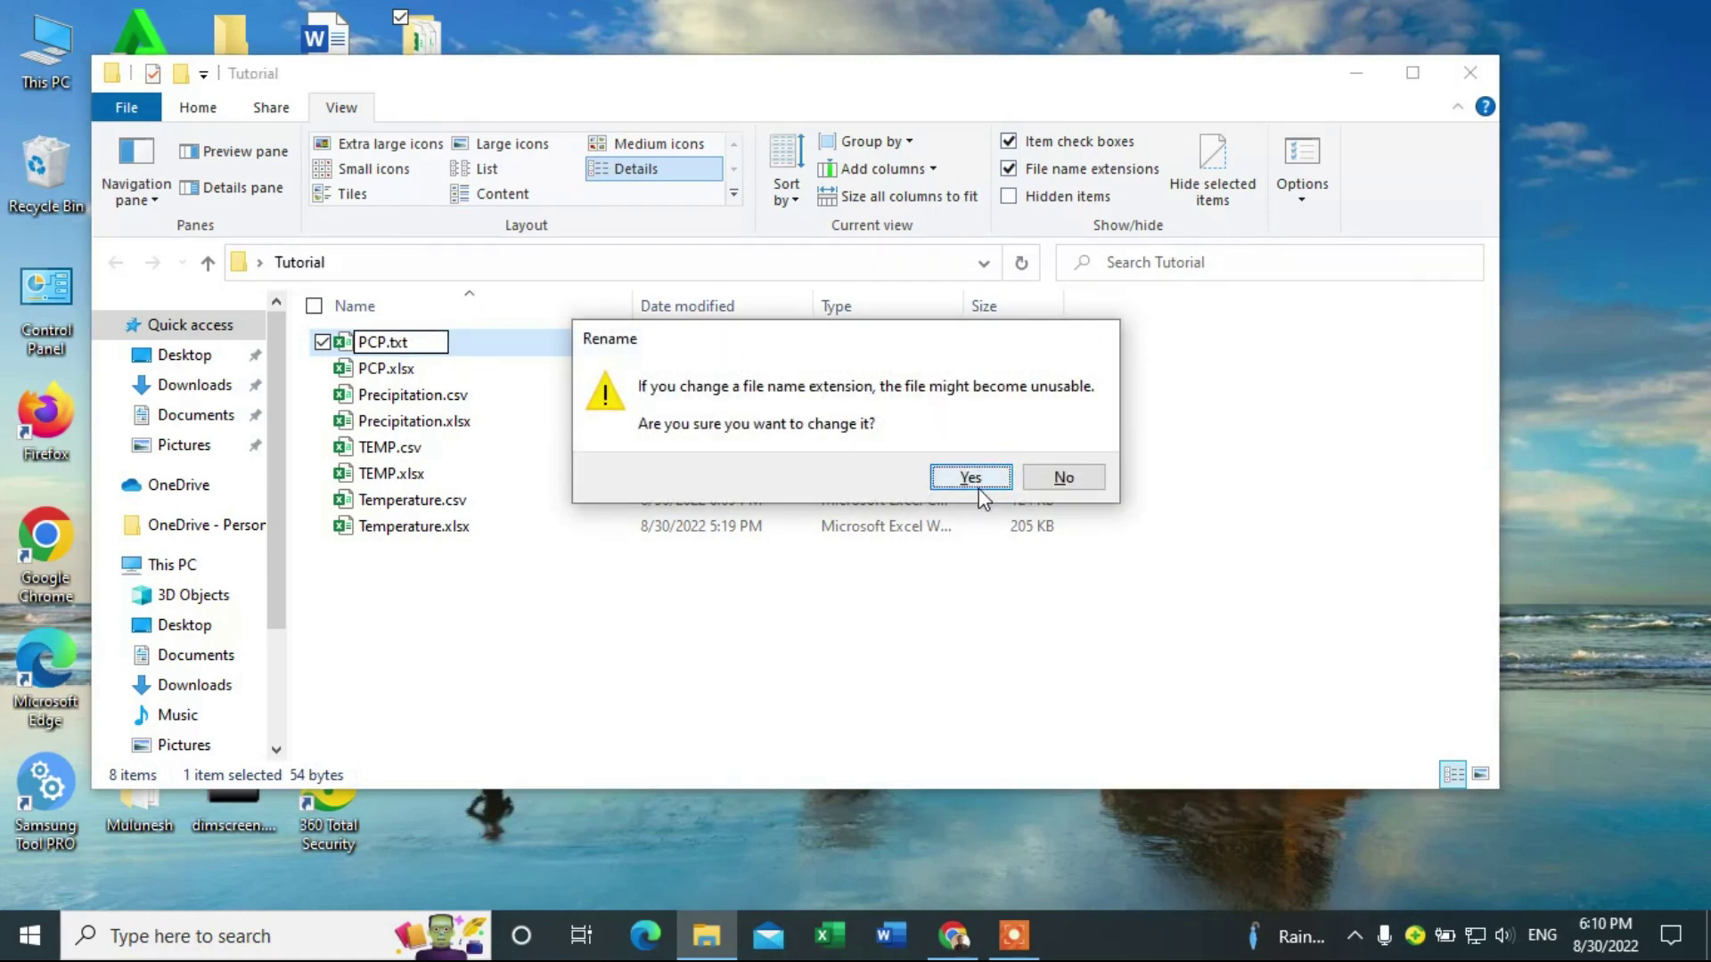
left_click(972, 478)
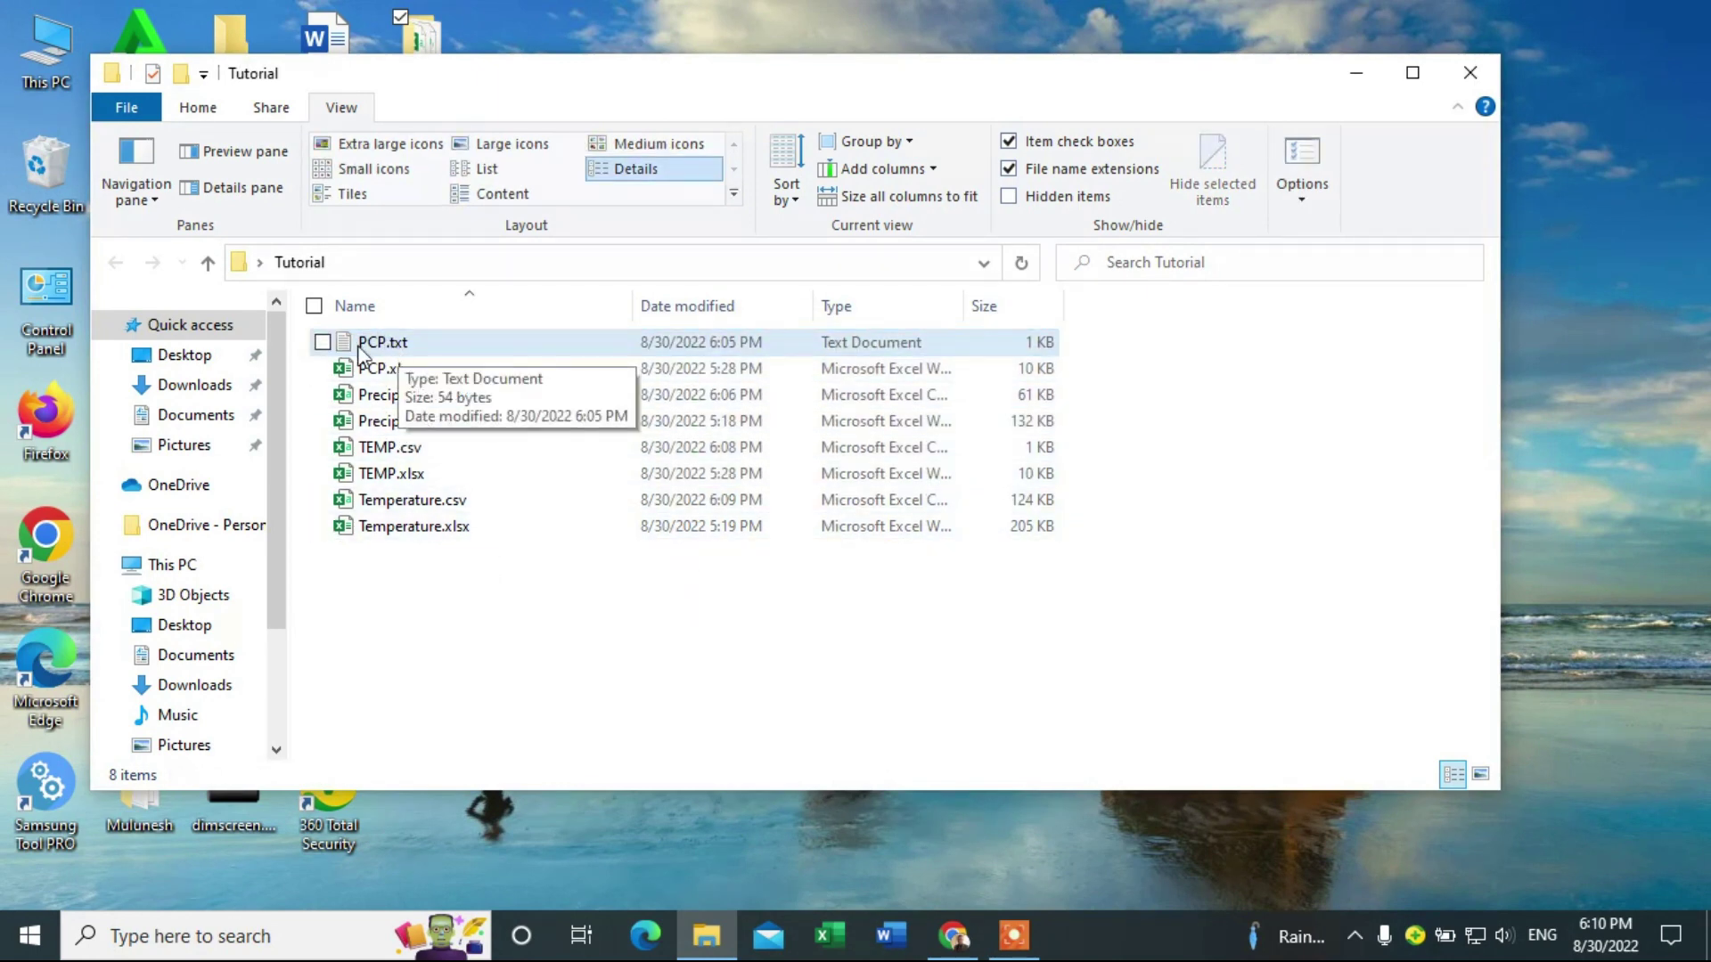
- Open PCP.txt in Notepad, examine its comma-separated heading and station lines, and close it
double_click(386, 344)
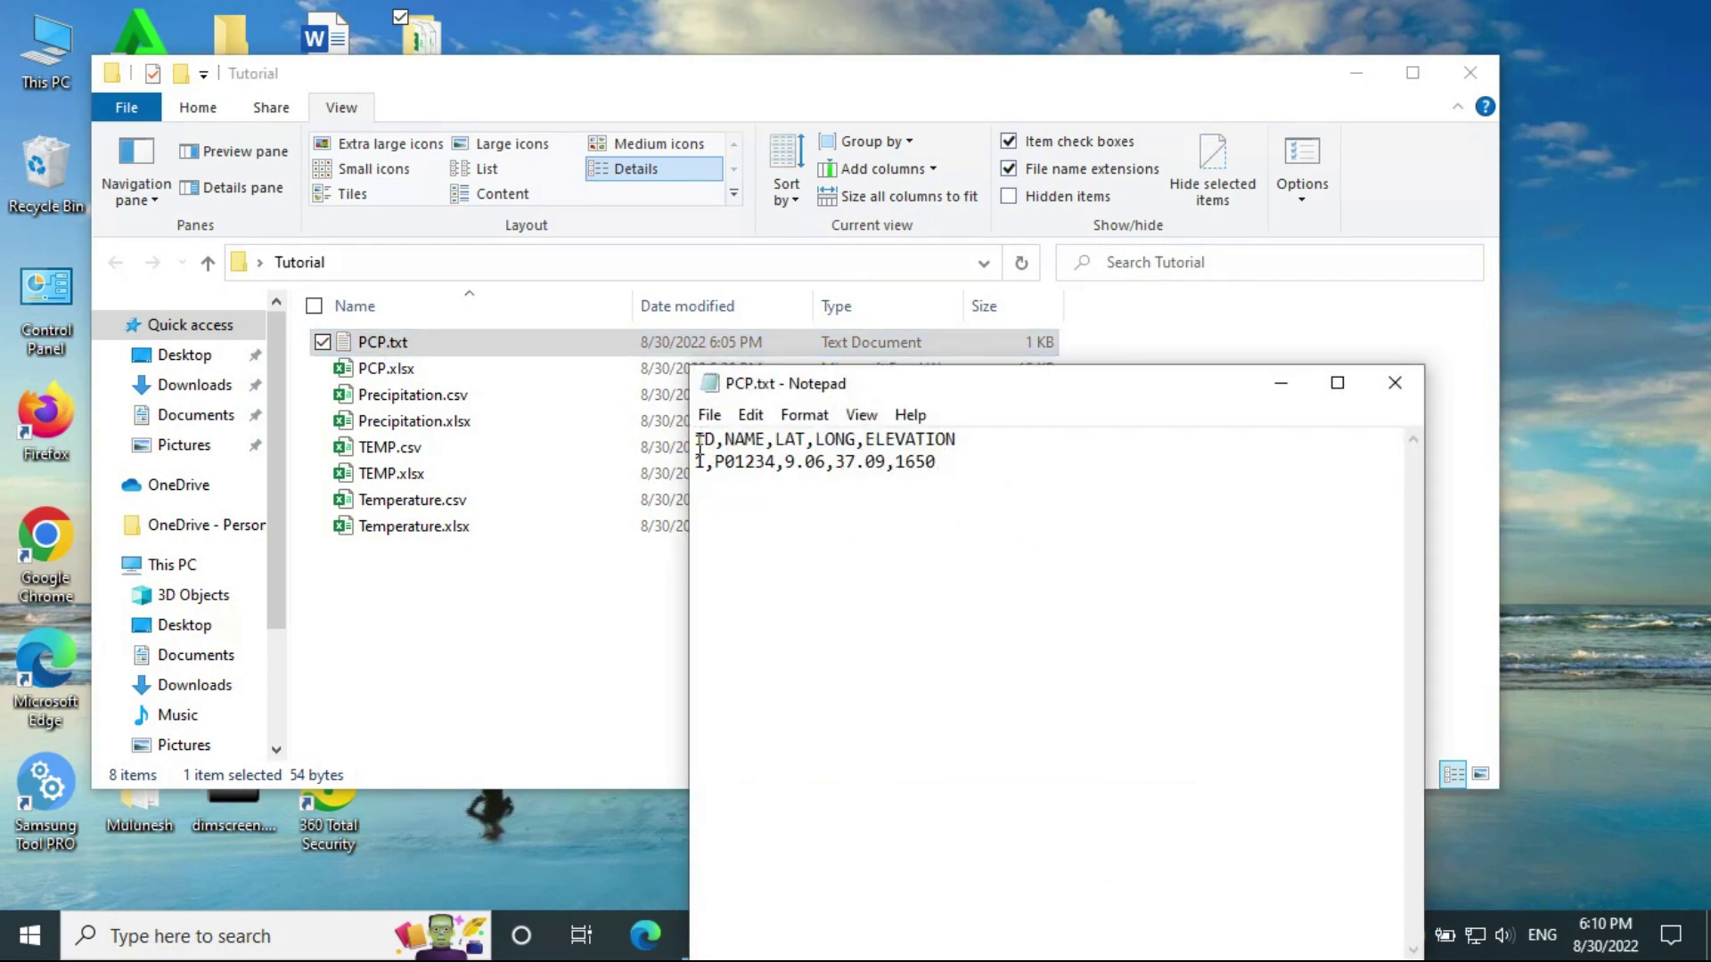
left_click_drag(698, 446, 979, 448)
left_click(972, 471)
key("ctrl+a")
left_click(909, 495)
left_click(1395, 383)
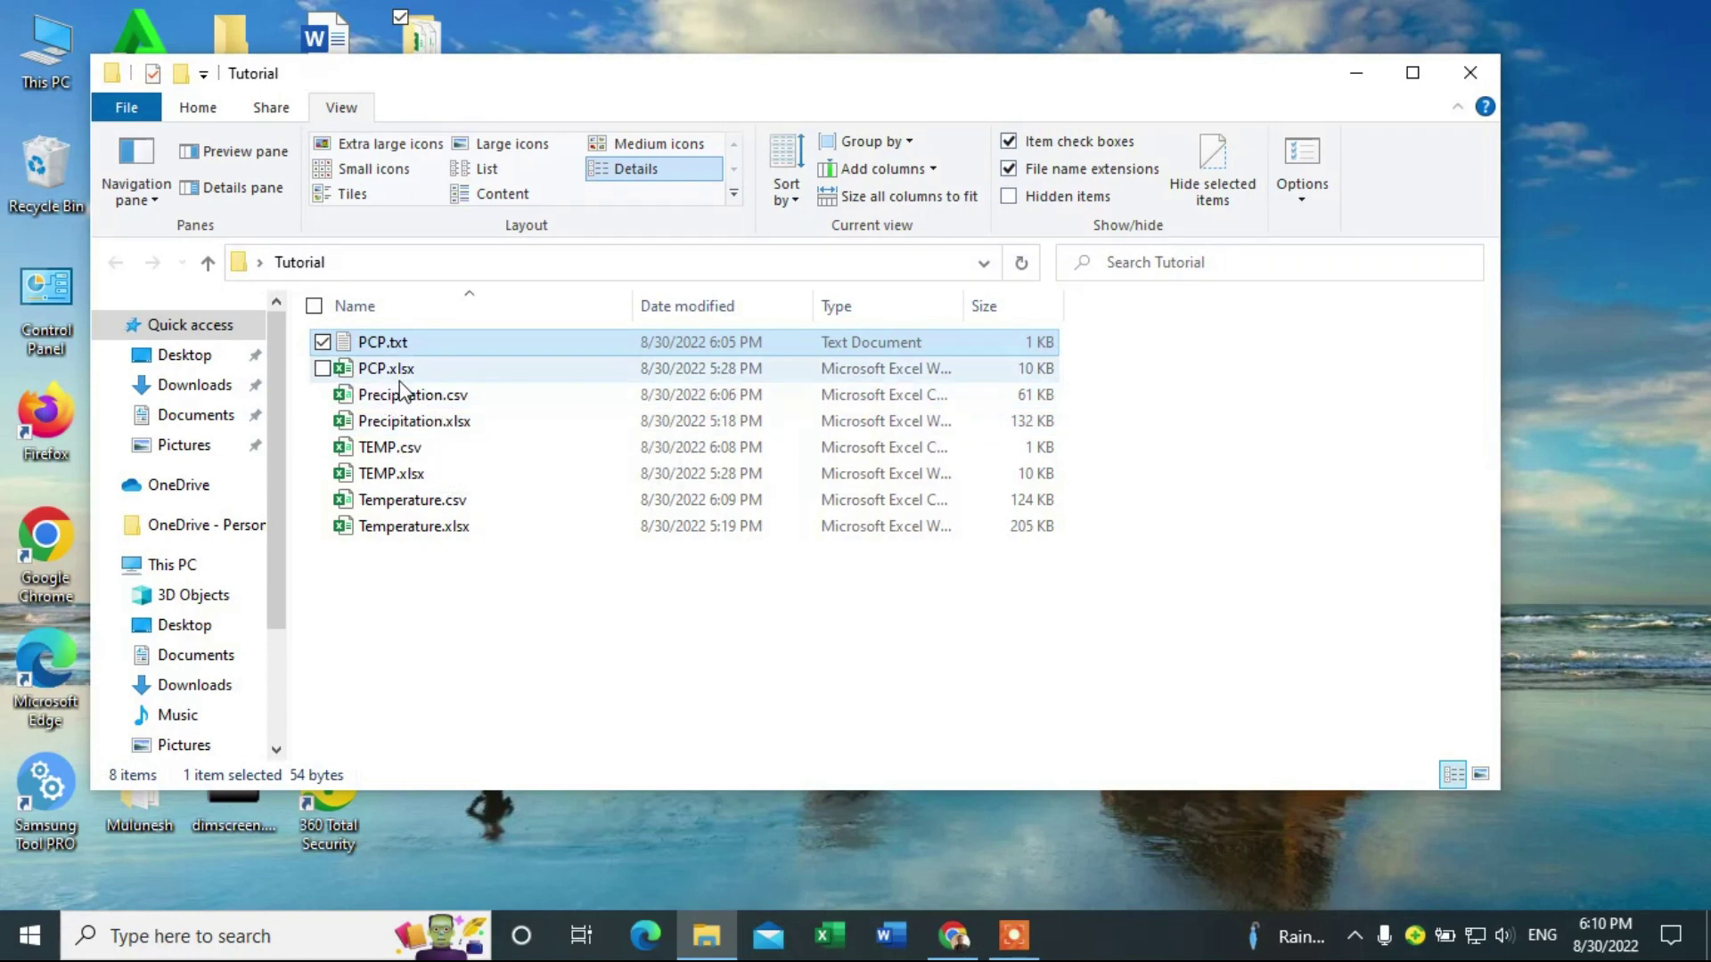
- Rename Precipitation.csv in the Tutorial folder to Precipitation.txt, accepting the change of file extension
left_click(442, 395)
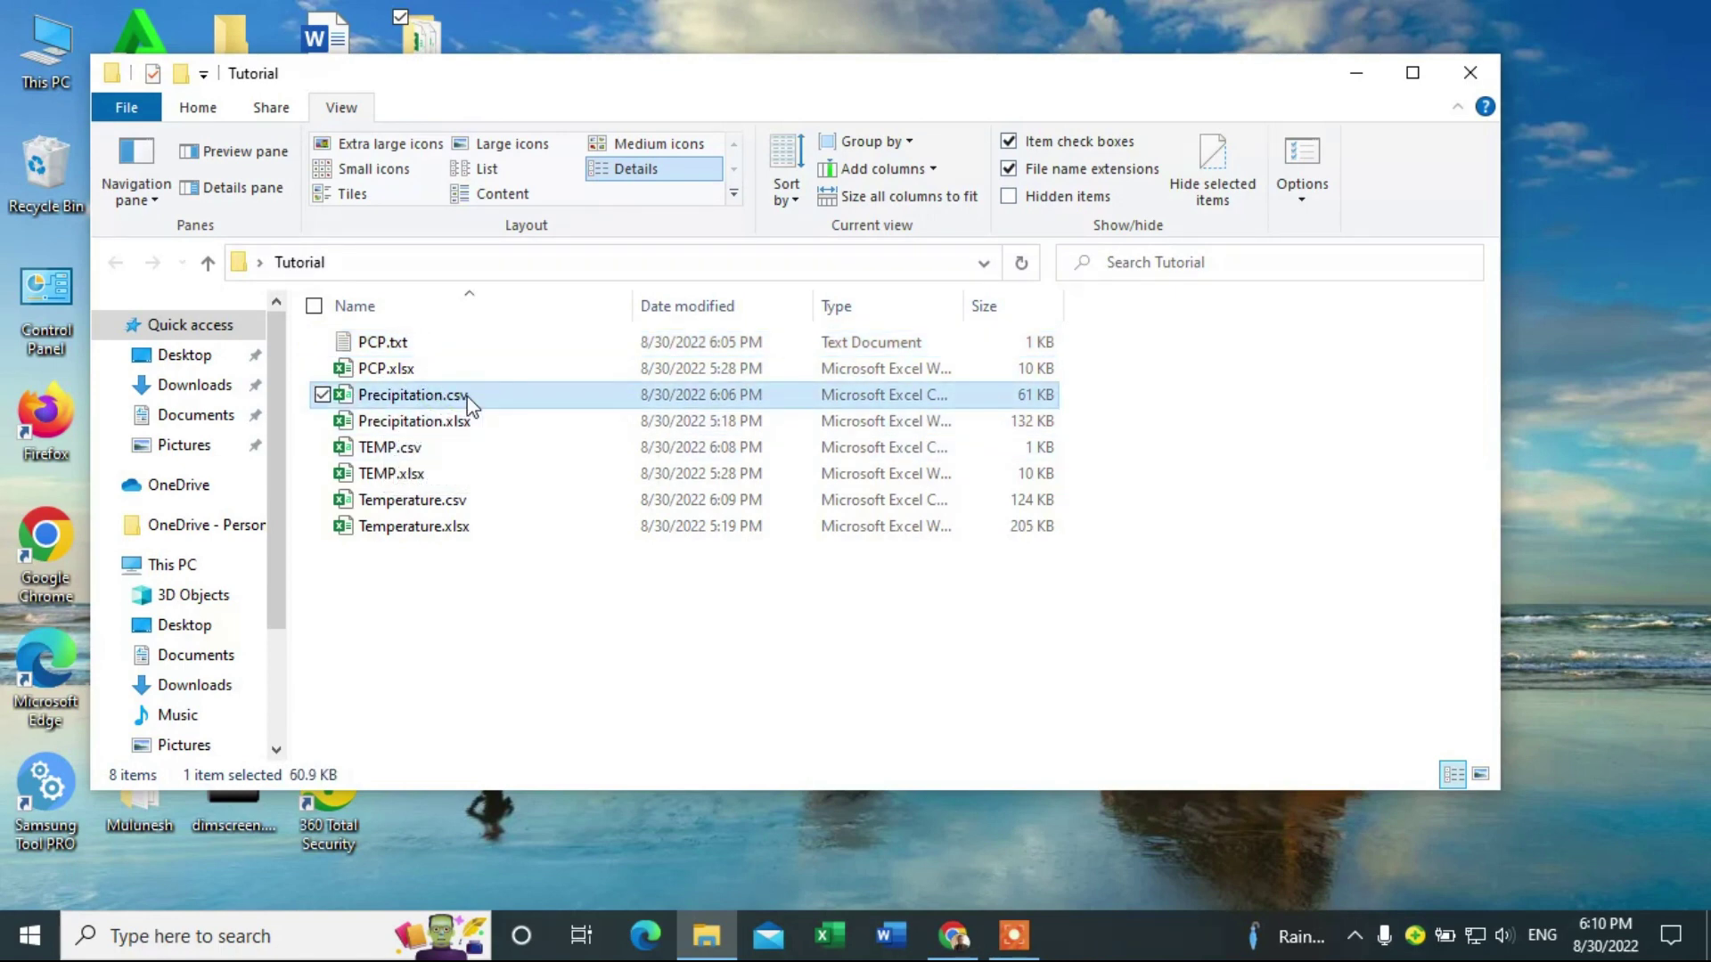
right_click(468, 402)
left_click(547, 858)
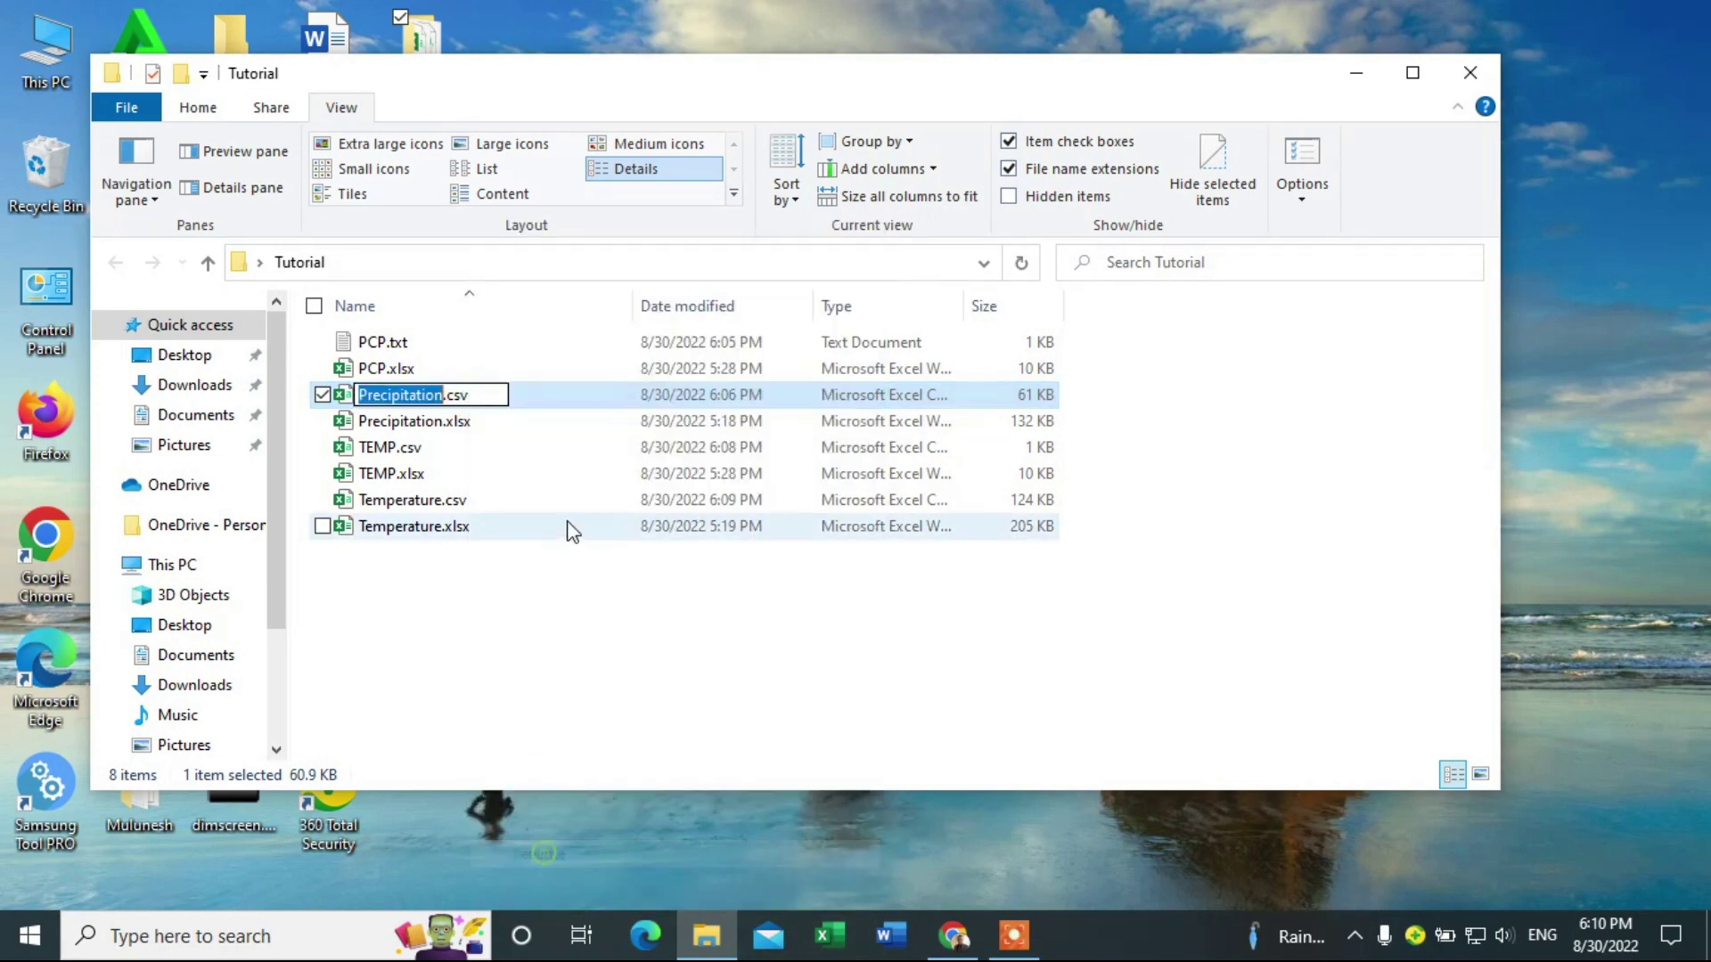
left_click(481, 400)
key("BackSpace")
type("txt")
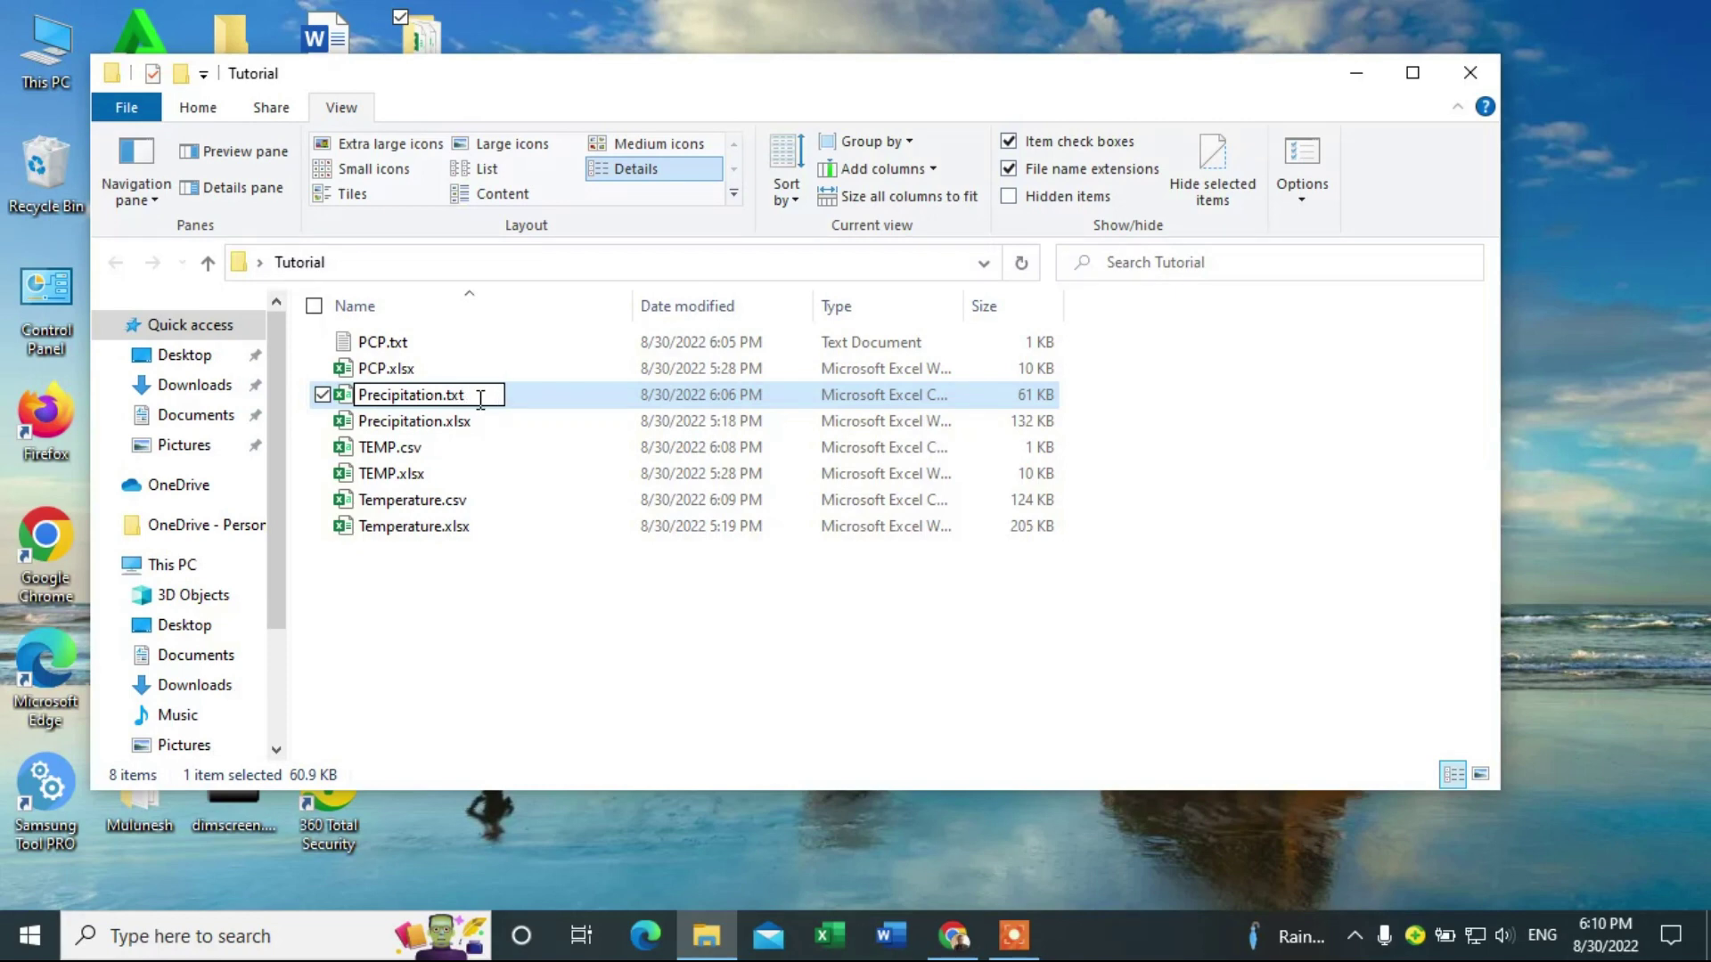
key("Return")
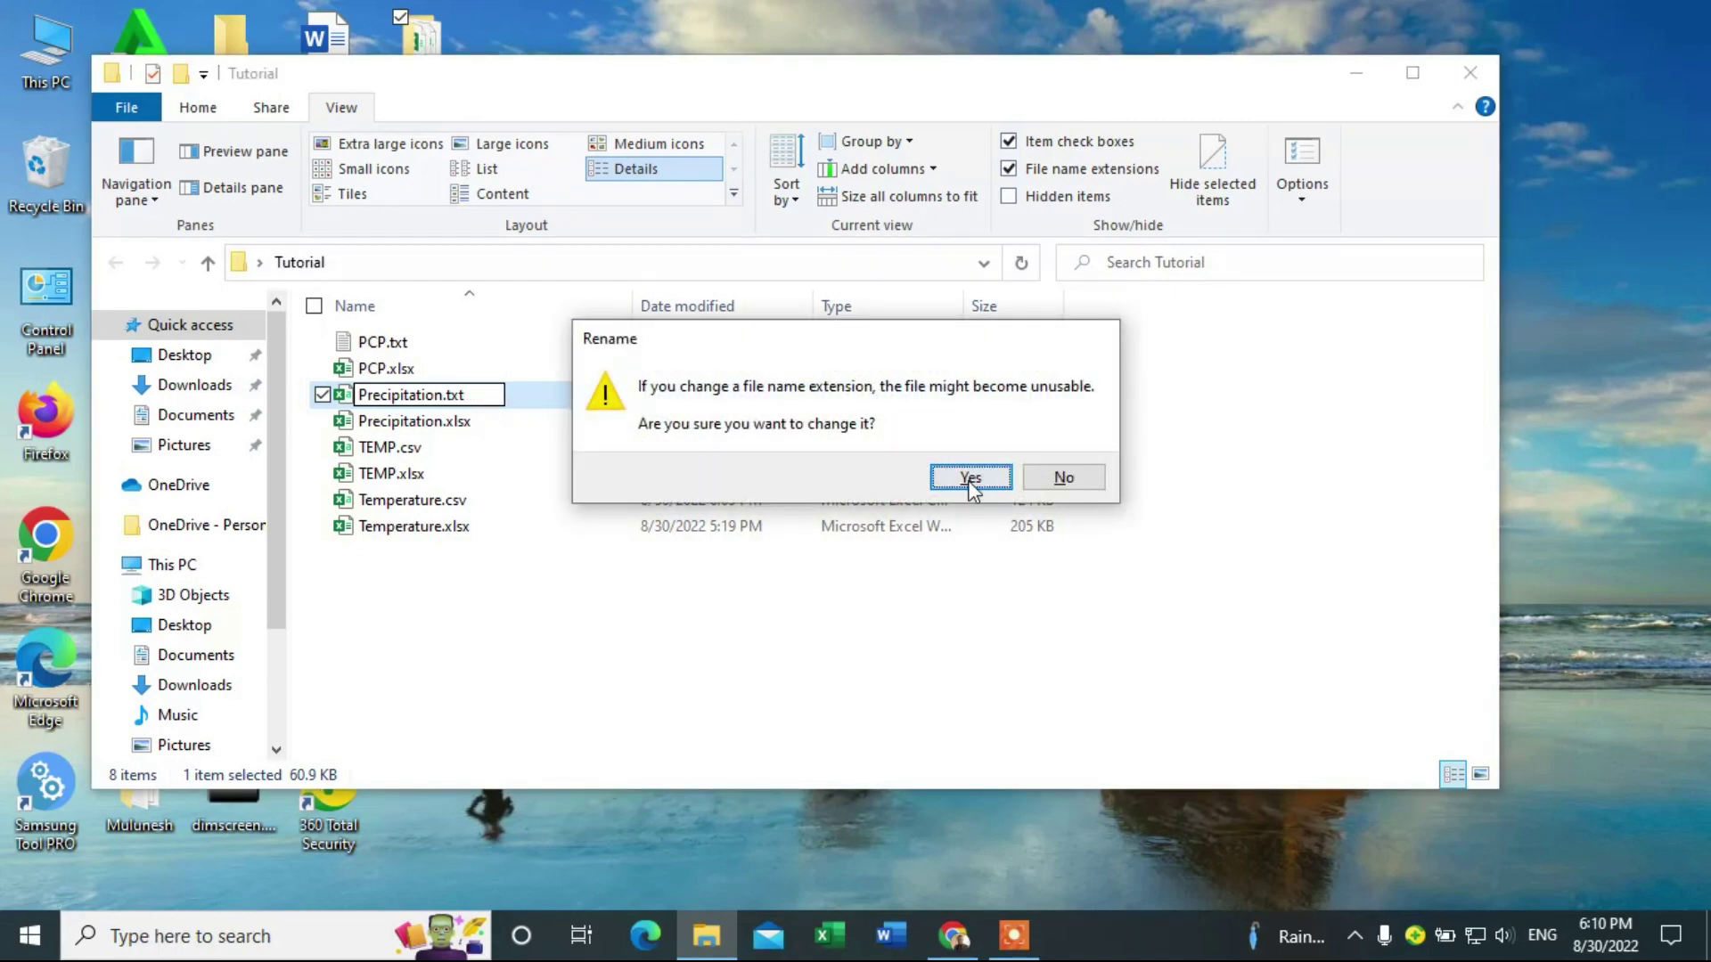
left_click(971, 479)
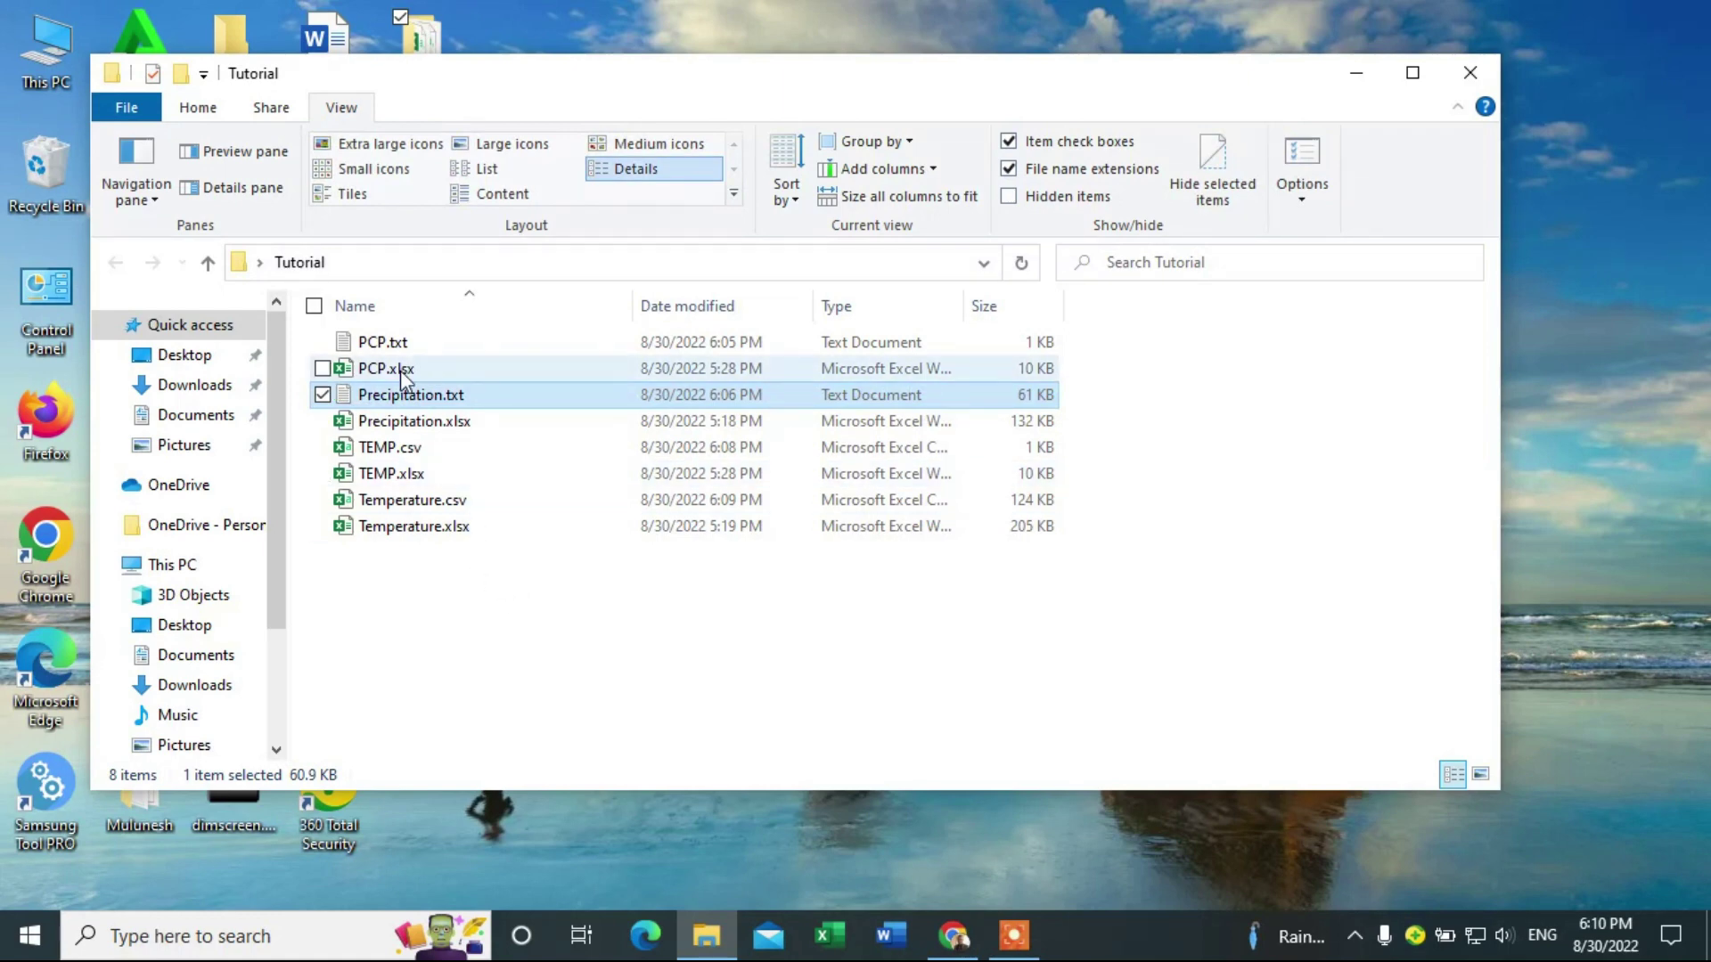
left_click(496, 584)
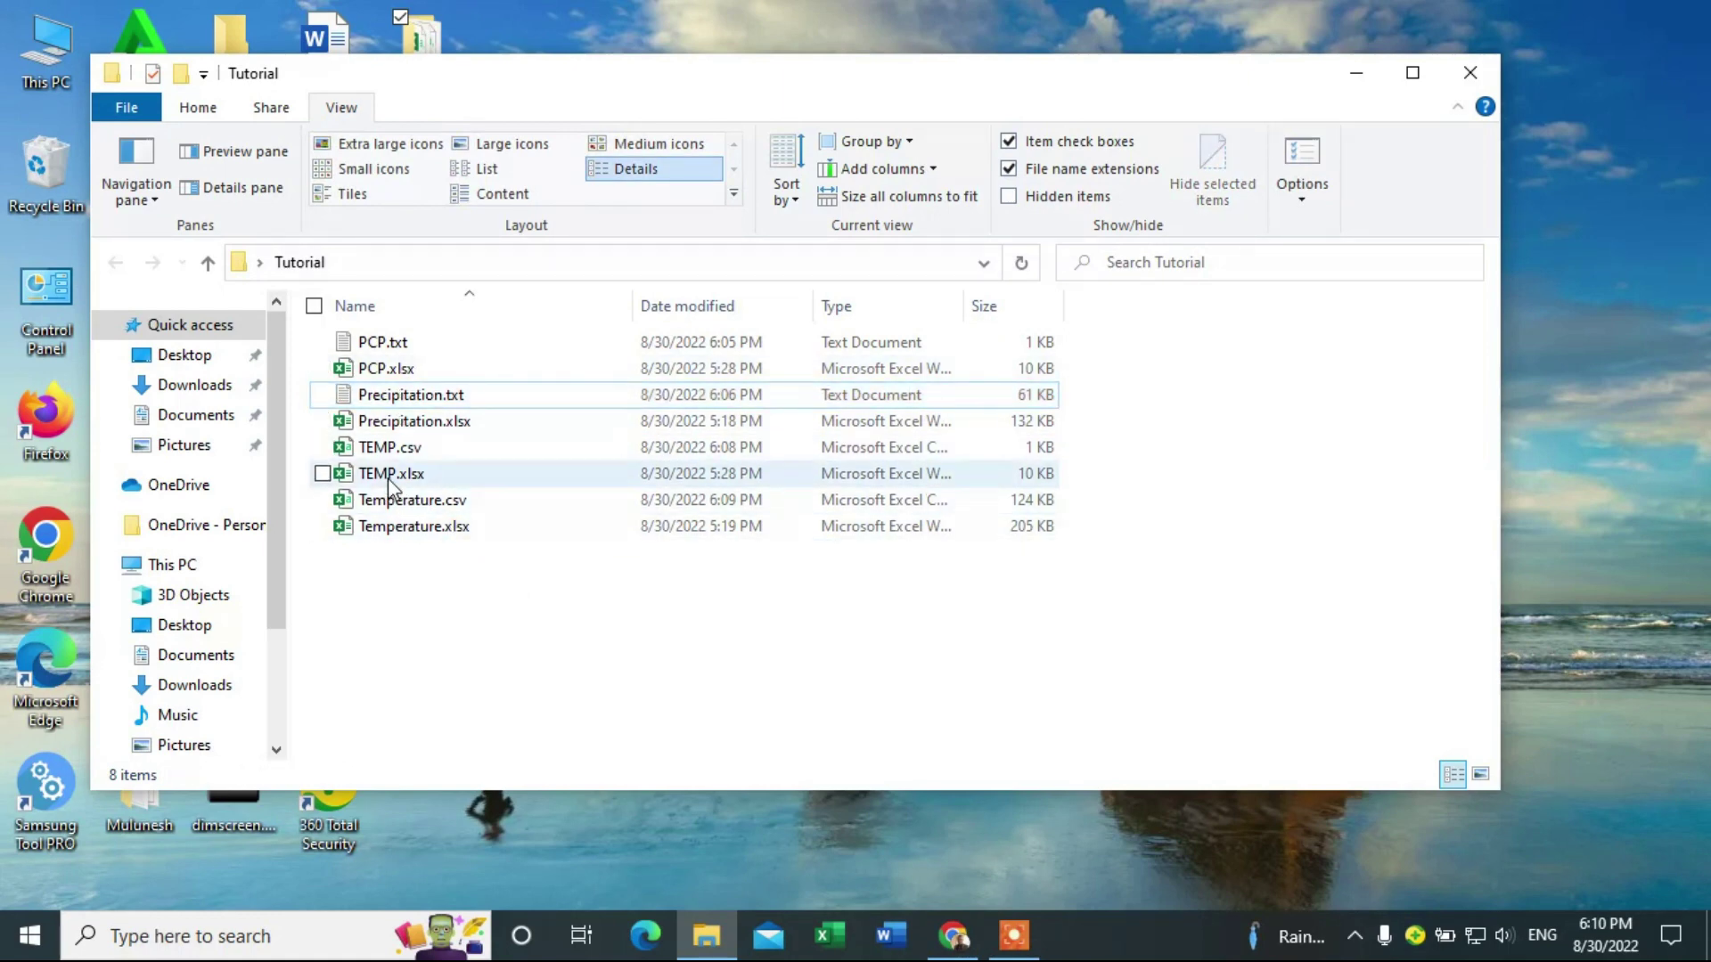
- Rename TEMP.csv in the Tutorial folder to TEMP.txt, accepting the change of file extension
left_click(413, 456)
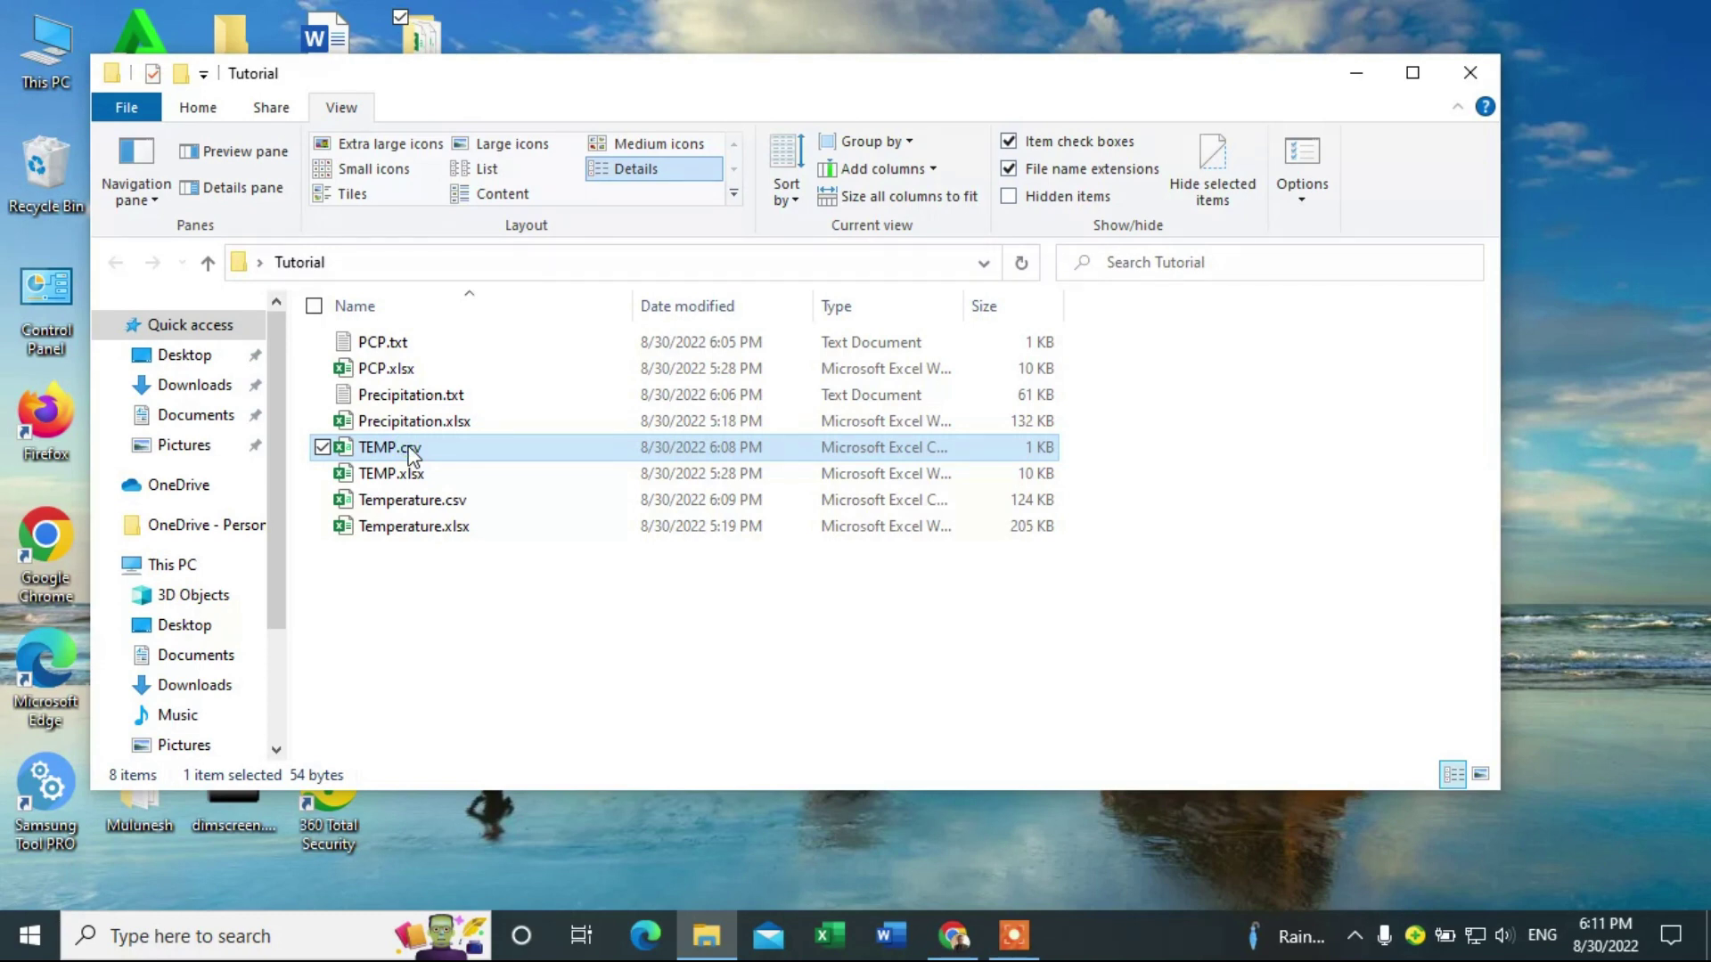
right_click(410, 453)
left_click(499, 901)
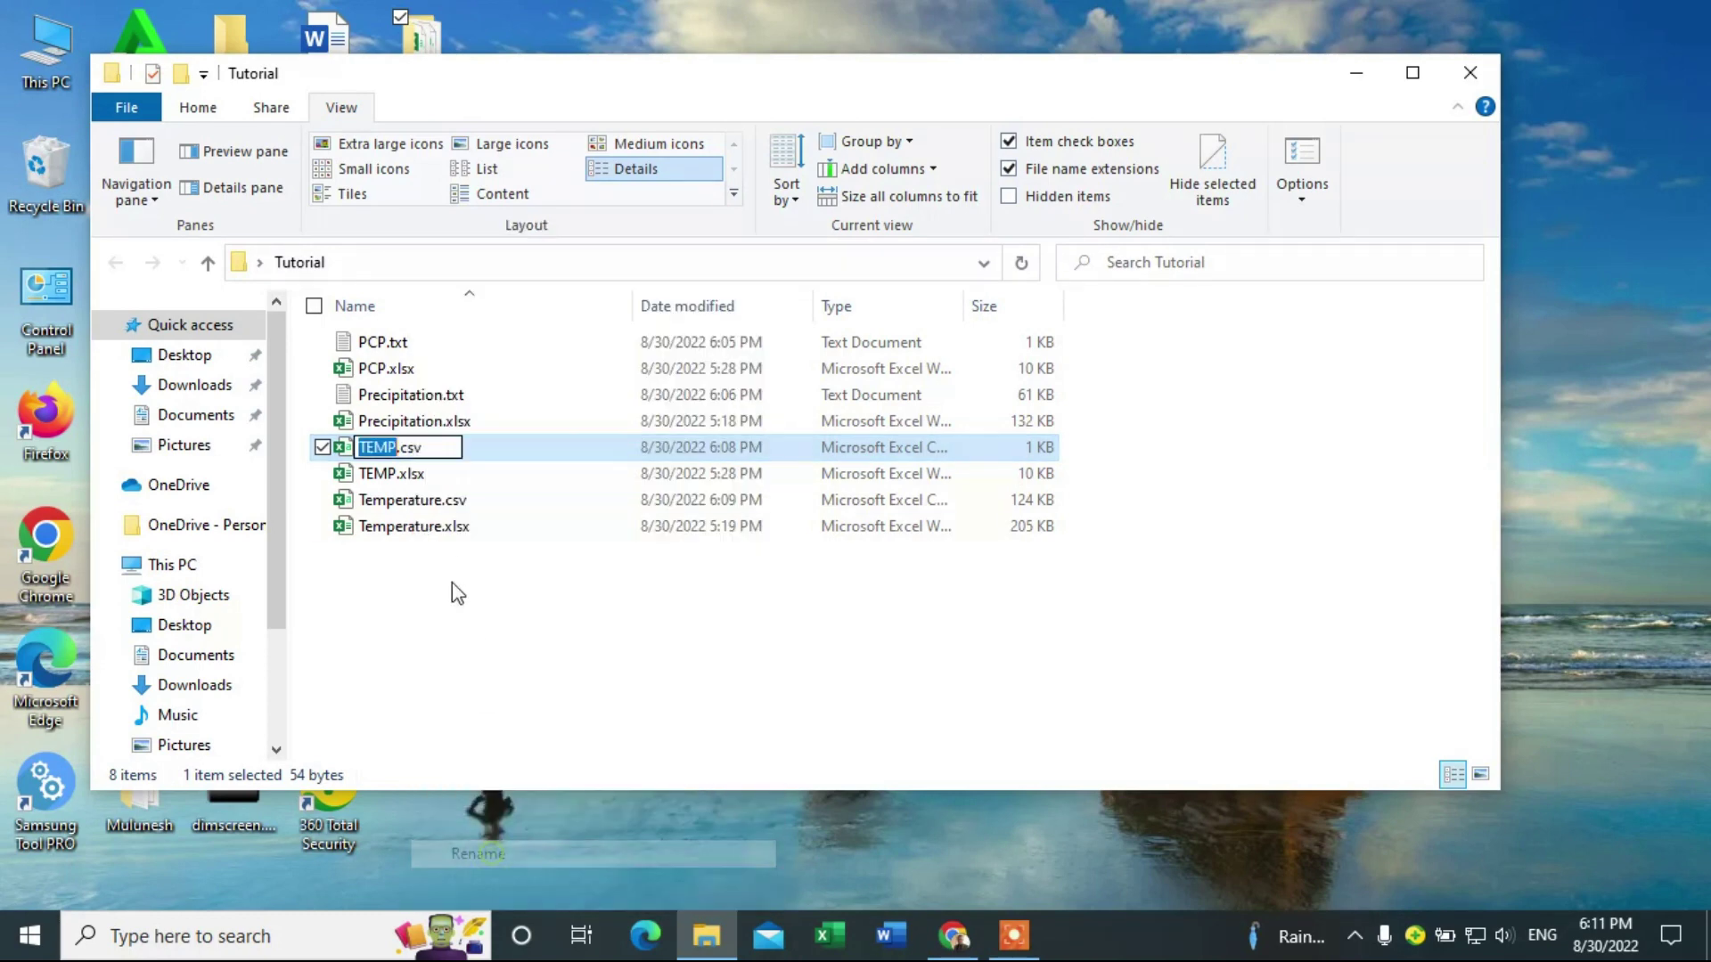
left_click(425, 448)
key("BackSpace")
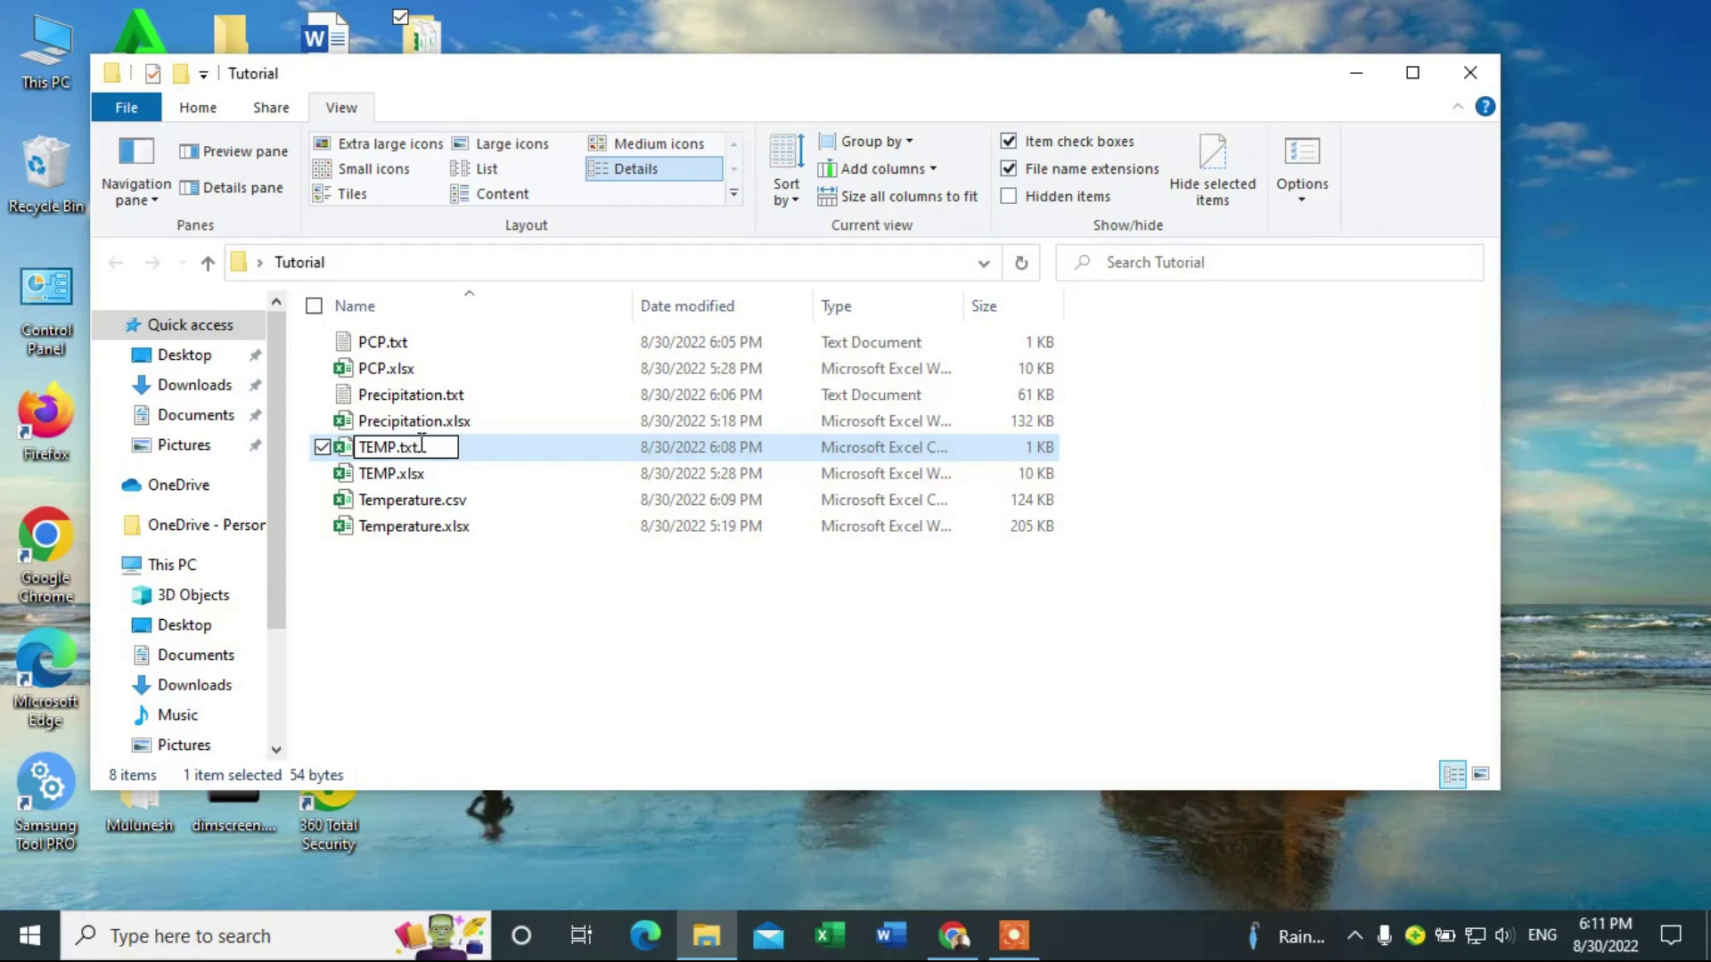
key("Return")
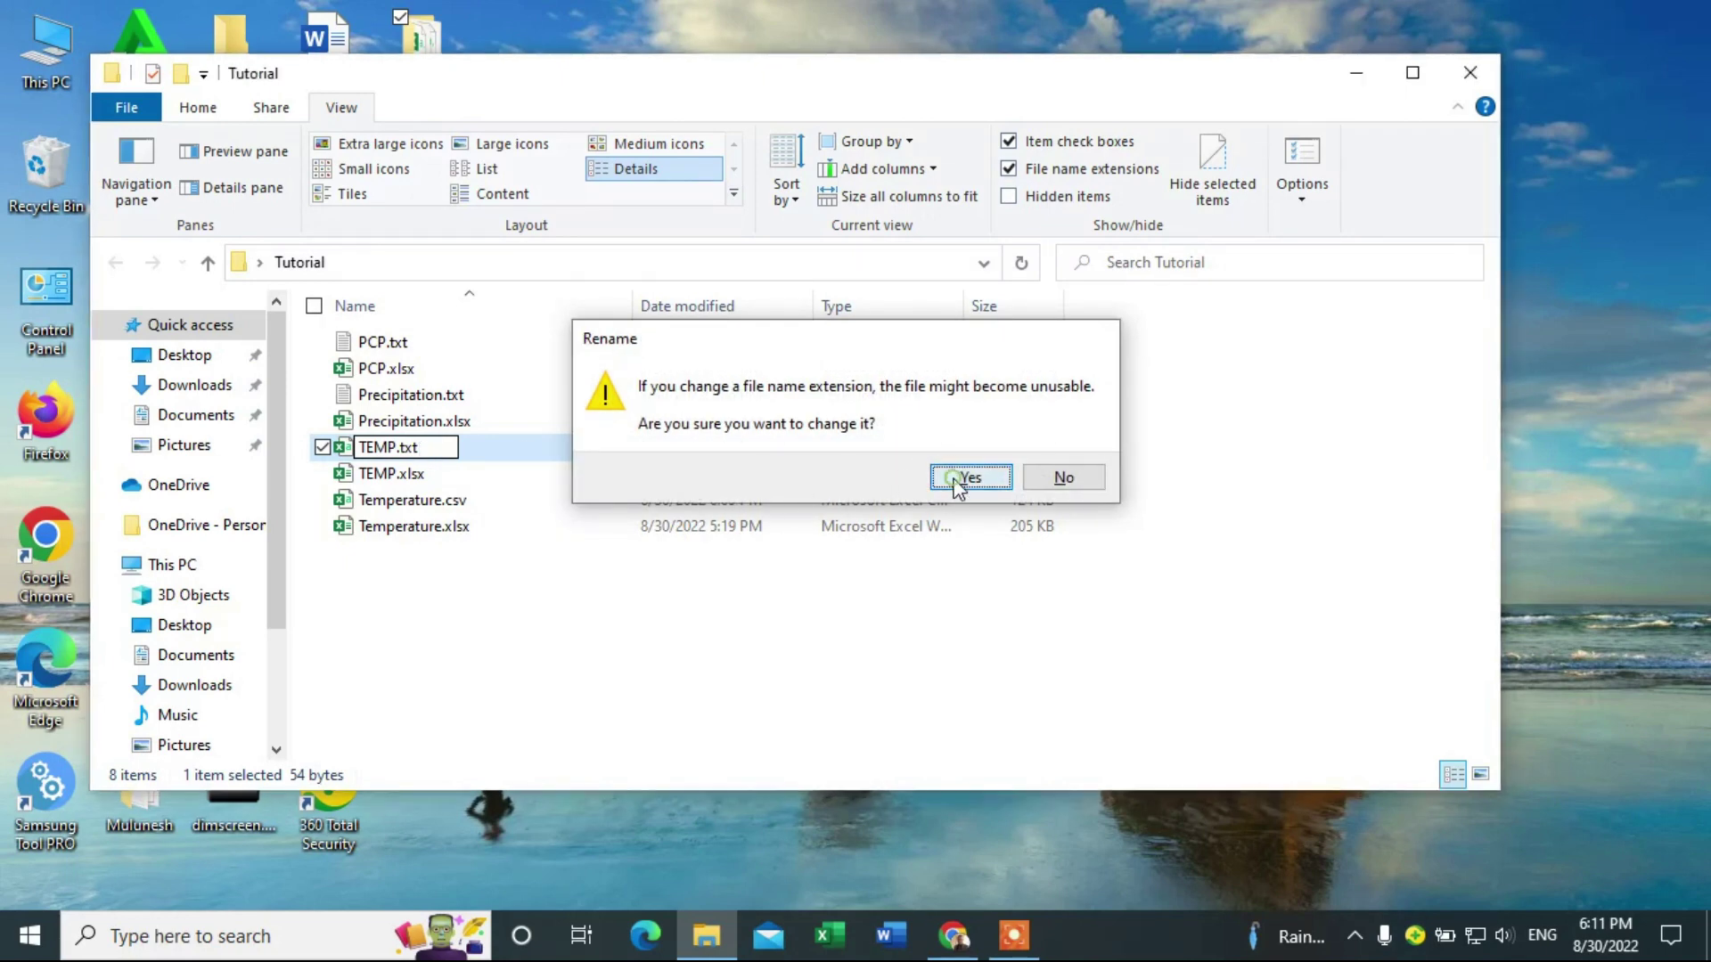
left_click(953, 481)
left_click(510, 683)
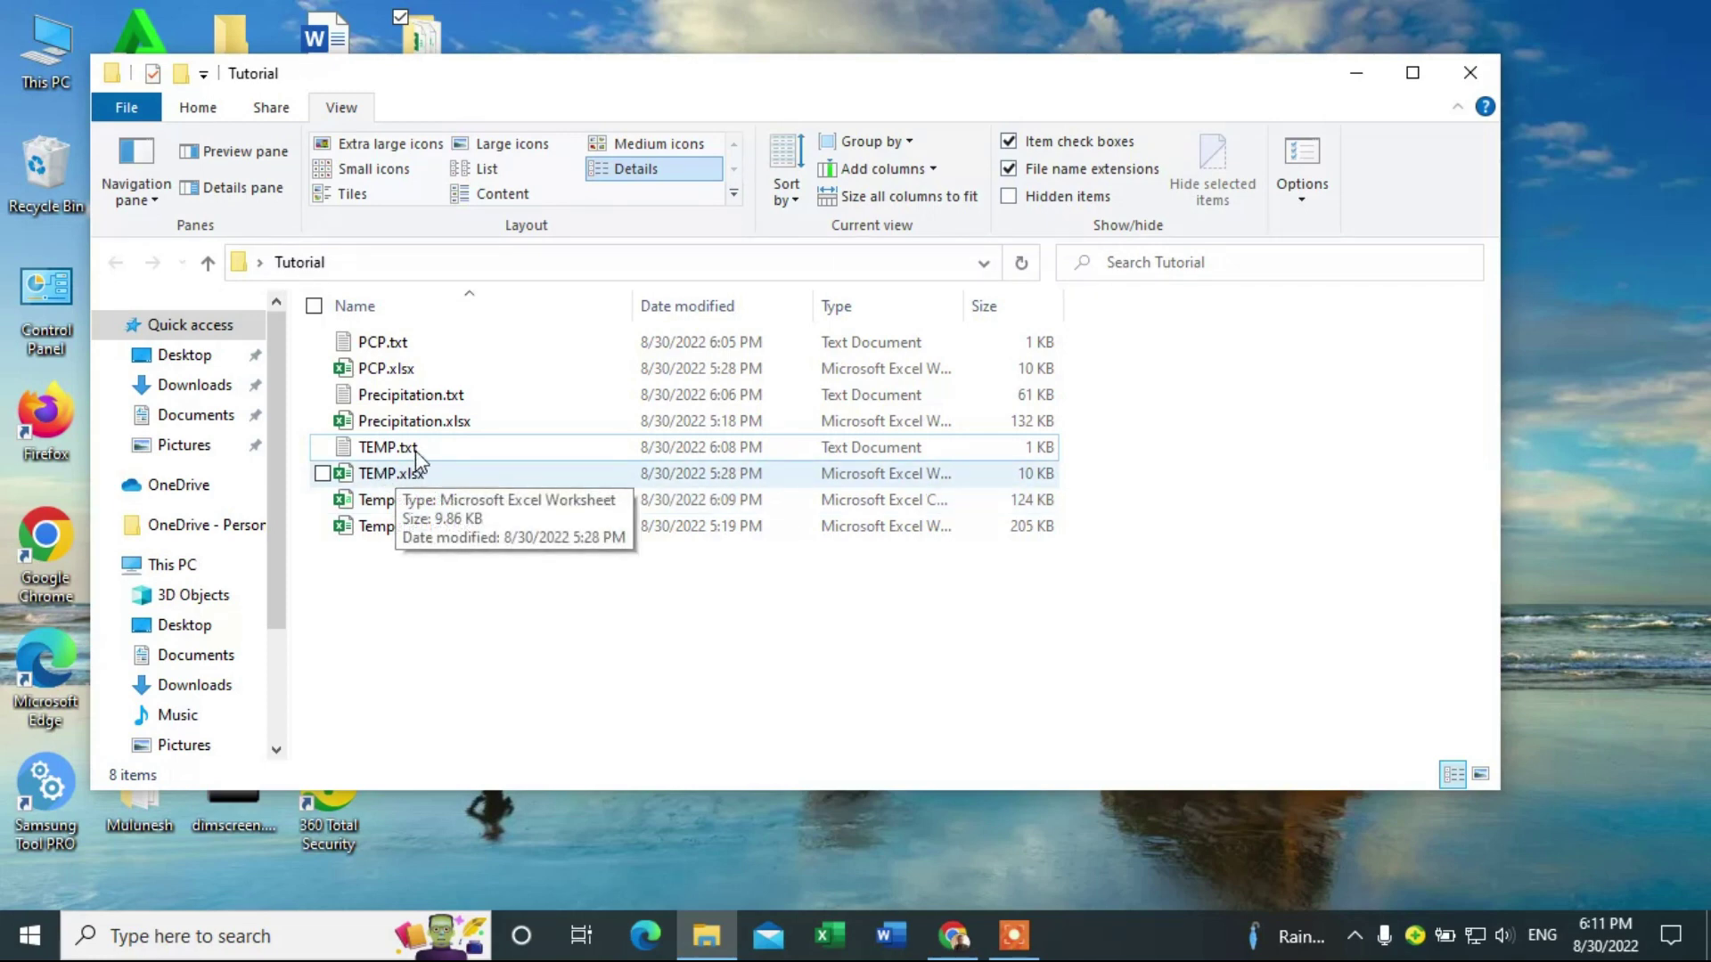
- Rename Temperature.csv in the Tutorial folder to Temperature.txt, accepting the change of file extension
left_click(426, 504)
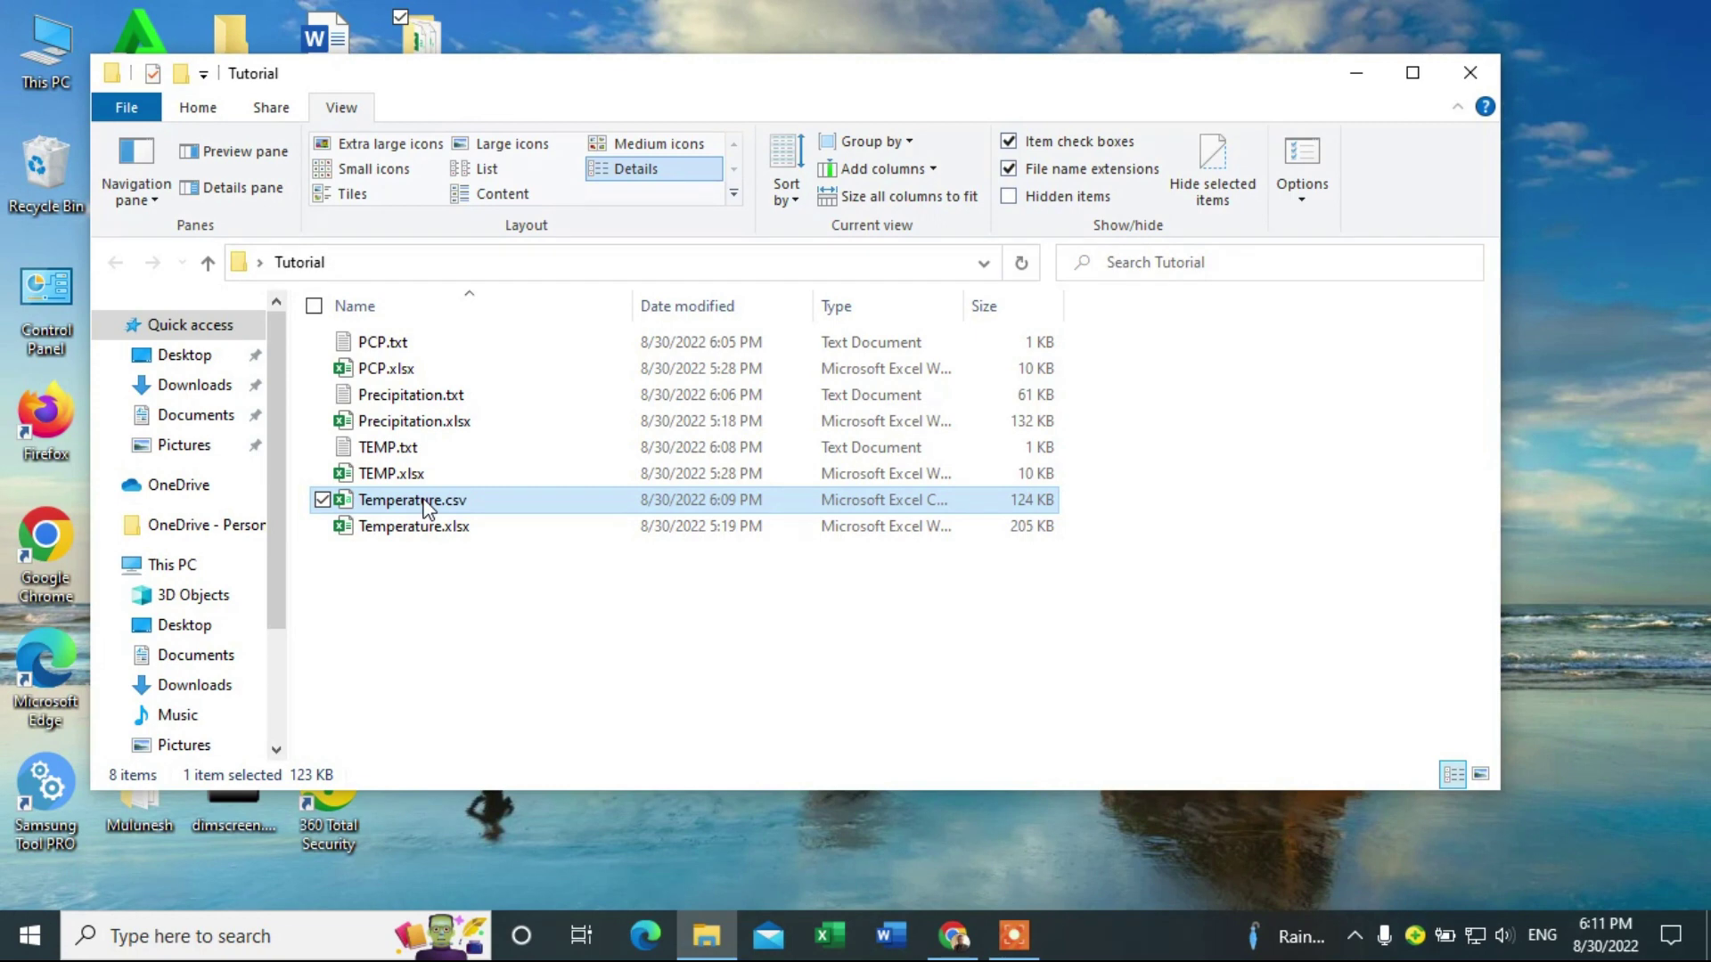
right_click(426, 504)
left_click(501, 851)
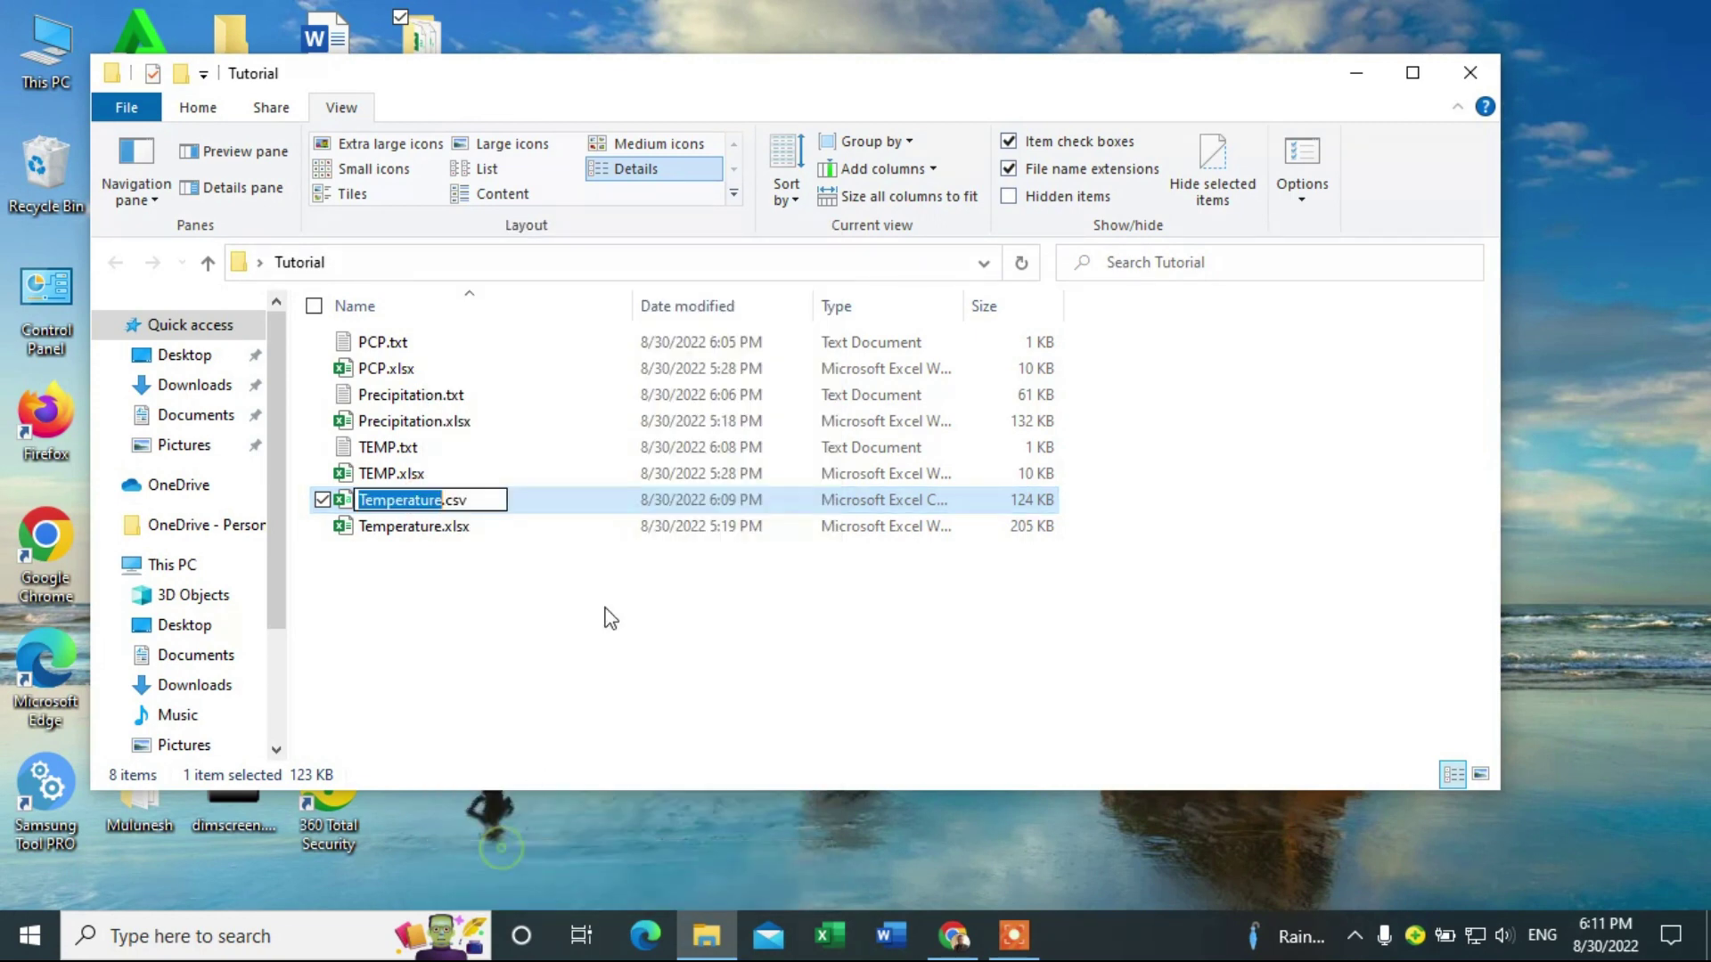
left_click(482, 510)
key("BackSpace")
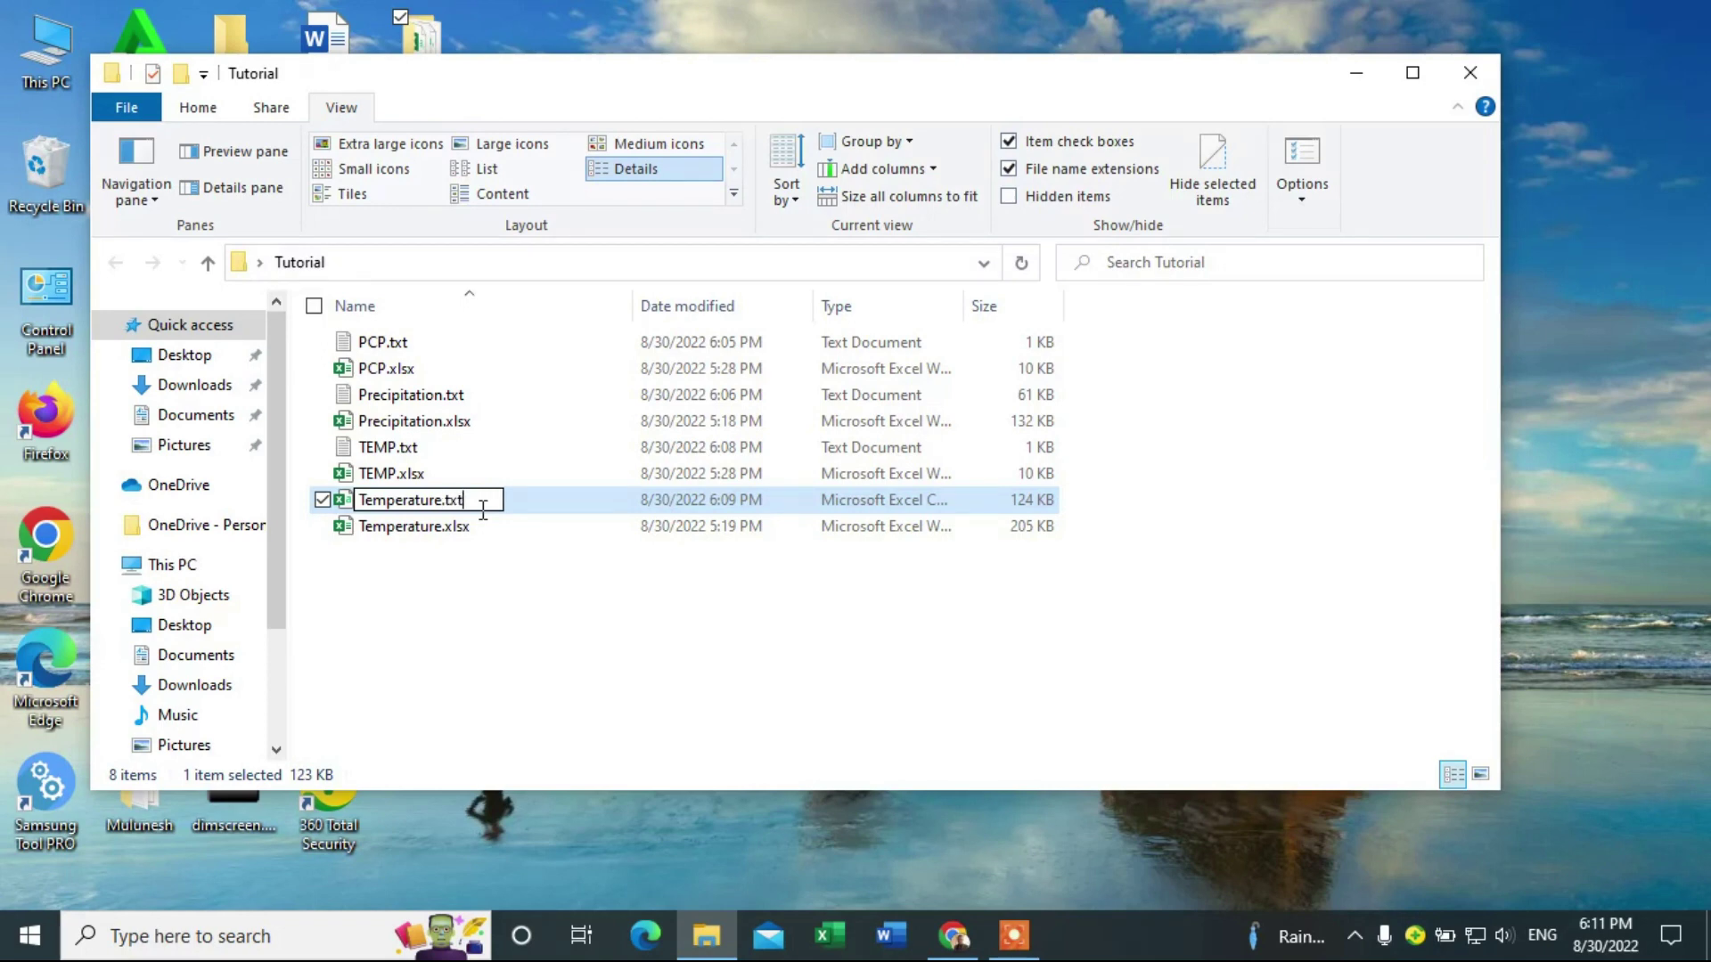
key("Return")
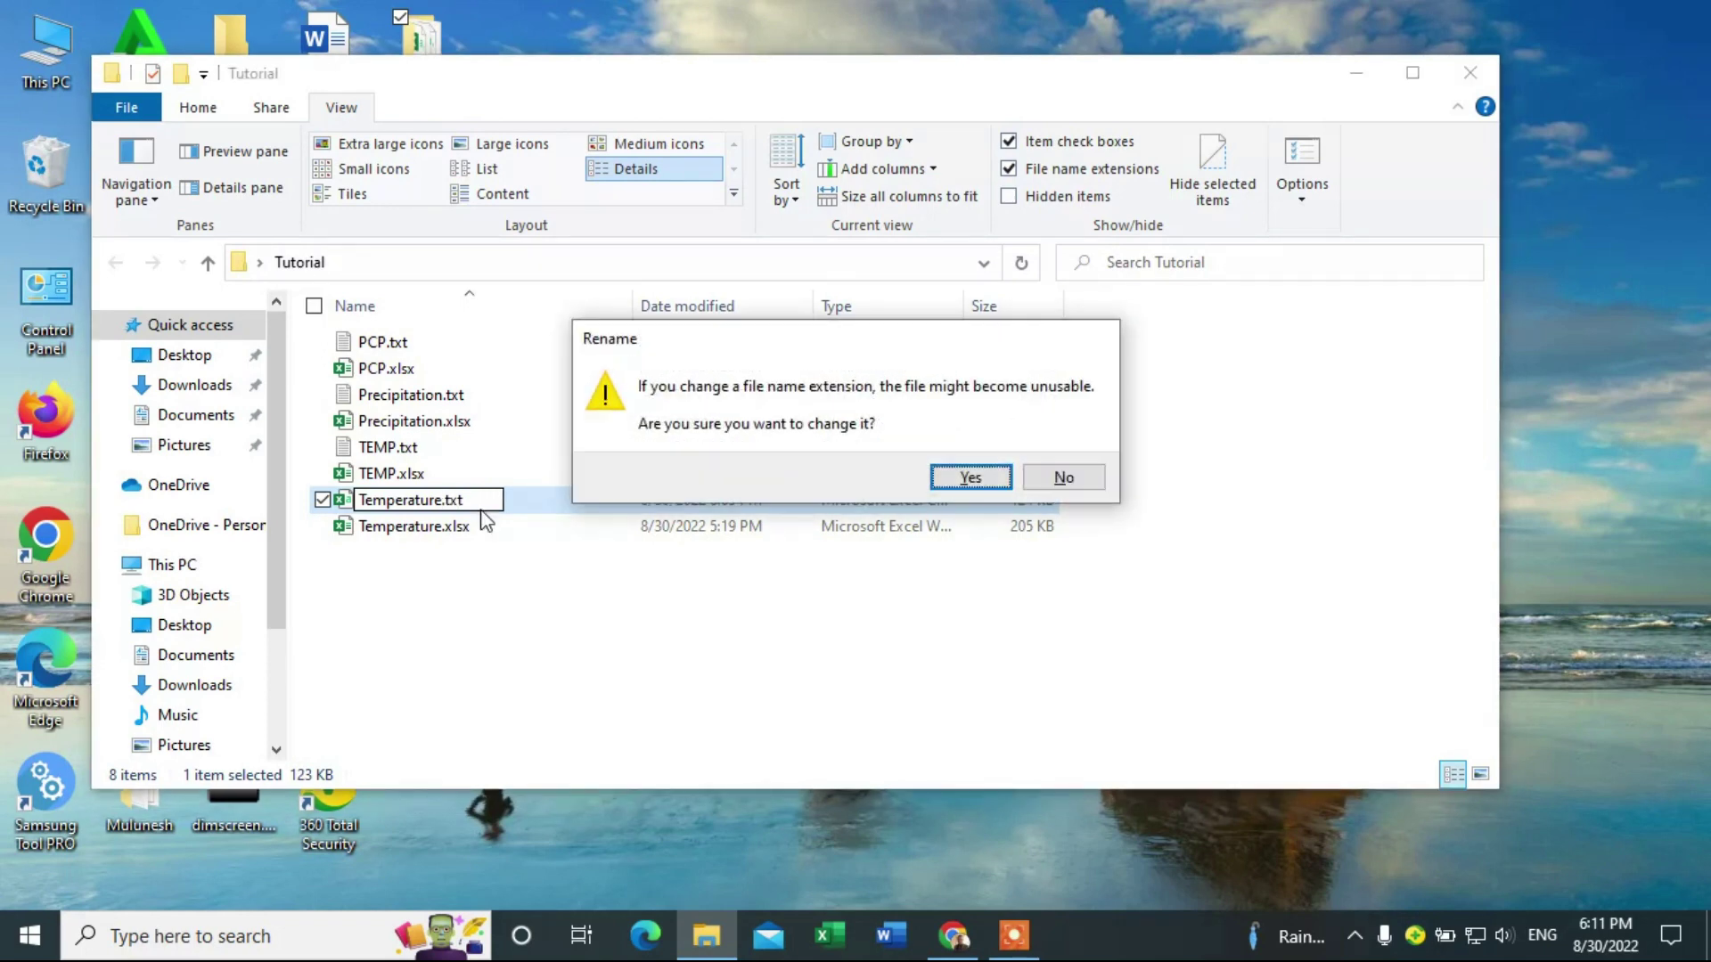
left_click(973, 484)
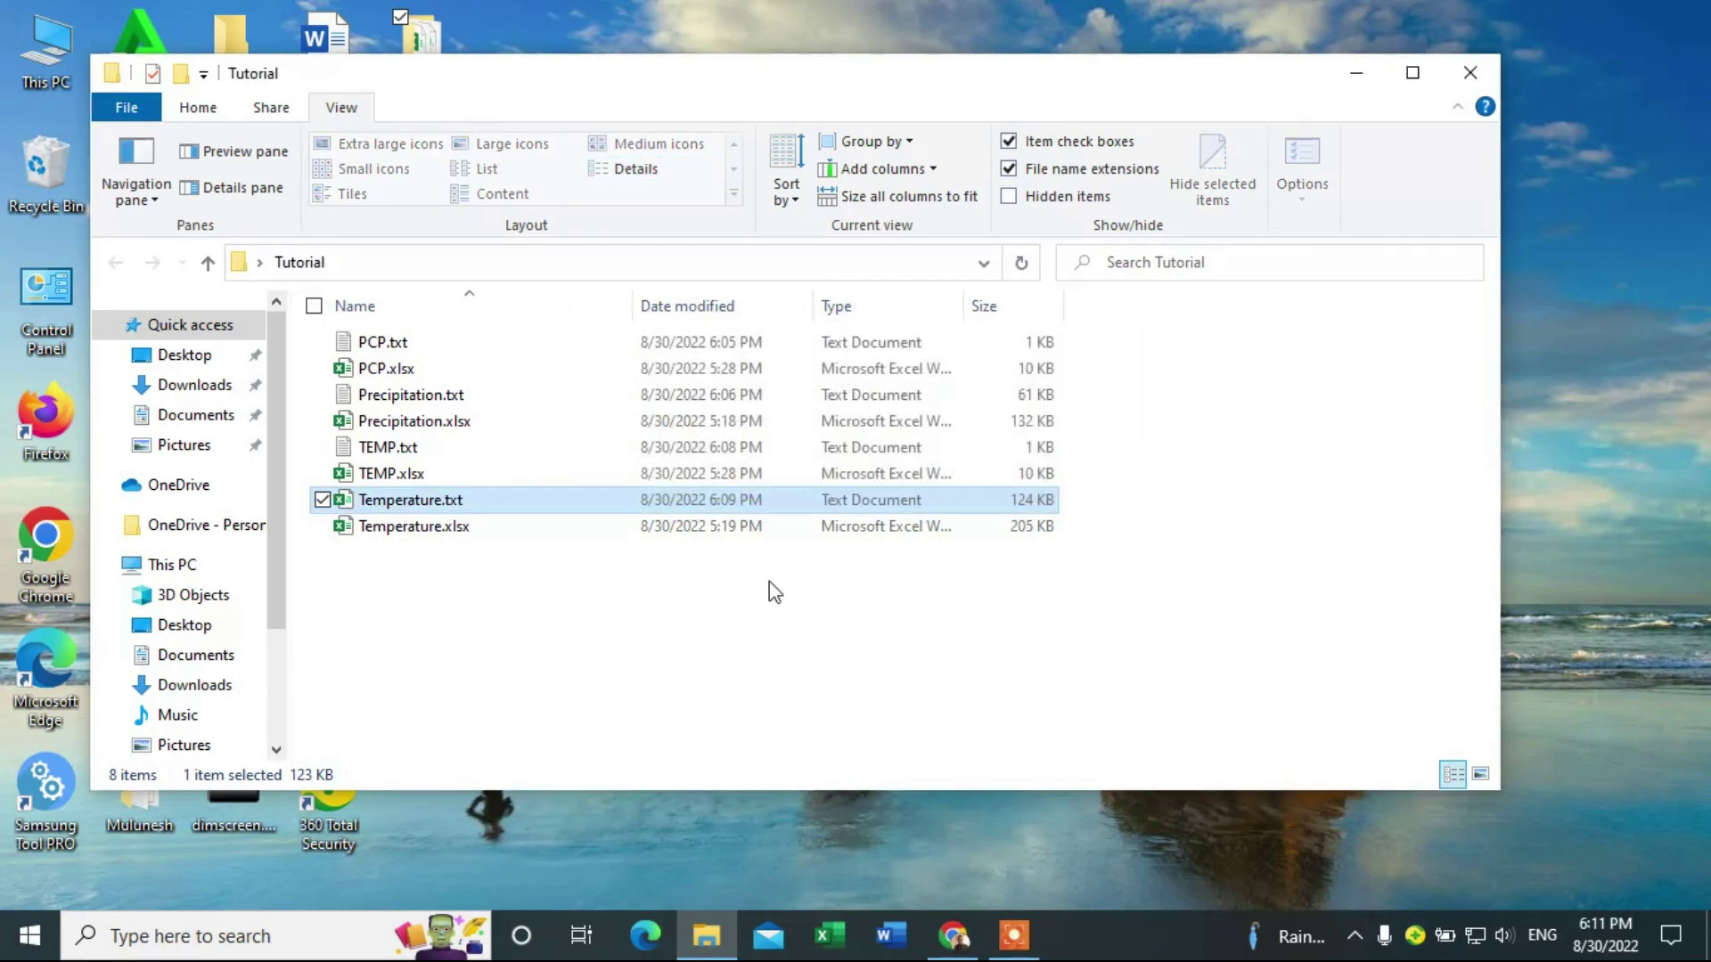
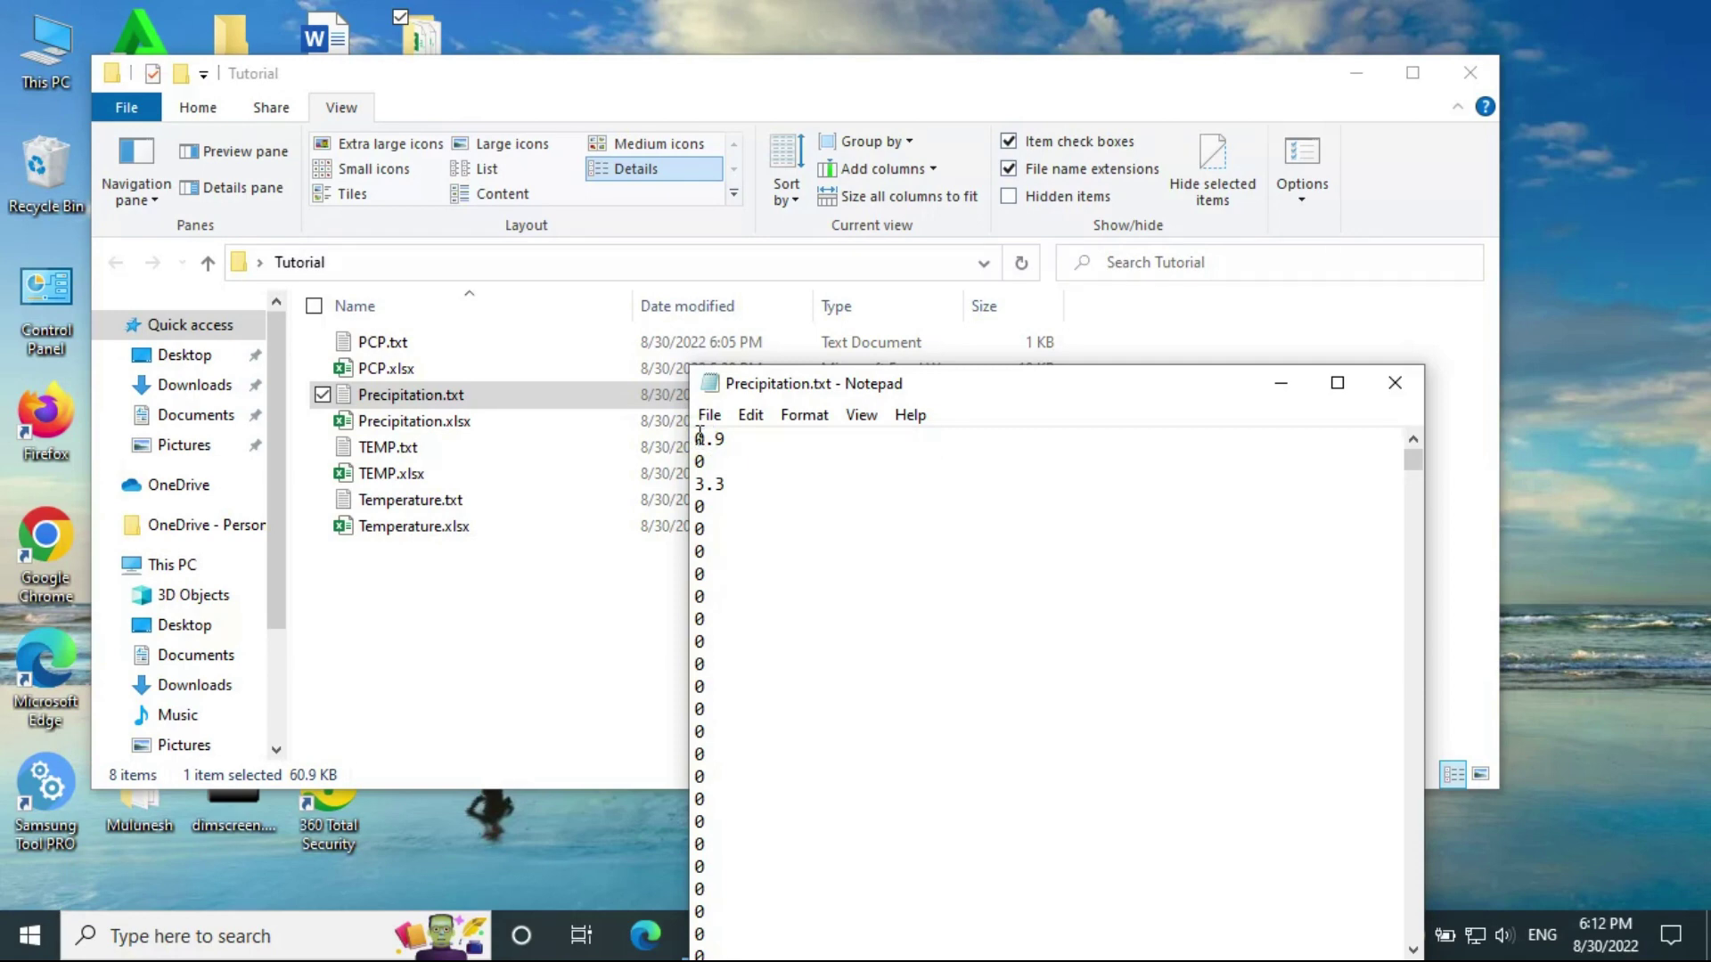
- Insert a new first line containing the start date 19760101 above the data in Precipitation.txt
key("Return")
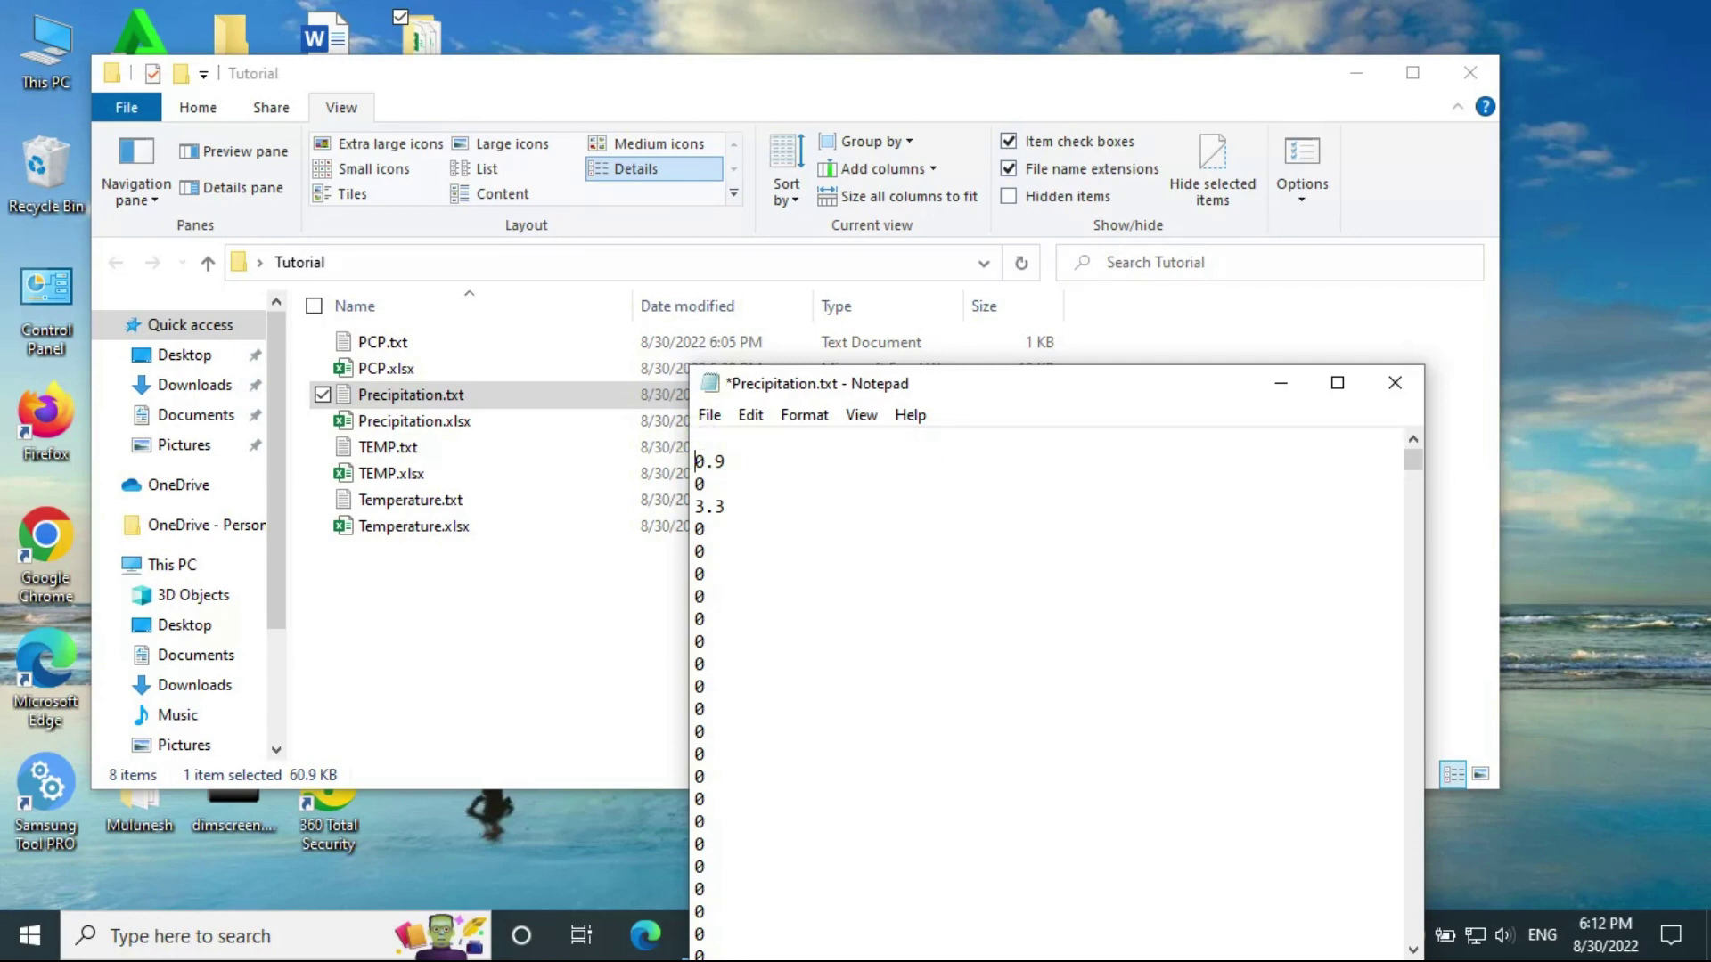
left_click(717, 438)
type("19760101")
left_click_drag(725, 439, 705, 450)
mouse_move(737, 446)
left_mouse_down()
mouse_move(785, 443)
mouse_move(740, 445)
mouse_move(765, 446)
left_mouse_up()
left_click(765, 441)
type("30")
left_click(721, 484)
- Save the edited Precipitation.txt and close it
left_click(708, 415)
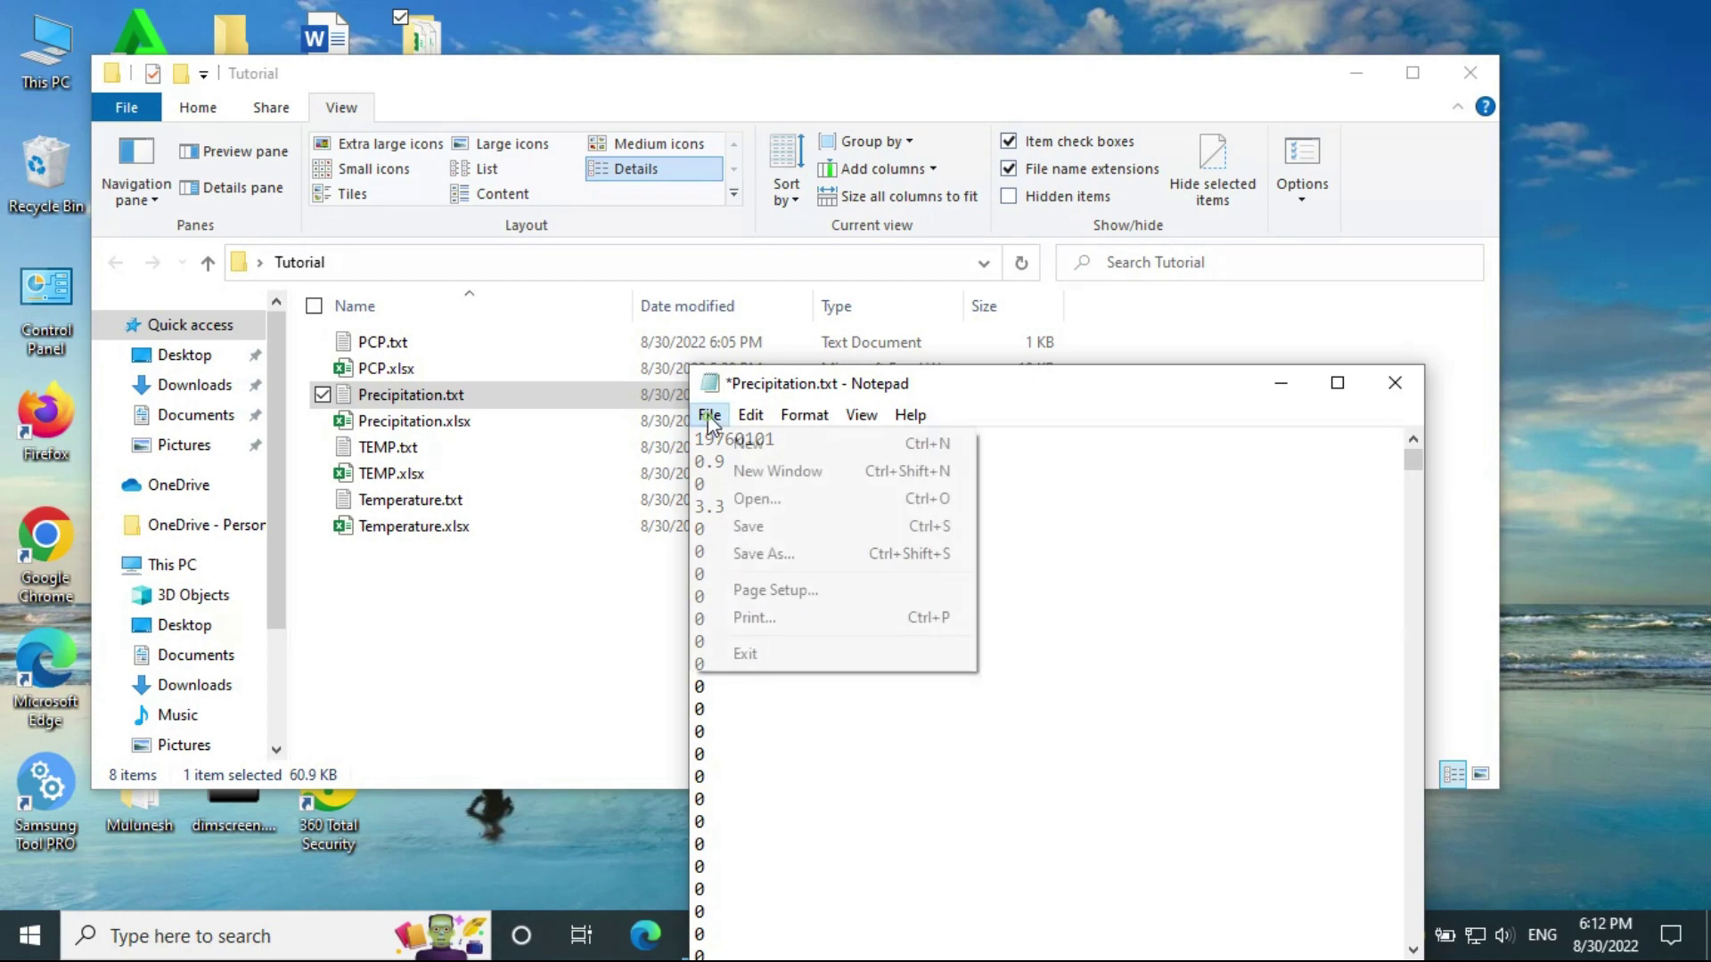
left_click(752, 527)
scroll(782, 492, "down", 1)
scroll(782, 493, "up", 1)
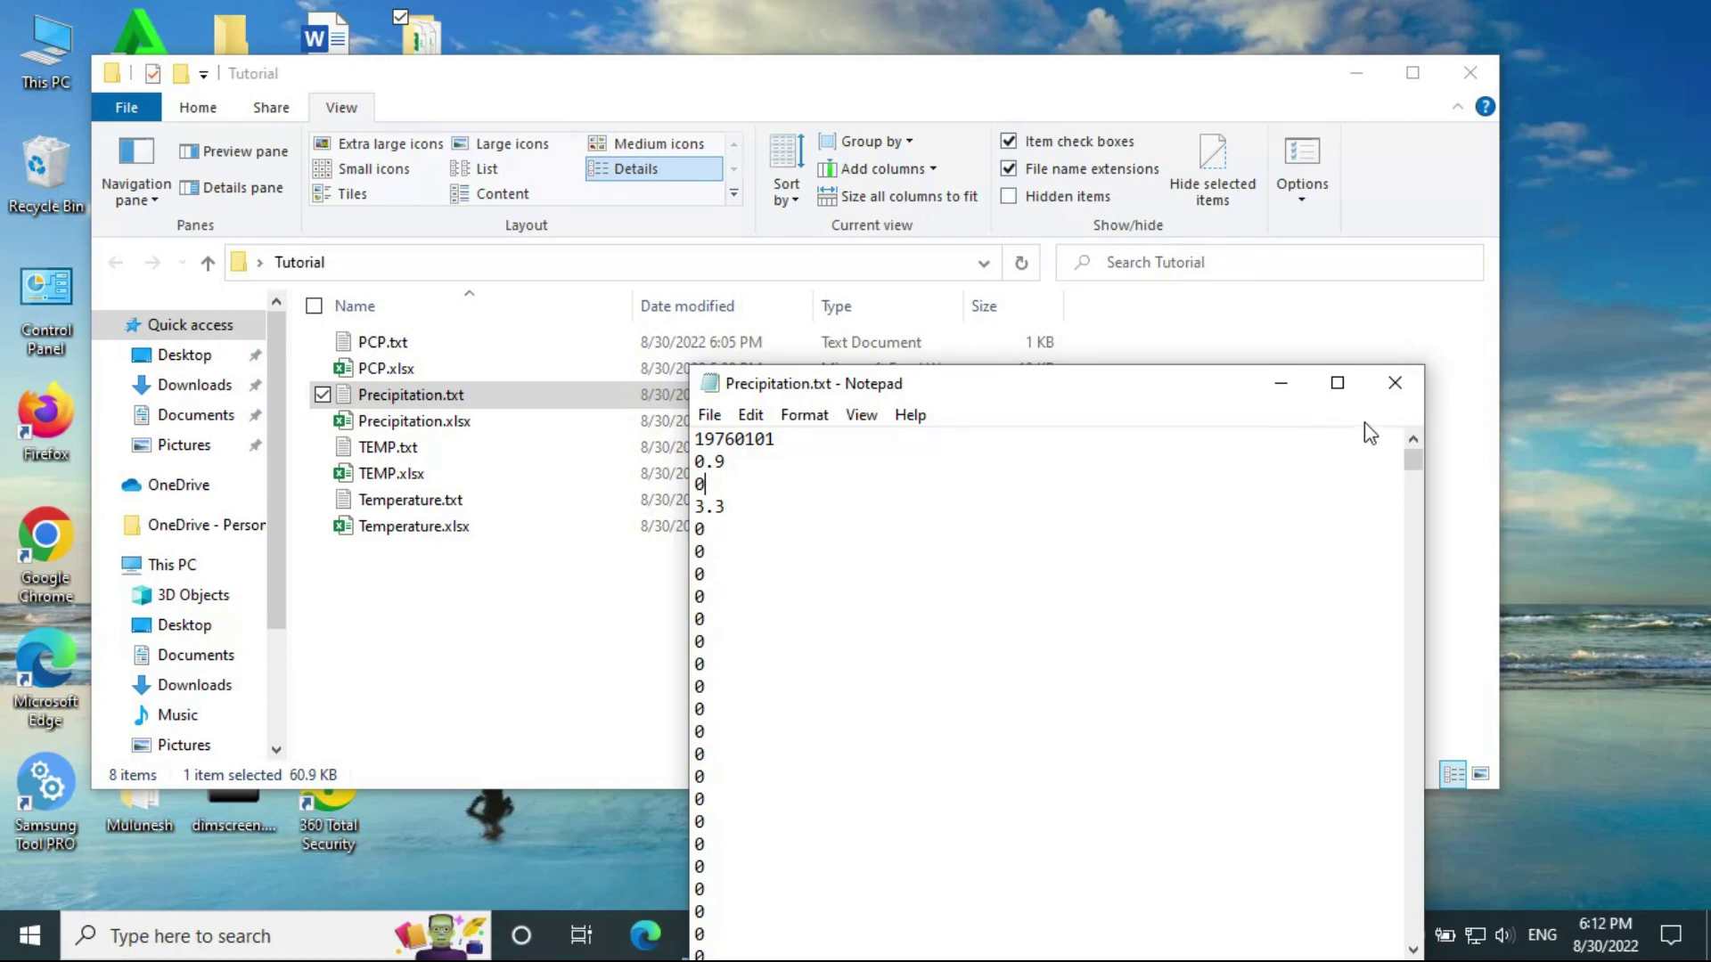
left_click(1396, 385)
left_click(456, 639)
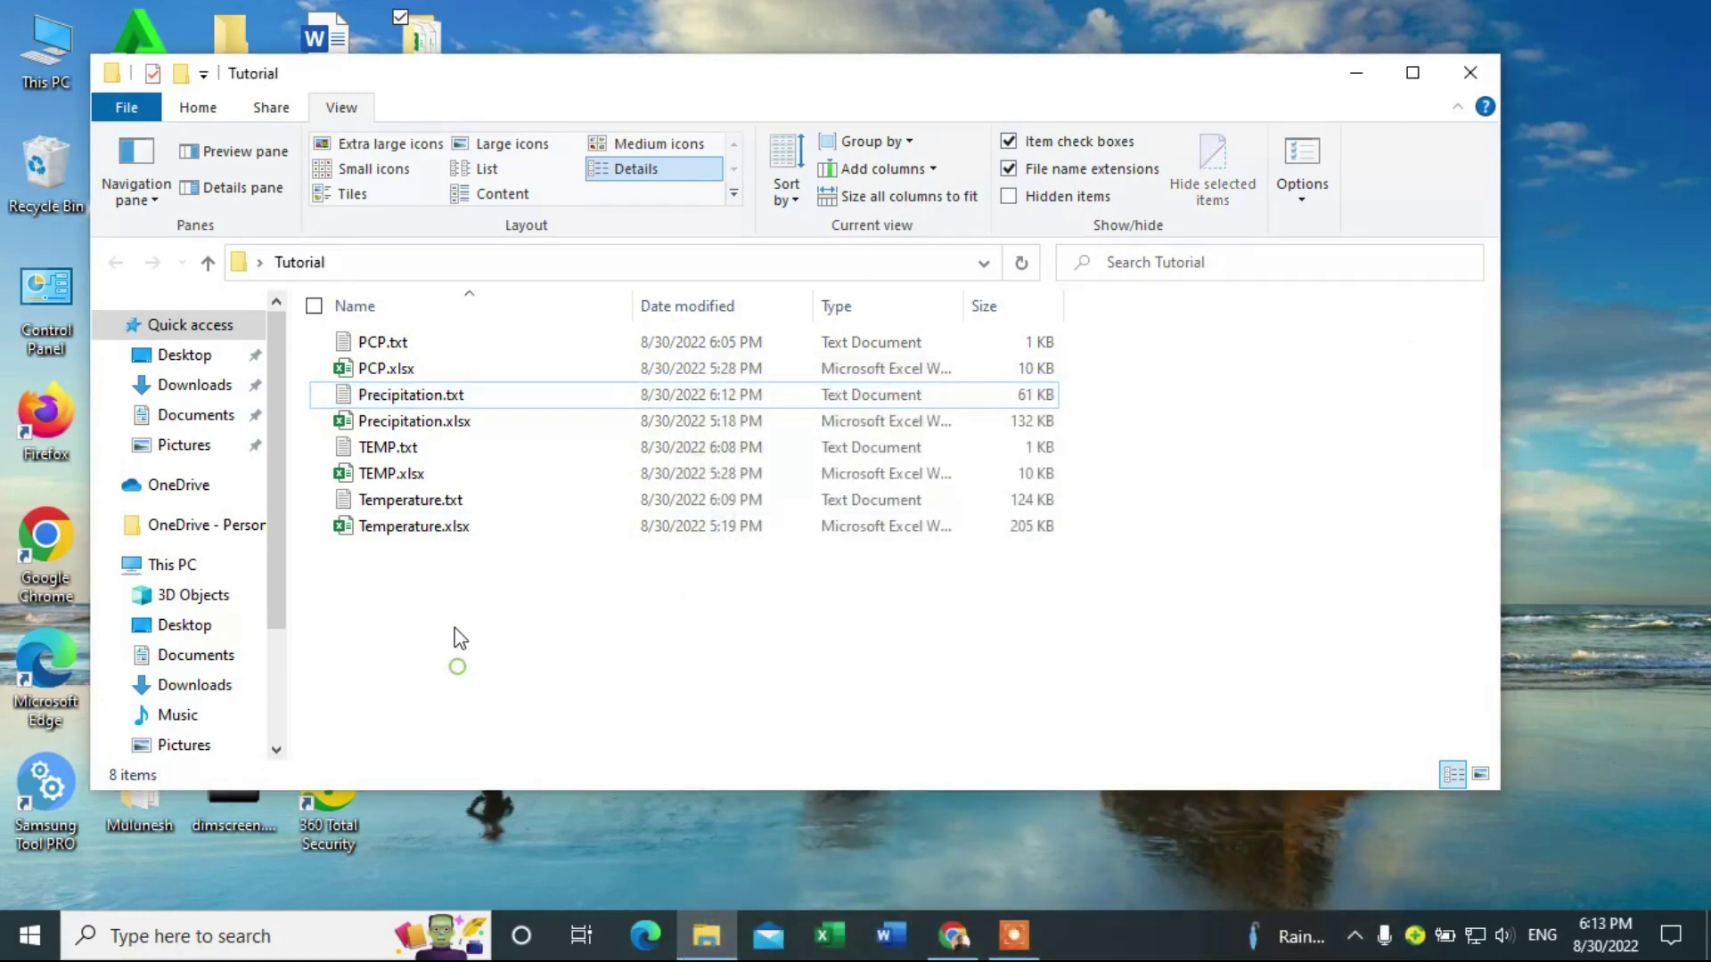
- Open Temperature.txt and insert a new first line containing the start date 19760101 above the temperature pairs
left_click(385, 502)
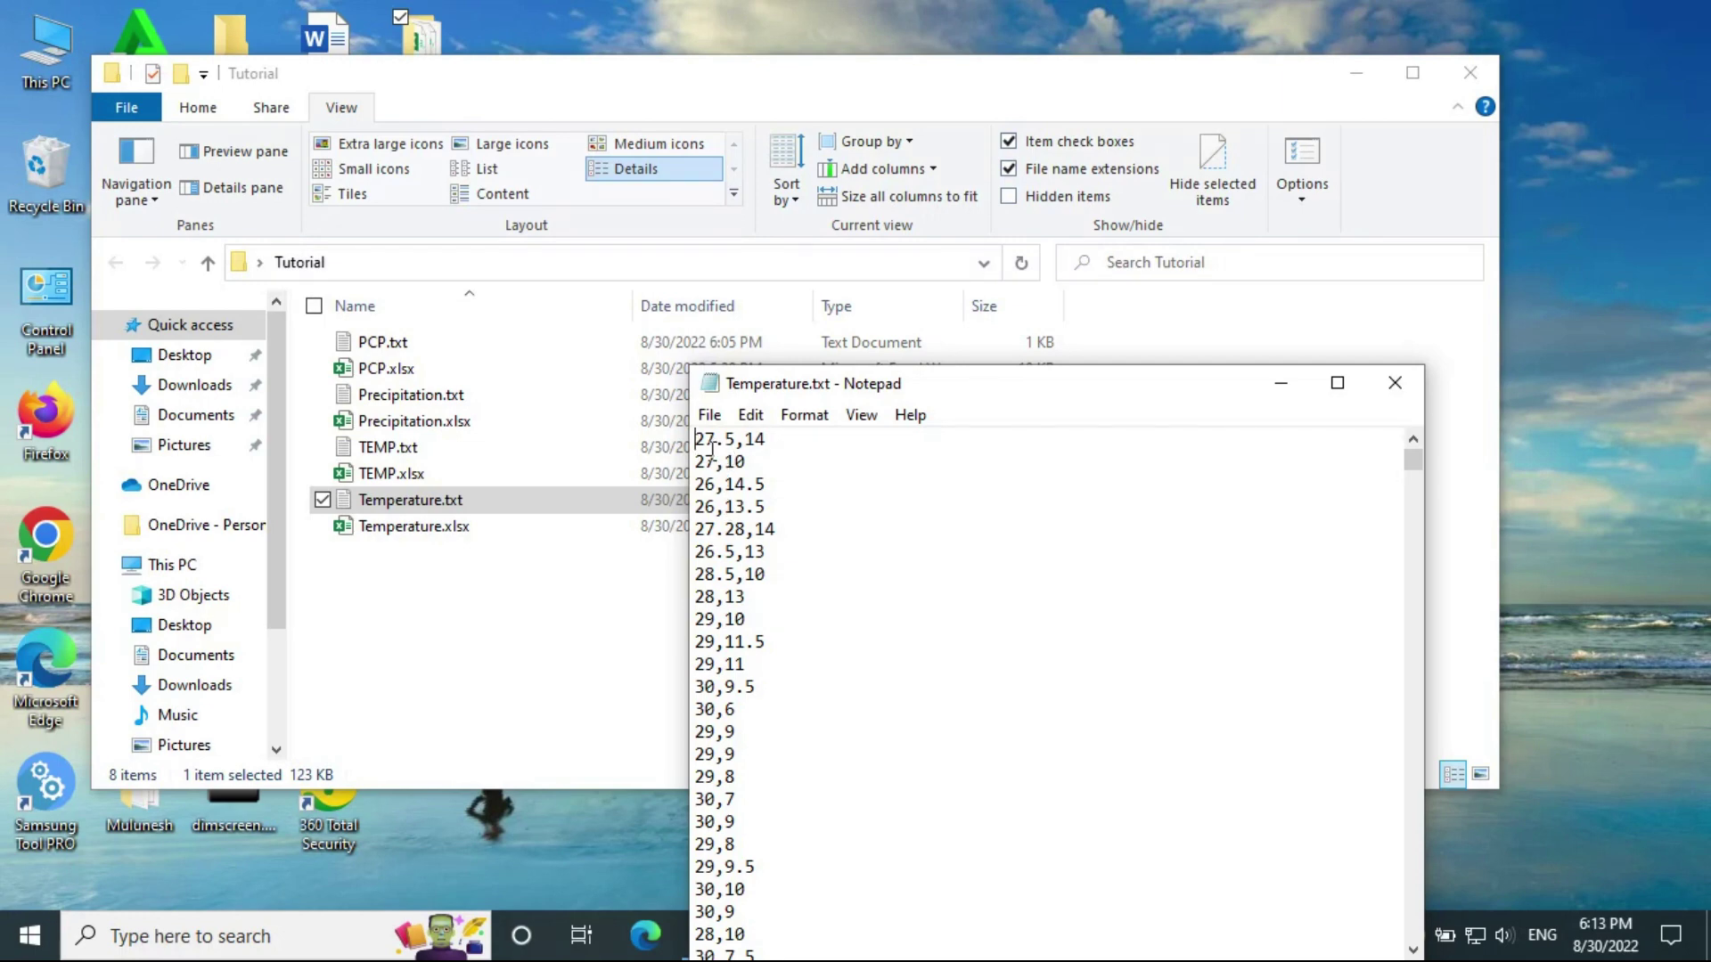
left_click_drag(696, 438, 773, 440)
left_click(793, 482)
key("Return")
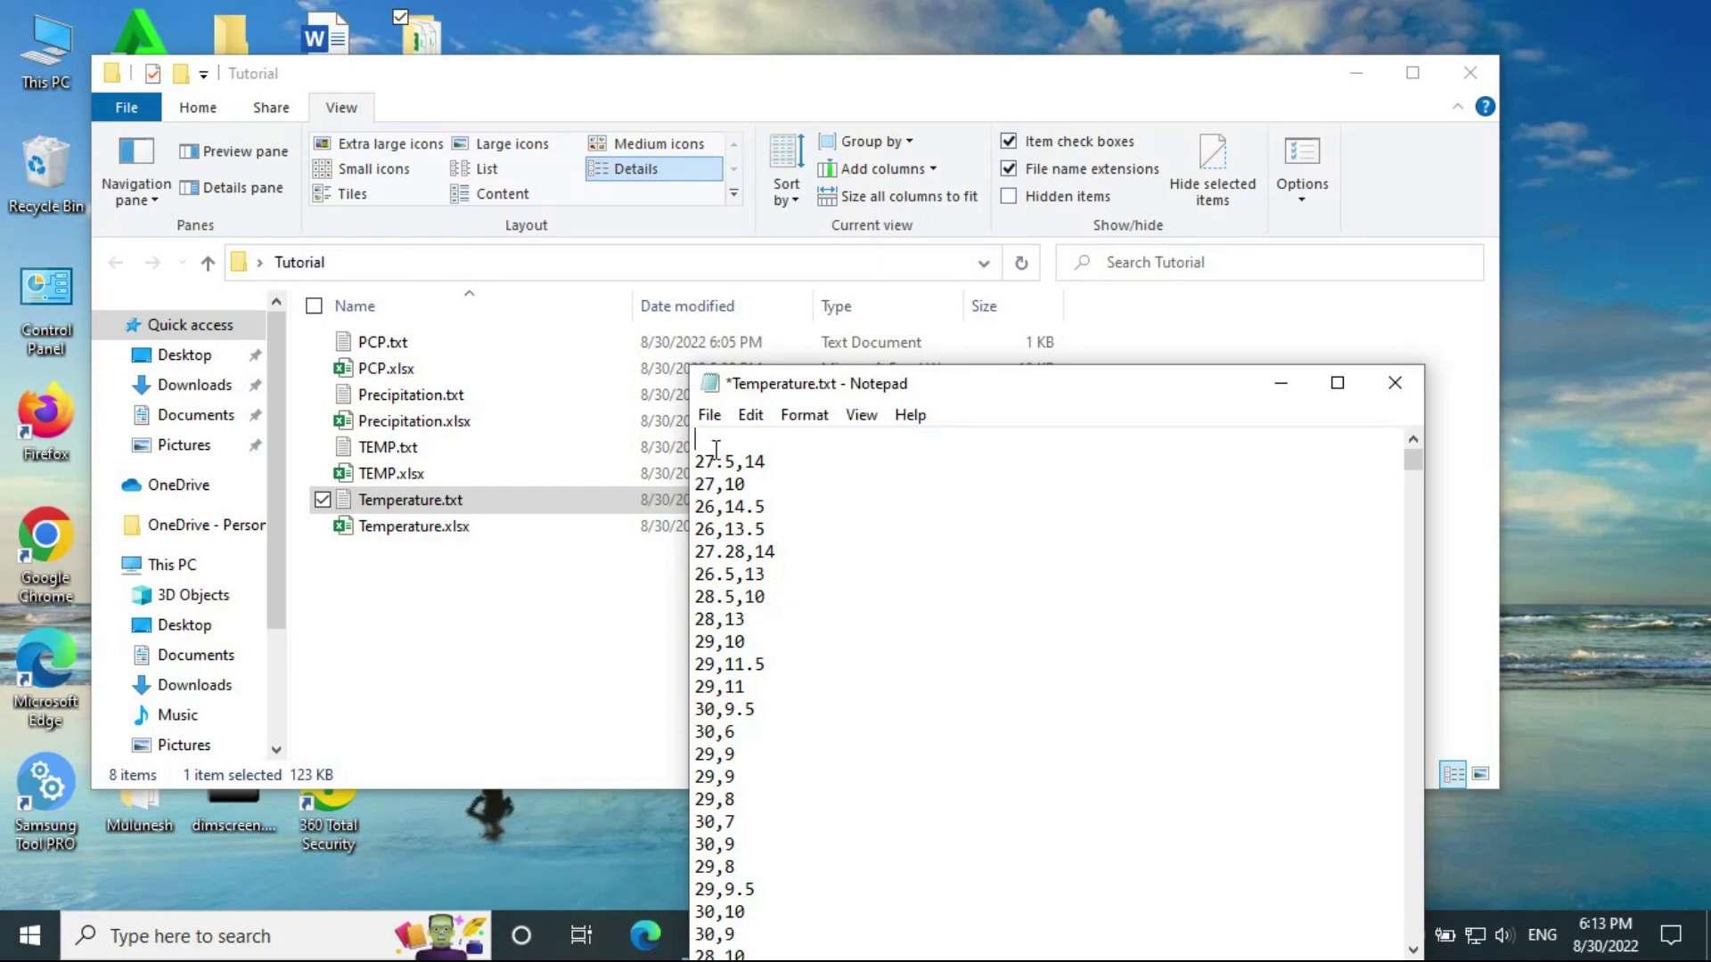
type("19760101")
left_click_drag(695, 438, 752, 441)
left_click_drag(752, 443, 775, 444)
left_click(773, 448)
- Save the edited Temperature.txt and close it
left_click(710, 417)
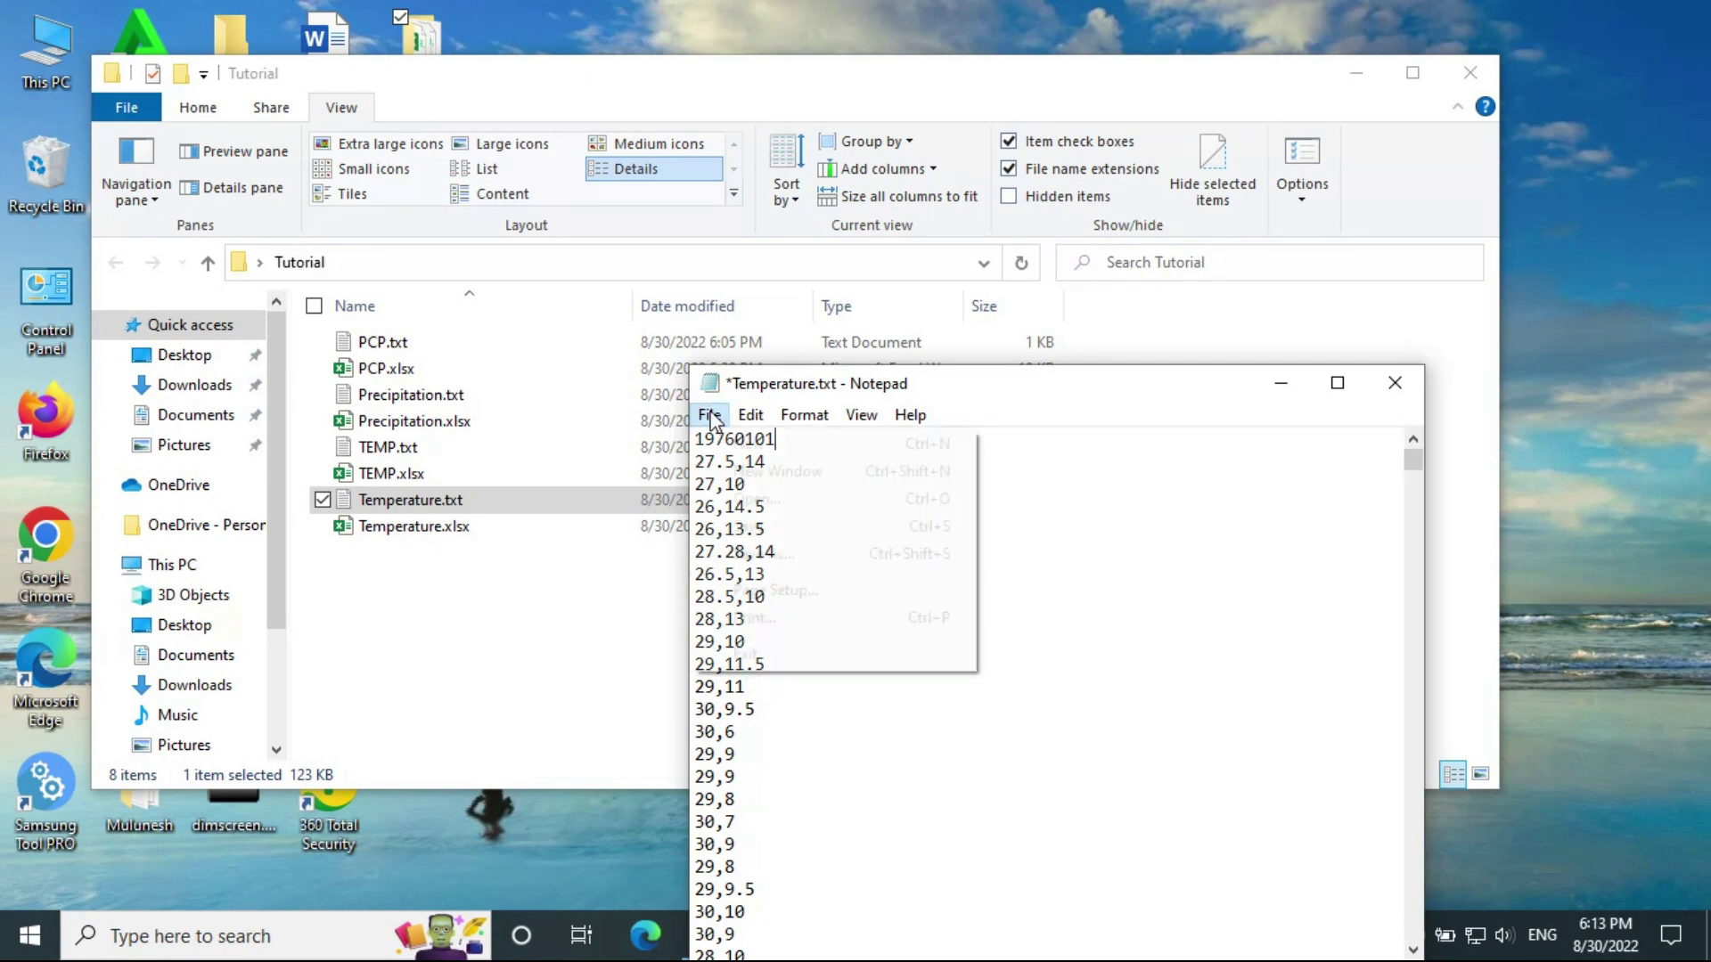
left_click(751, 524)
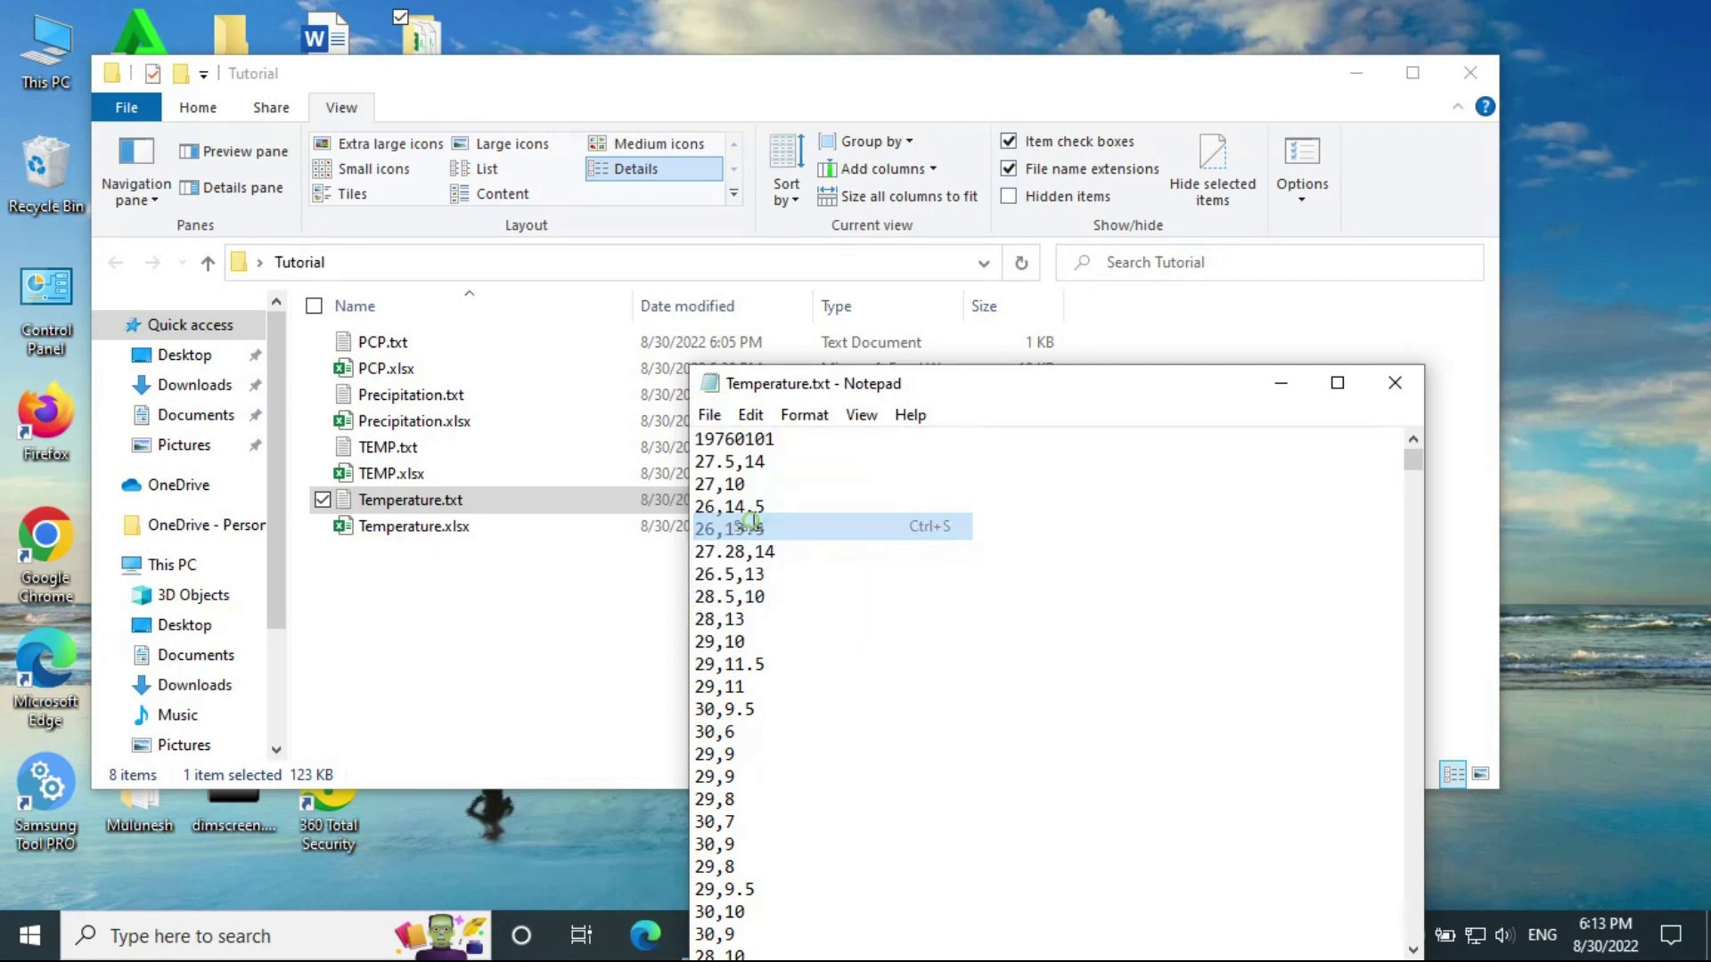
left_click(1395, 382)
left_click(613, 594)
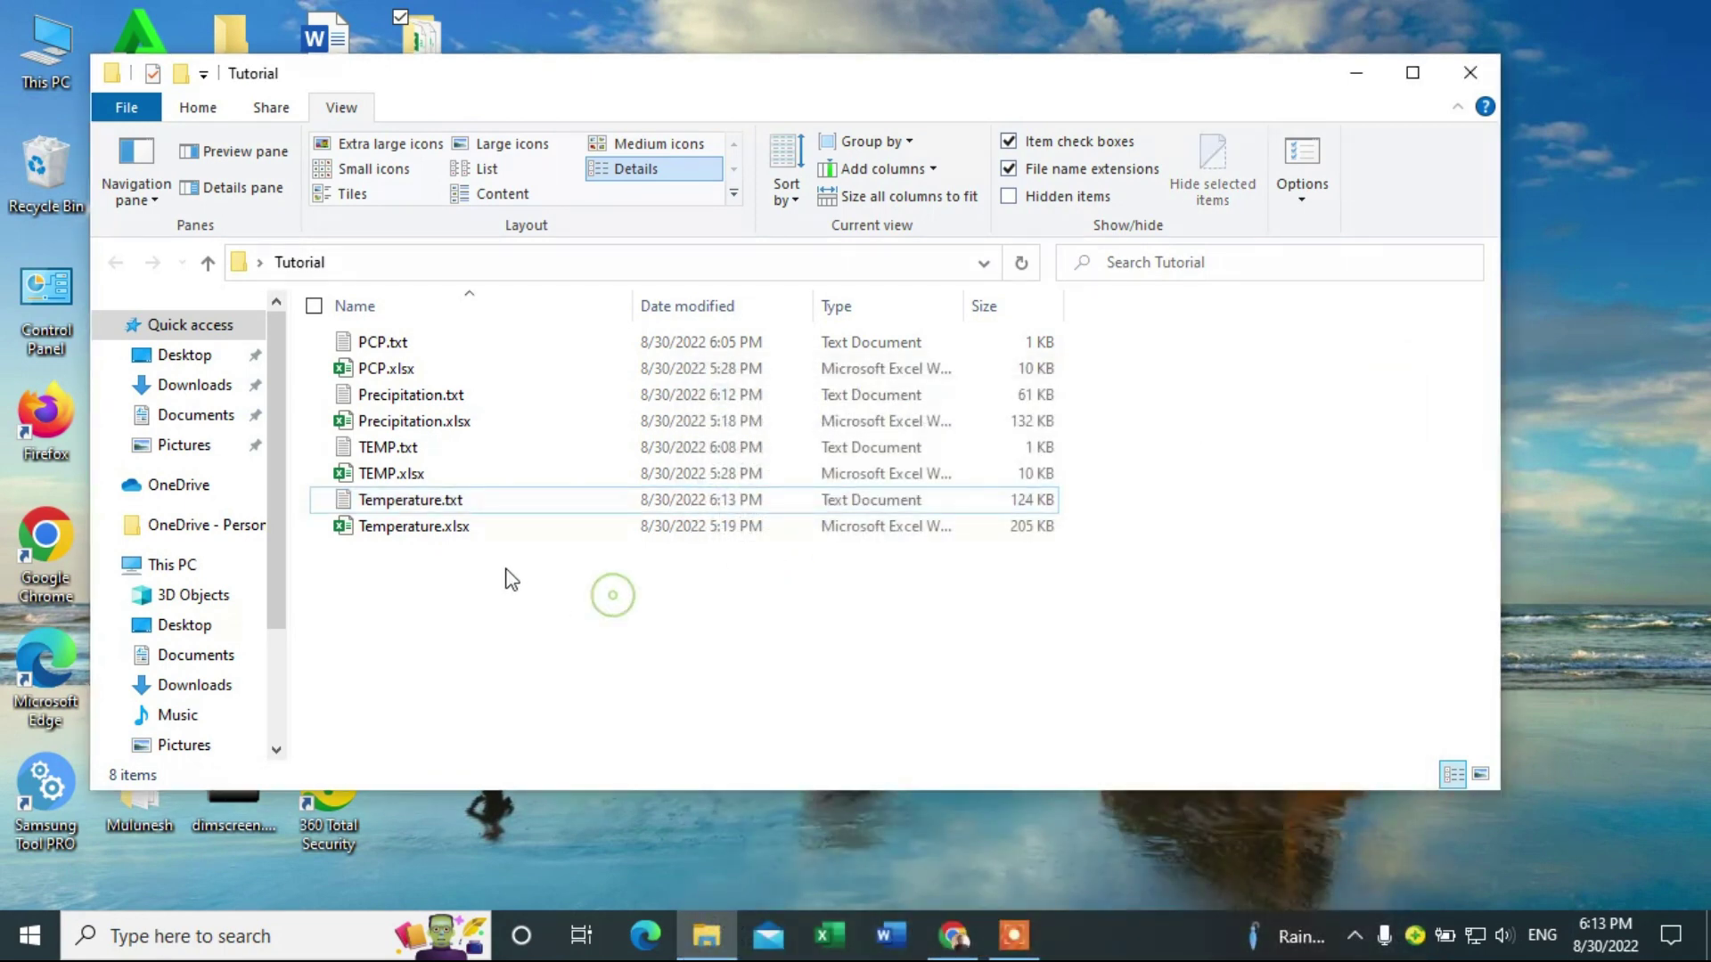
- Open PCP.txt beside the Tutorial folder and examine the station name under the NAME heading
double_click(390, 342)
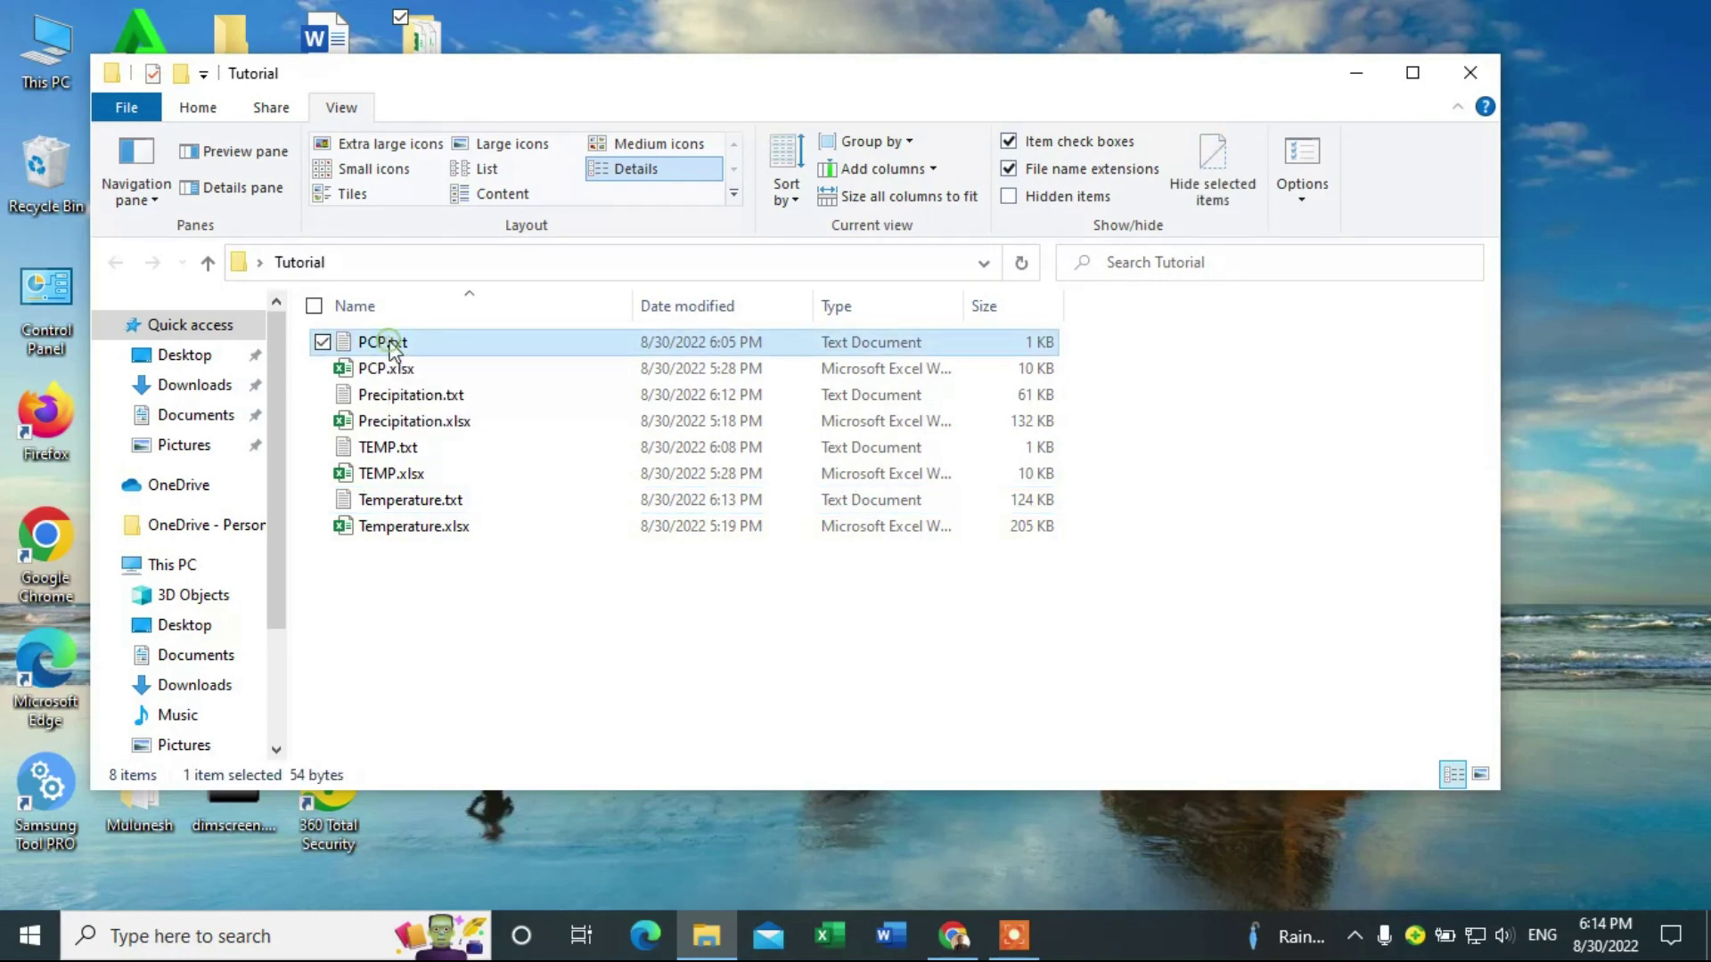
left_click_drag(1108, 401, 1381, 190)
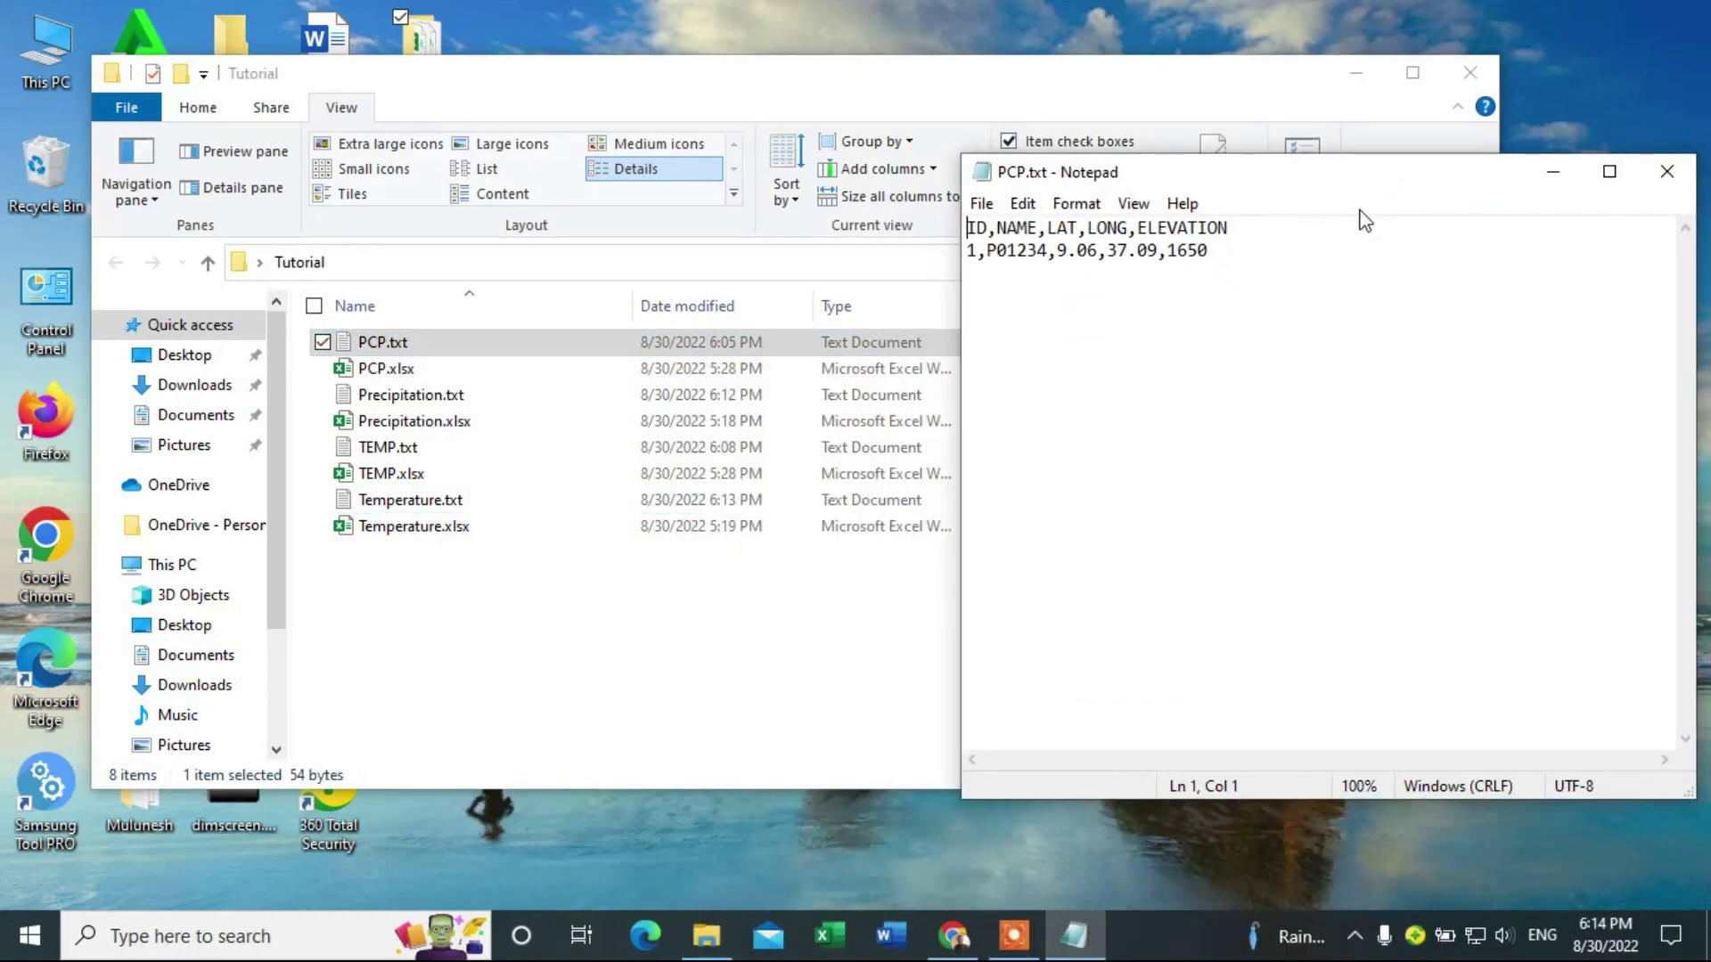
left_click(383, 396)
left_click(1603, 317)
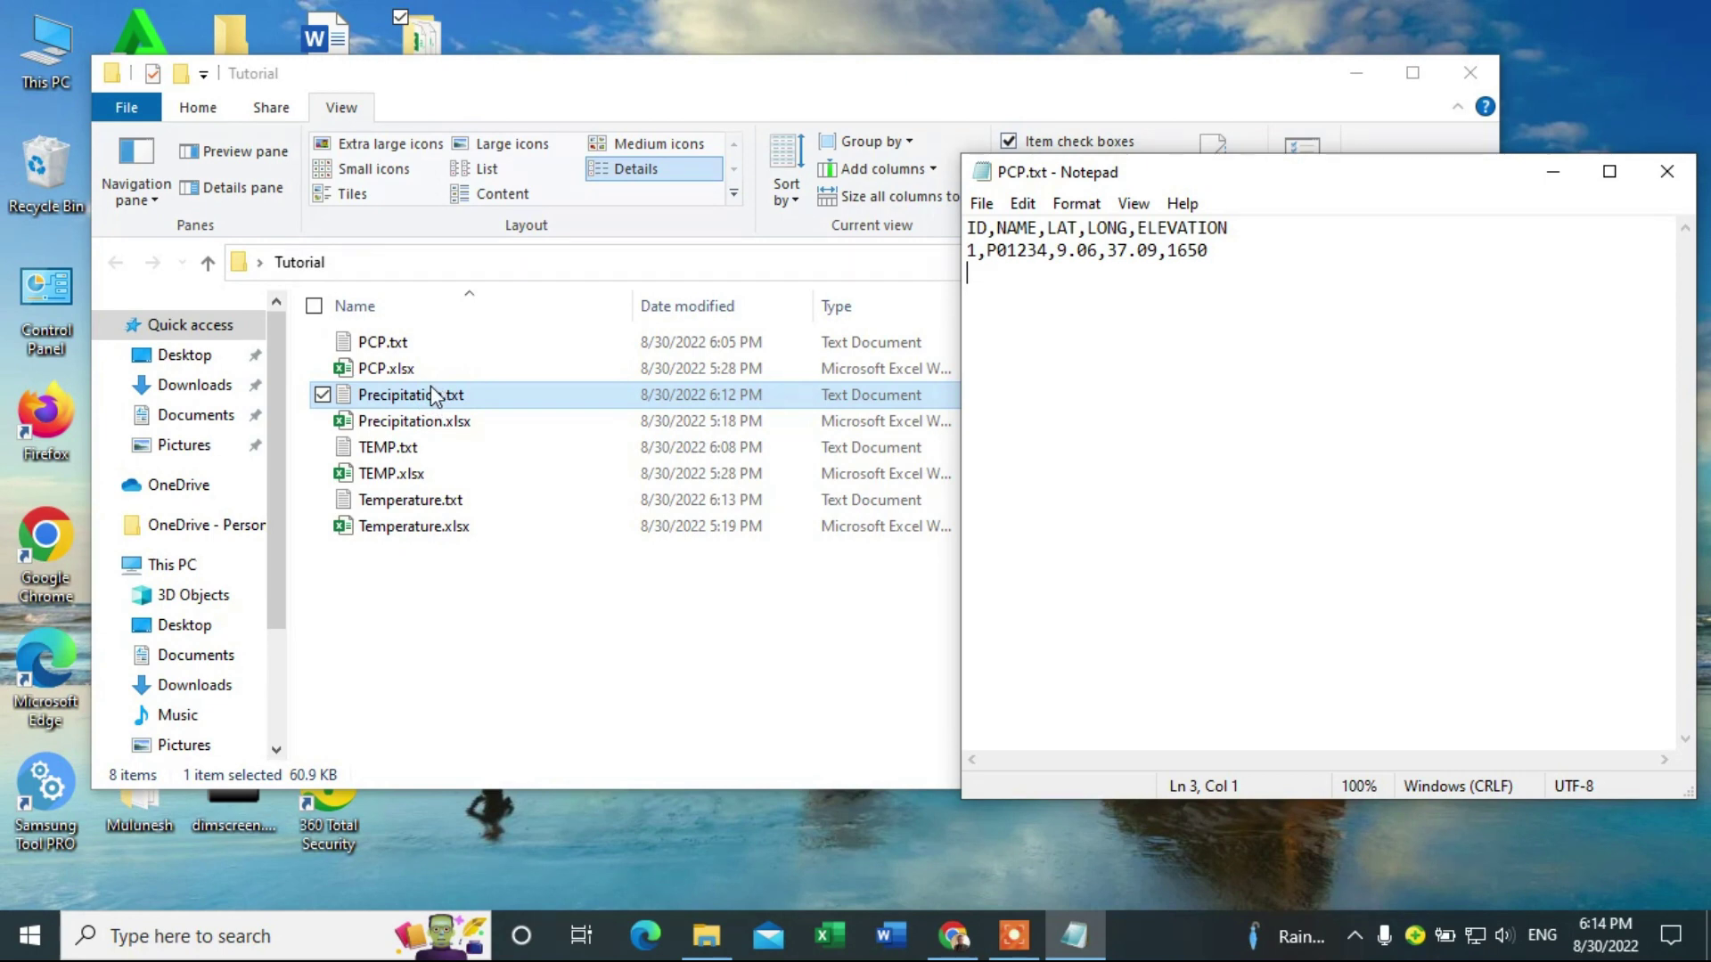
left_click_drag(998, 229, 1045, 255)
left_click(1000, 253)
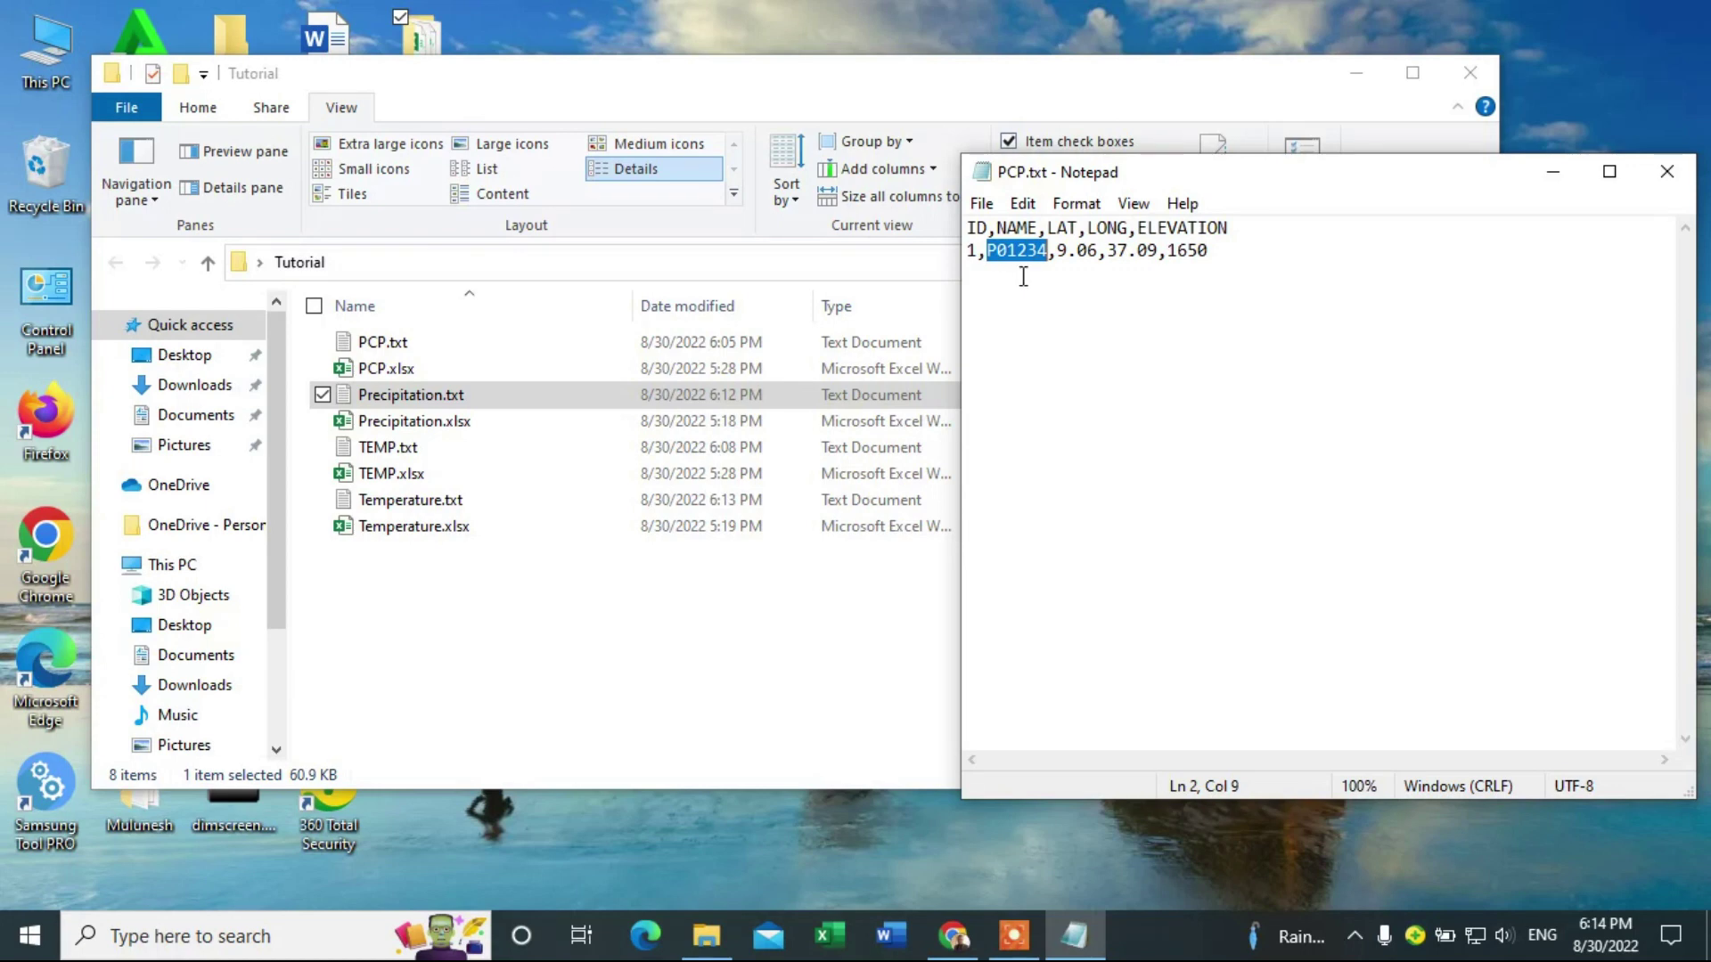
left_click(1007, 254)
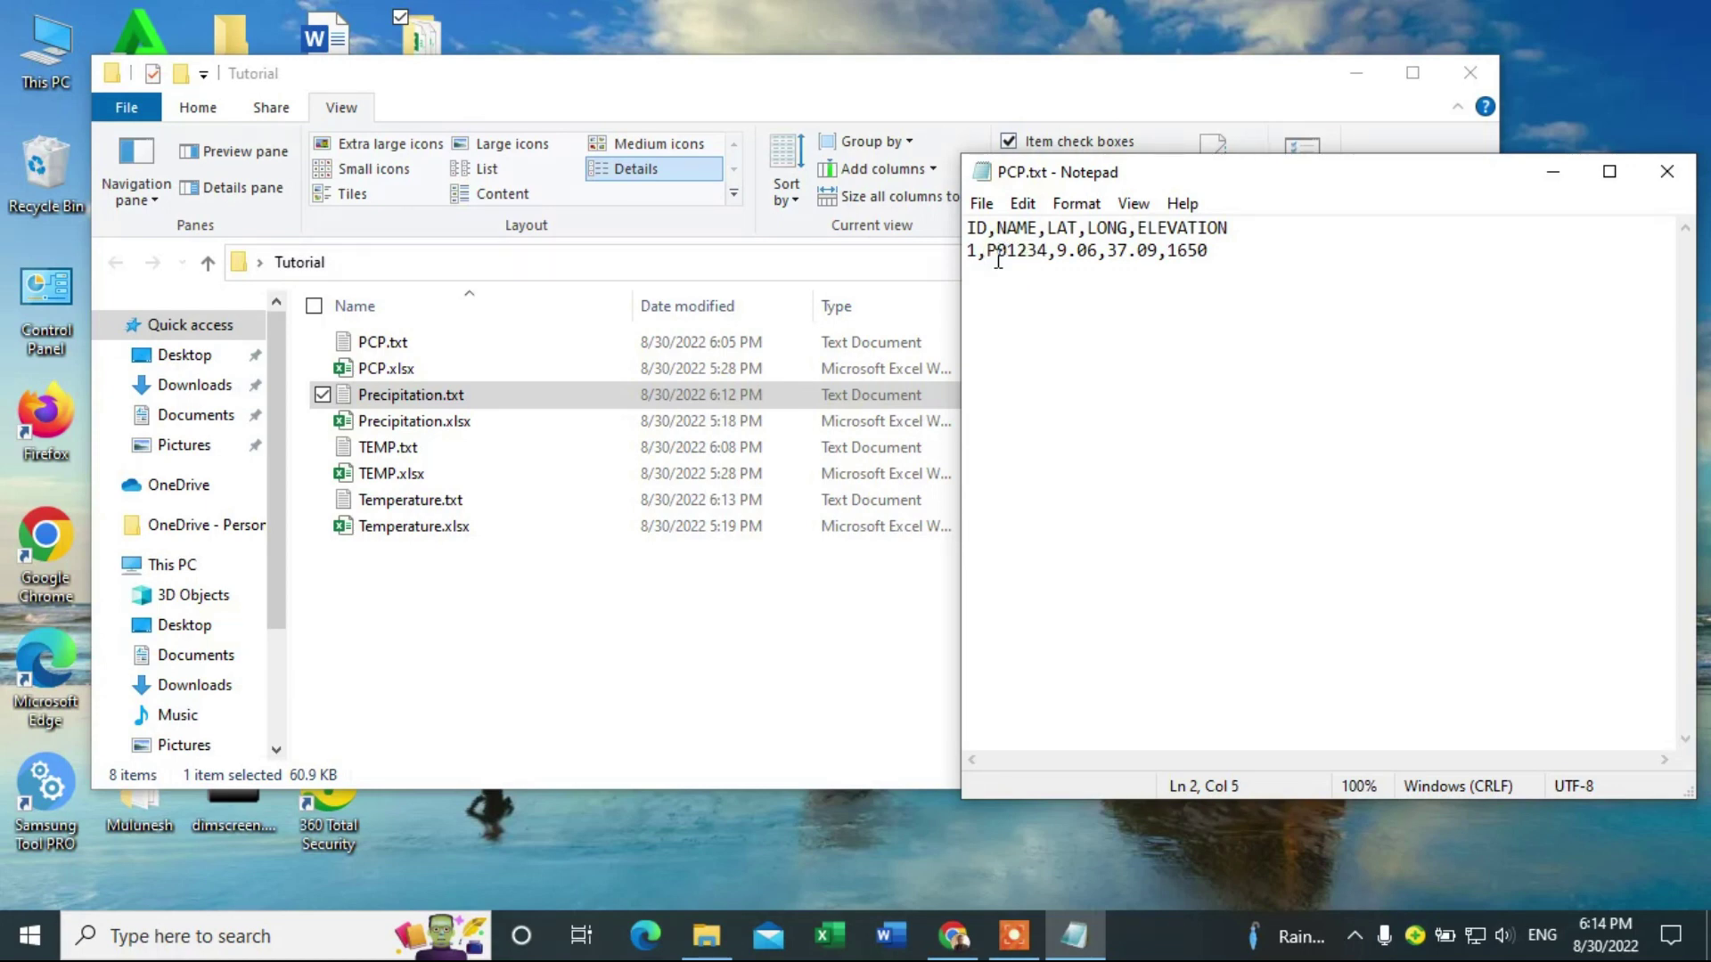
left_click_drag(987, 251, 1049, 254)
- Hide file name extensions and rename the Precipitation text file as p01234
left_click(458, 398)
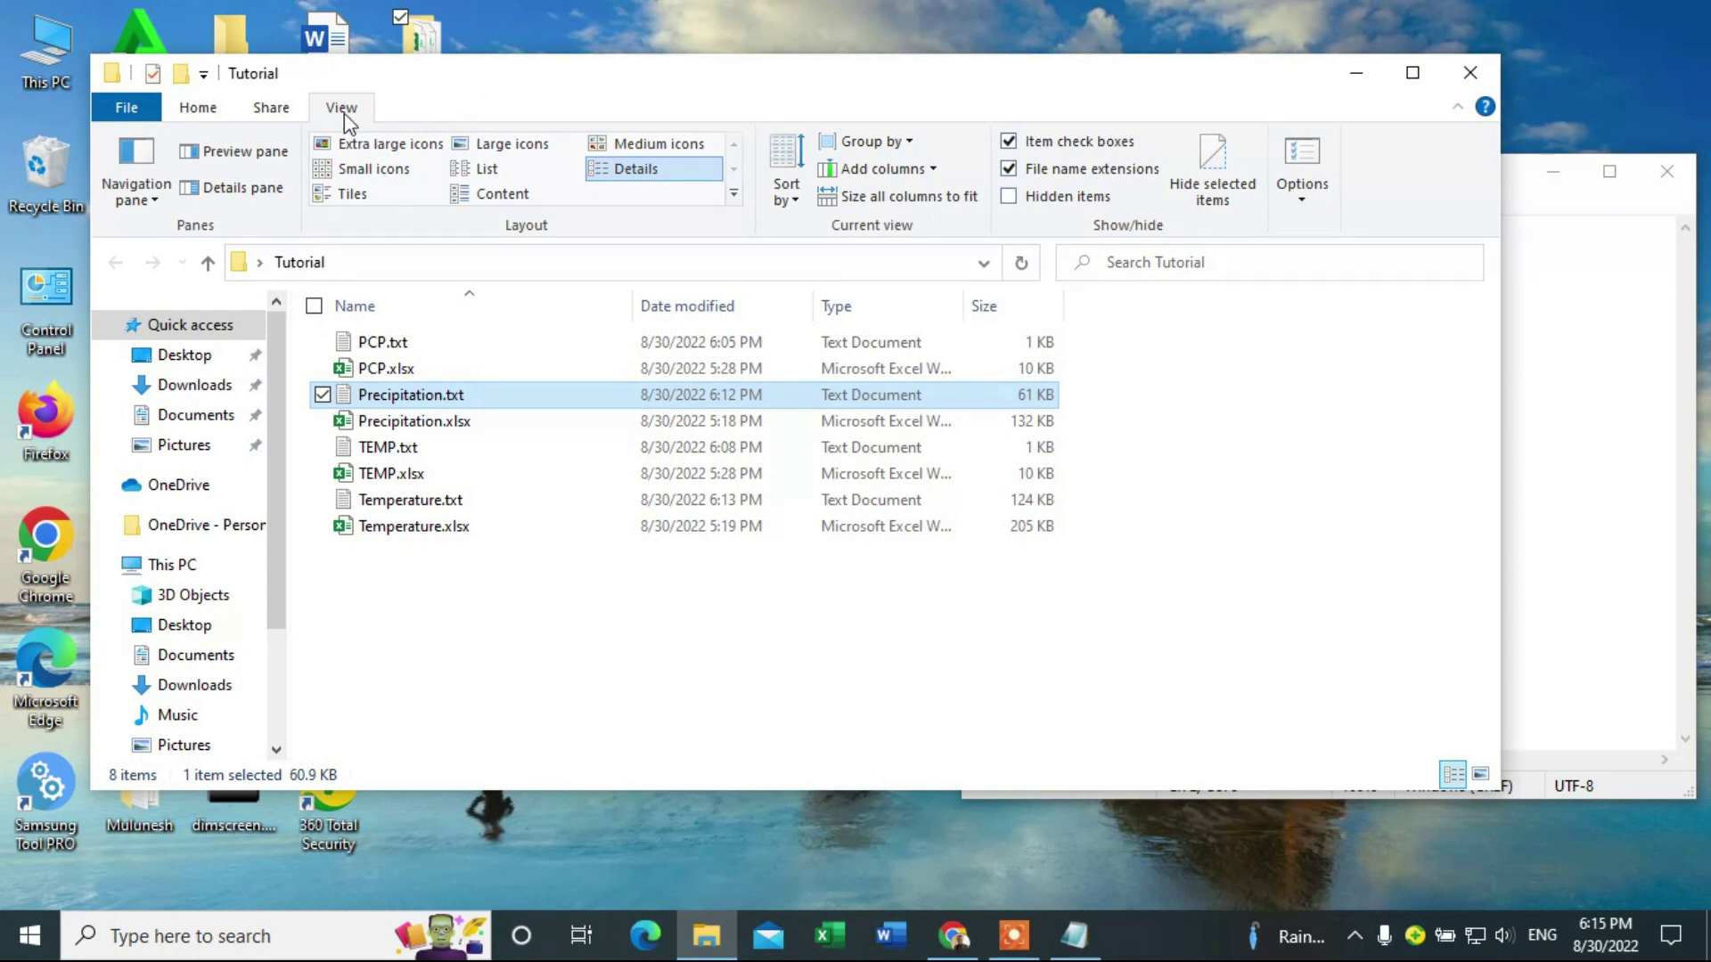
left_click(1016, 174)
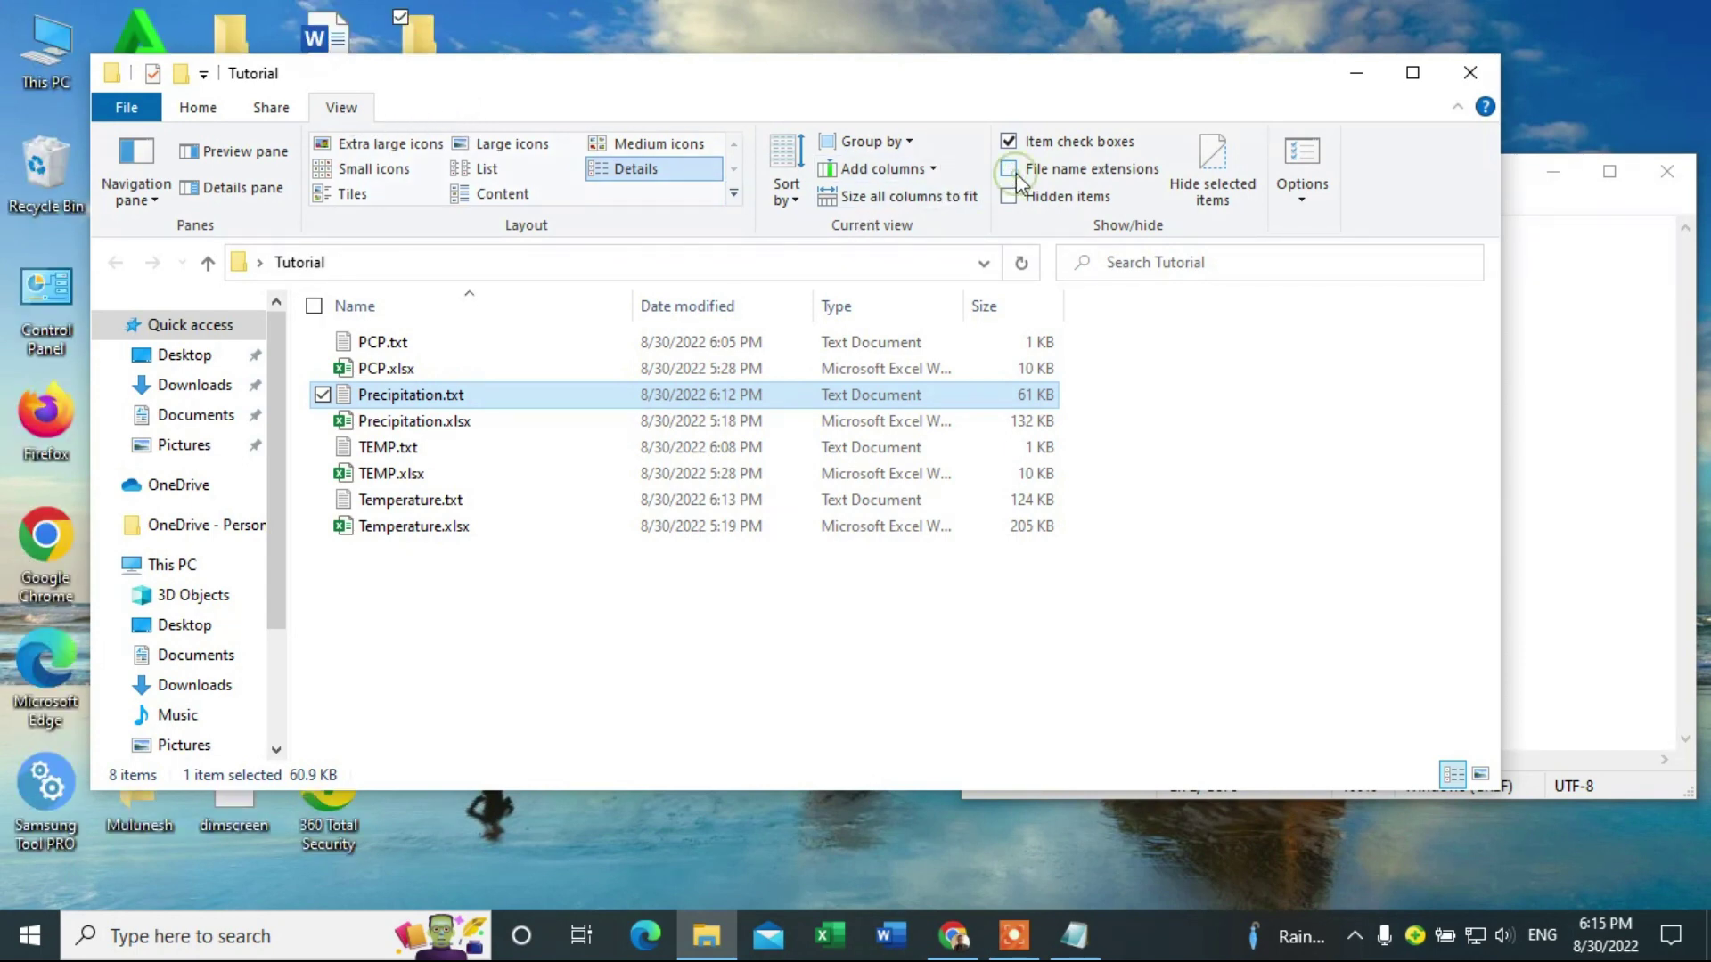
left_click(449, 398)
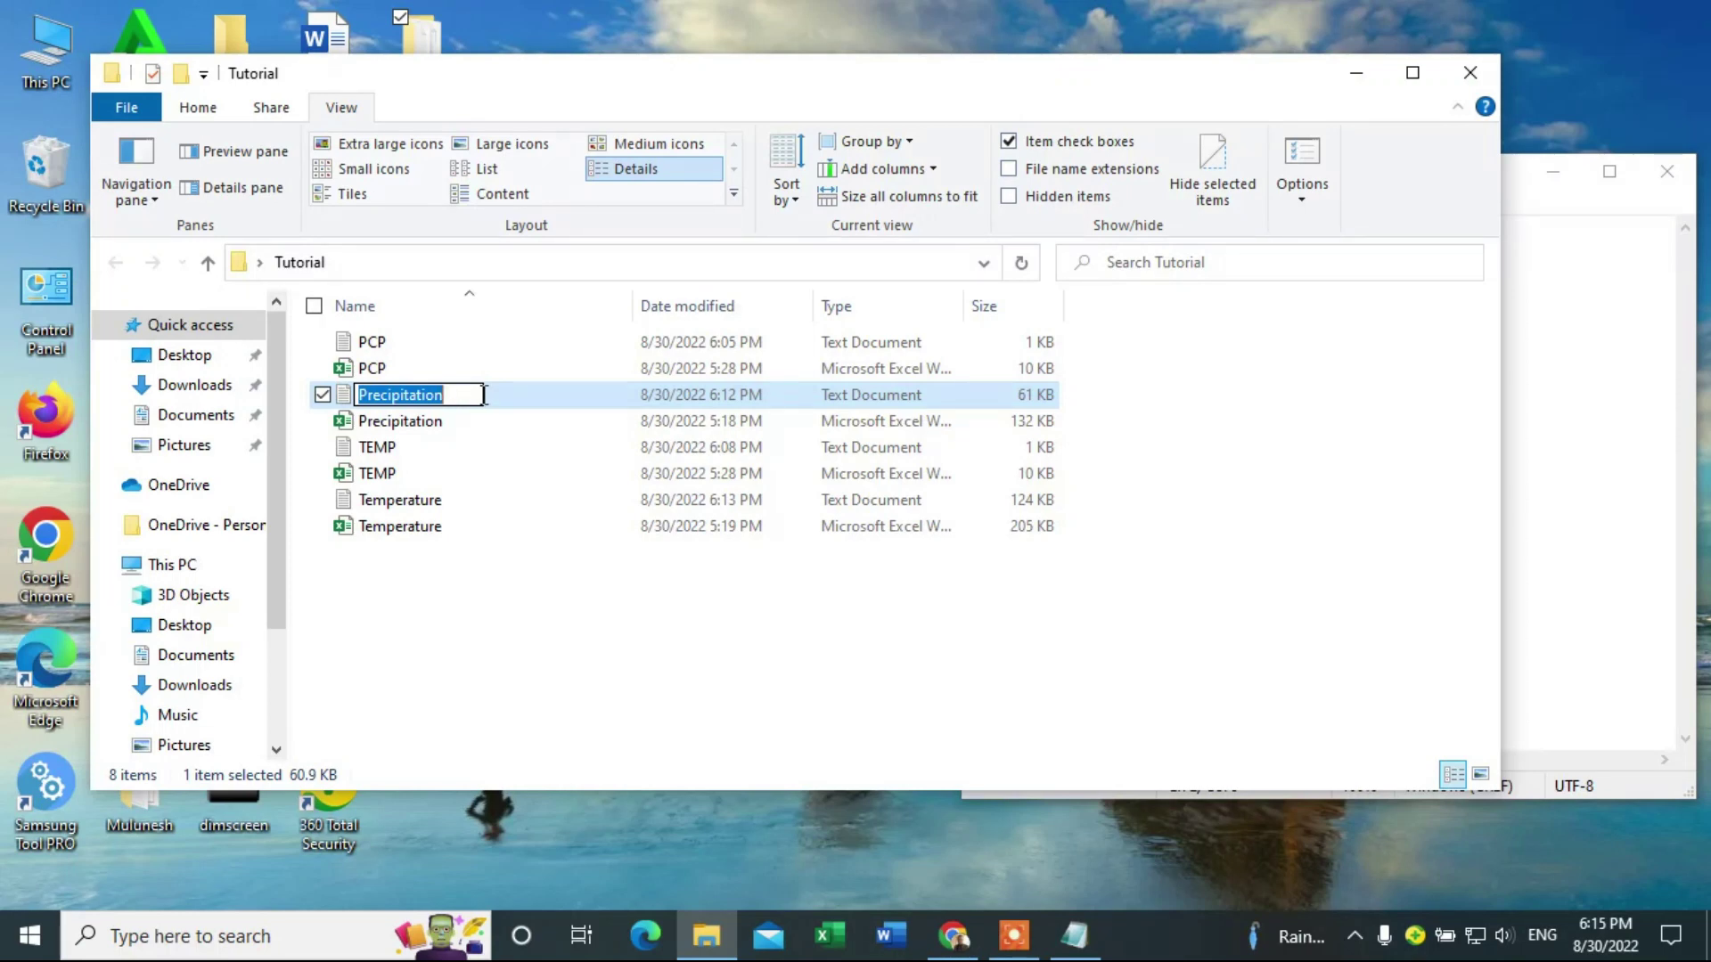
type("p01234")
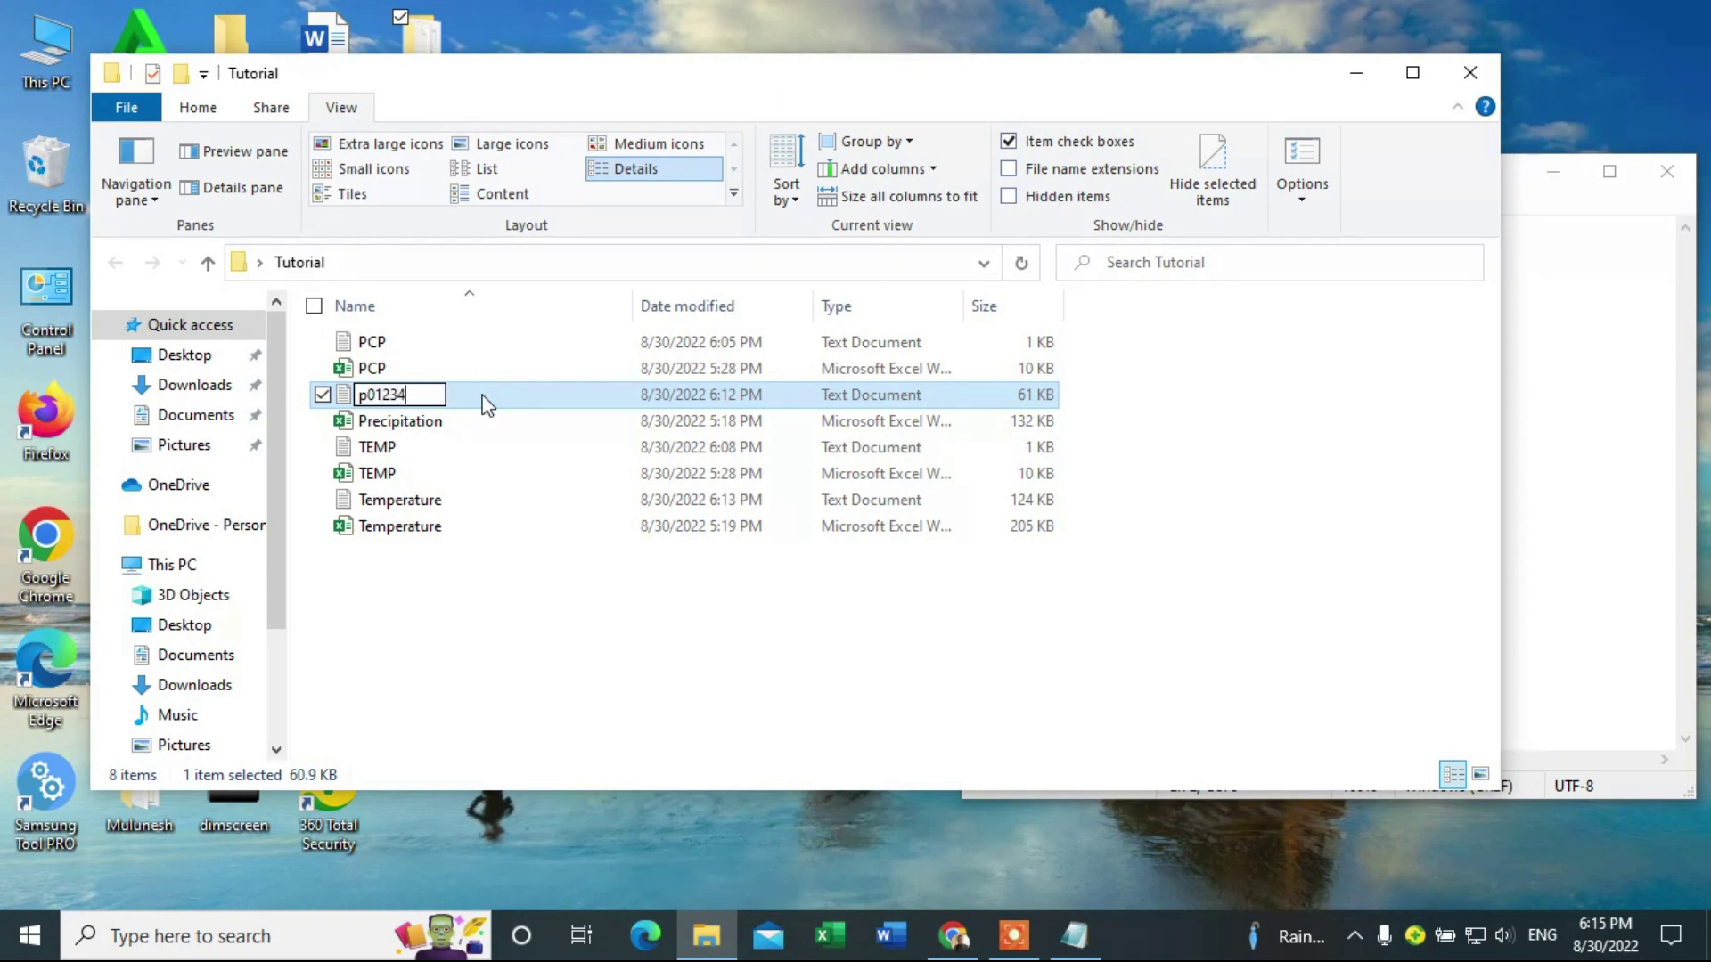
left_click(501, 481)
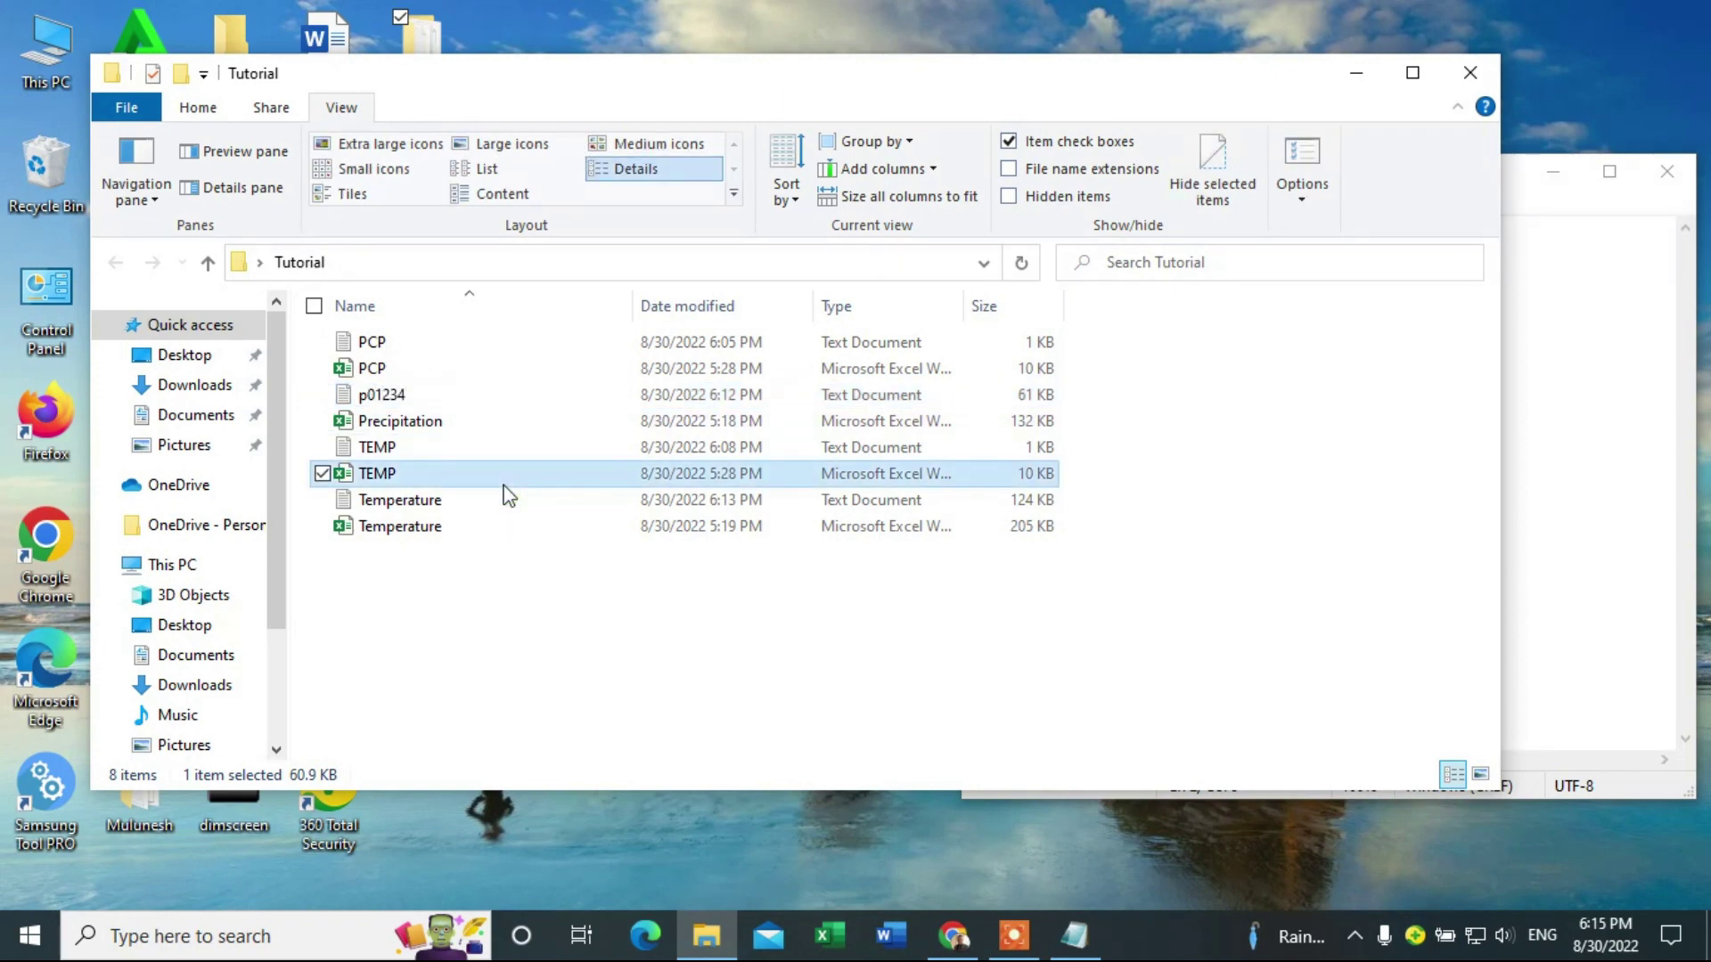
- Check the station name's capitalization in PCP.txt and rename the p01234 text file as P01234 to match
left_click(1647, 303)
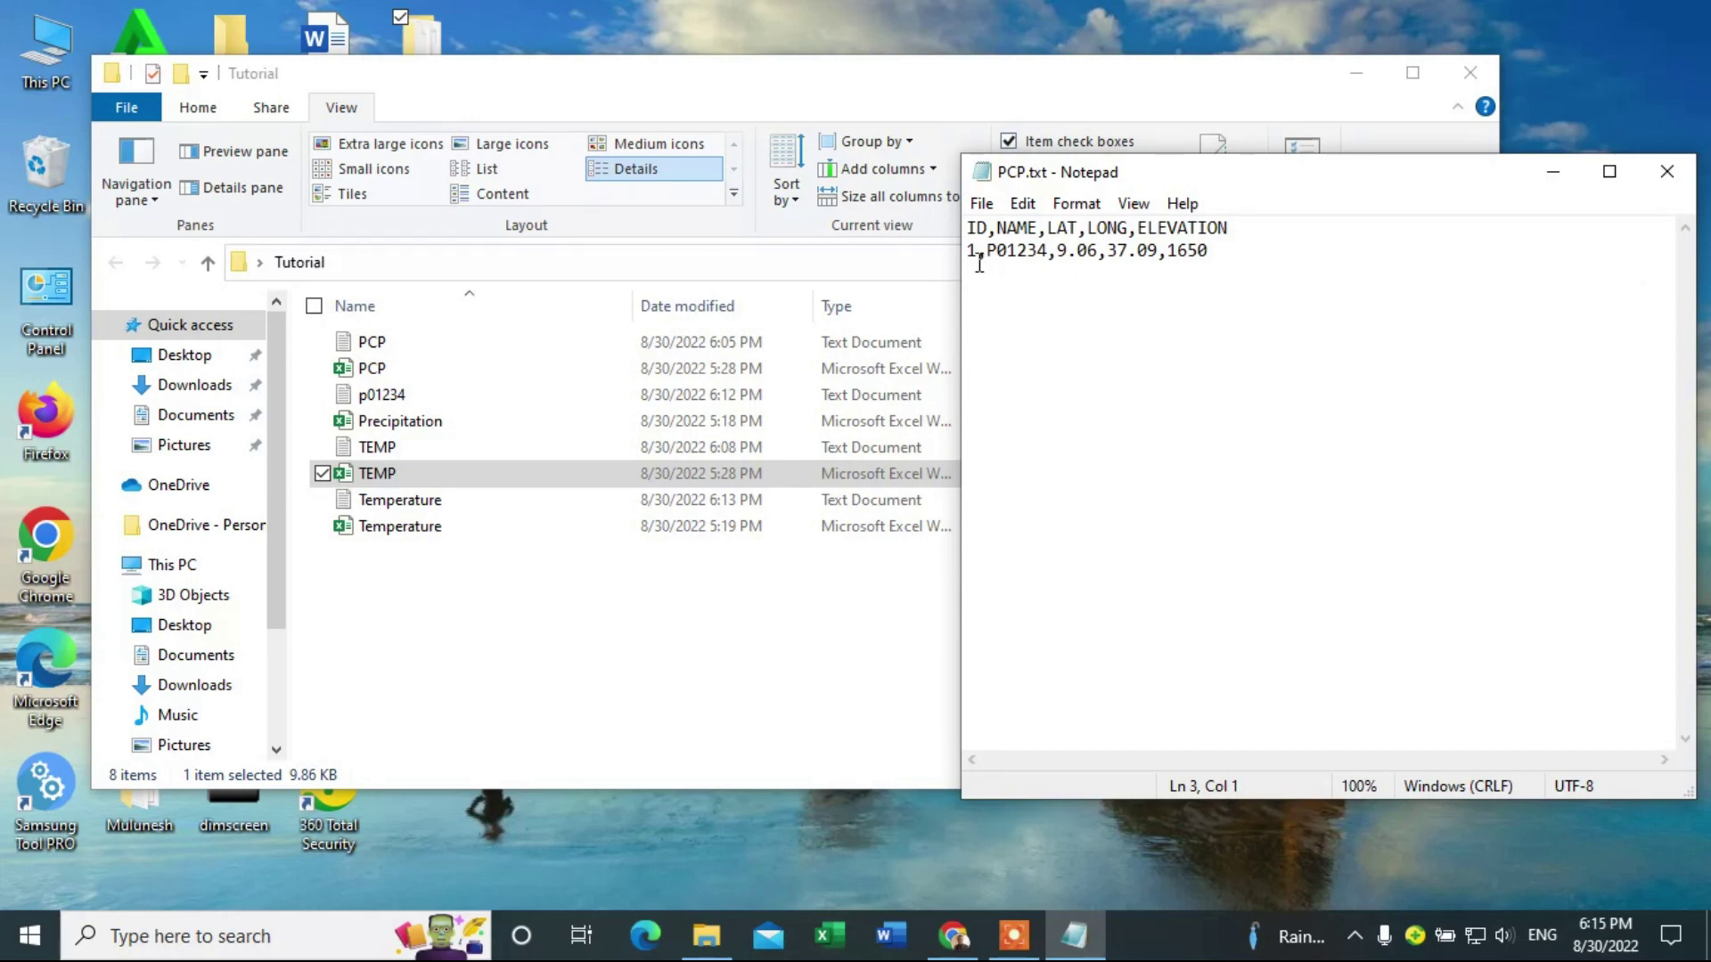
left_click_drag(992, 259, 1050, 259)
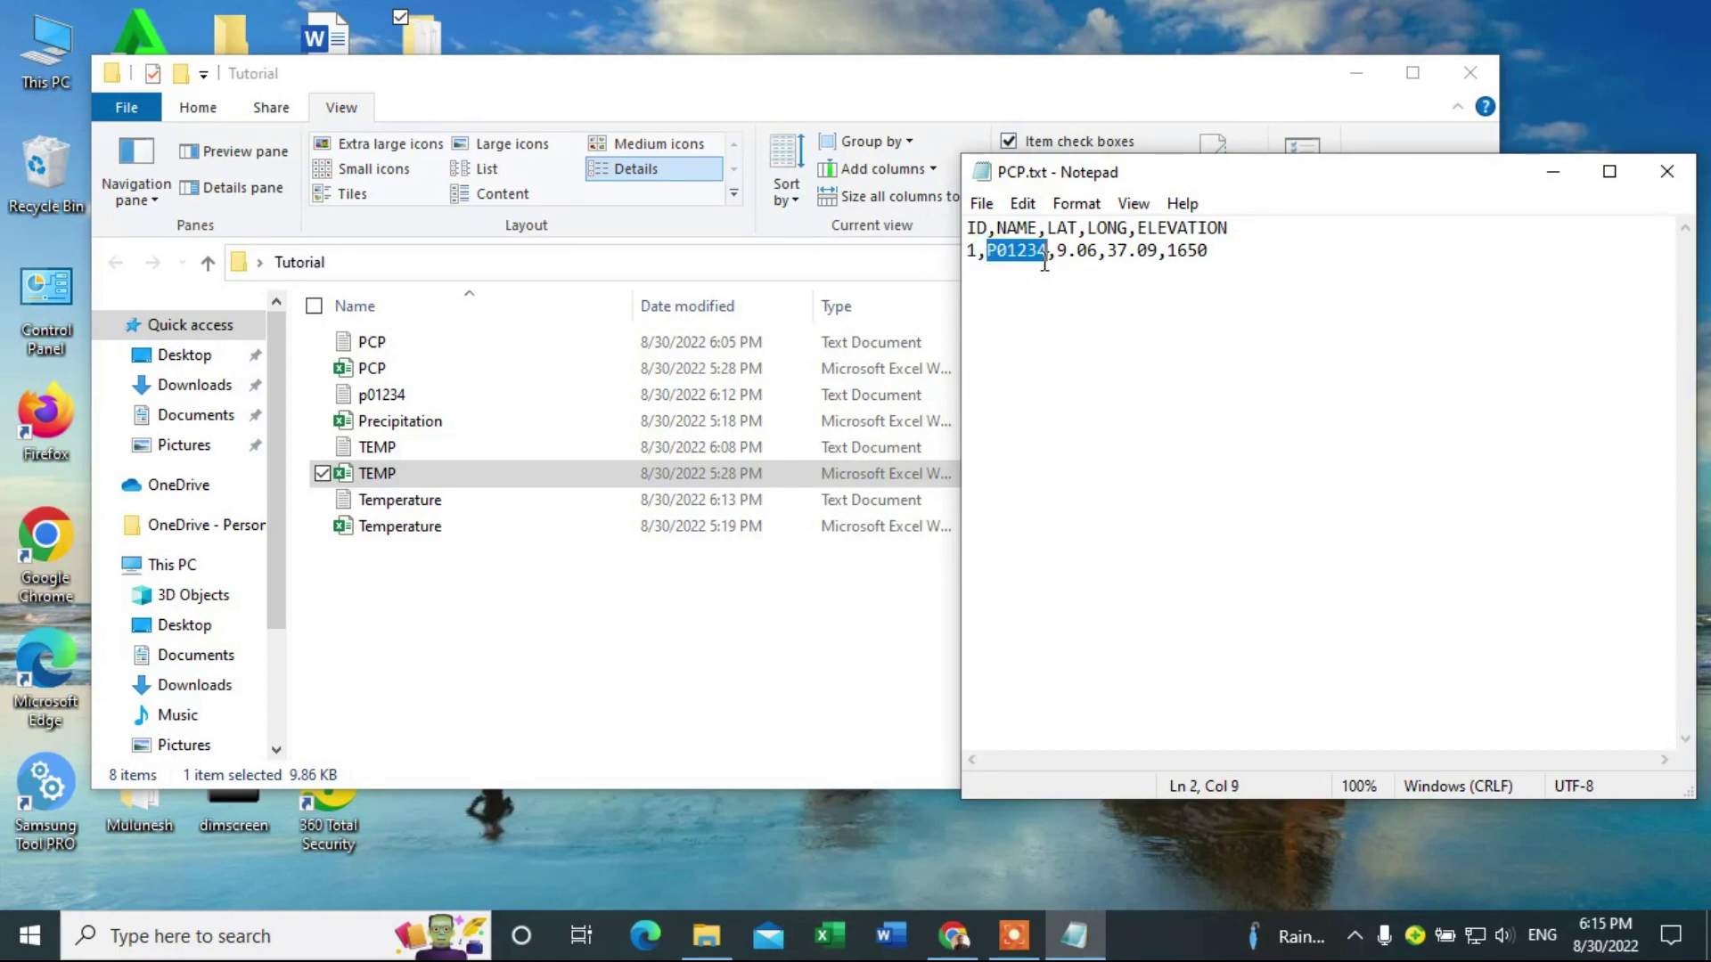
left_click(994, 267)
left_click(397, 396)
right_click(395, 392)
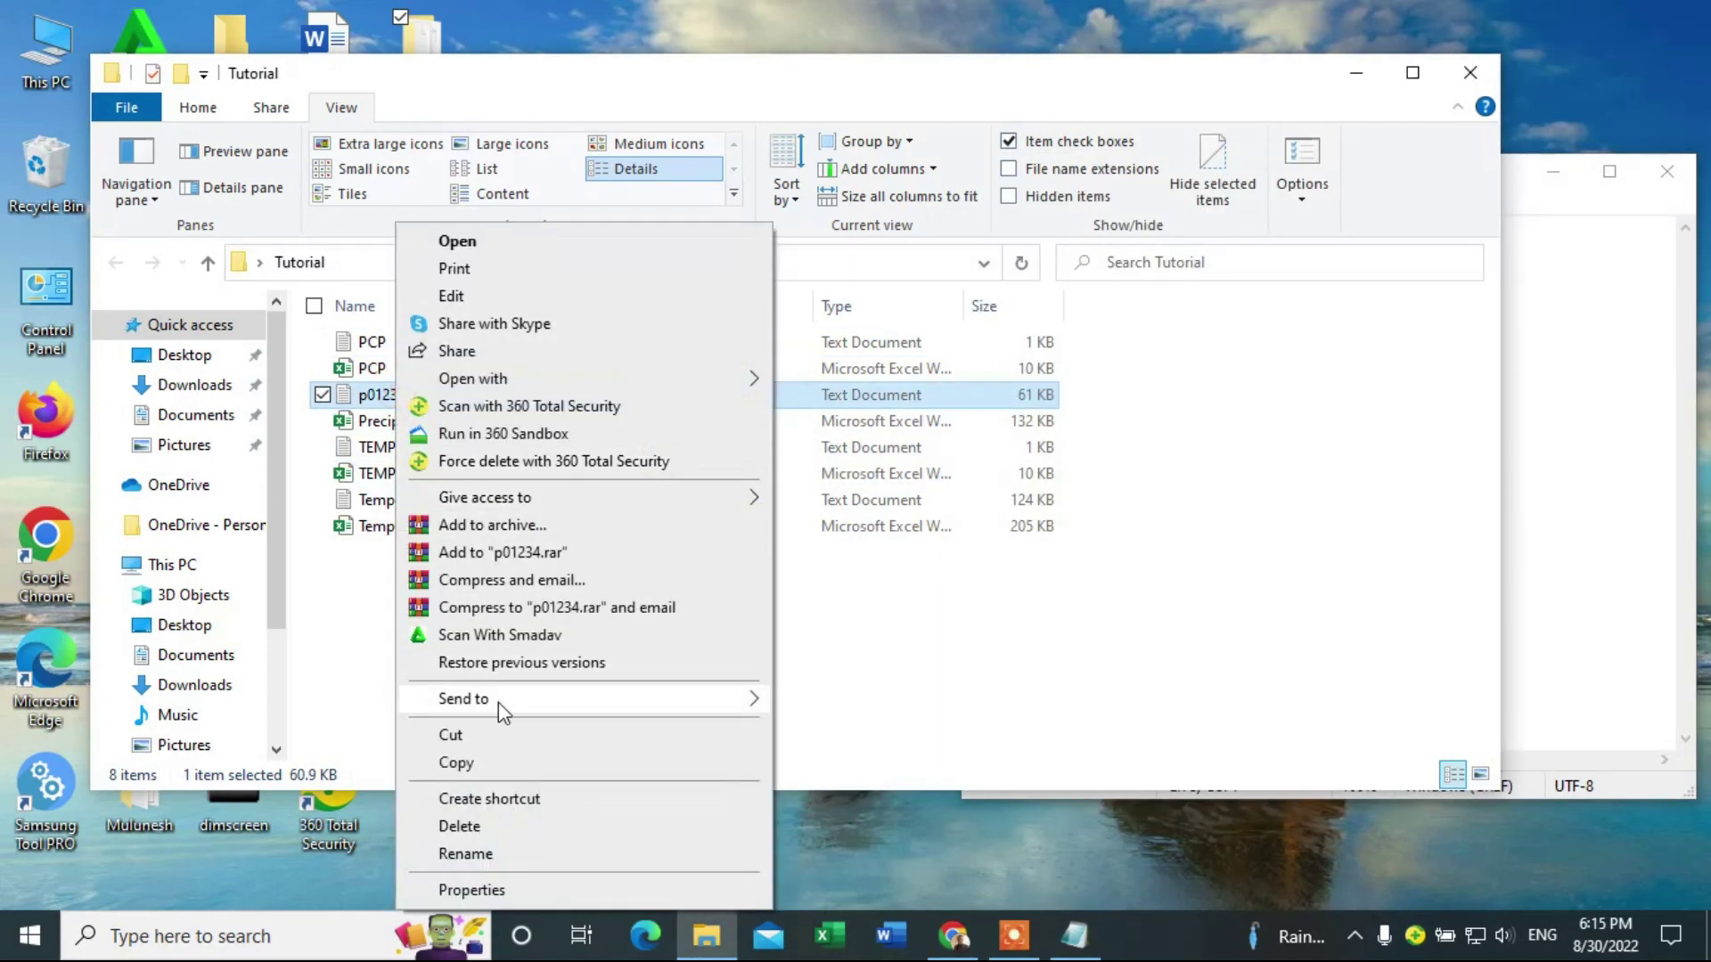
left_click(464, 854)
left_click(355, 396)
key("Delete")
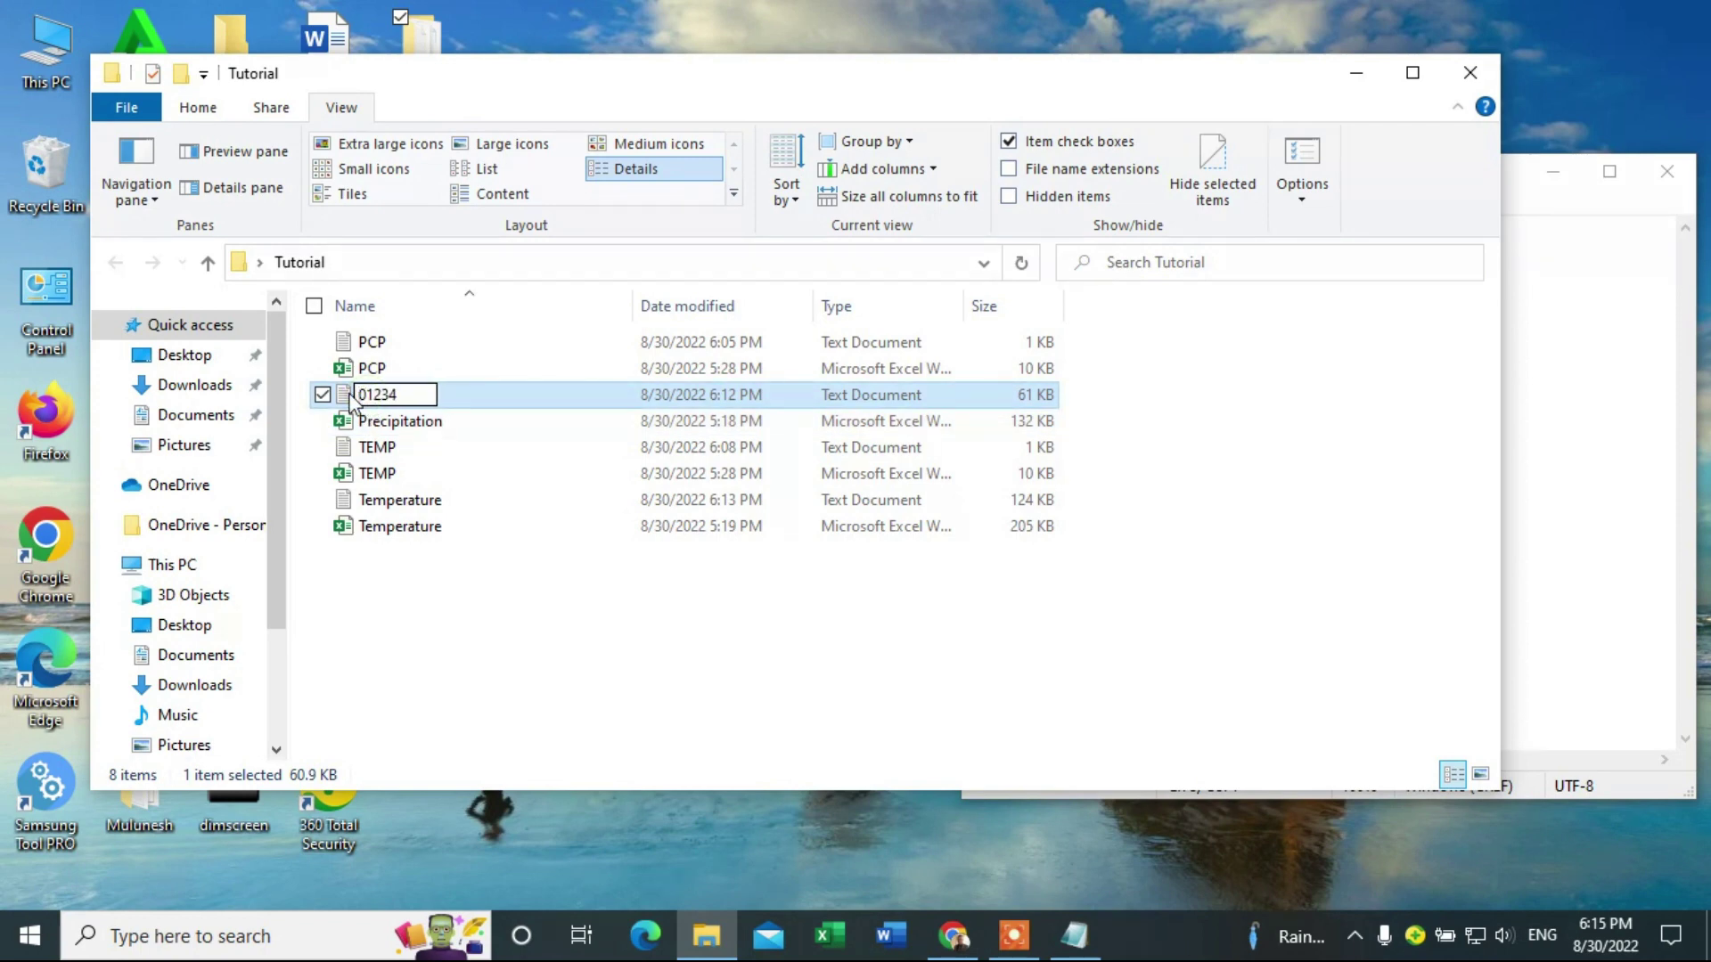
type("P")
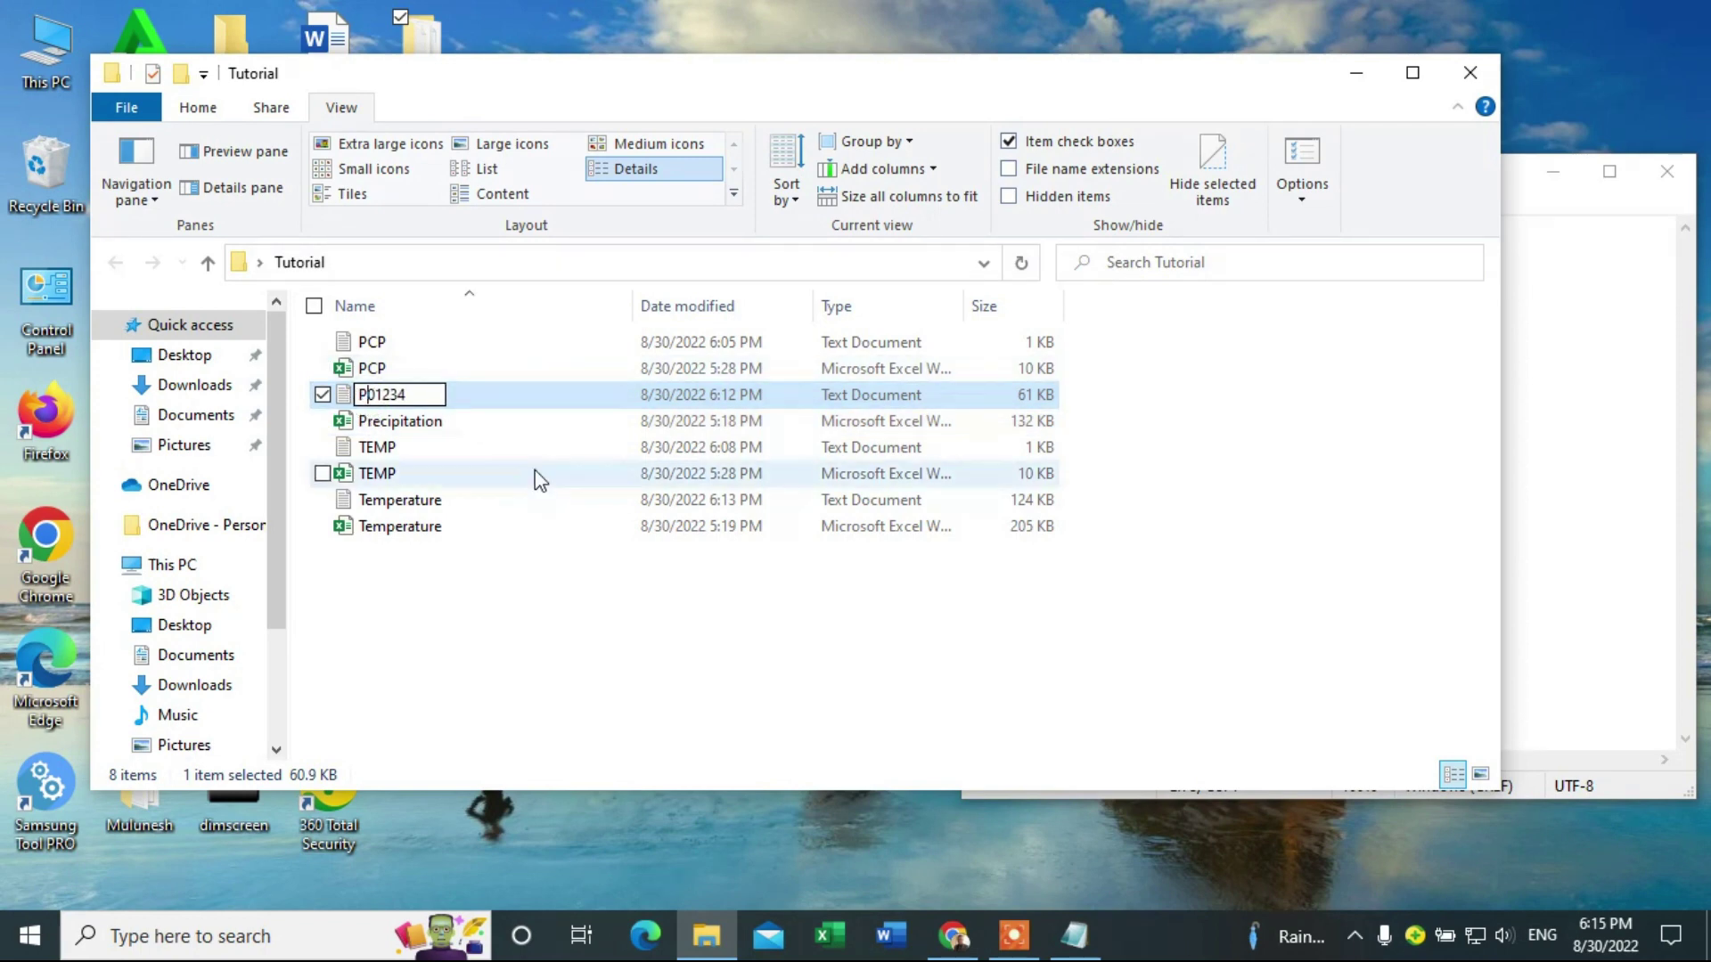
key("Return")
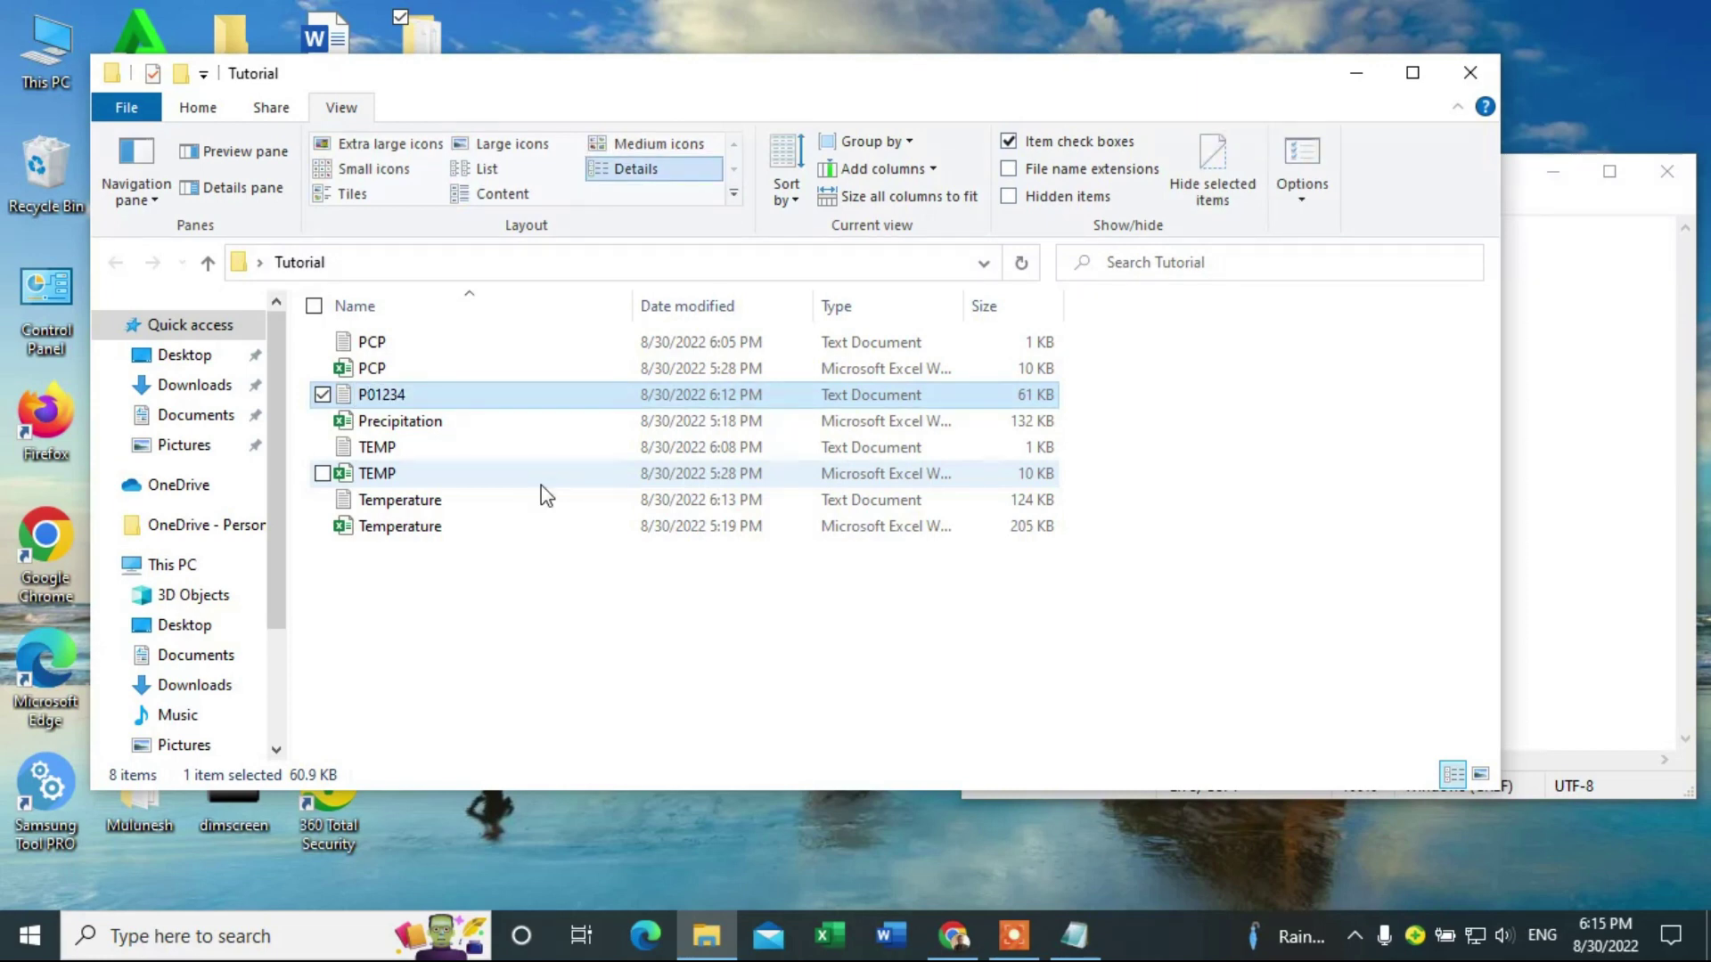
left_click(585, 586)
- Compare the P01234 file name with the station name in PCP.txt, and close PCP.txt
left_click(405, 400)
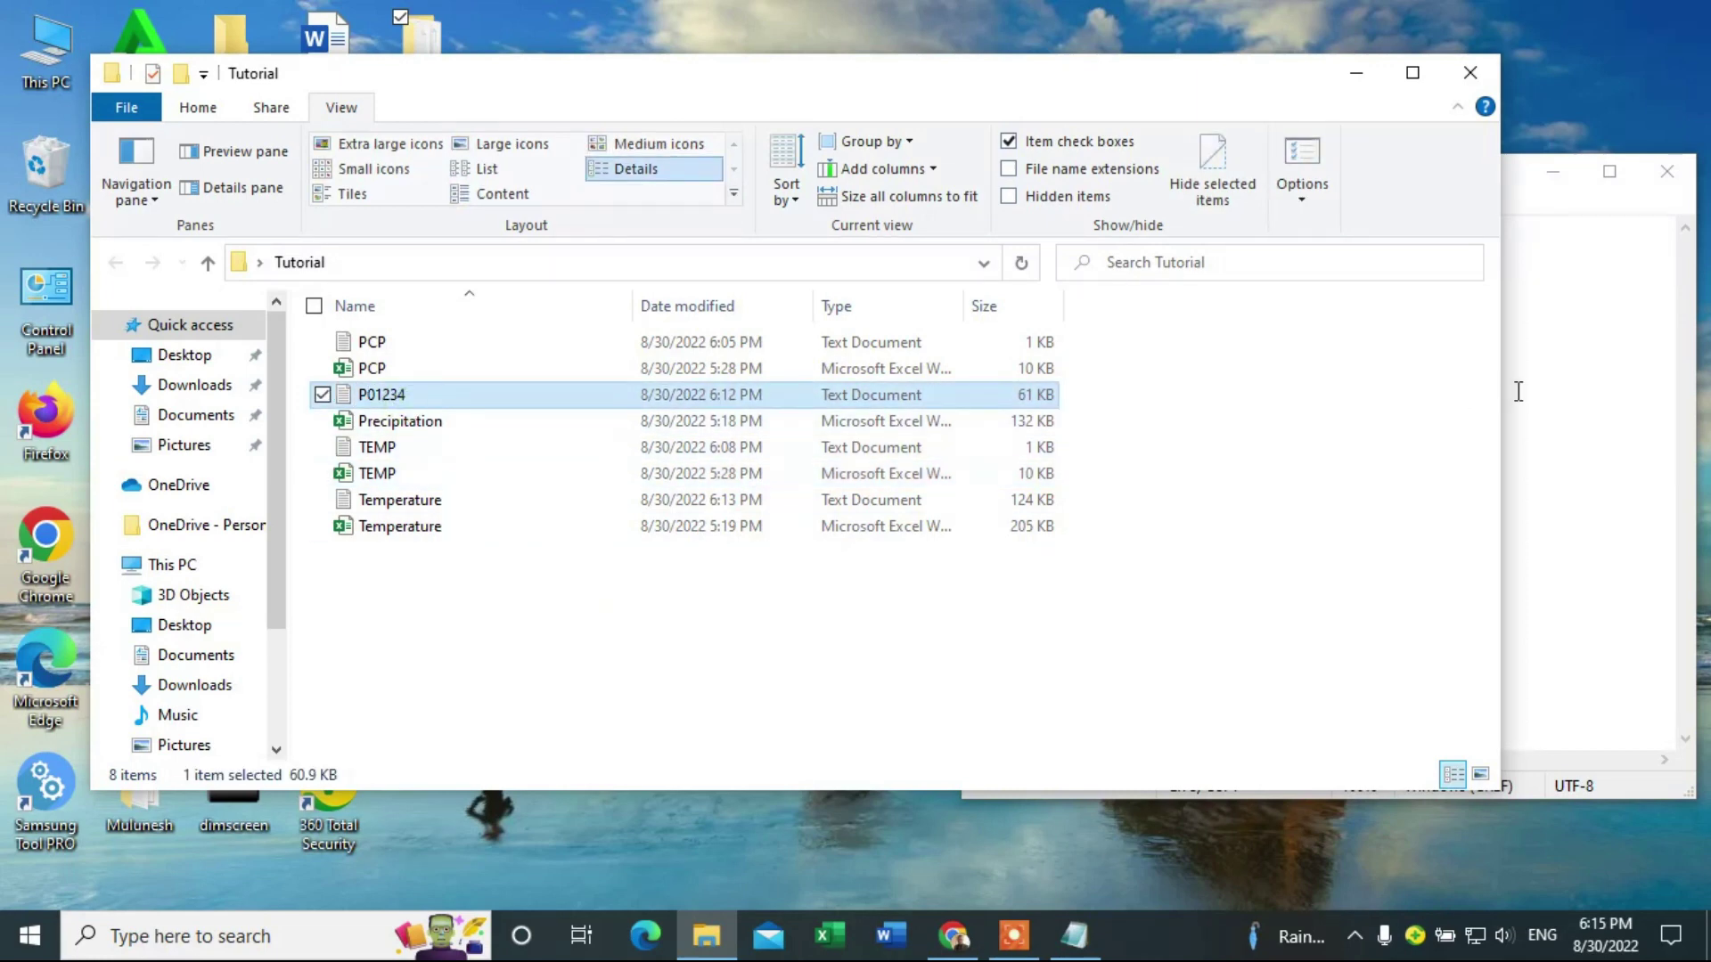
left_click(1594, 289)
left_click_drag(1239, 176, 938, 312)
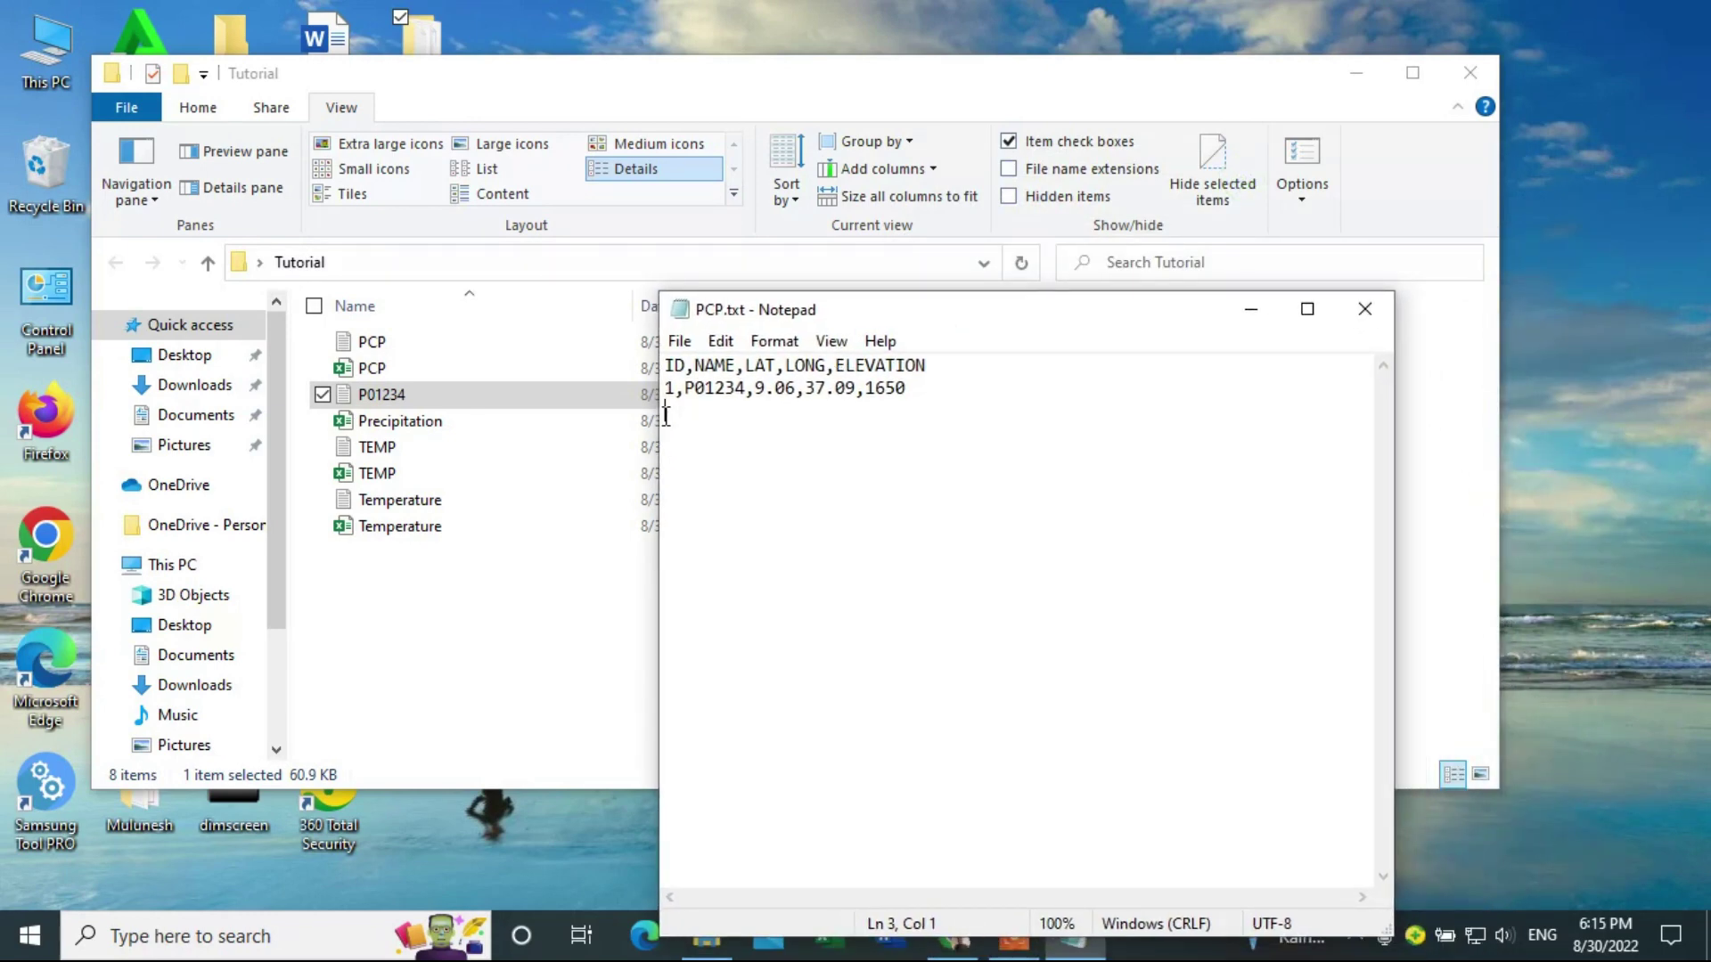
left_click_drag(689, 392, 745, 388)
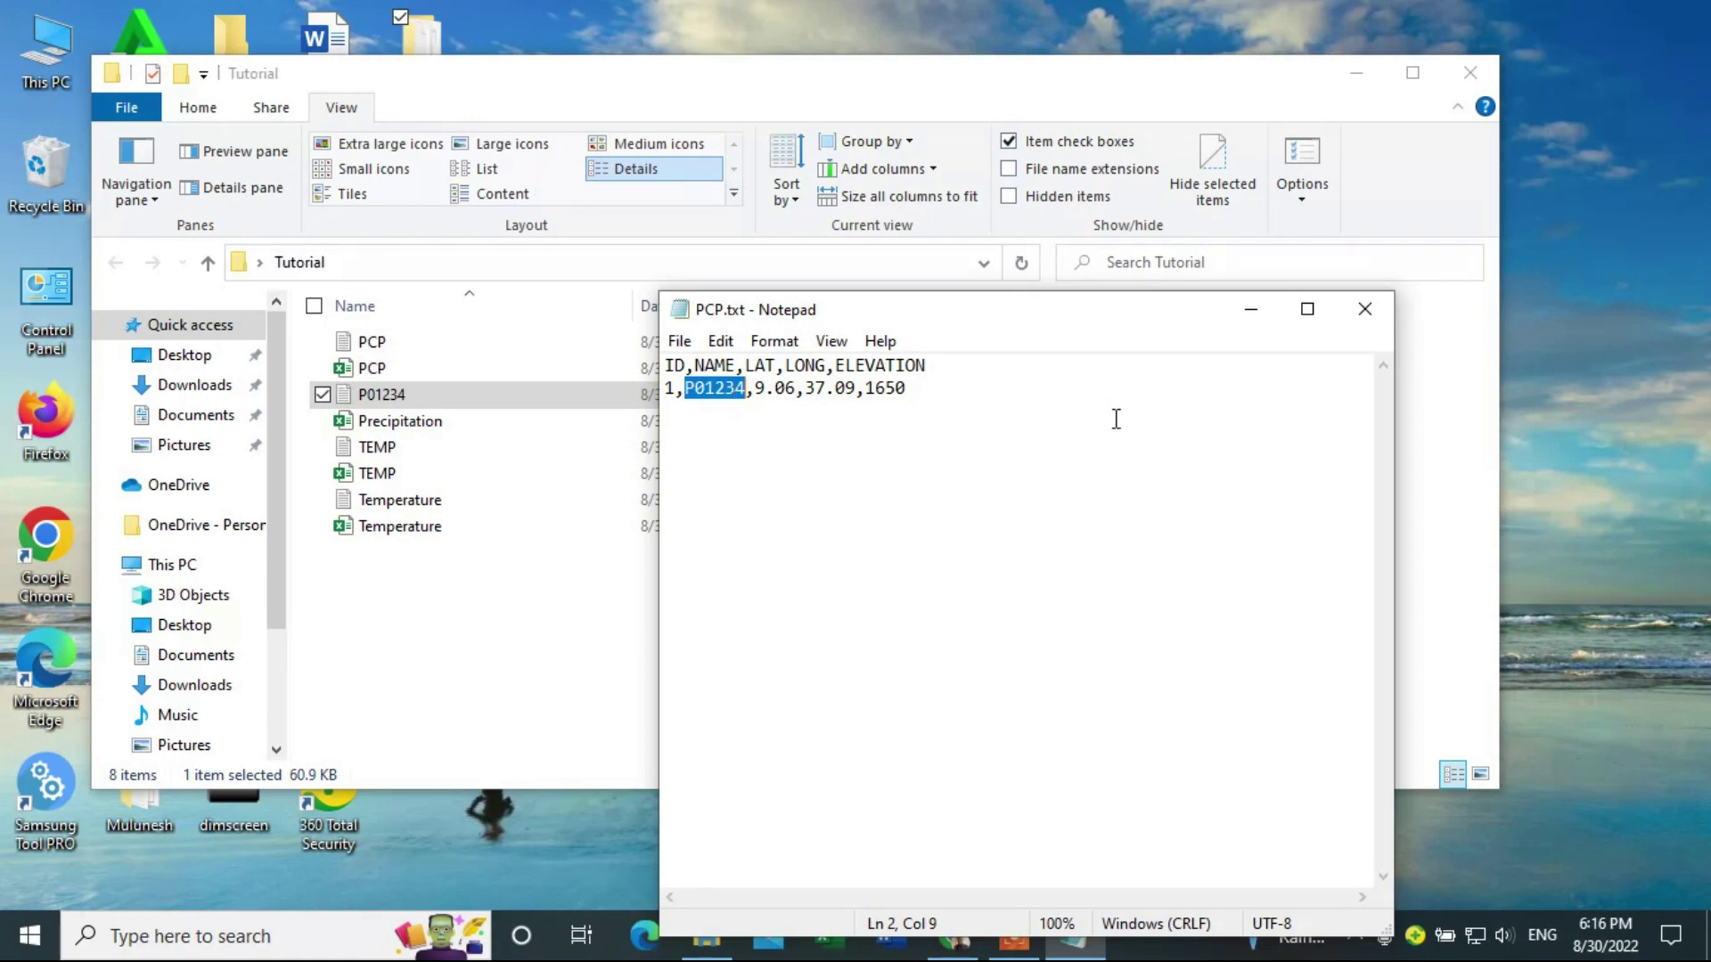
left_click(1365, 308)
left_click(481, 606)
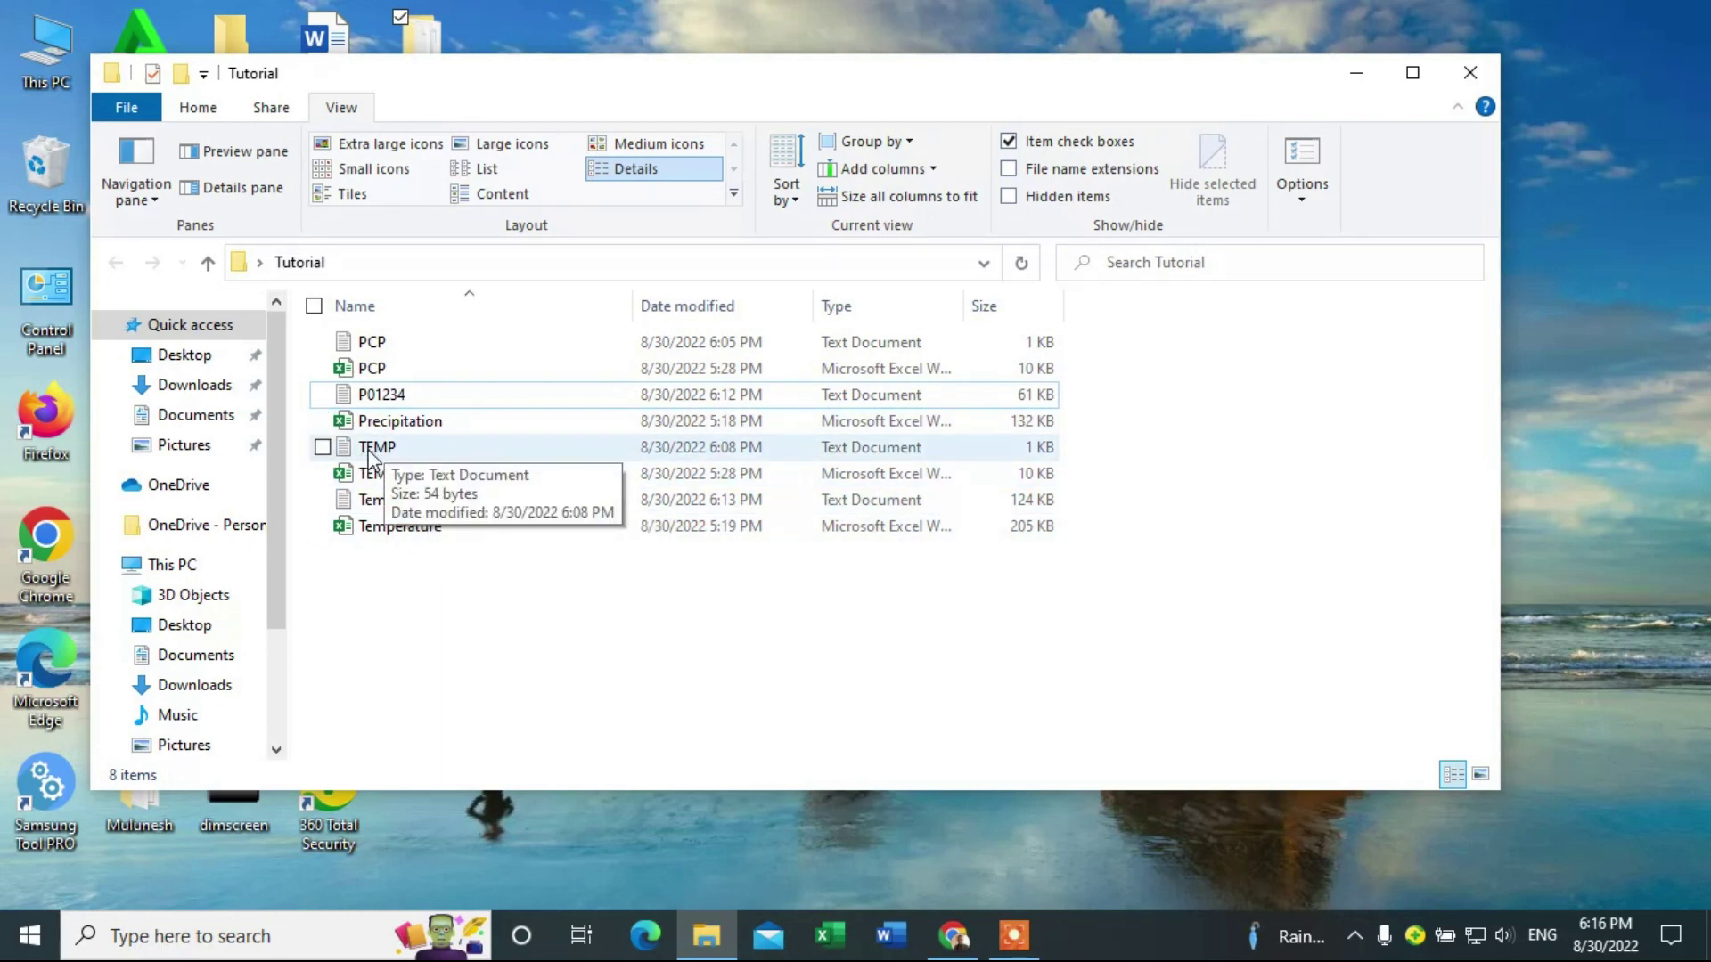
- Check the station name in TEMP.txt and the start date in the Temperature text file, closing each file after viewing
double_click(374, 448)
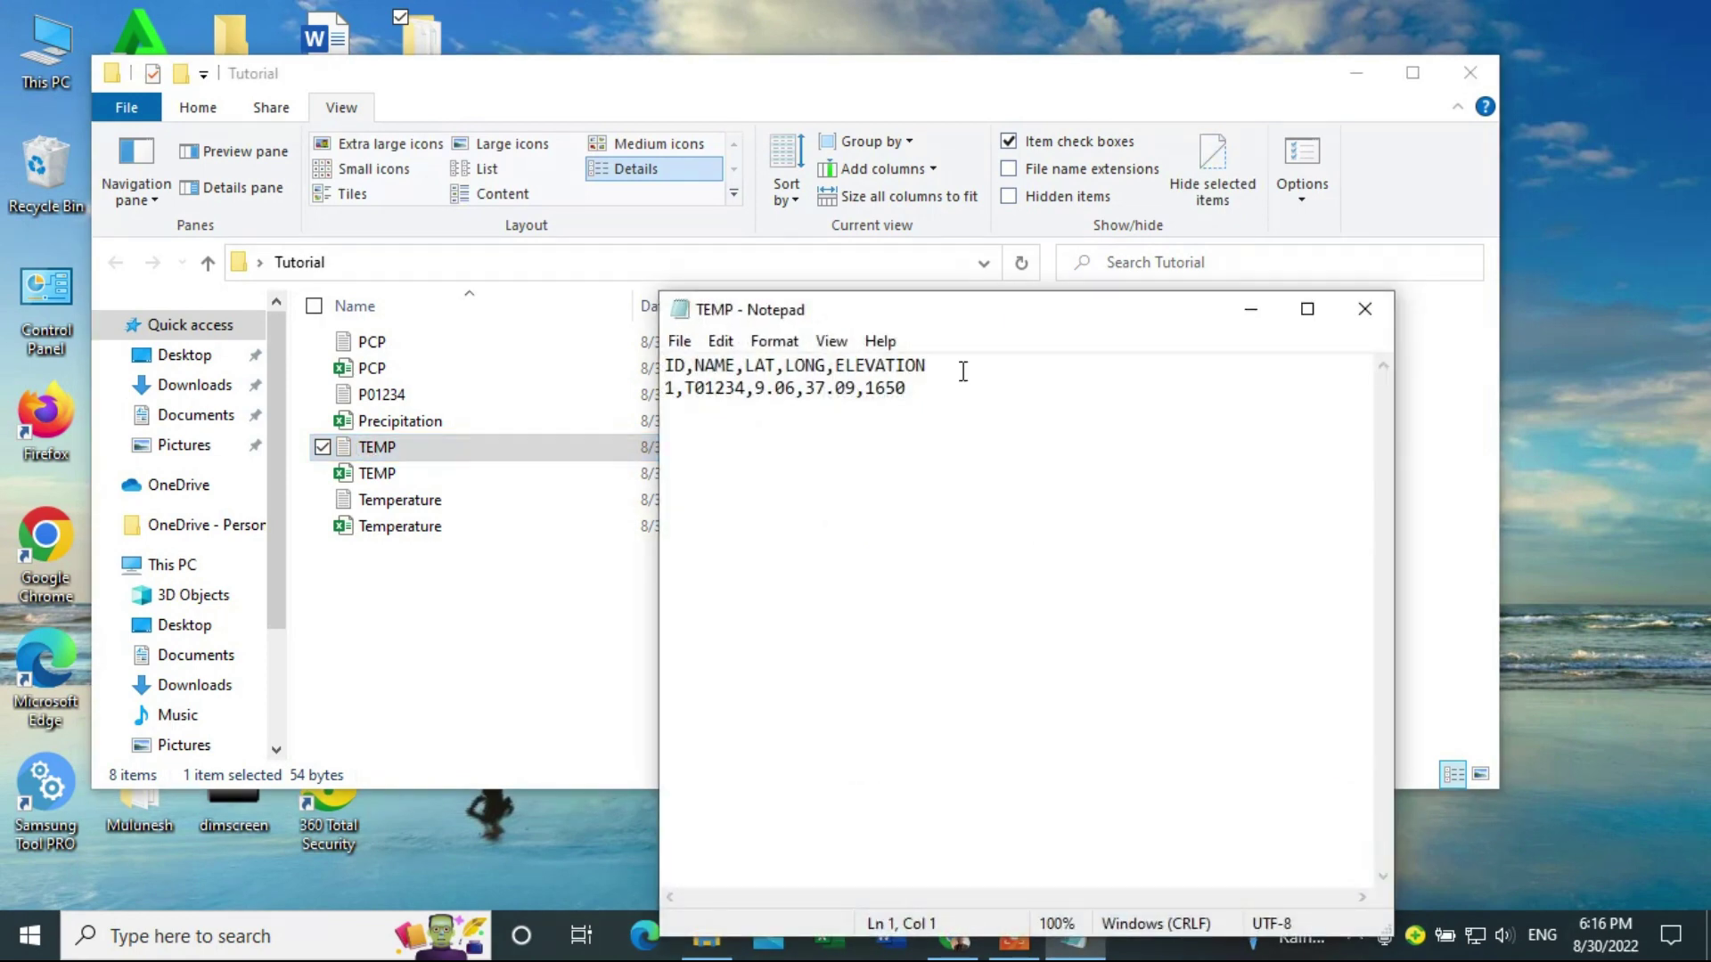
left_click_drag(690, 400, 743, 395)
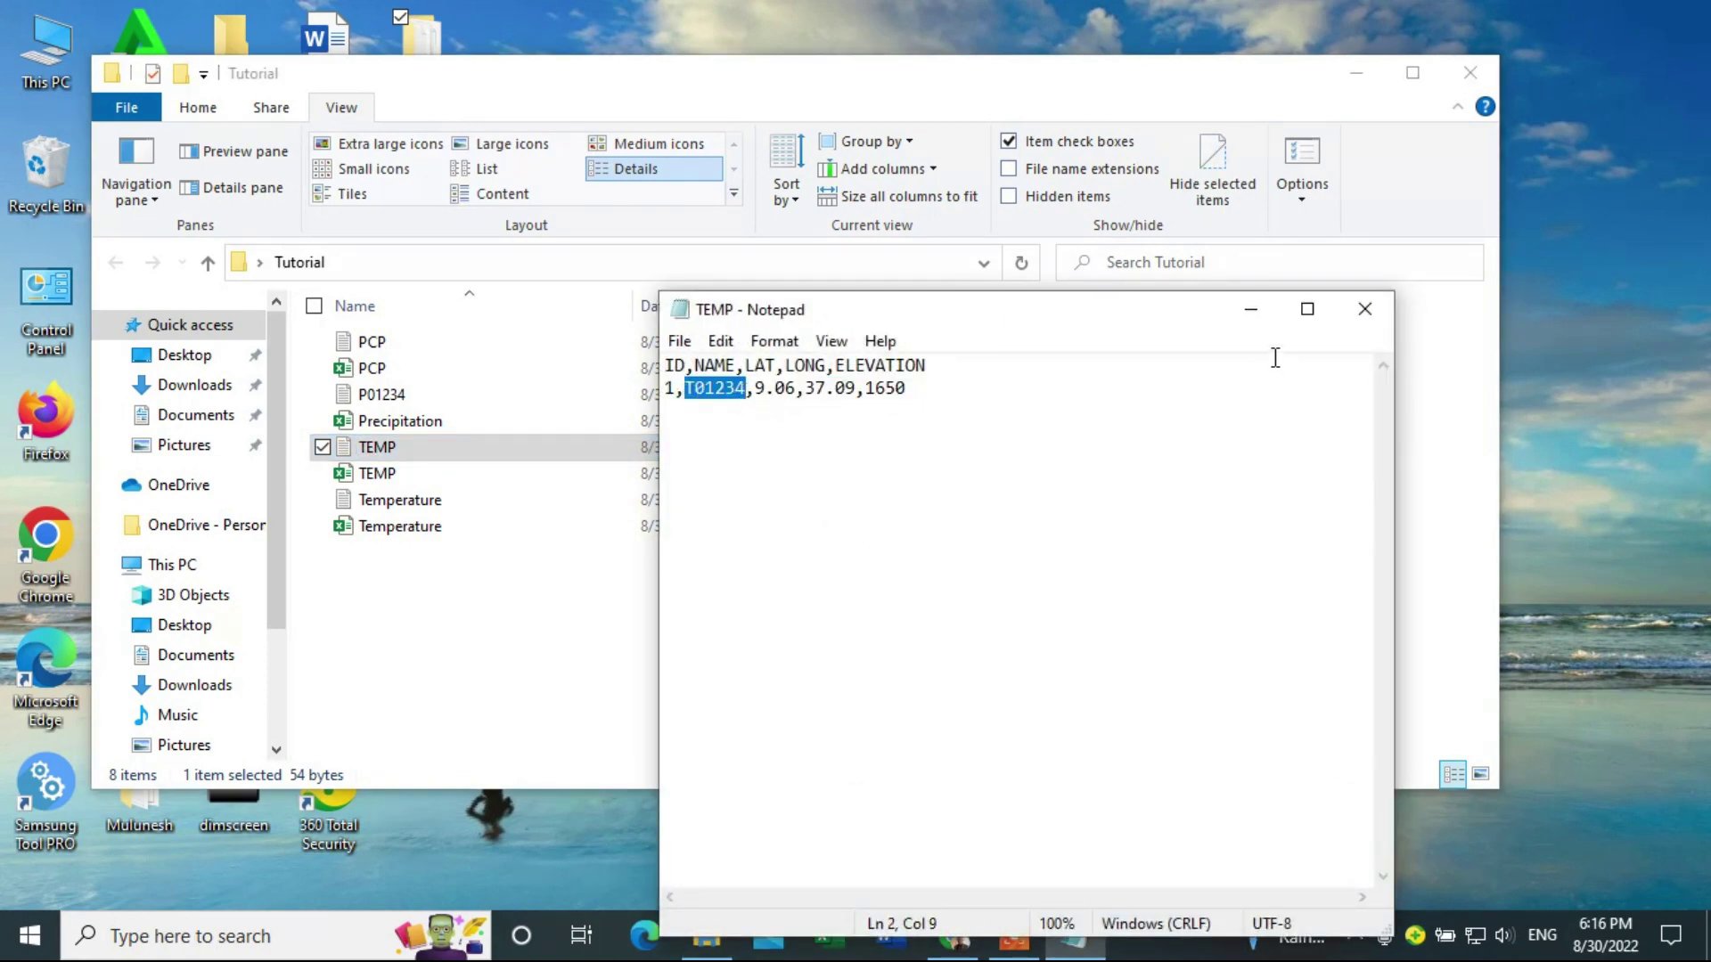
left_click(1365, 308)
left_click(551, 612)
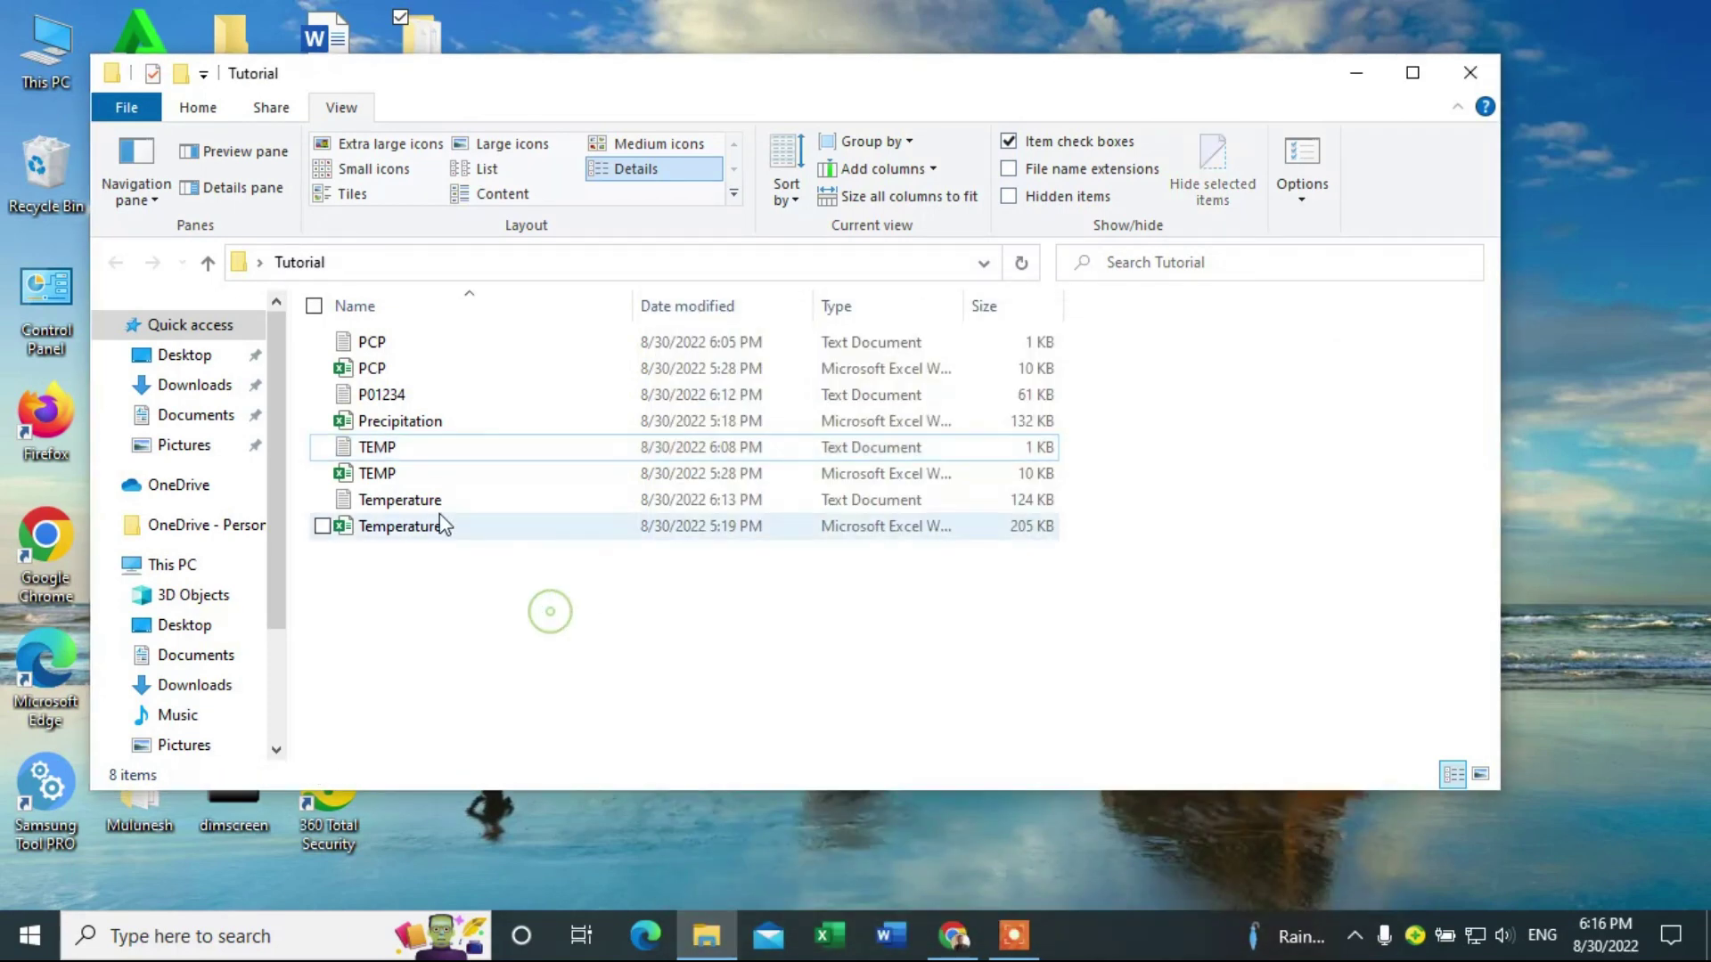
left_click(383, 510)
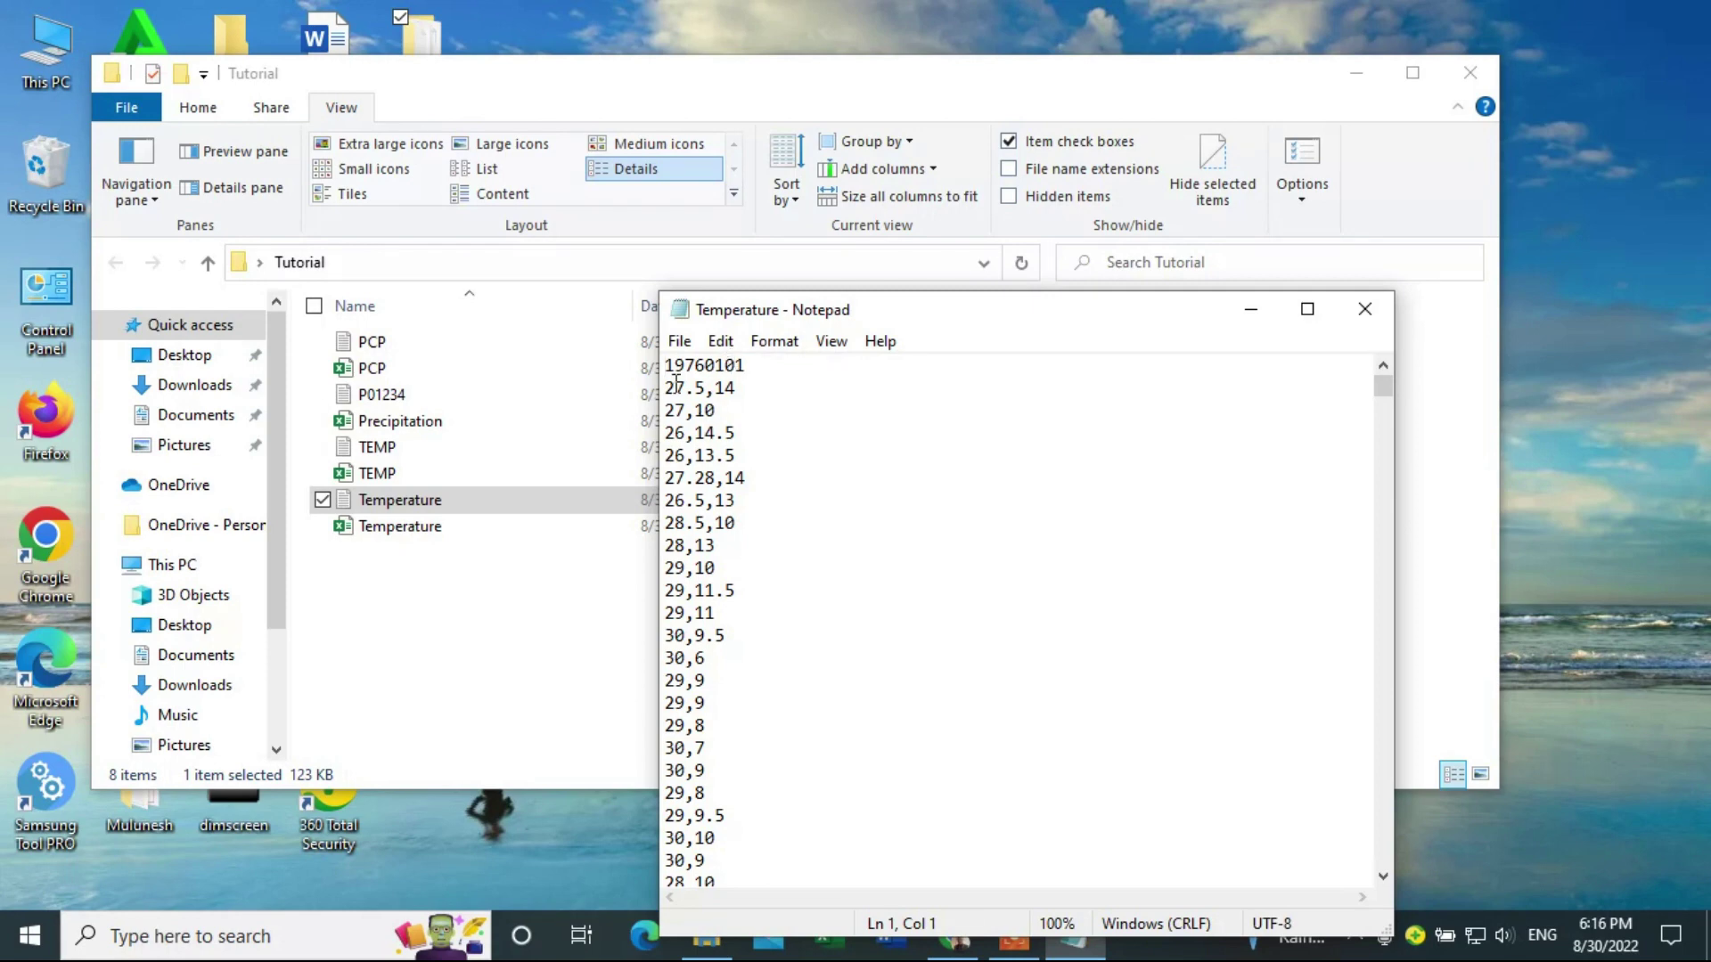
left_click(1365, 309)
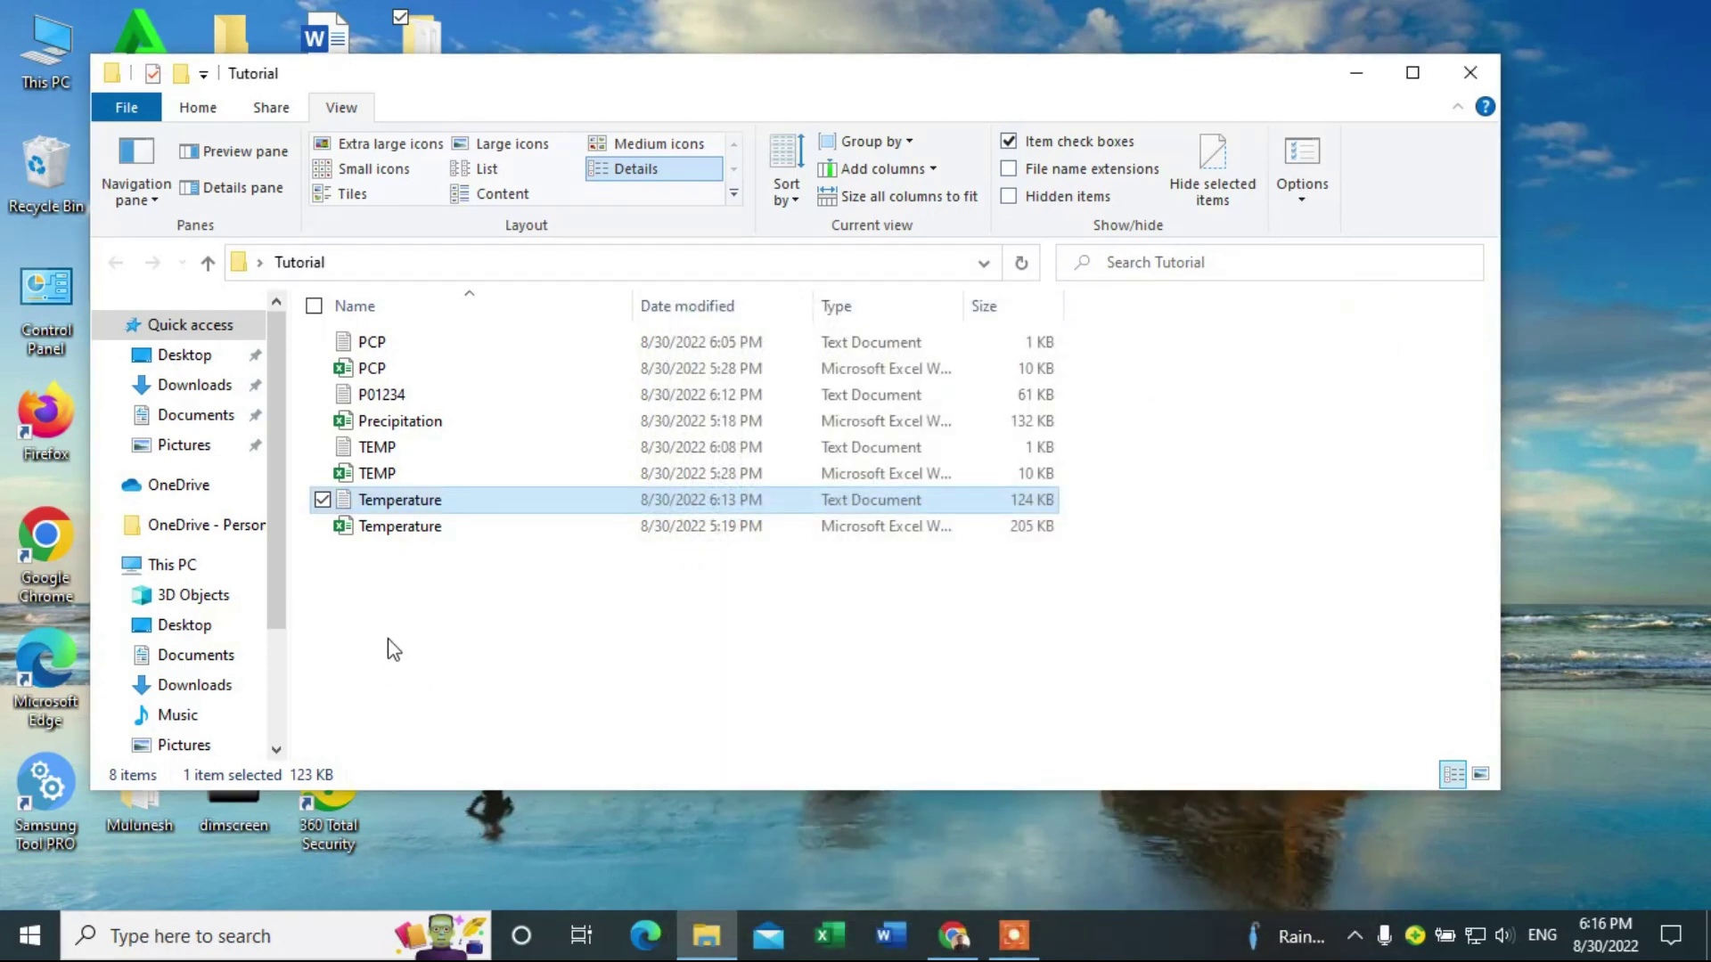
- Reopen TEMP.txt, place it beside the Tutorial folder's file names, and examine the station name under the NAME heading
double_click(369, 443)
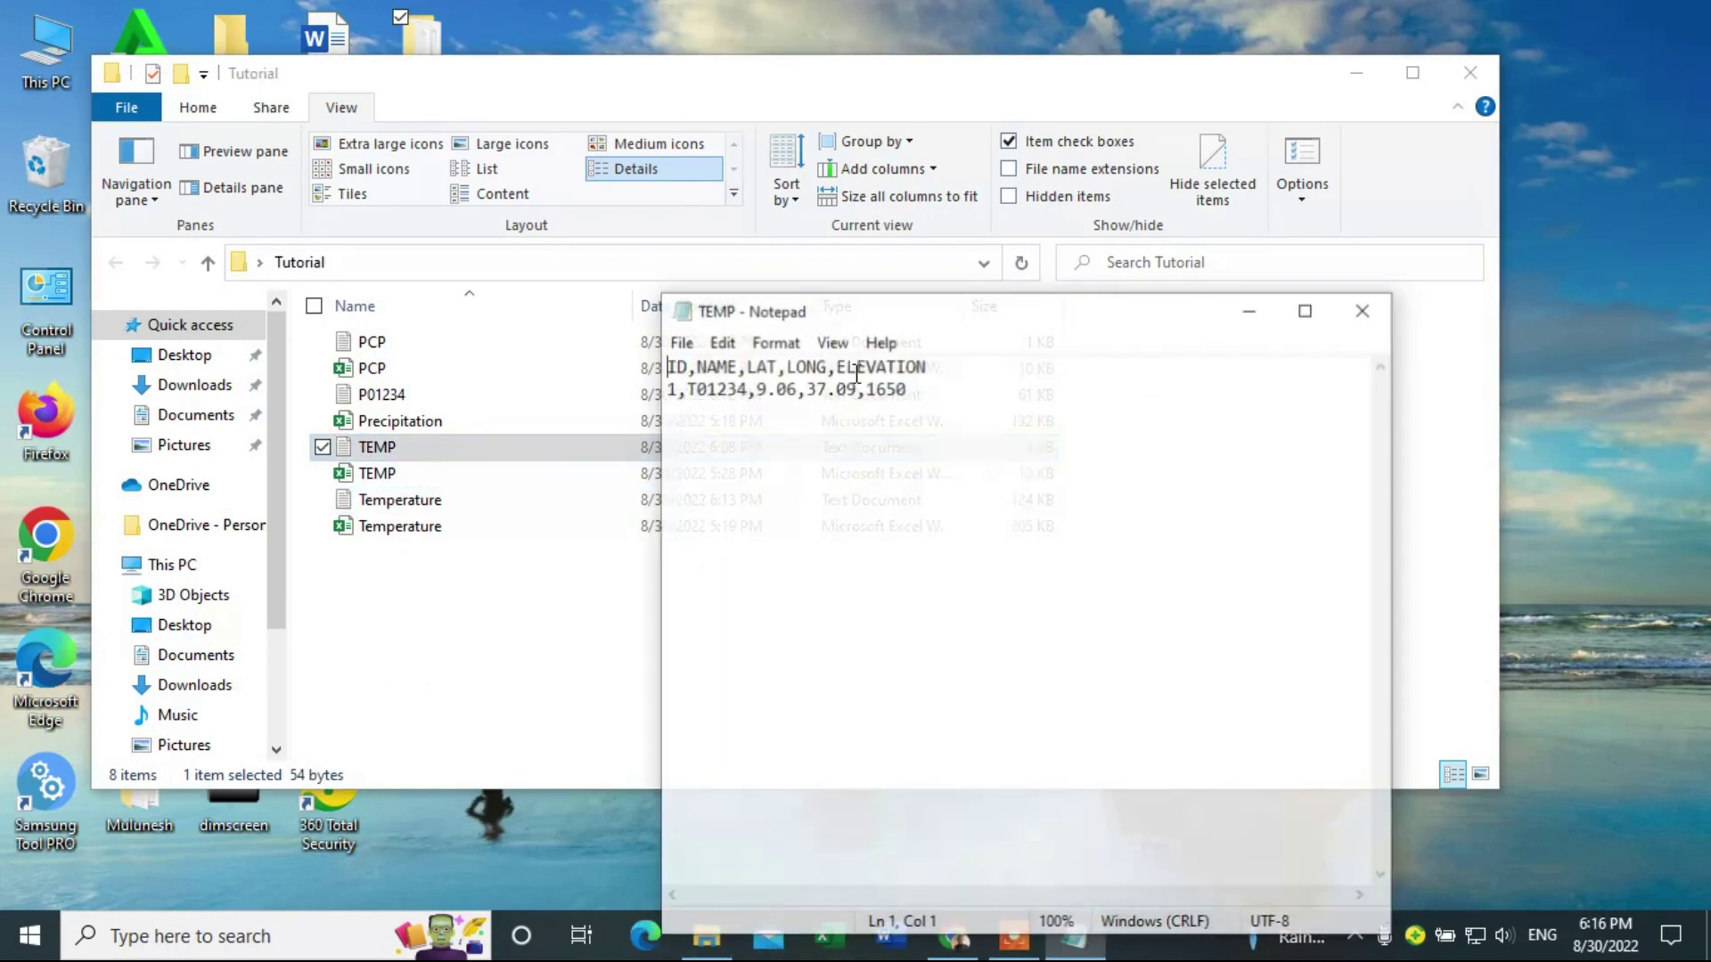
left_click_drag(1000, 320, 1121, 230)
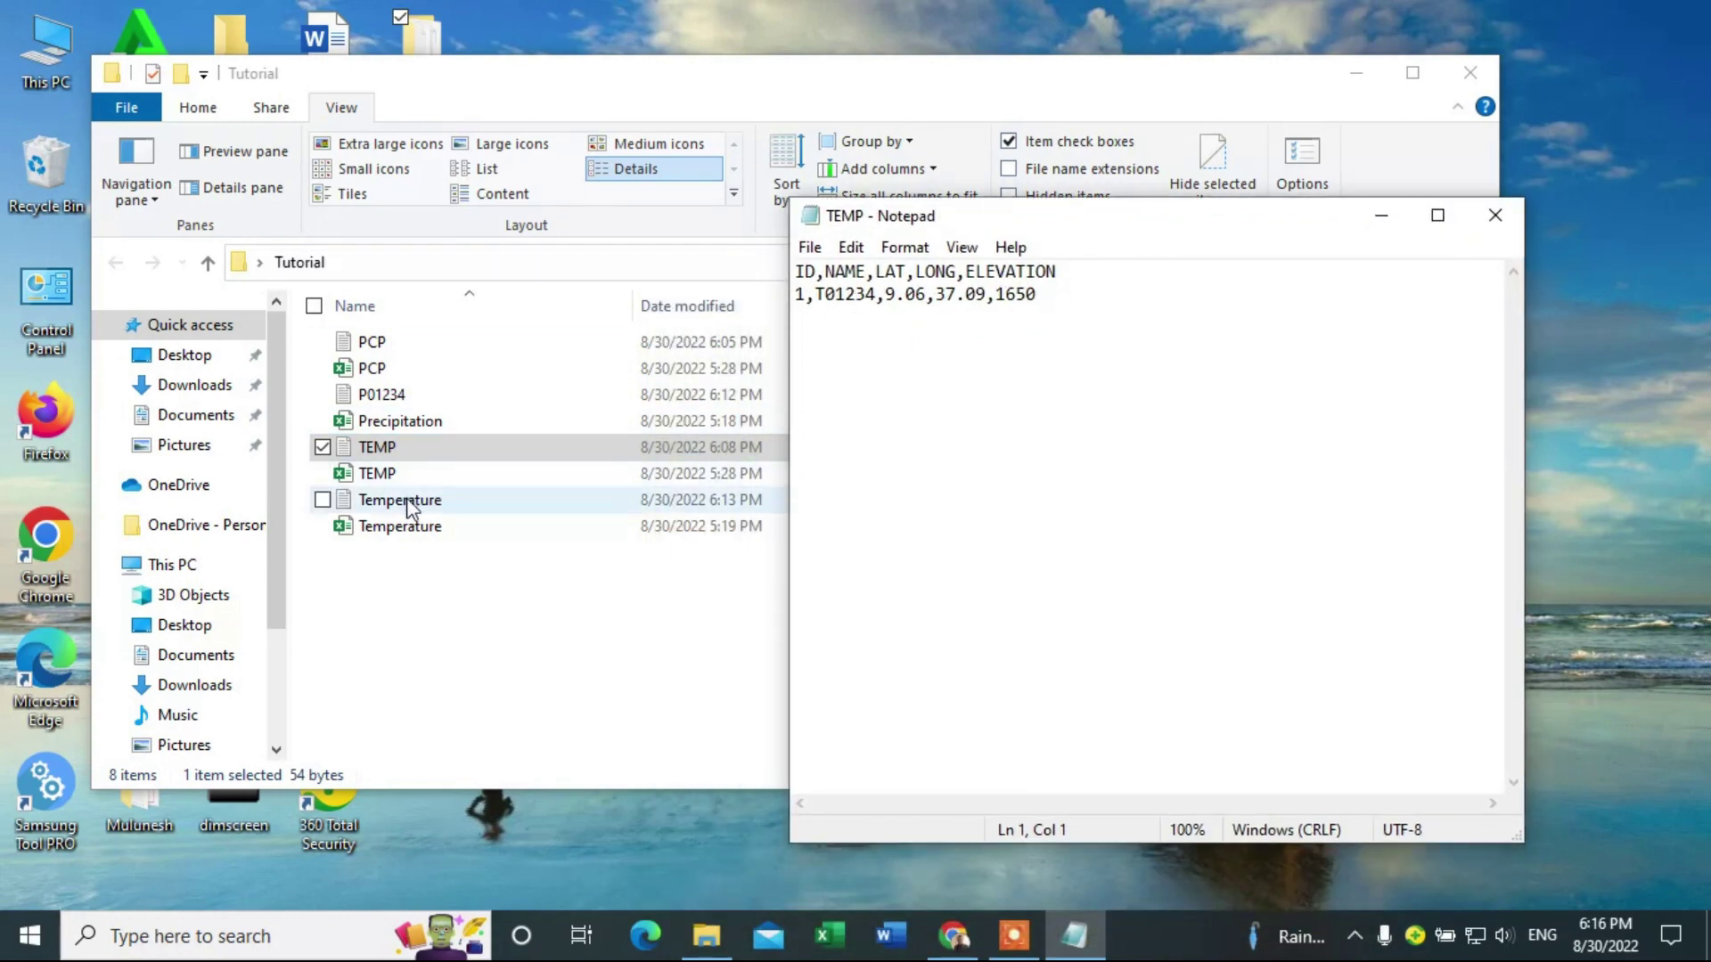
left_click(895, 319)
left_click(426, 500)
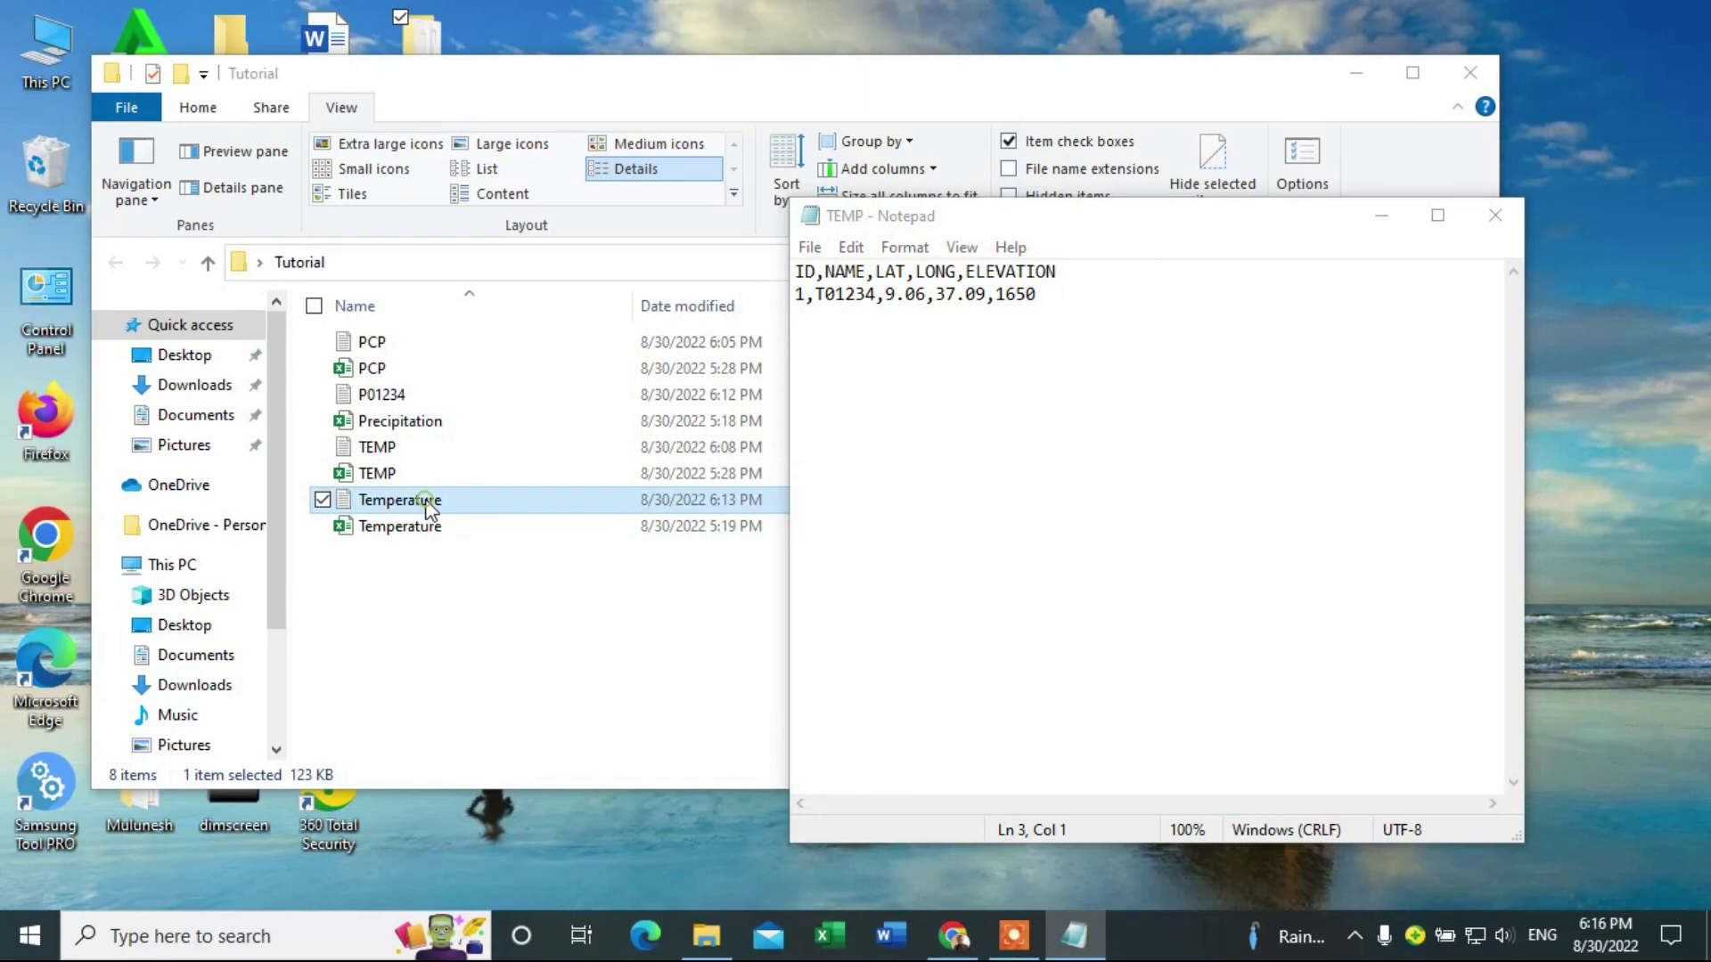
left_click(936, 829)
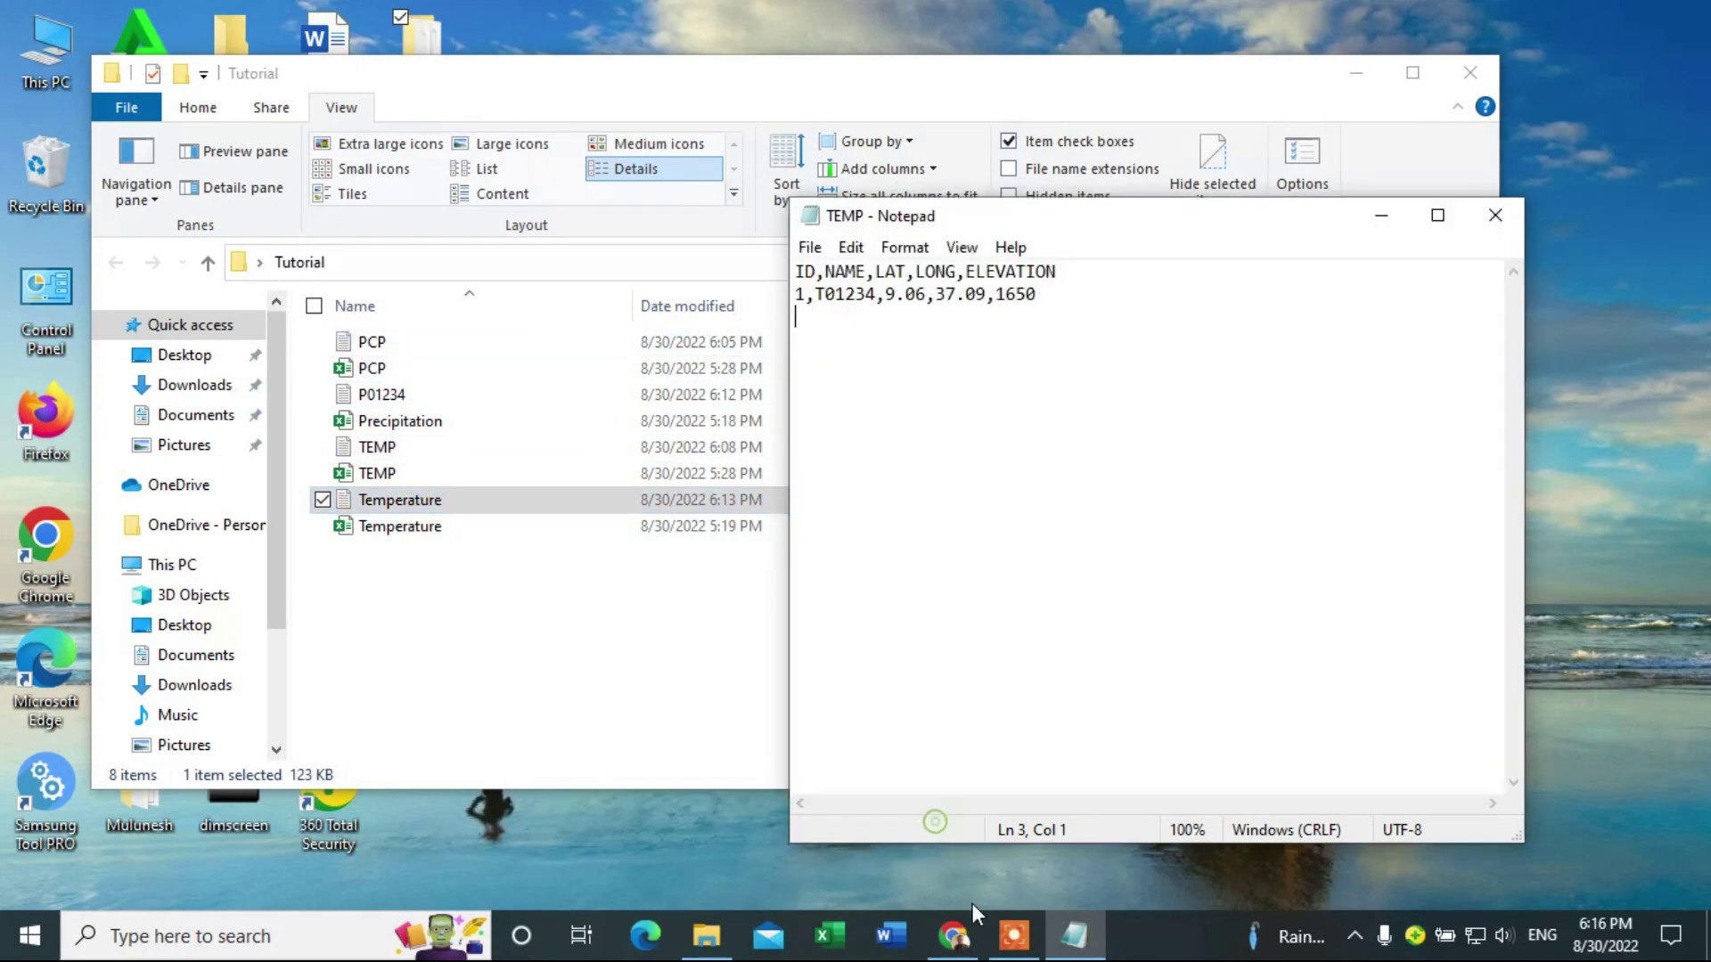
mouse_move(964, 896)
left_click(911, 896)
left_click(911, 897)
left_click(1585, 847)
left_click_drag(825, 296, 877, 301)
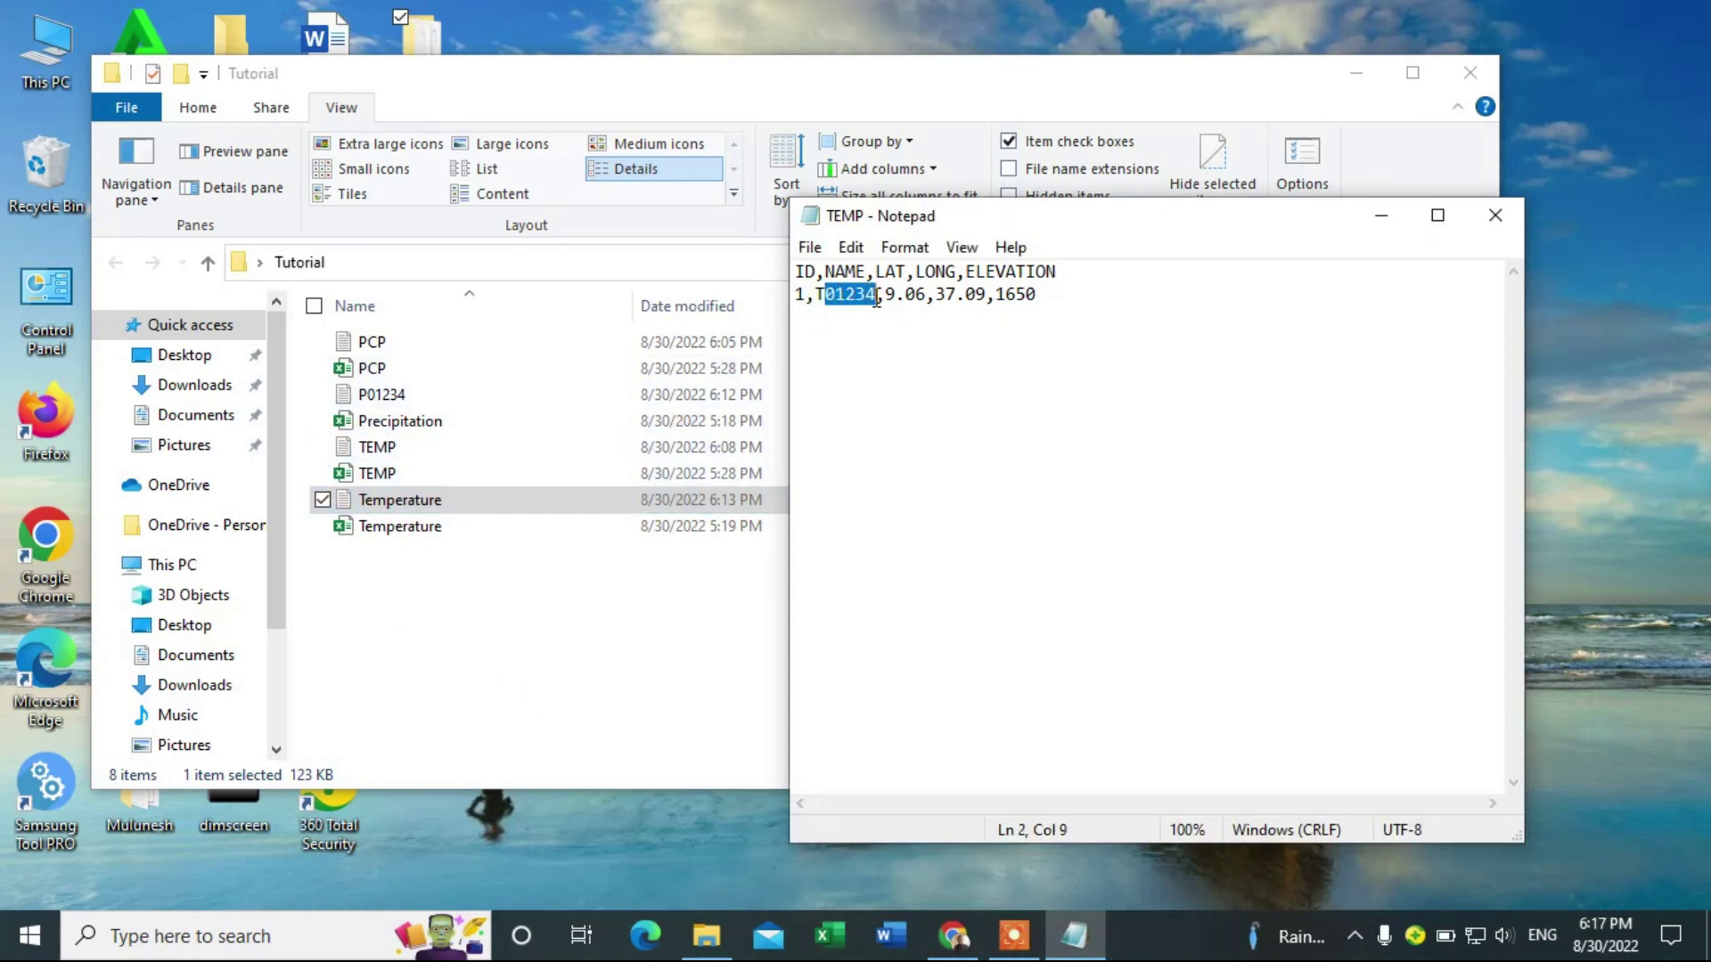
- Rename the Temperature text file as T01234 to match the station name in TEMP.txt
left_click(452, 506)
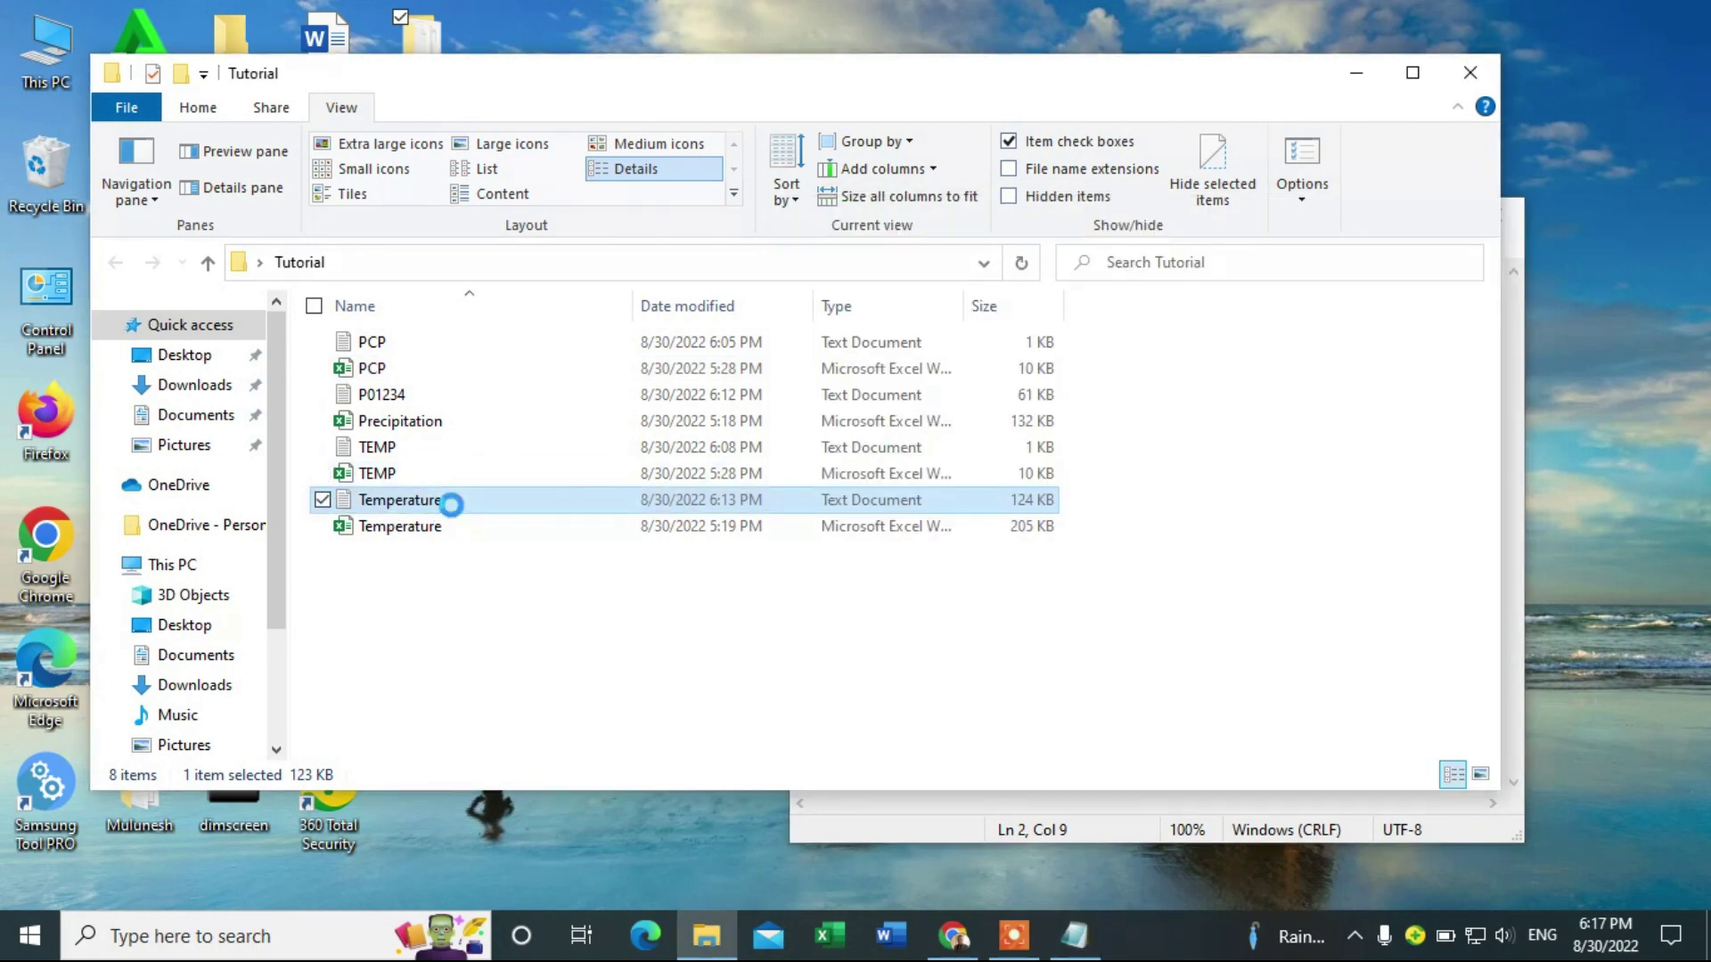
right_click(387, 504)
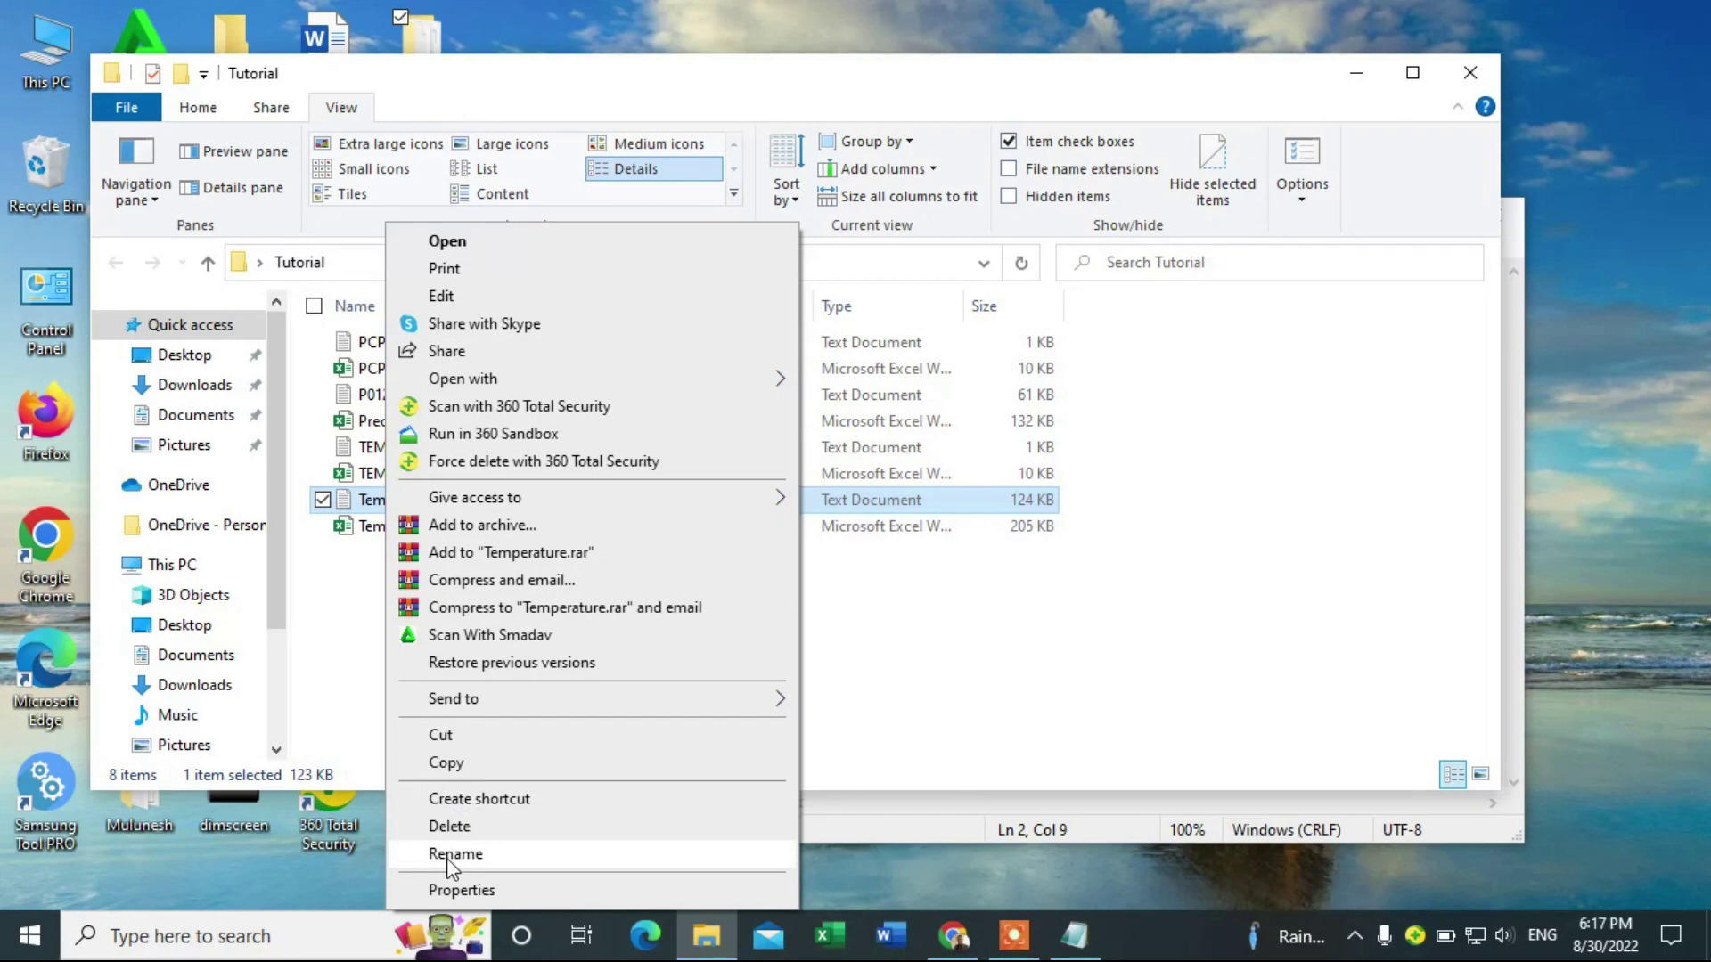
left_click(446, 858)
left_click(449, 500)
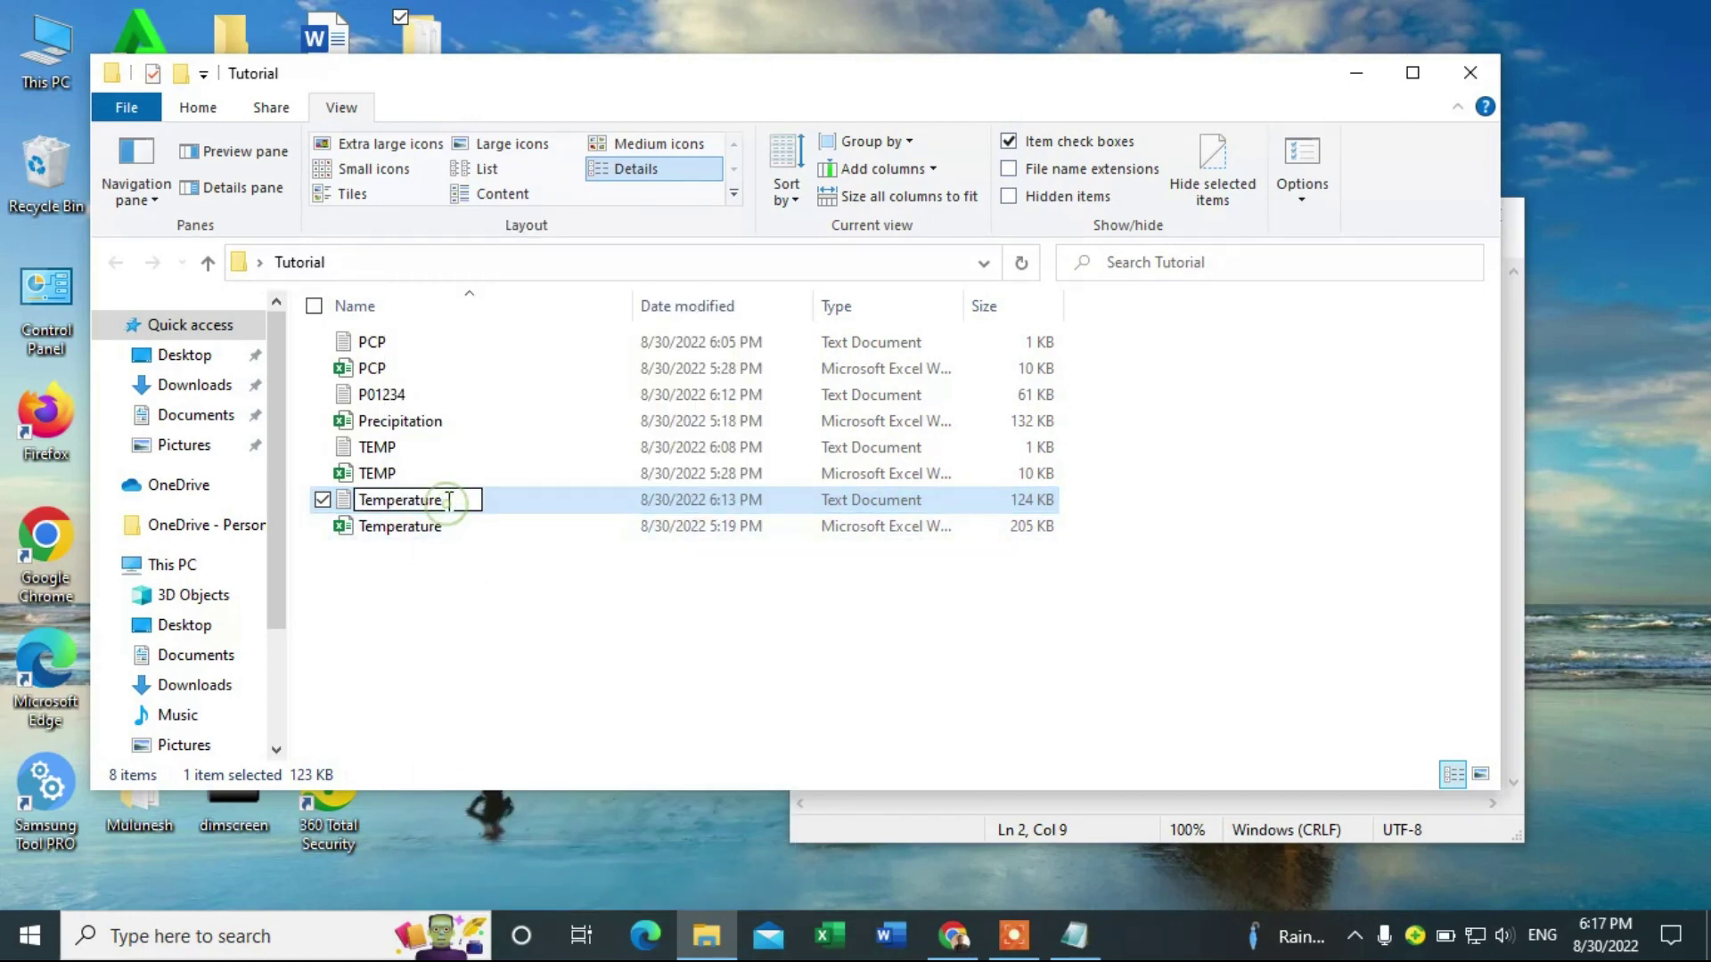
key("BackSpace")
key("BackSpace")
key("BackSpace")
key("BackSpace")
key("BackSpace")
key("BackSpace")
key("BackSpace")
key("BackSpace")
key("BackSpace")
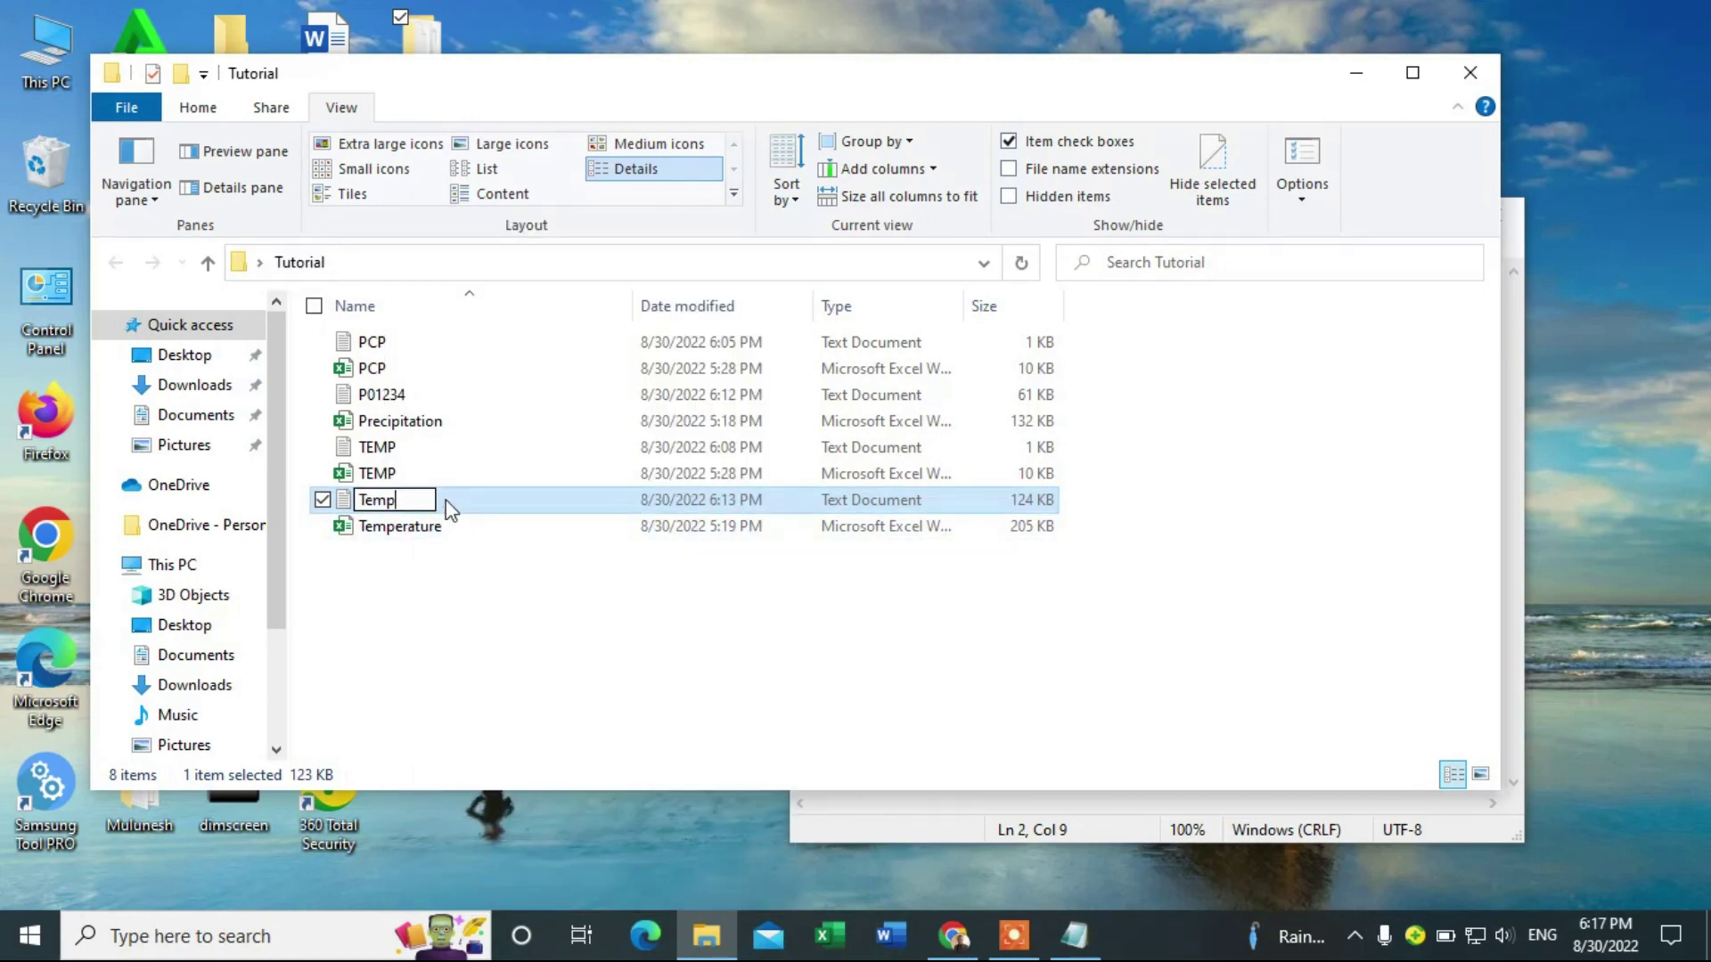
key("BackSpace")
type("01234")
left_click_drag(491, 567, 554, 628)
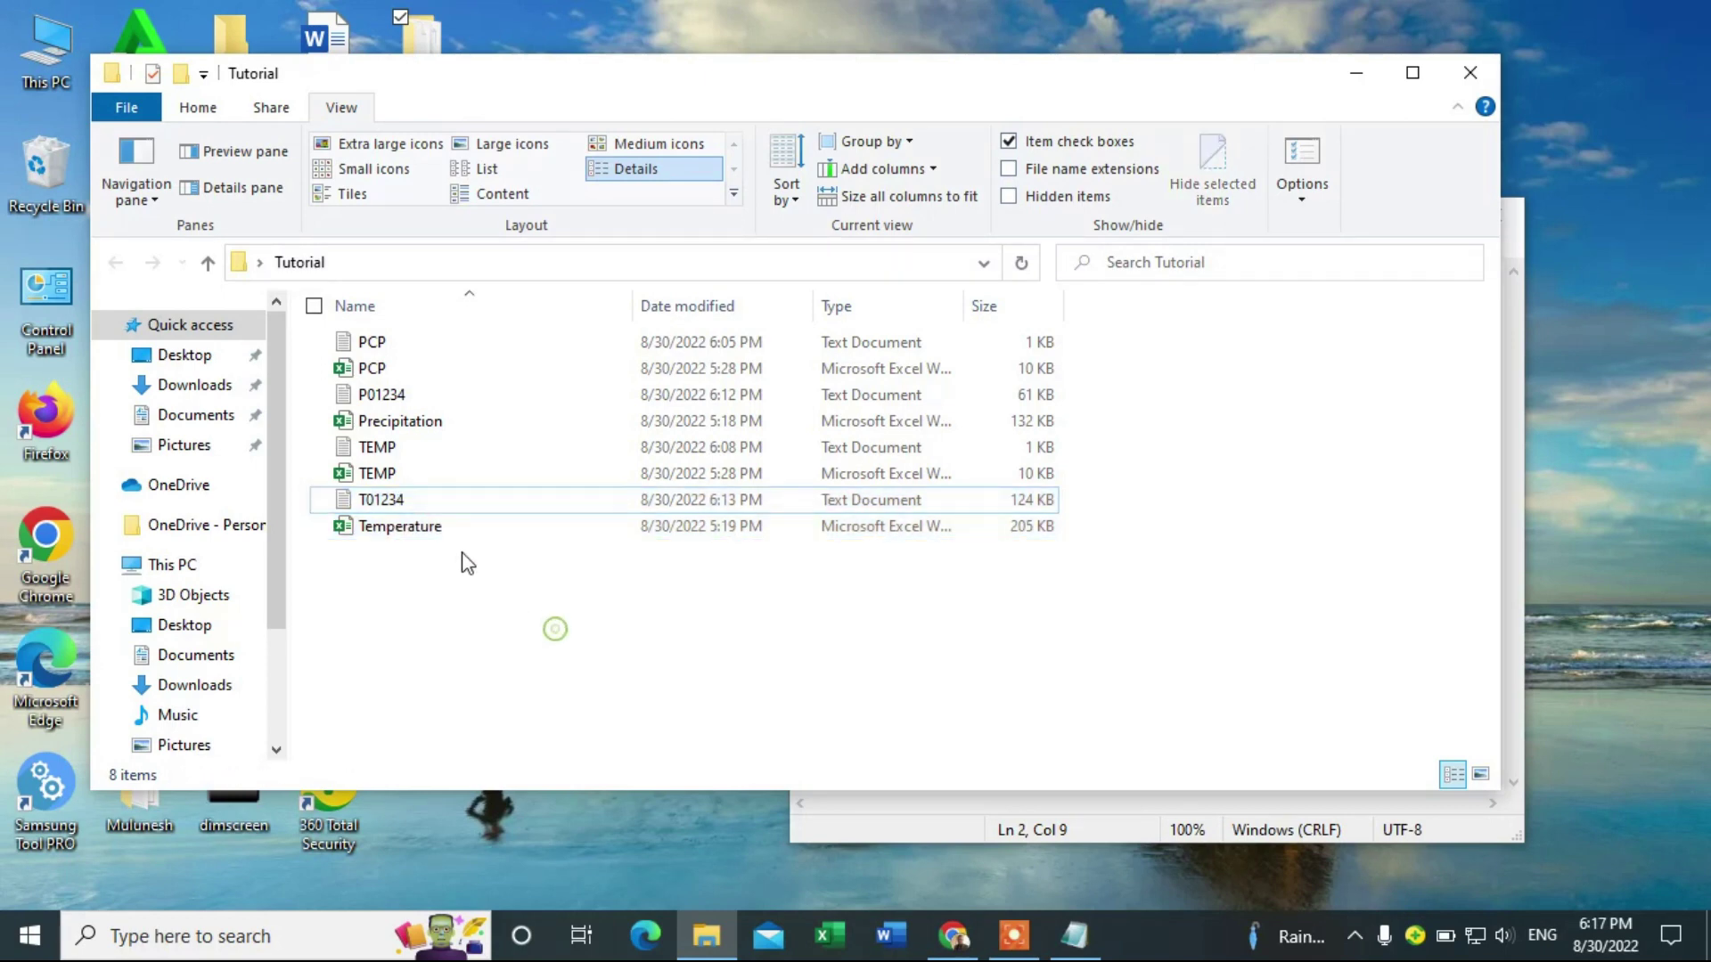
- Compare the T01234 file name with the station name in TEMP.txt, and close TEMP.txt
left_click(442, 502)
left_click(1088, 831)
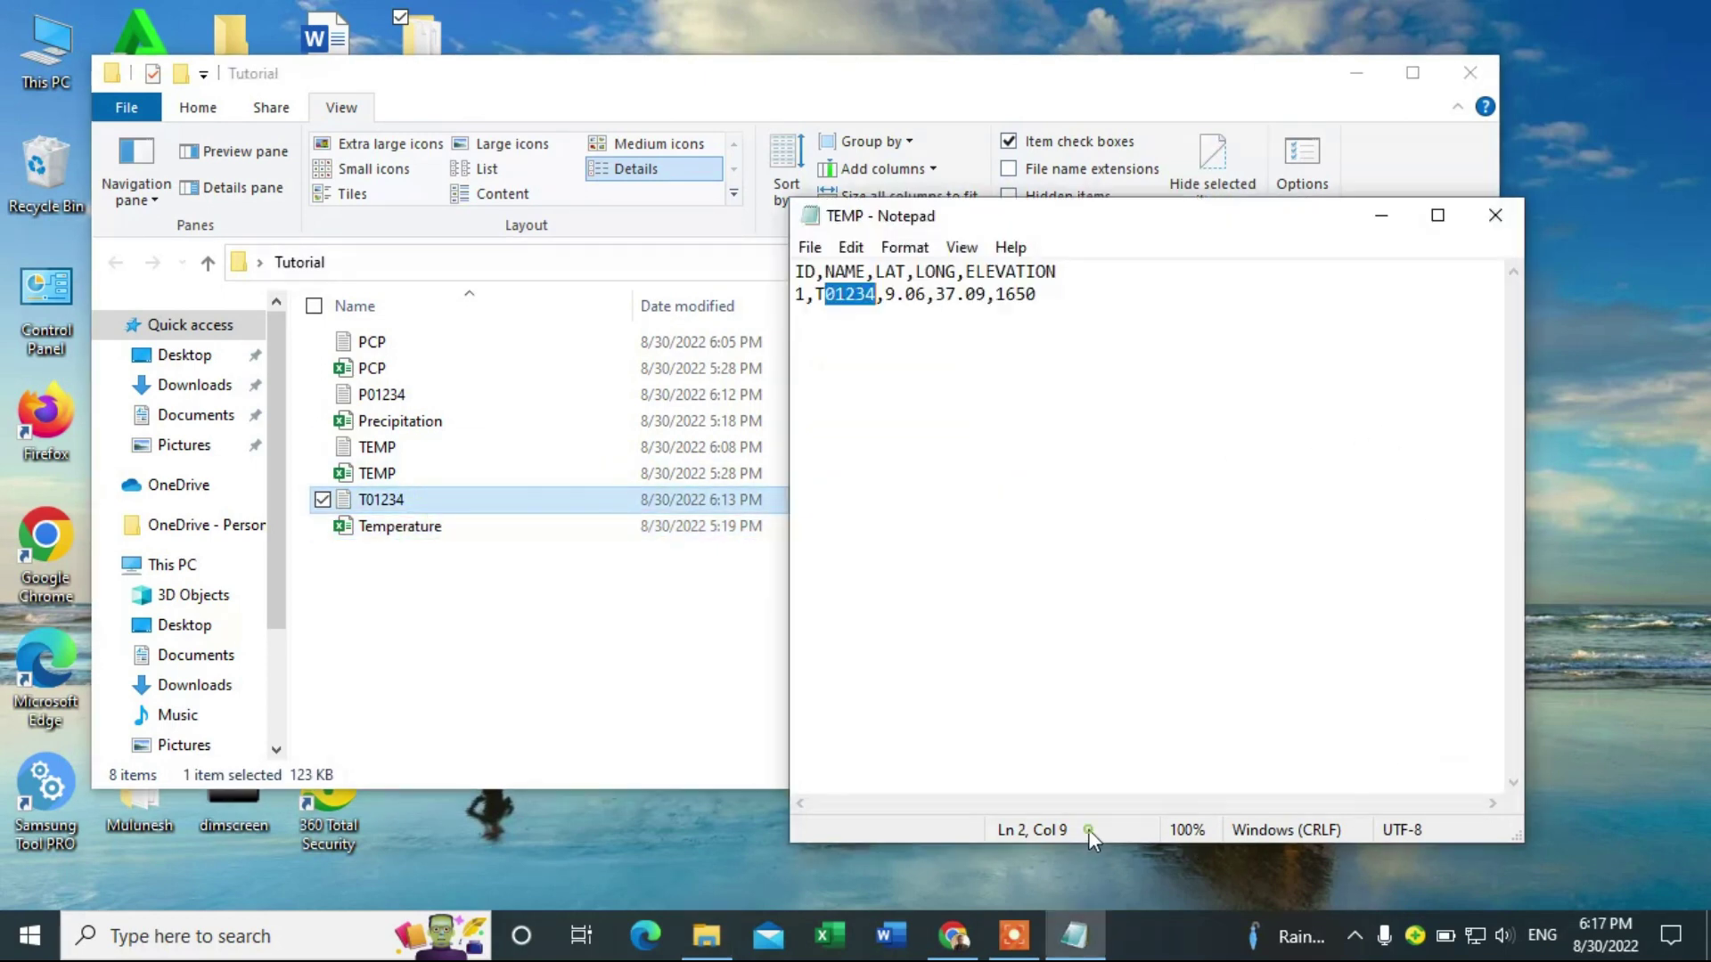
left_click_drag(1112, 233, 1016, 357)
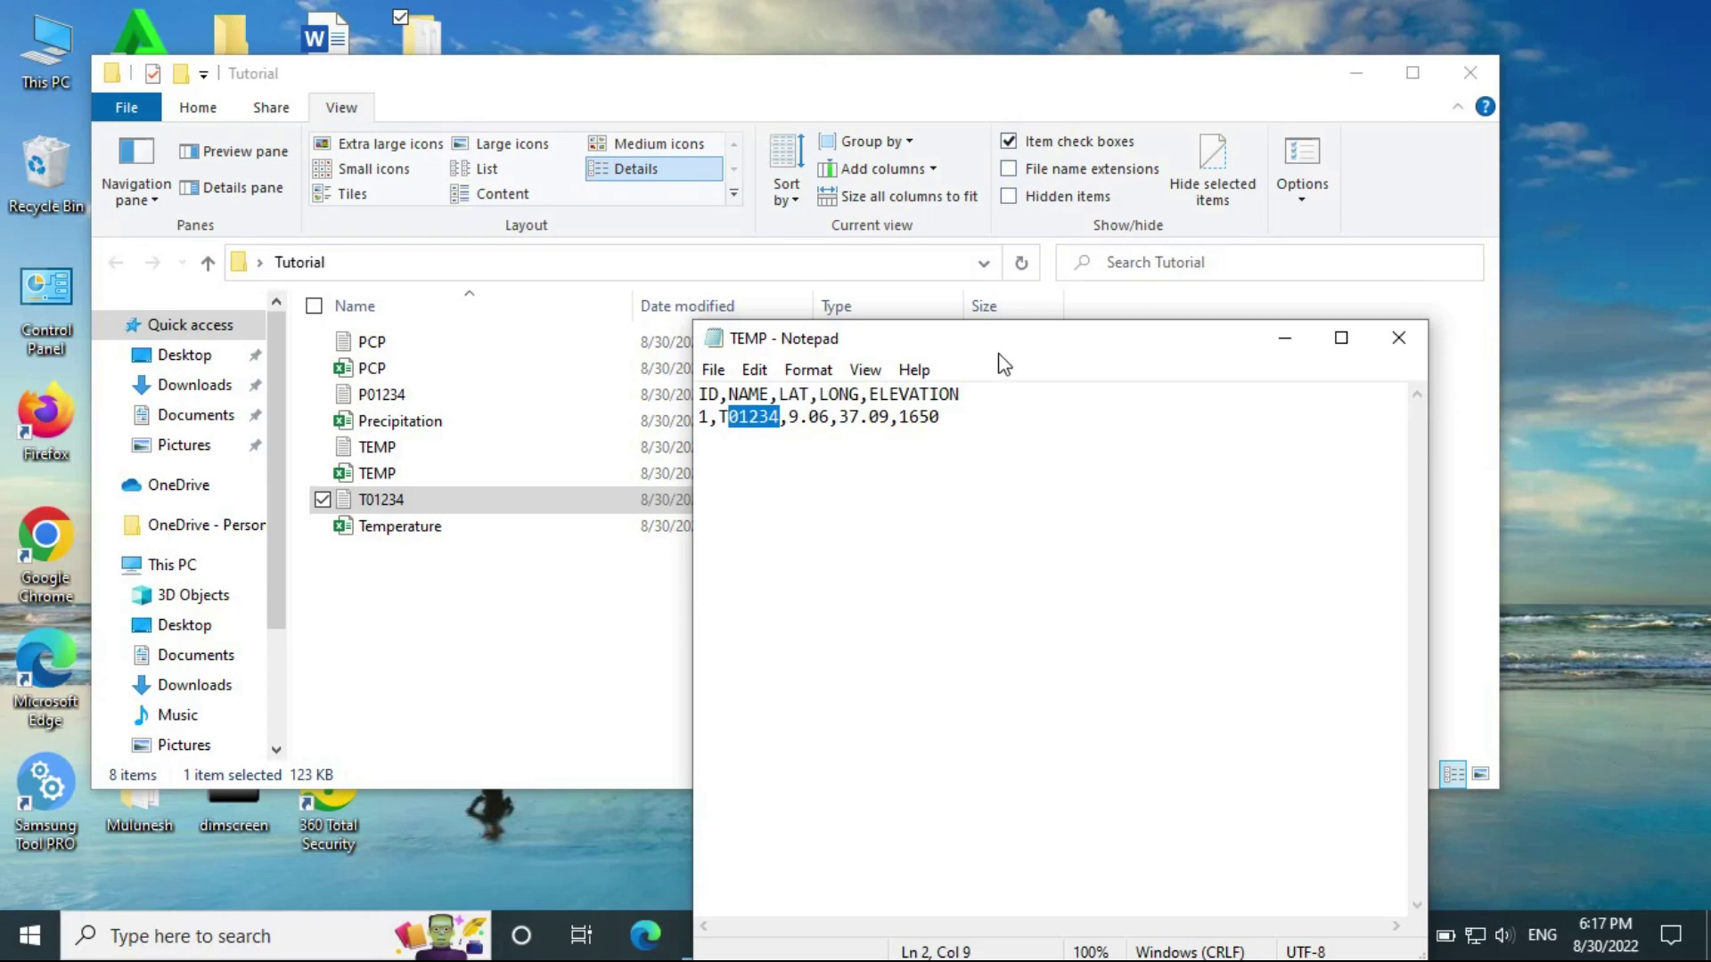
left_click(760, 452)
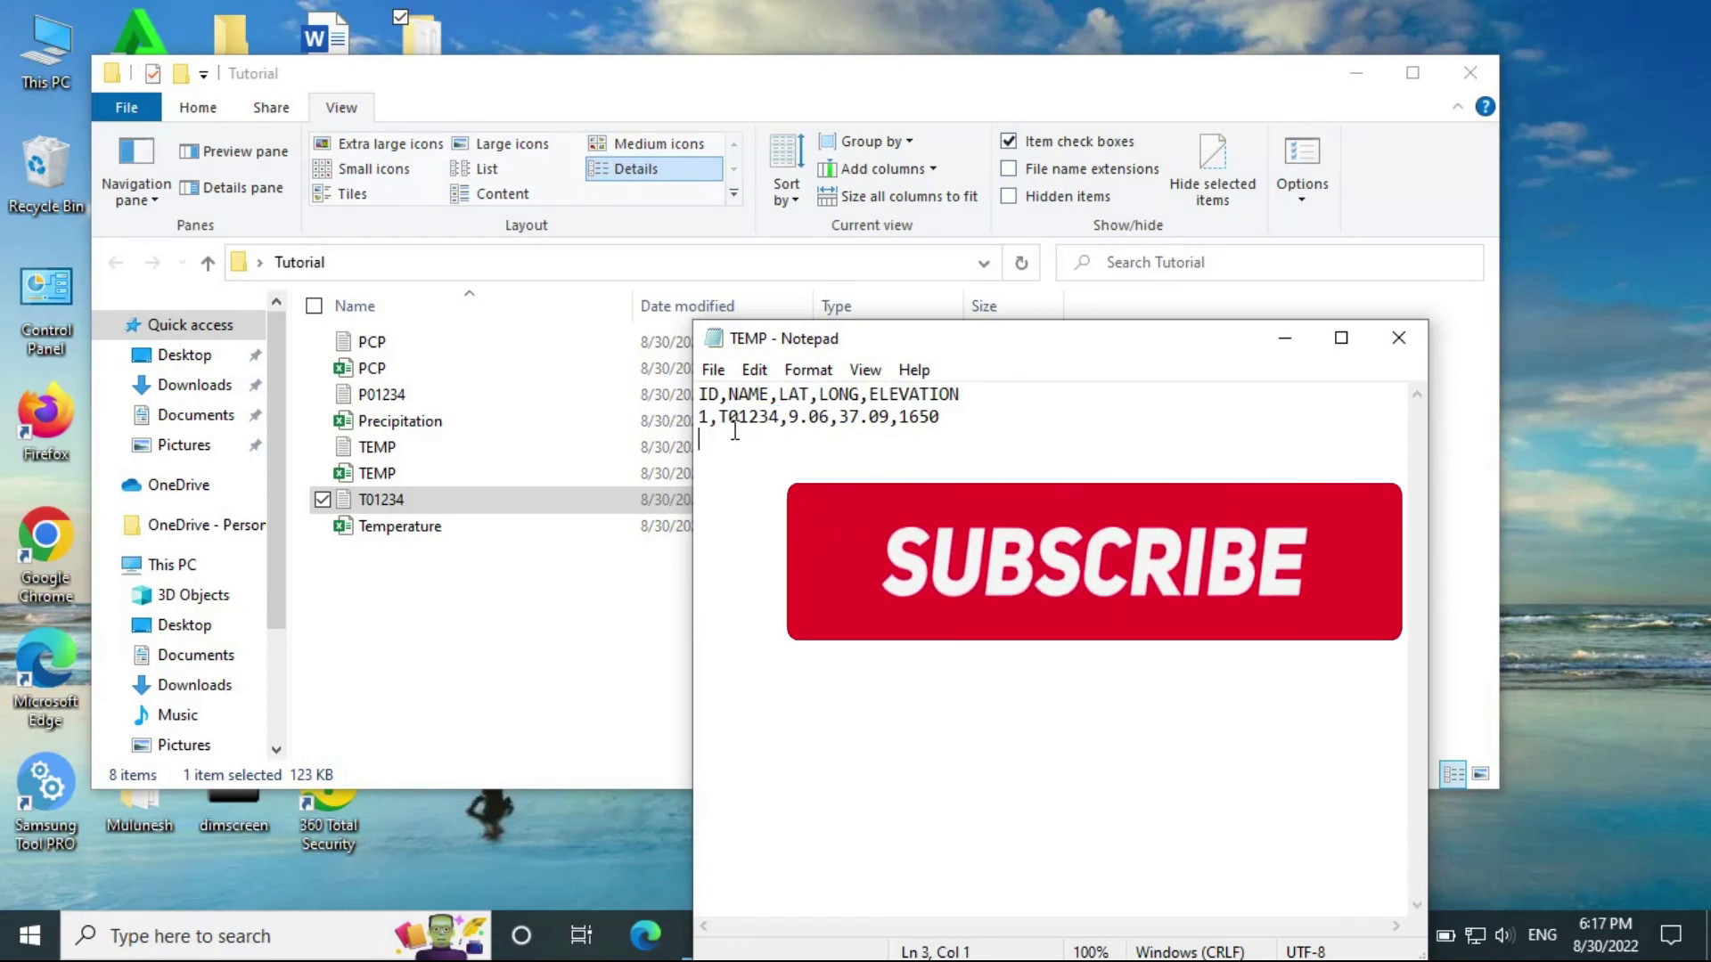
left_click(721, 417)
left_click_drag(721, 417, 778, 416)
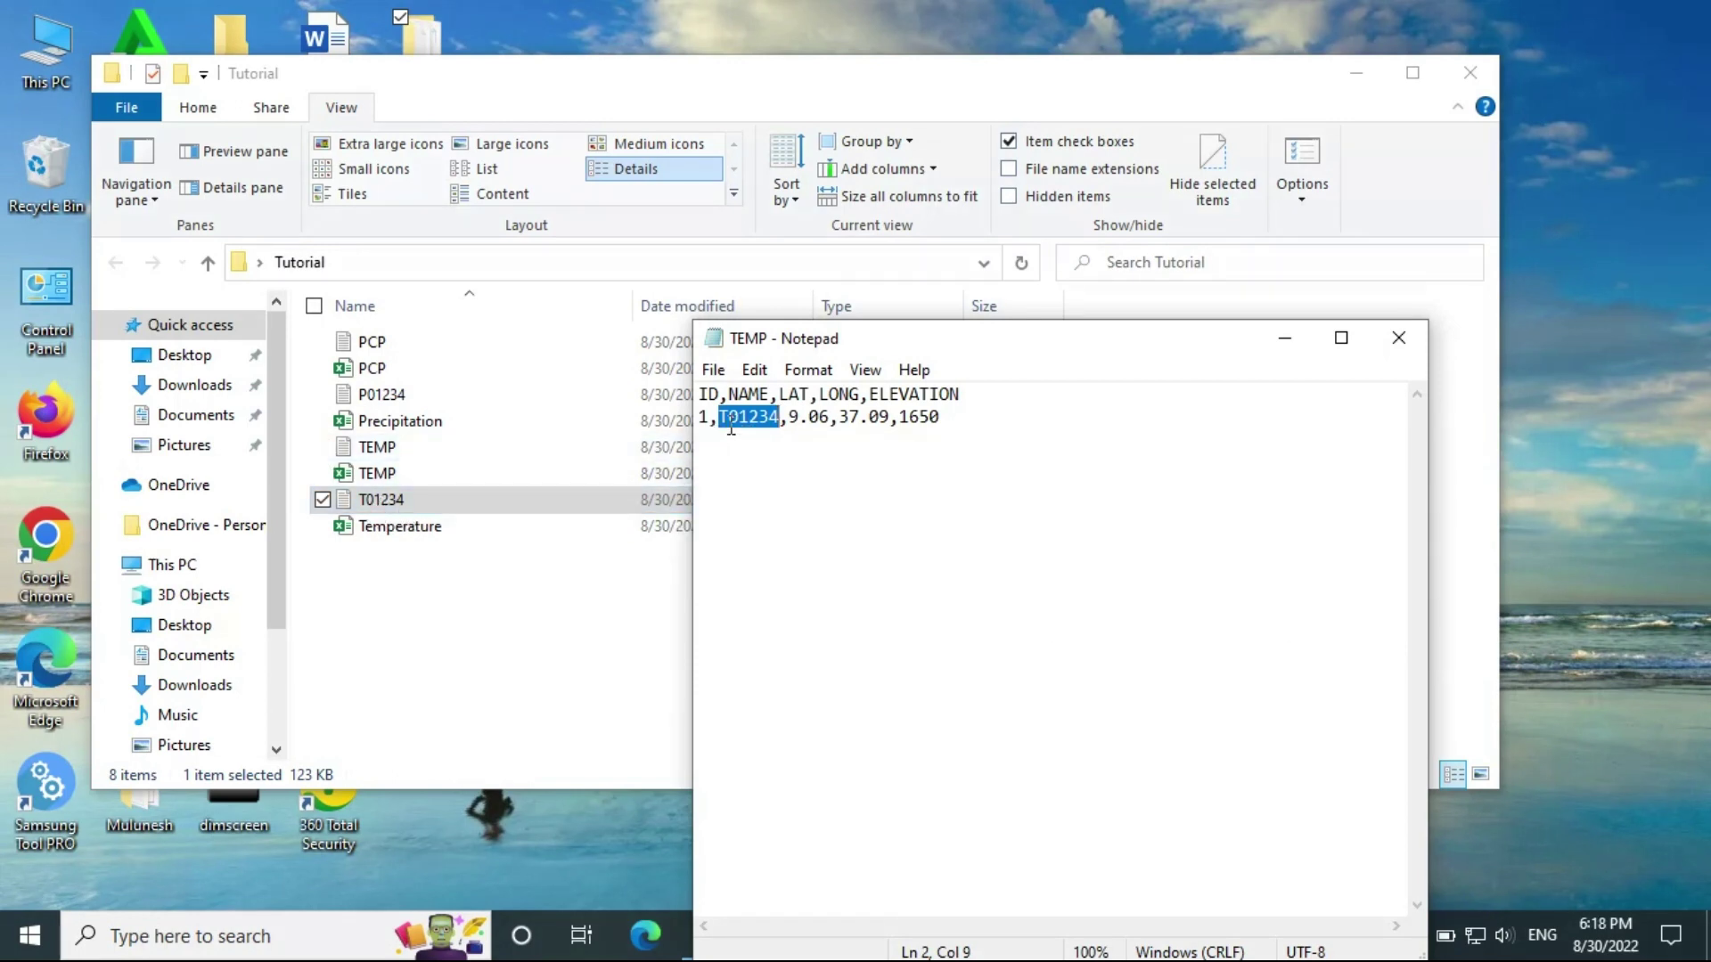
left_click(760, 455)
left_click(1397, 337)
left_click(659, 613)
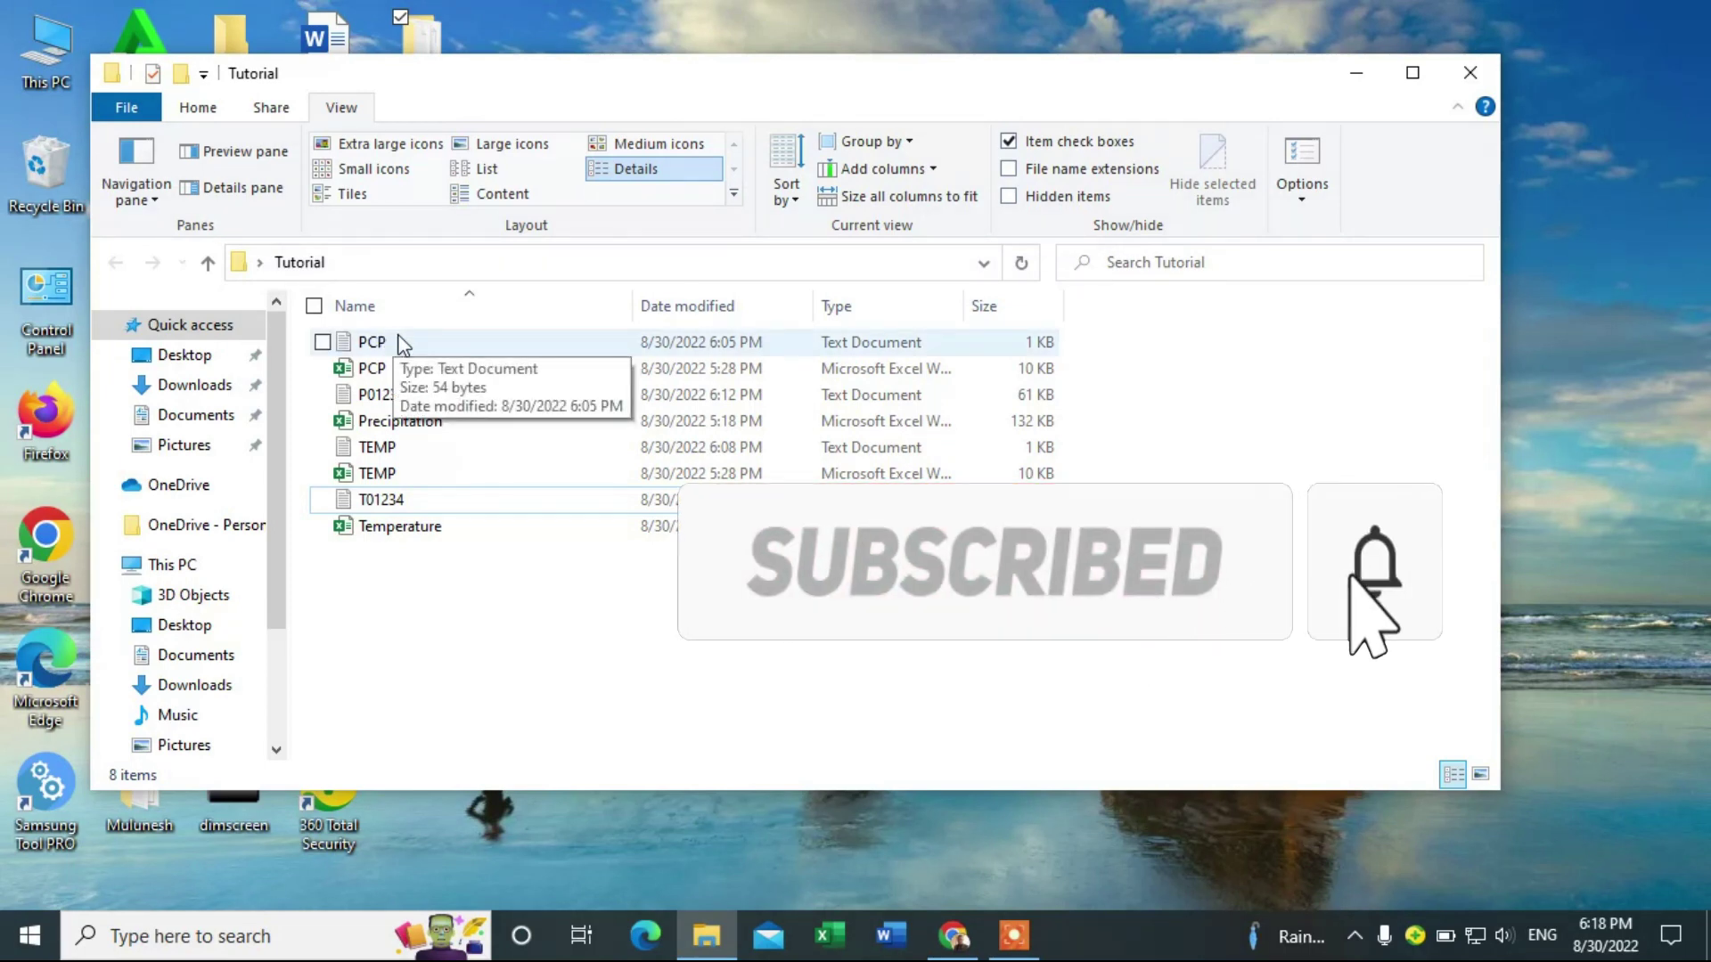
left_click(424, 559)
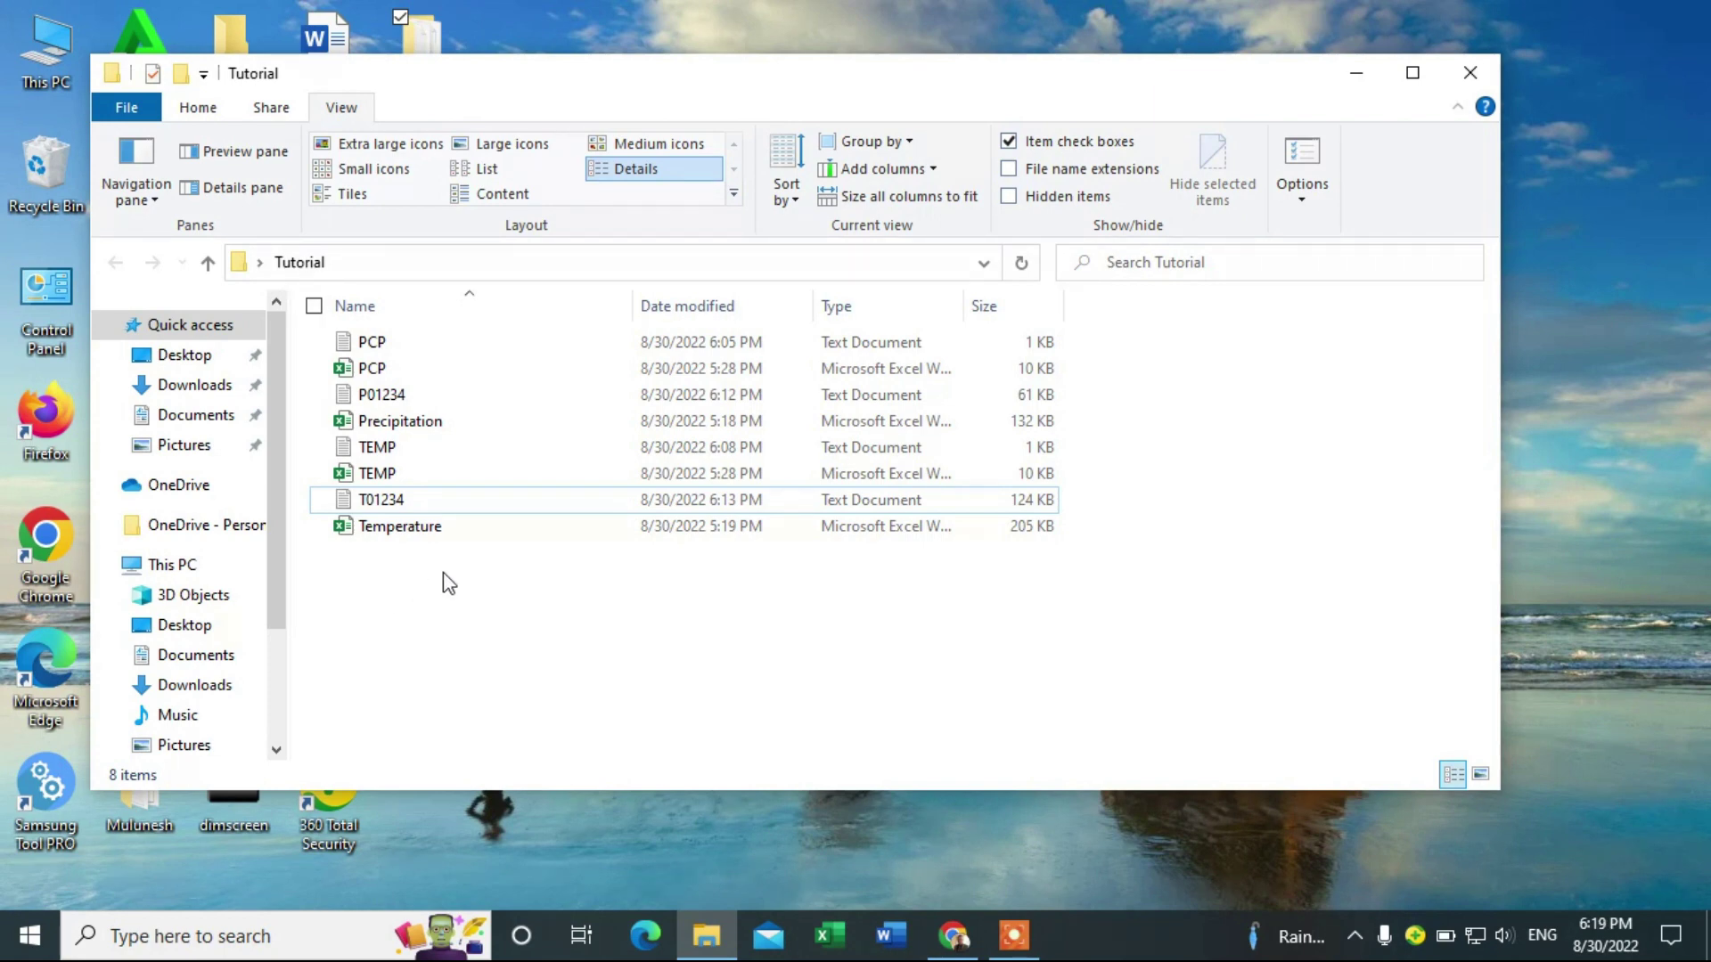
left_click(1007, 934)
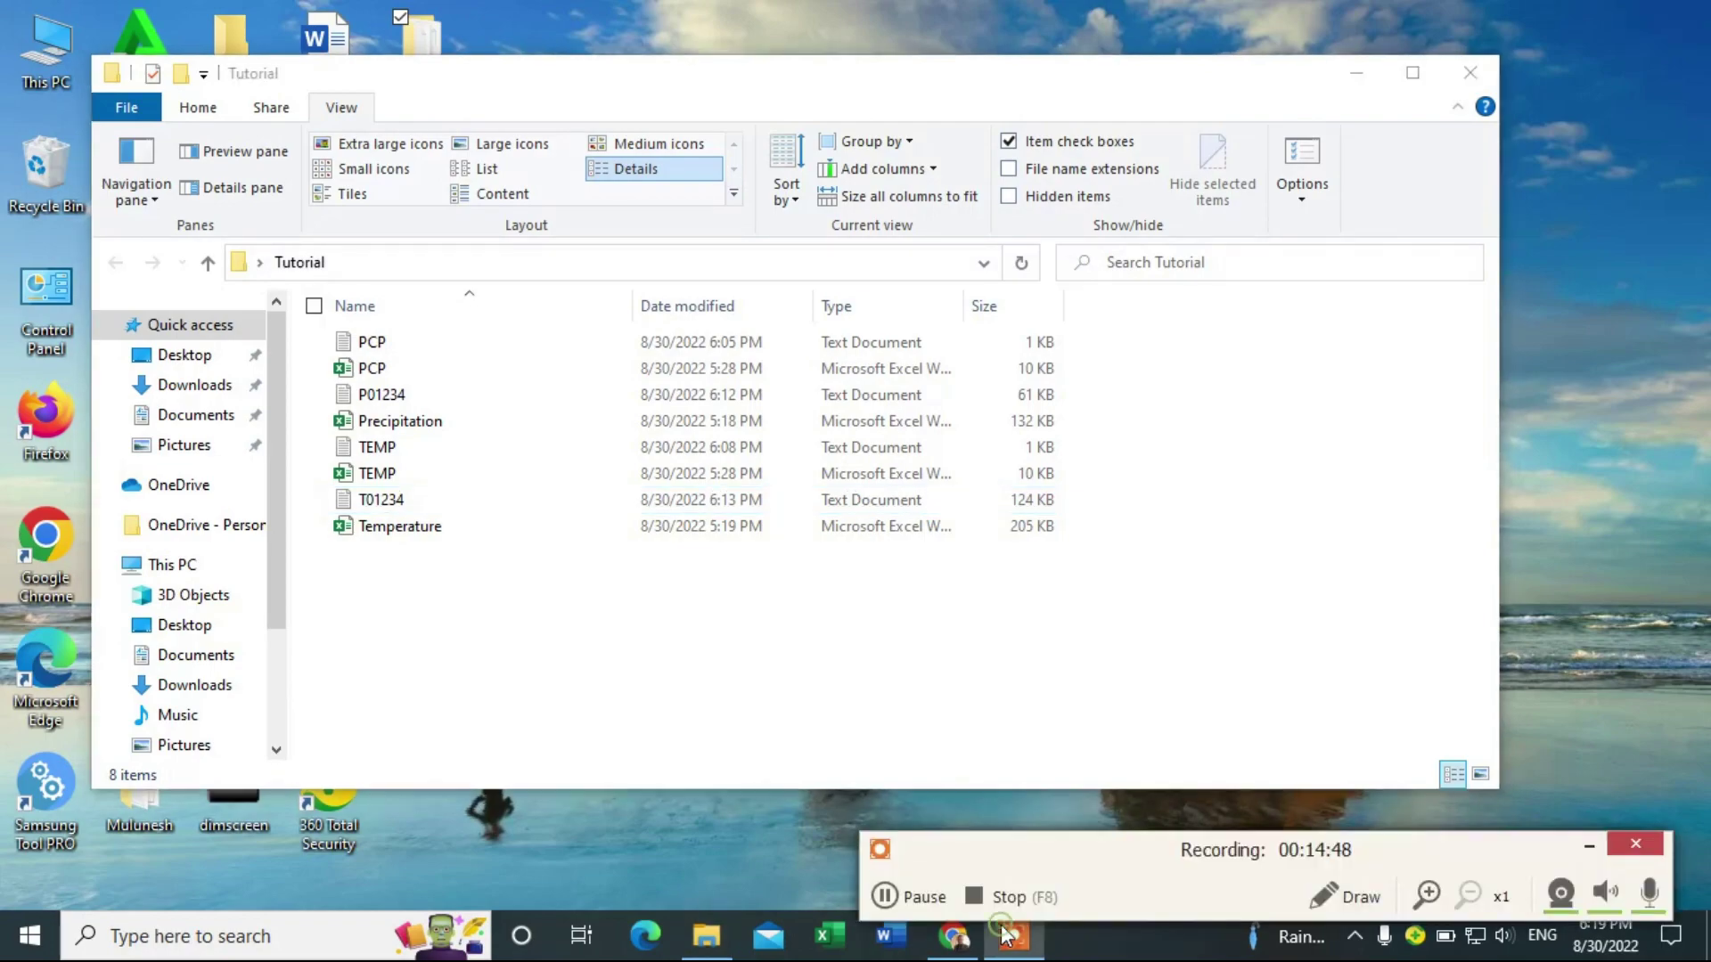